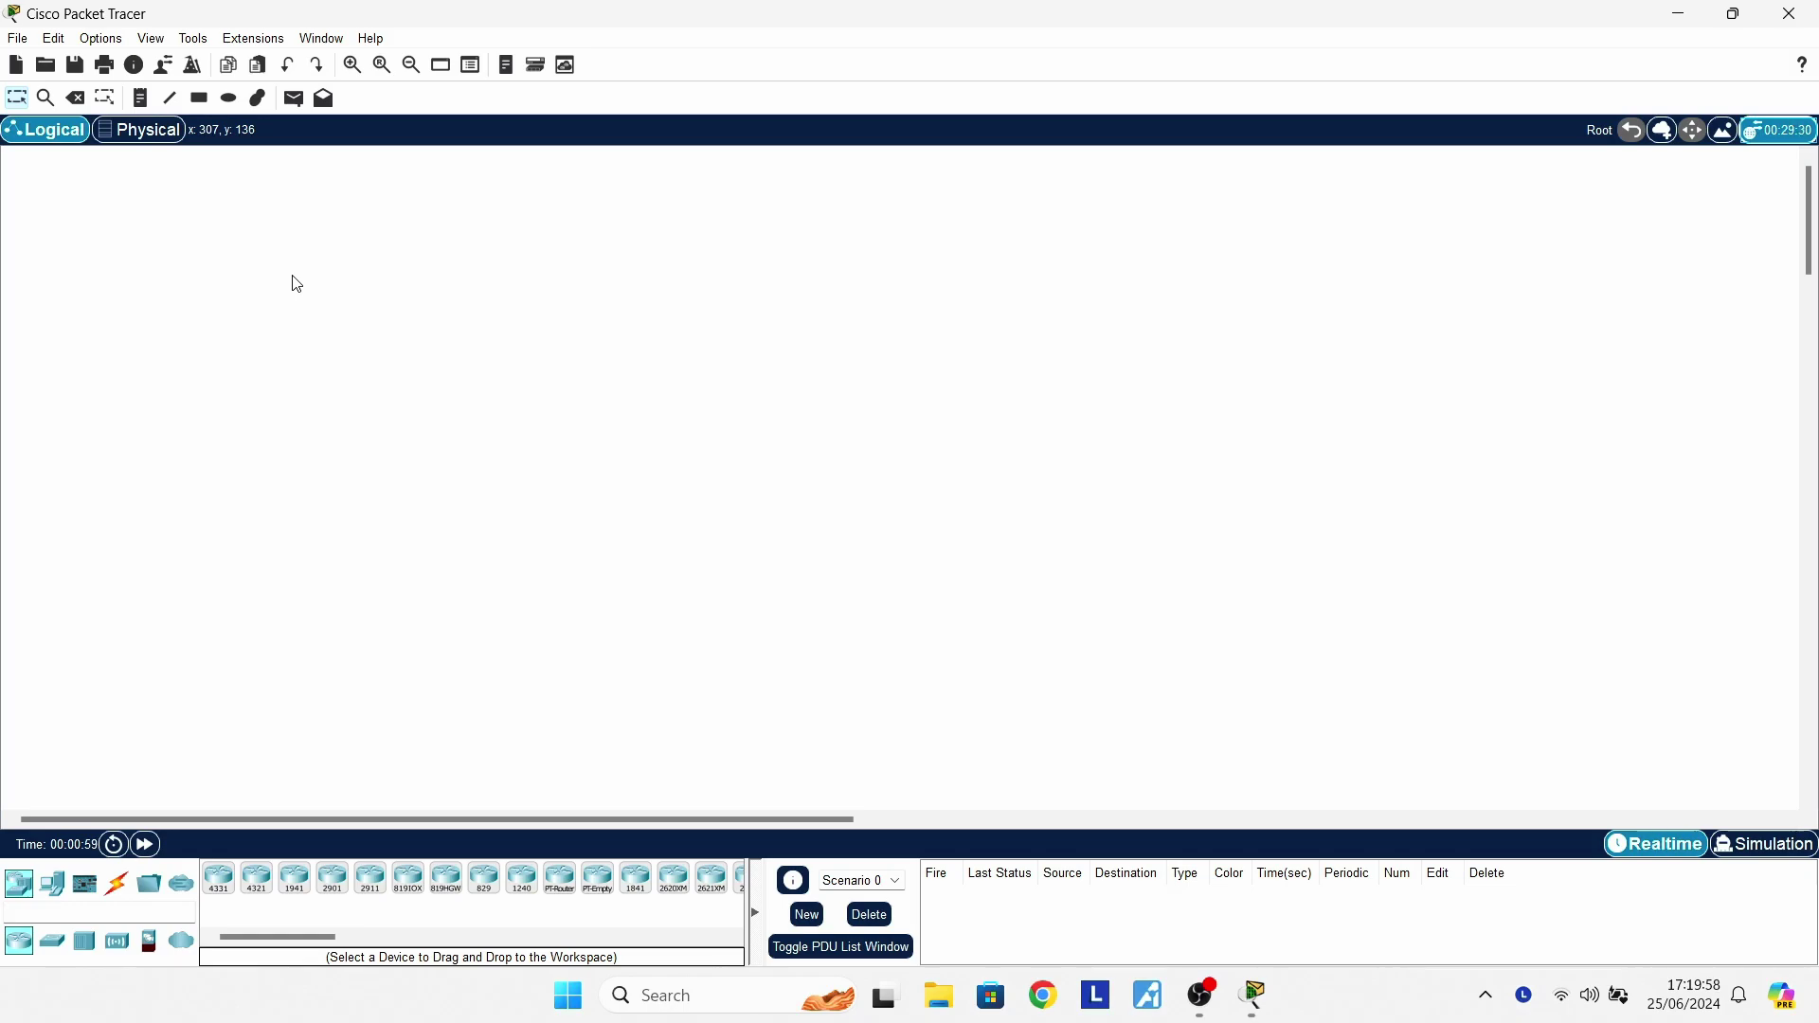
# Open the saved network file "menghubungkan berbeda segmen dan vlan.pkt"
pyautogui.click(44, 66)
pyautogui.click(458, 219)
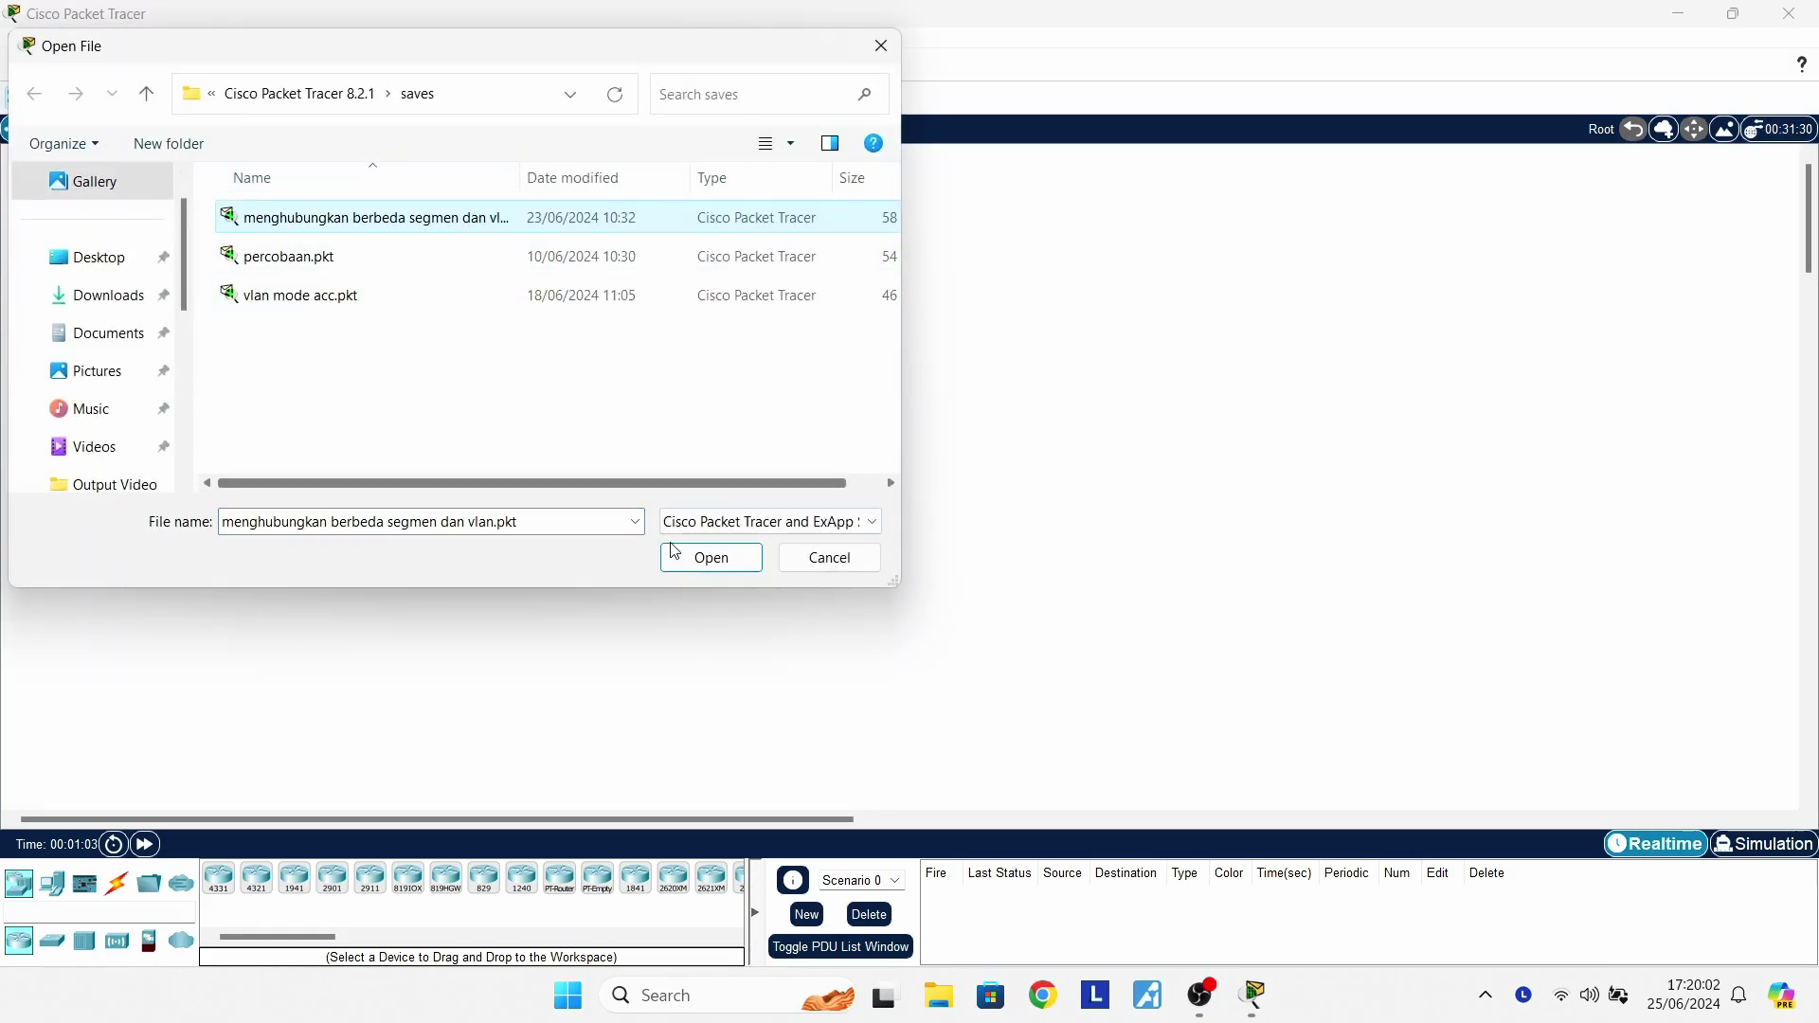
pyautogui.click(695, 568)
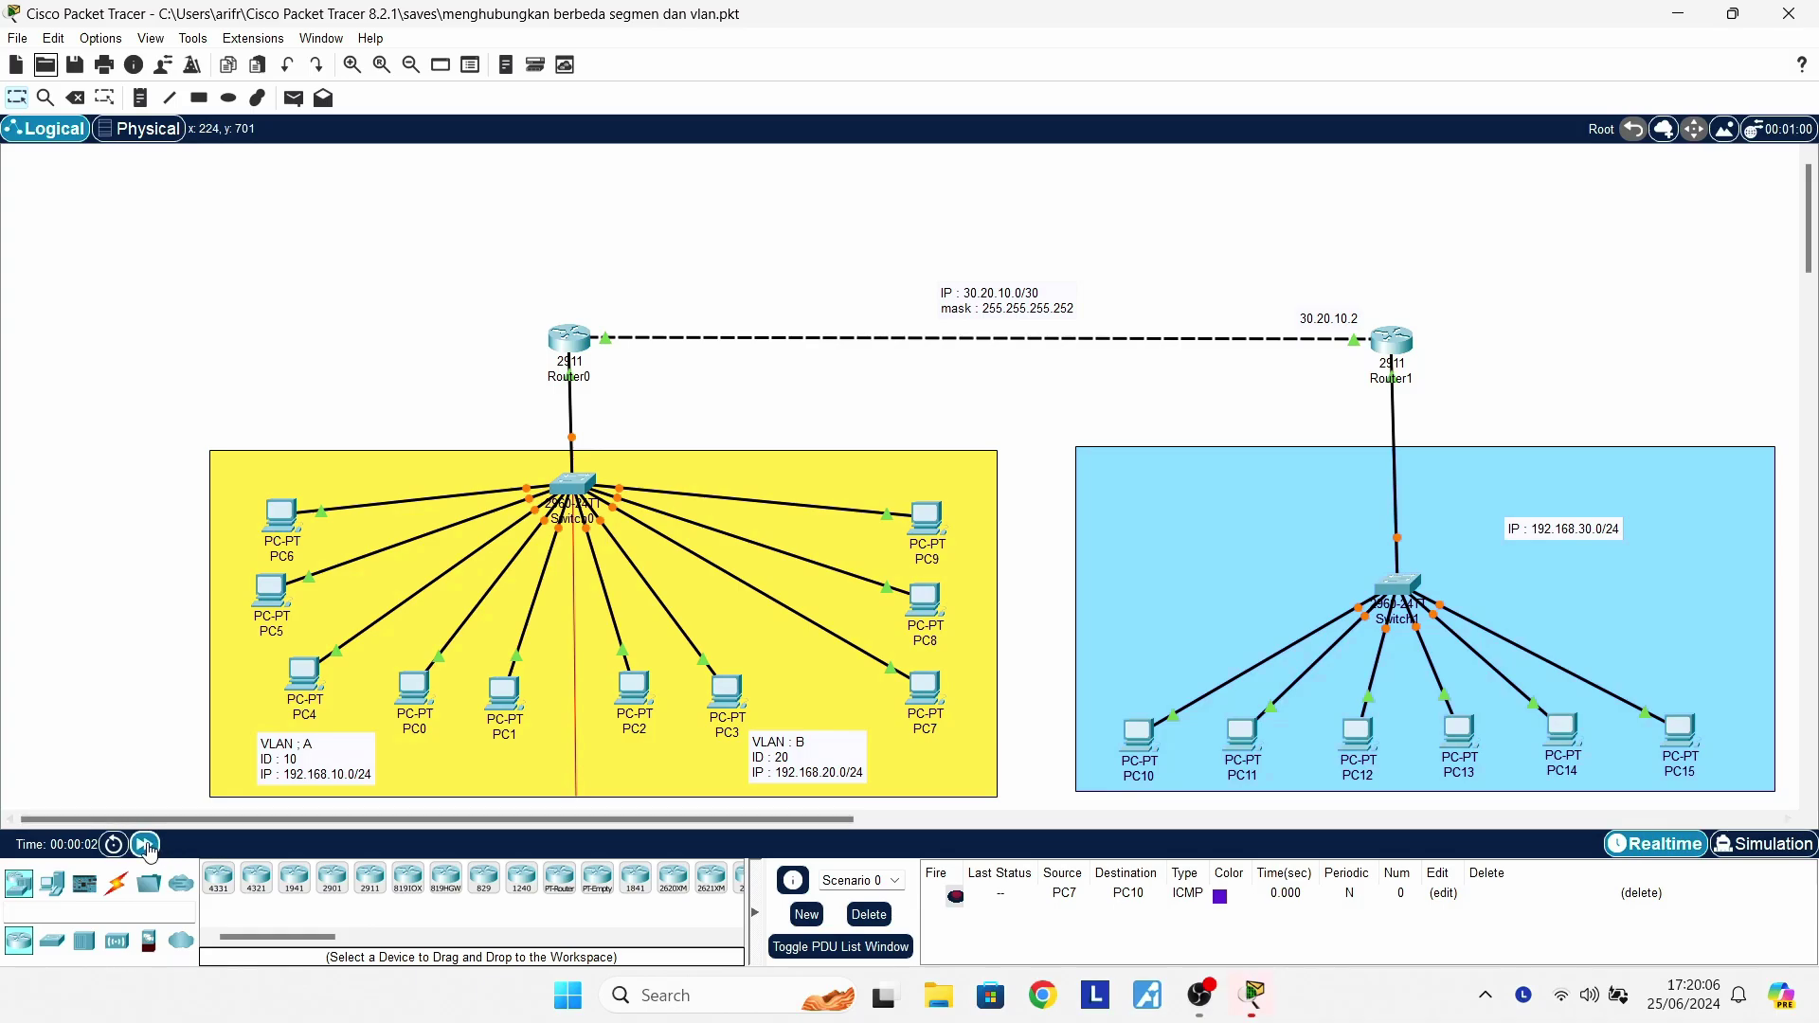
# Fast-forward the network time until the switch links come up and delete the existing PDU scenario
pyautogui.click(145, 844)
pyautogui.click(145, 845)
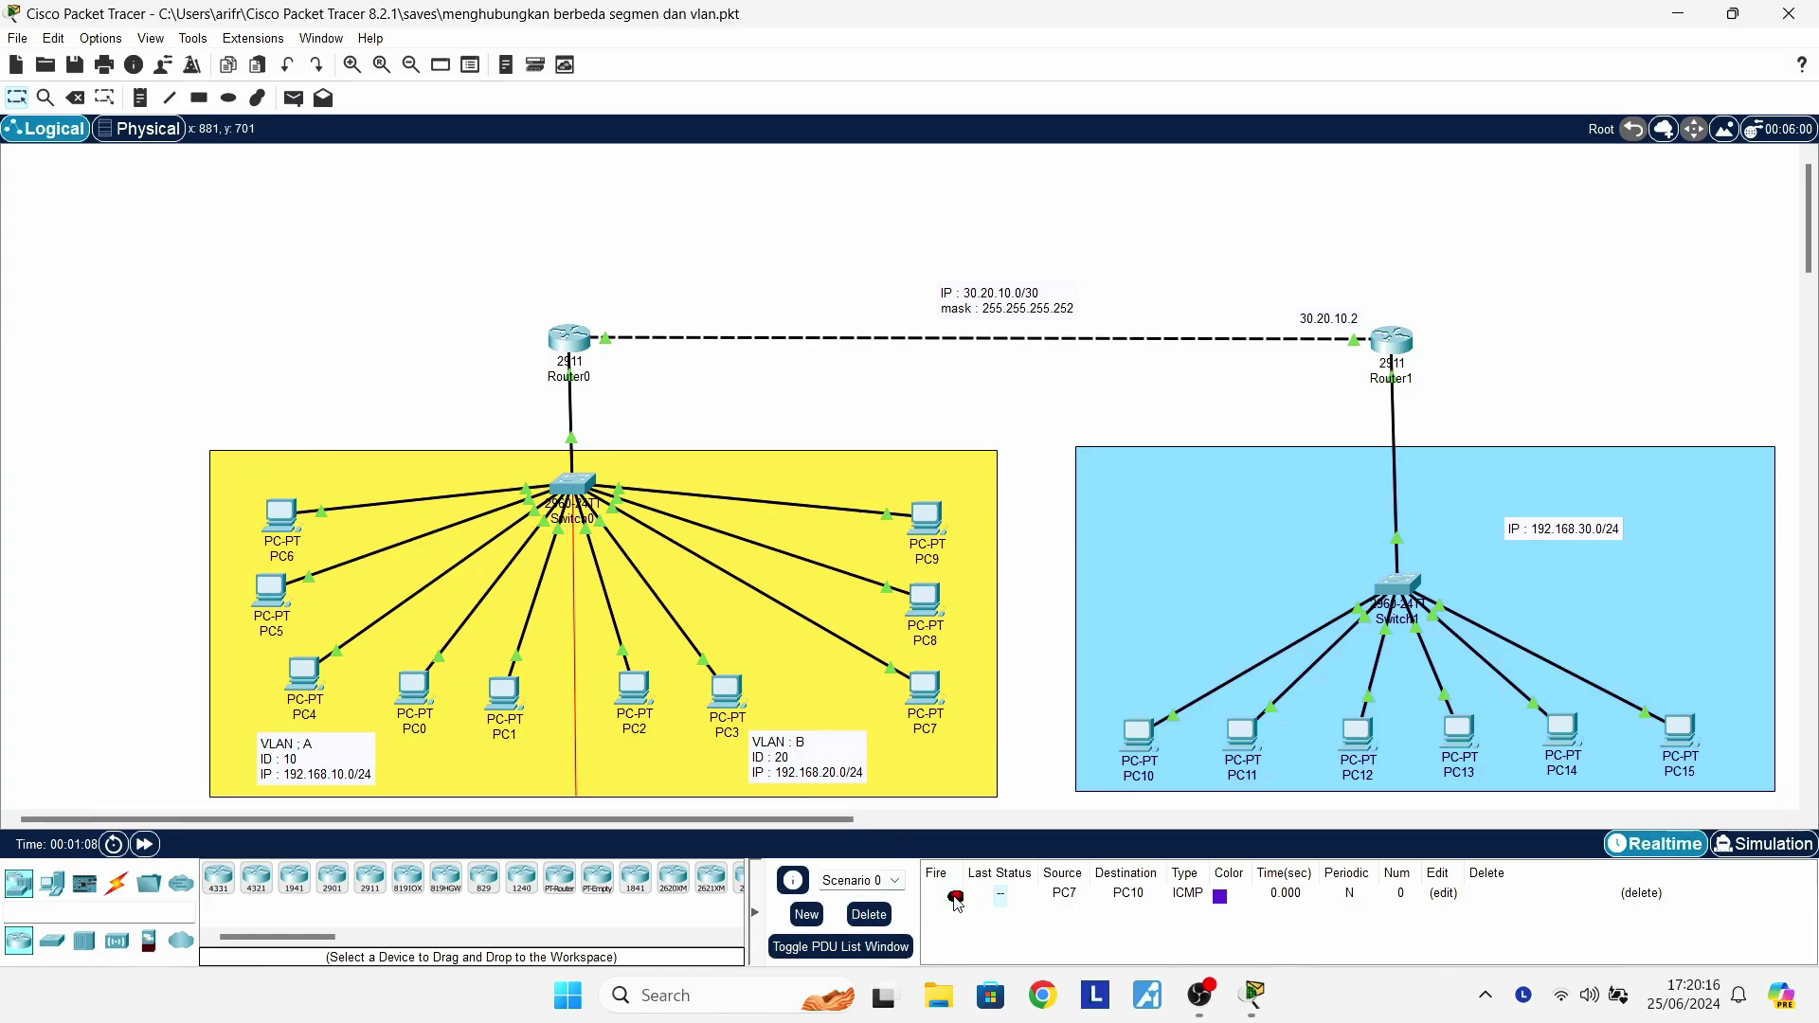
pyautogui.click(869, 914)
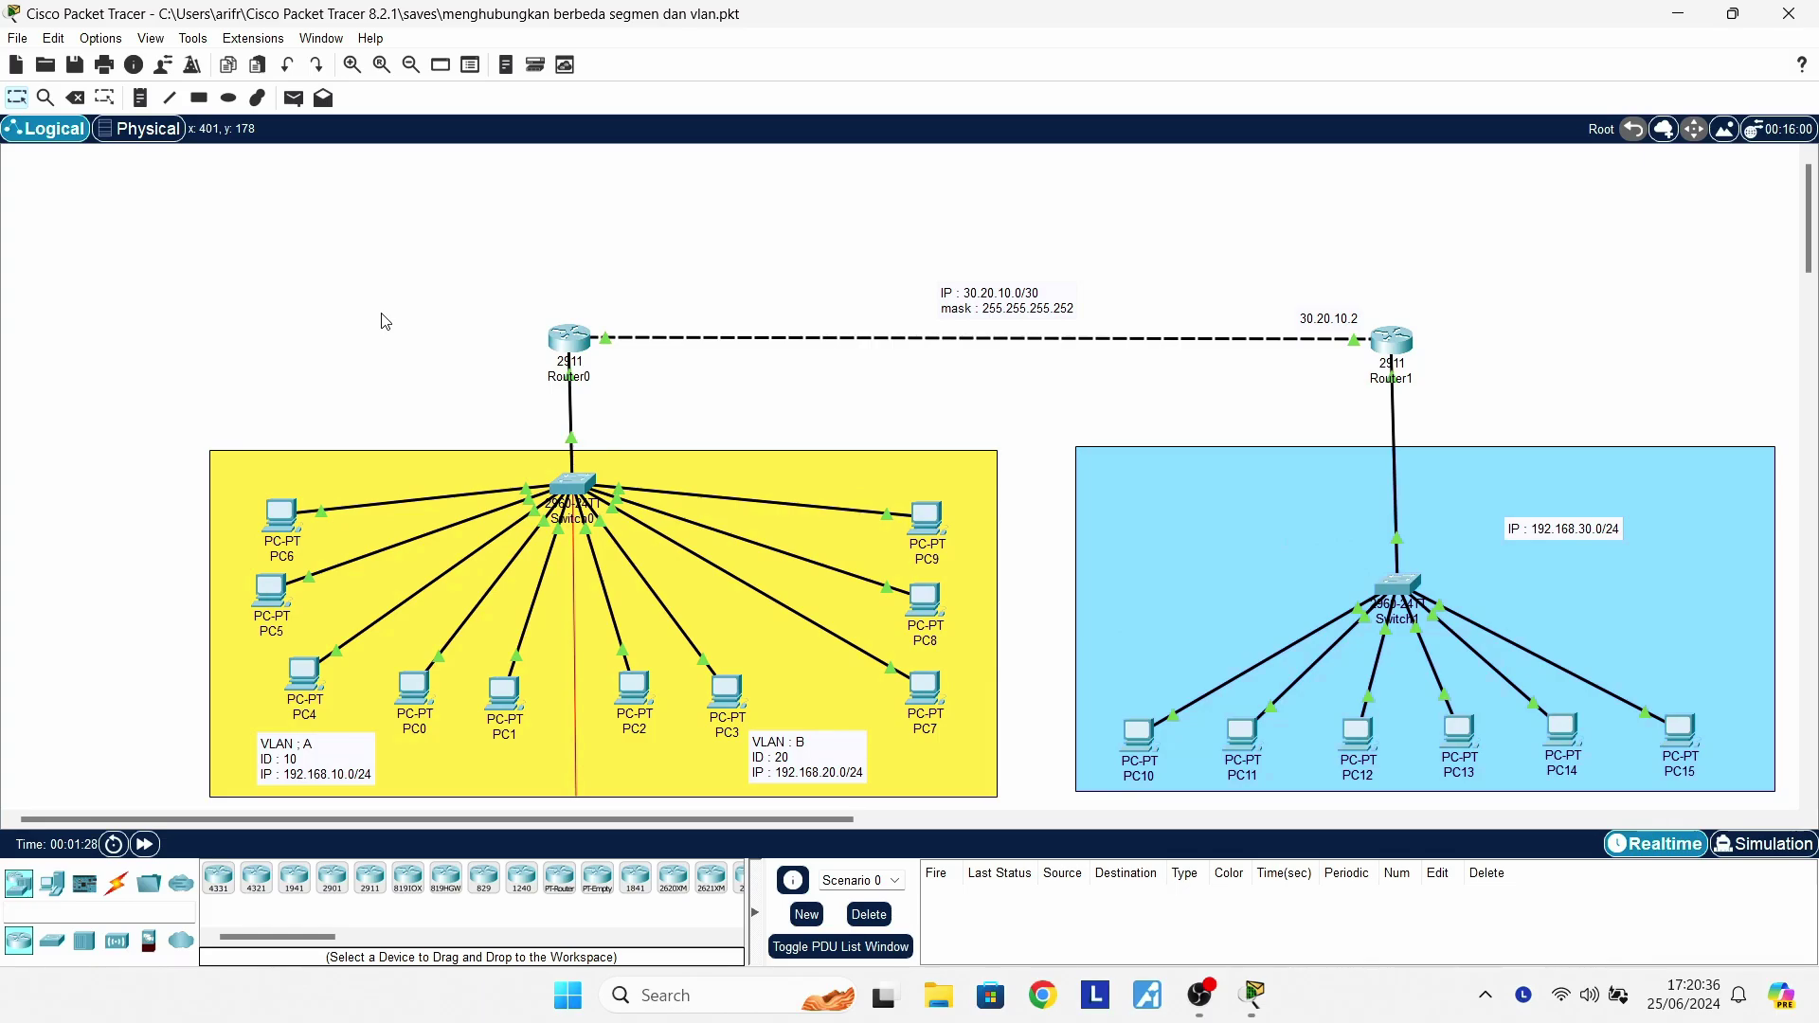
# Open the command line of Router0 and enter privileged EXEC mode
pyautogui.click(568, 349)
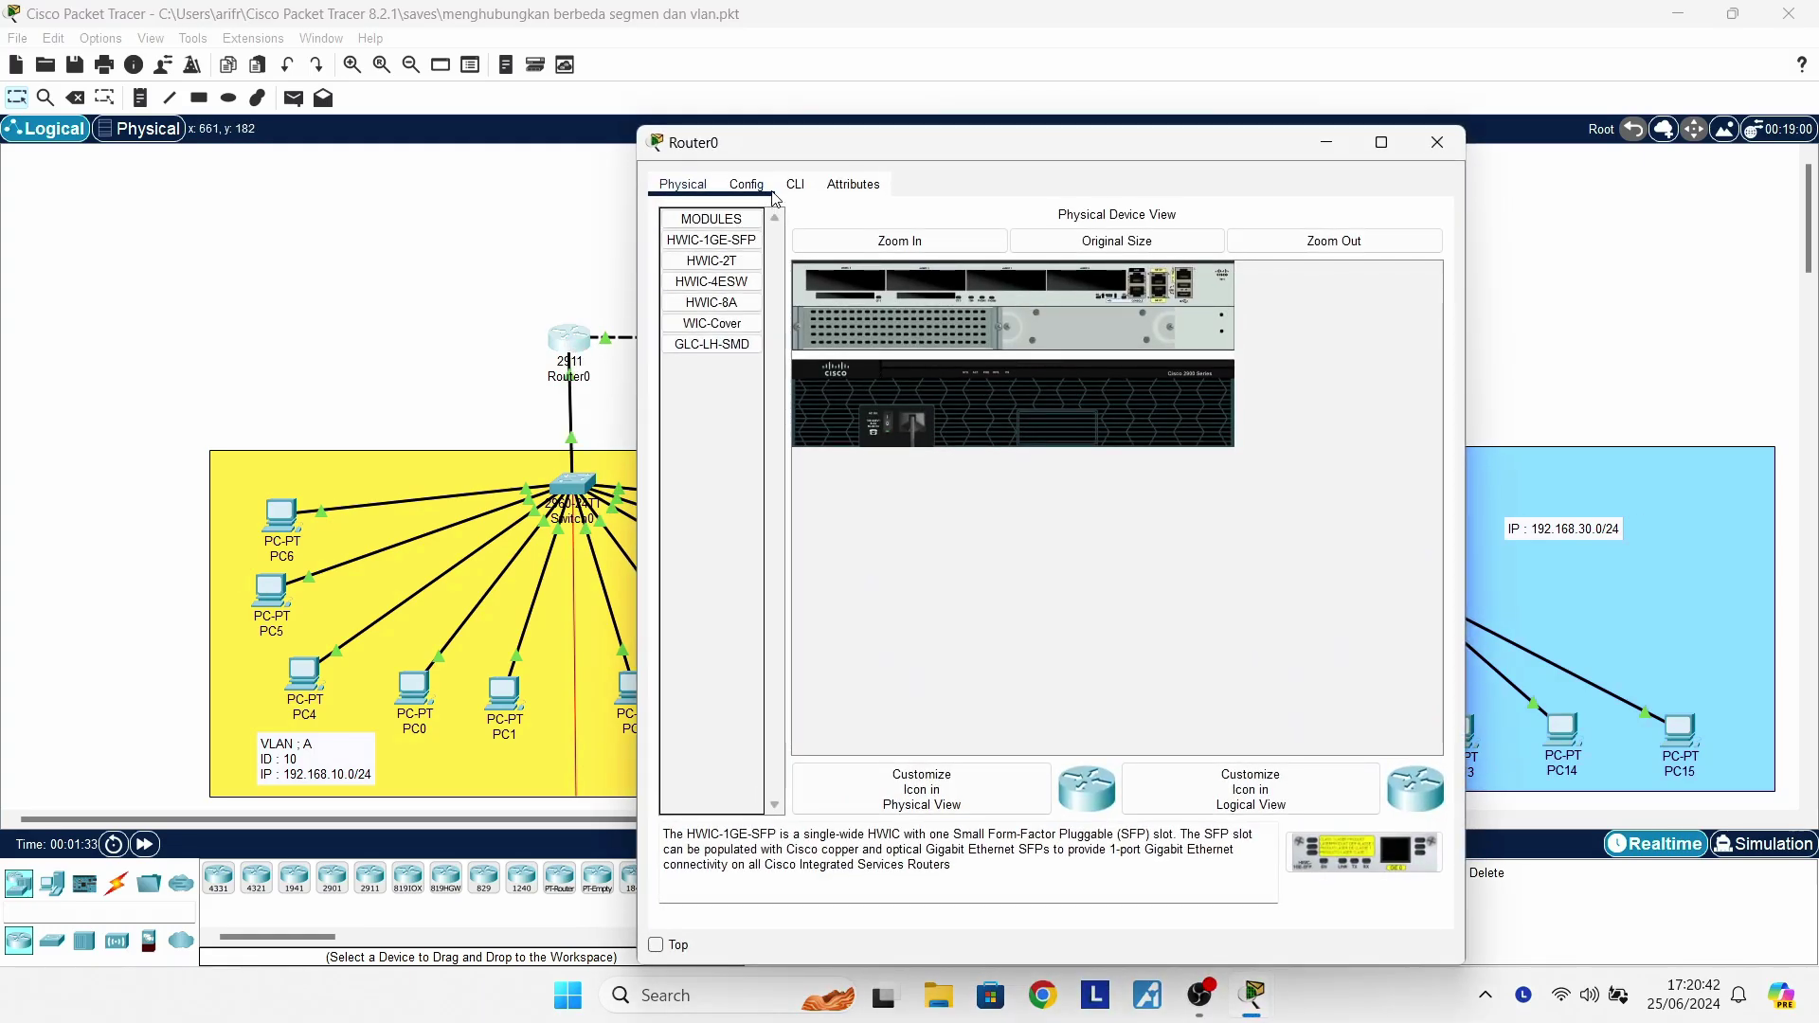
pyautogui.click(795, 185)
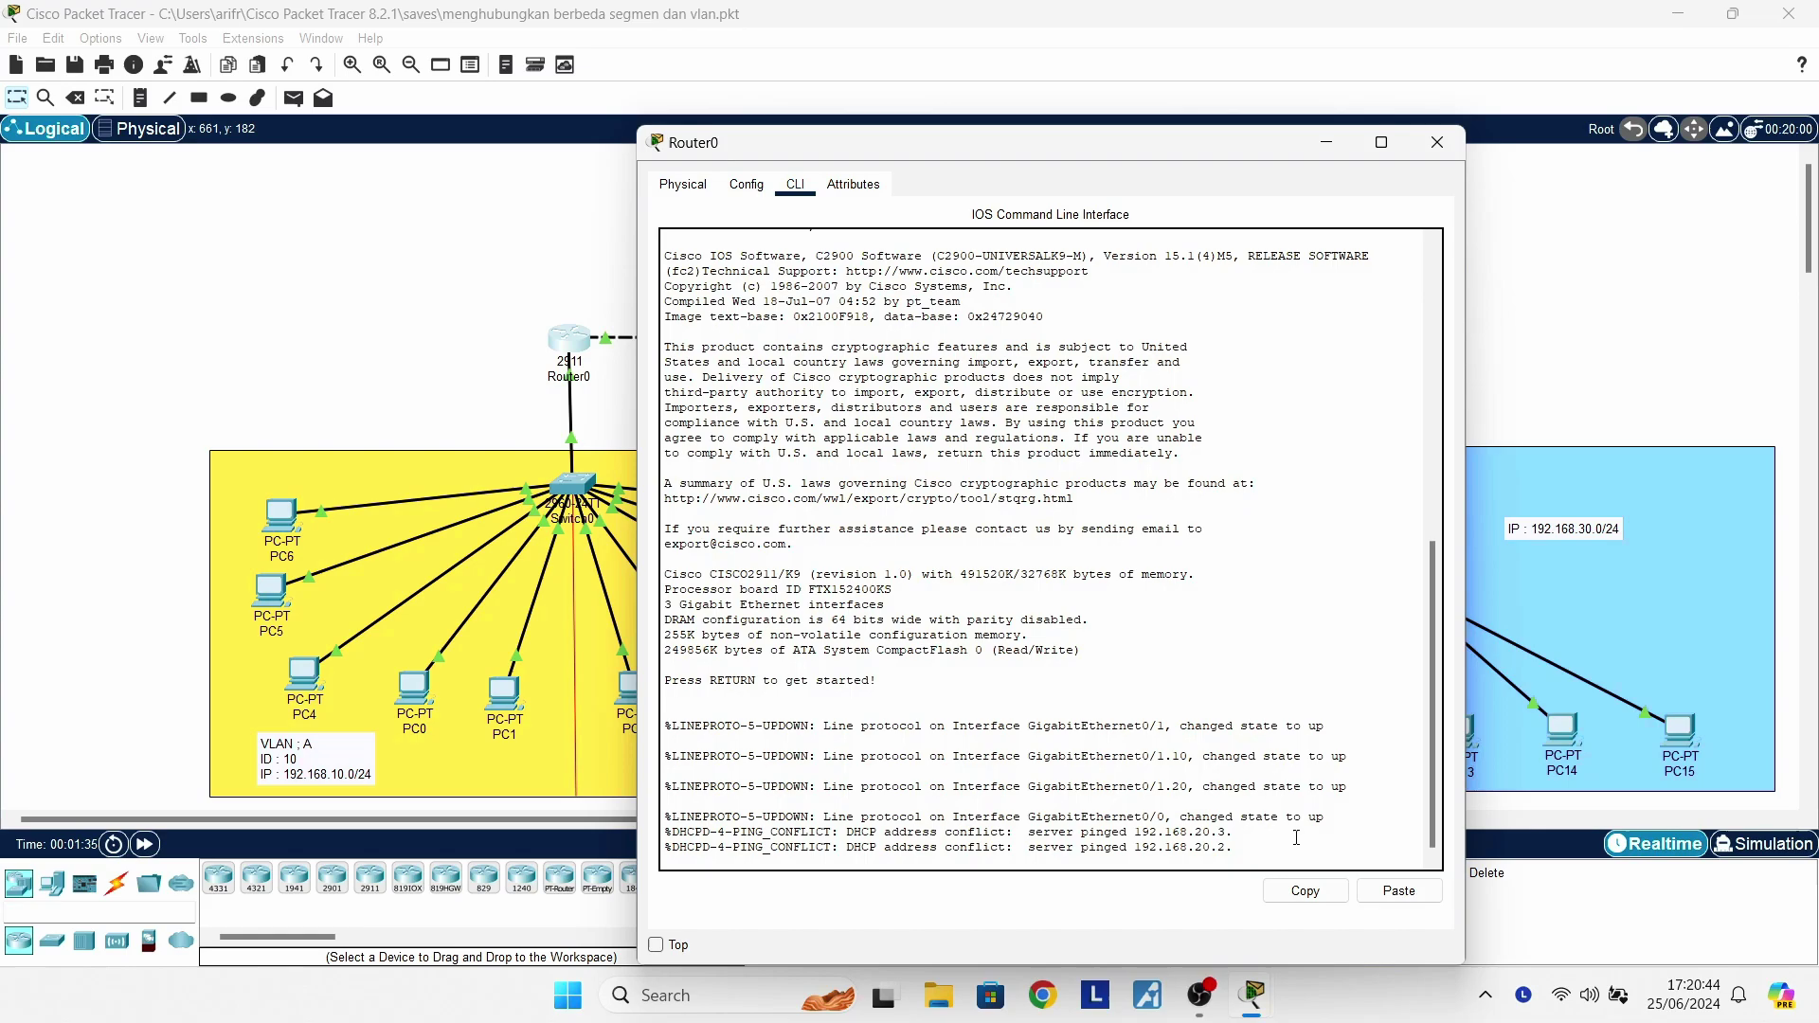
pyautogui.press('Return')
pyautogui.press('Return')
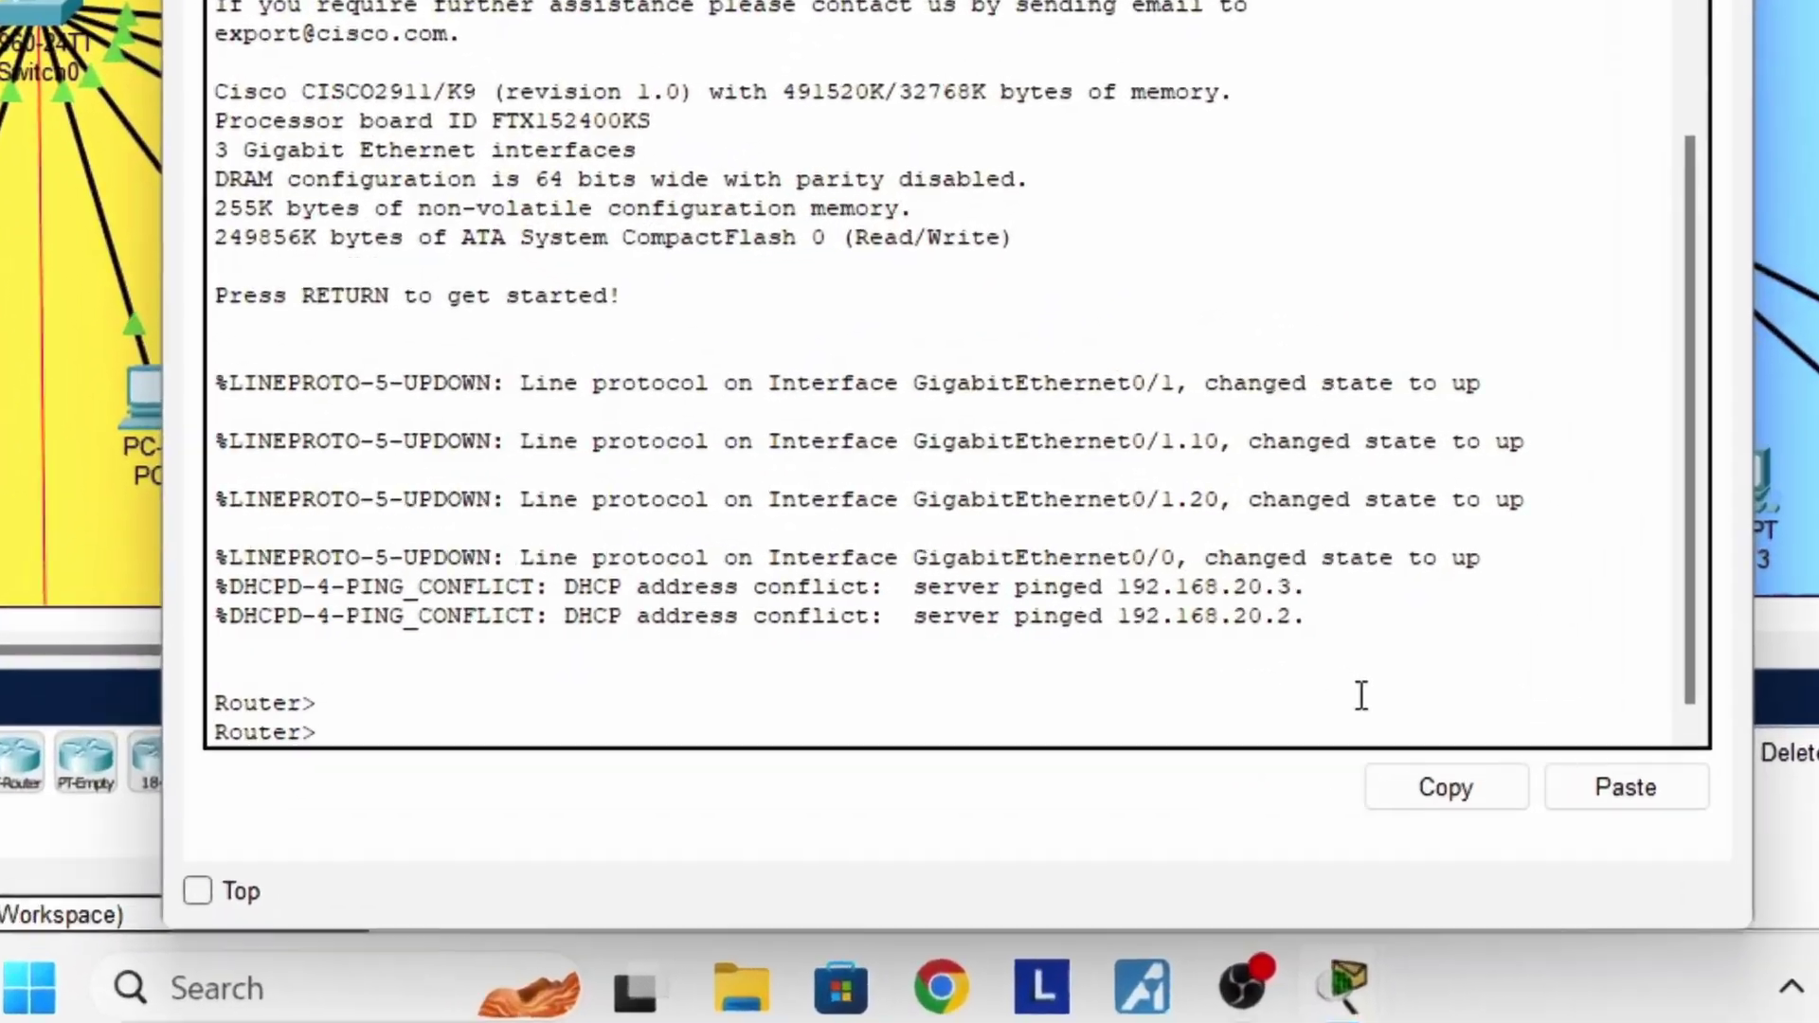
pyautogui.write('en')
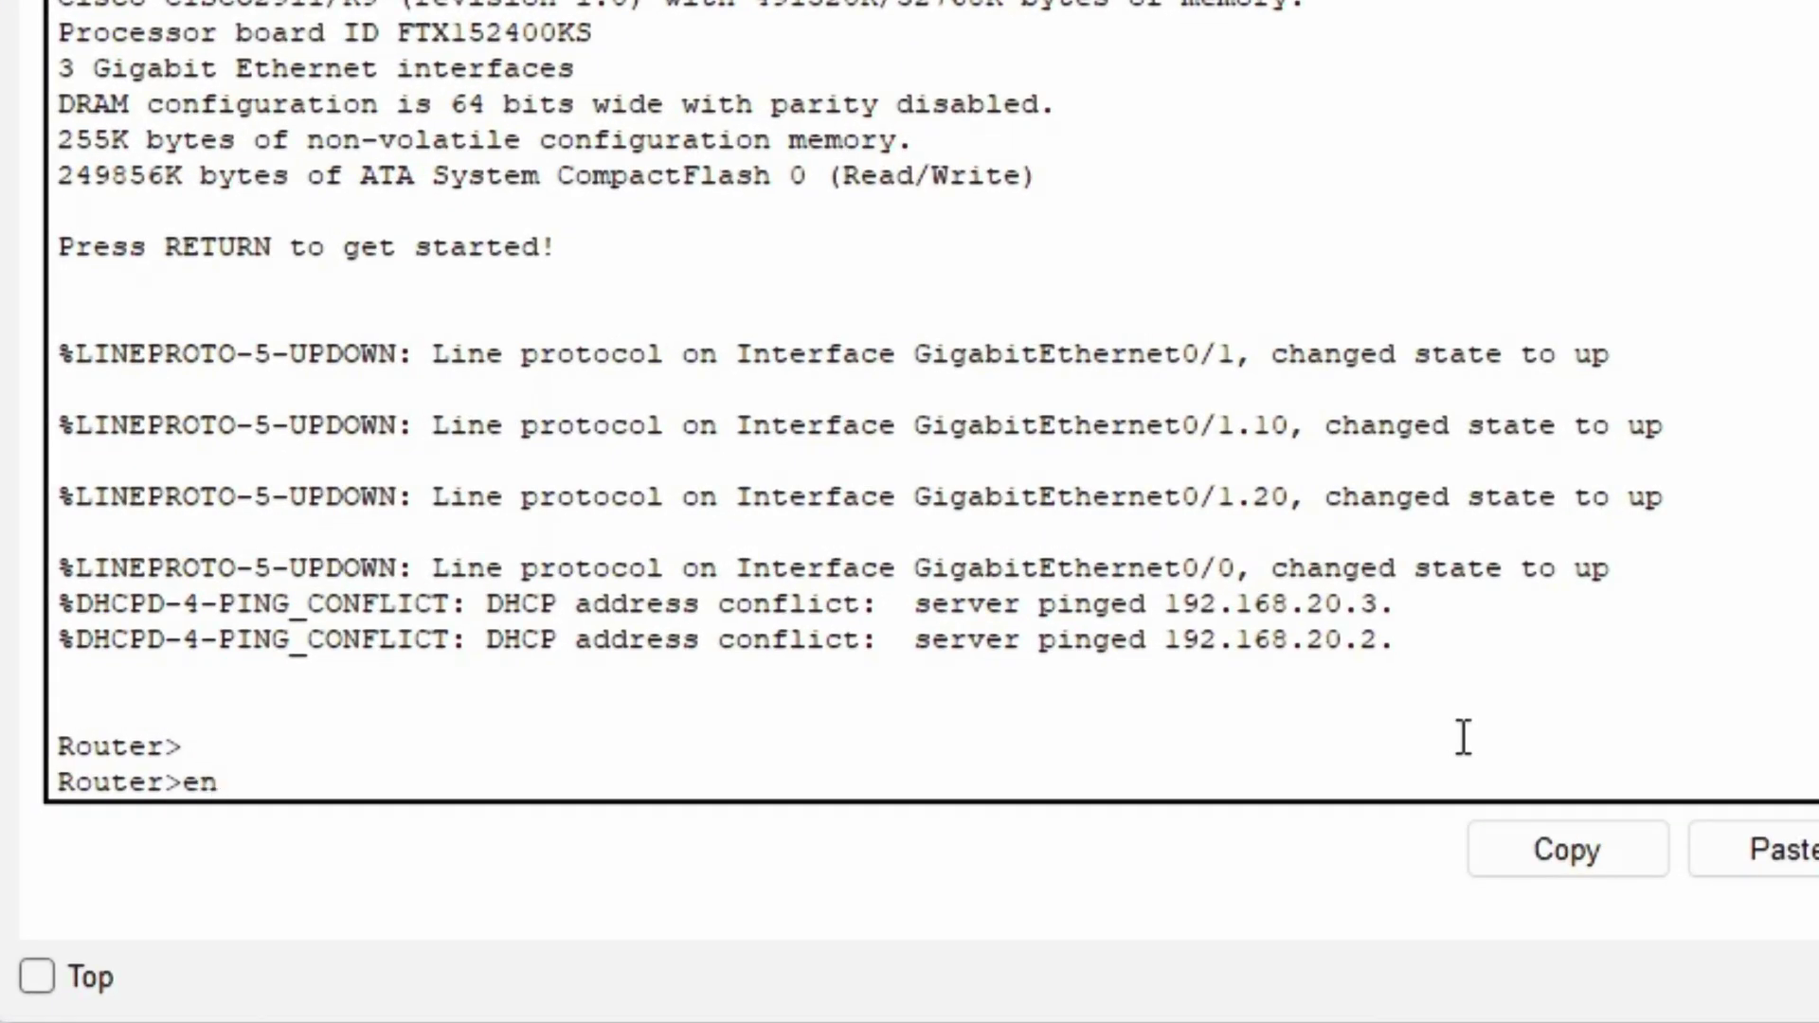
pyautogui.press('Return')
# Show Router0's IP routing table and examine its static route entry
pyautogui.write('show')
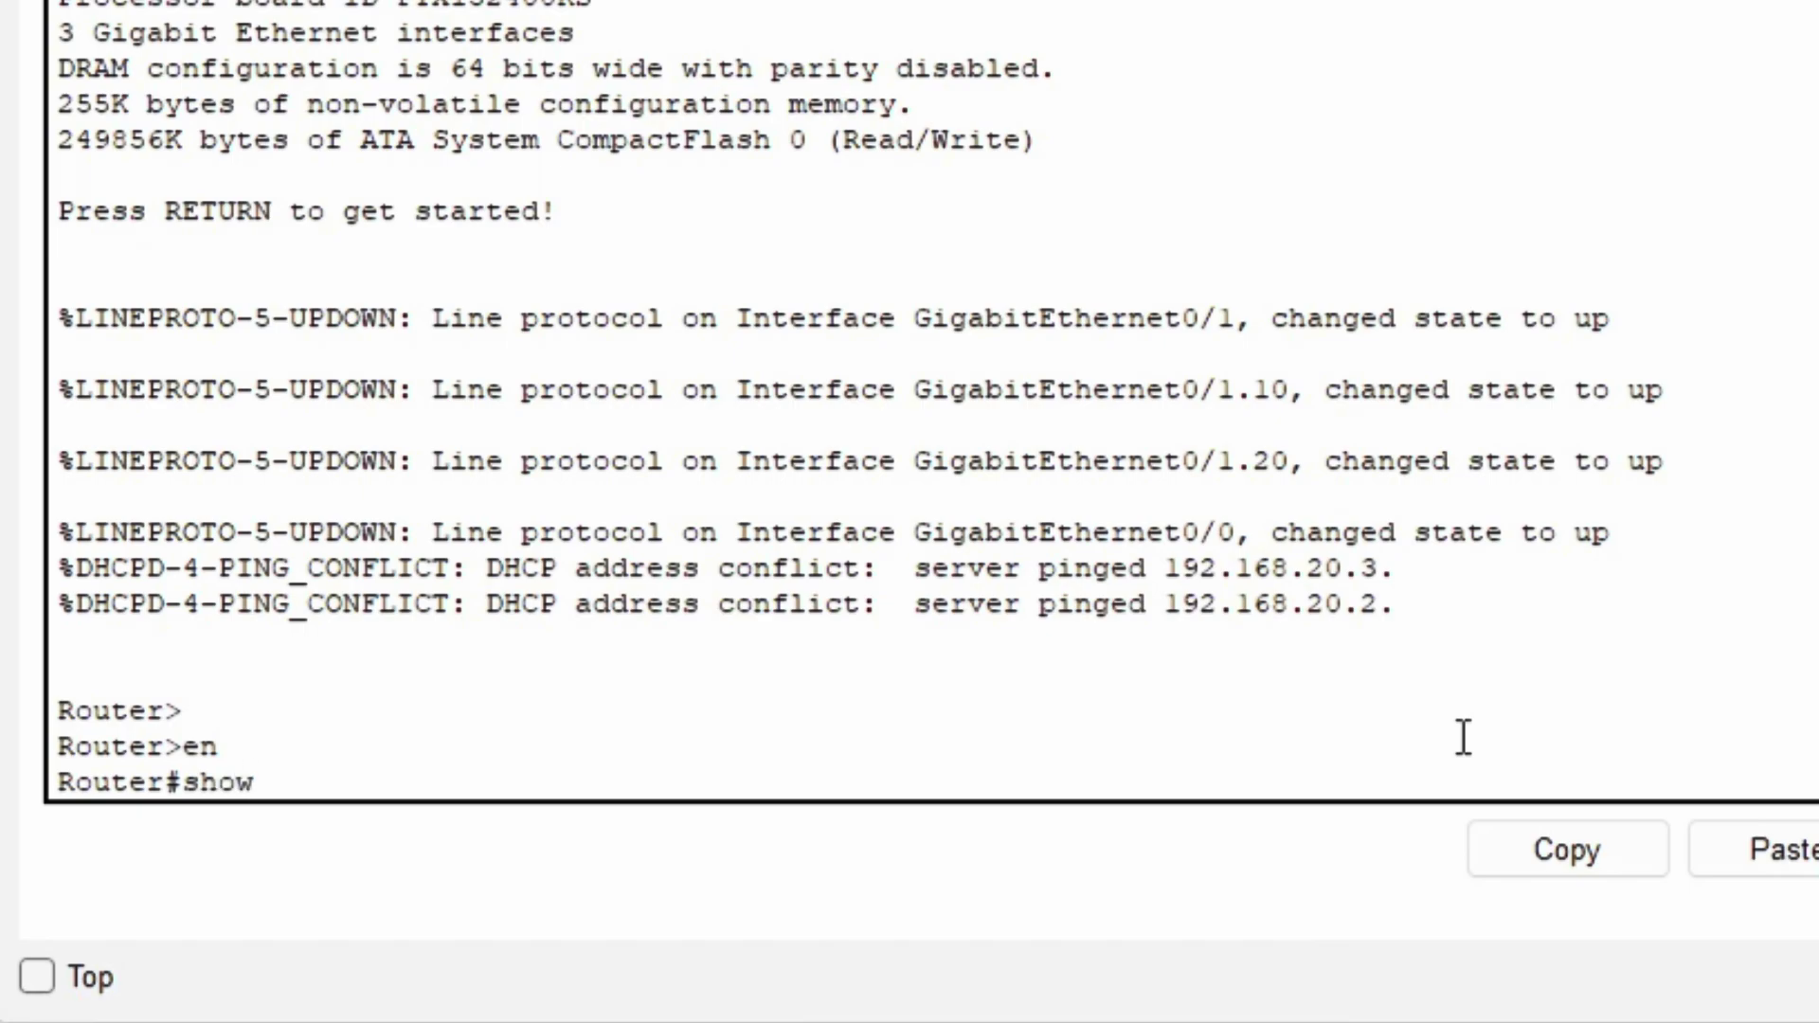
pyautogui.write(' ip route')
pyautogui.press('Return')
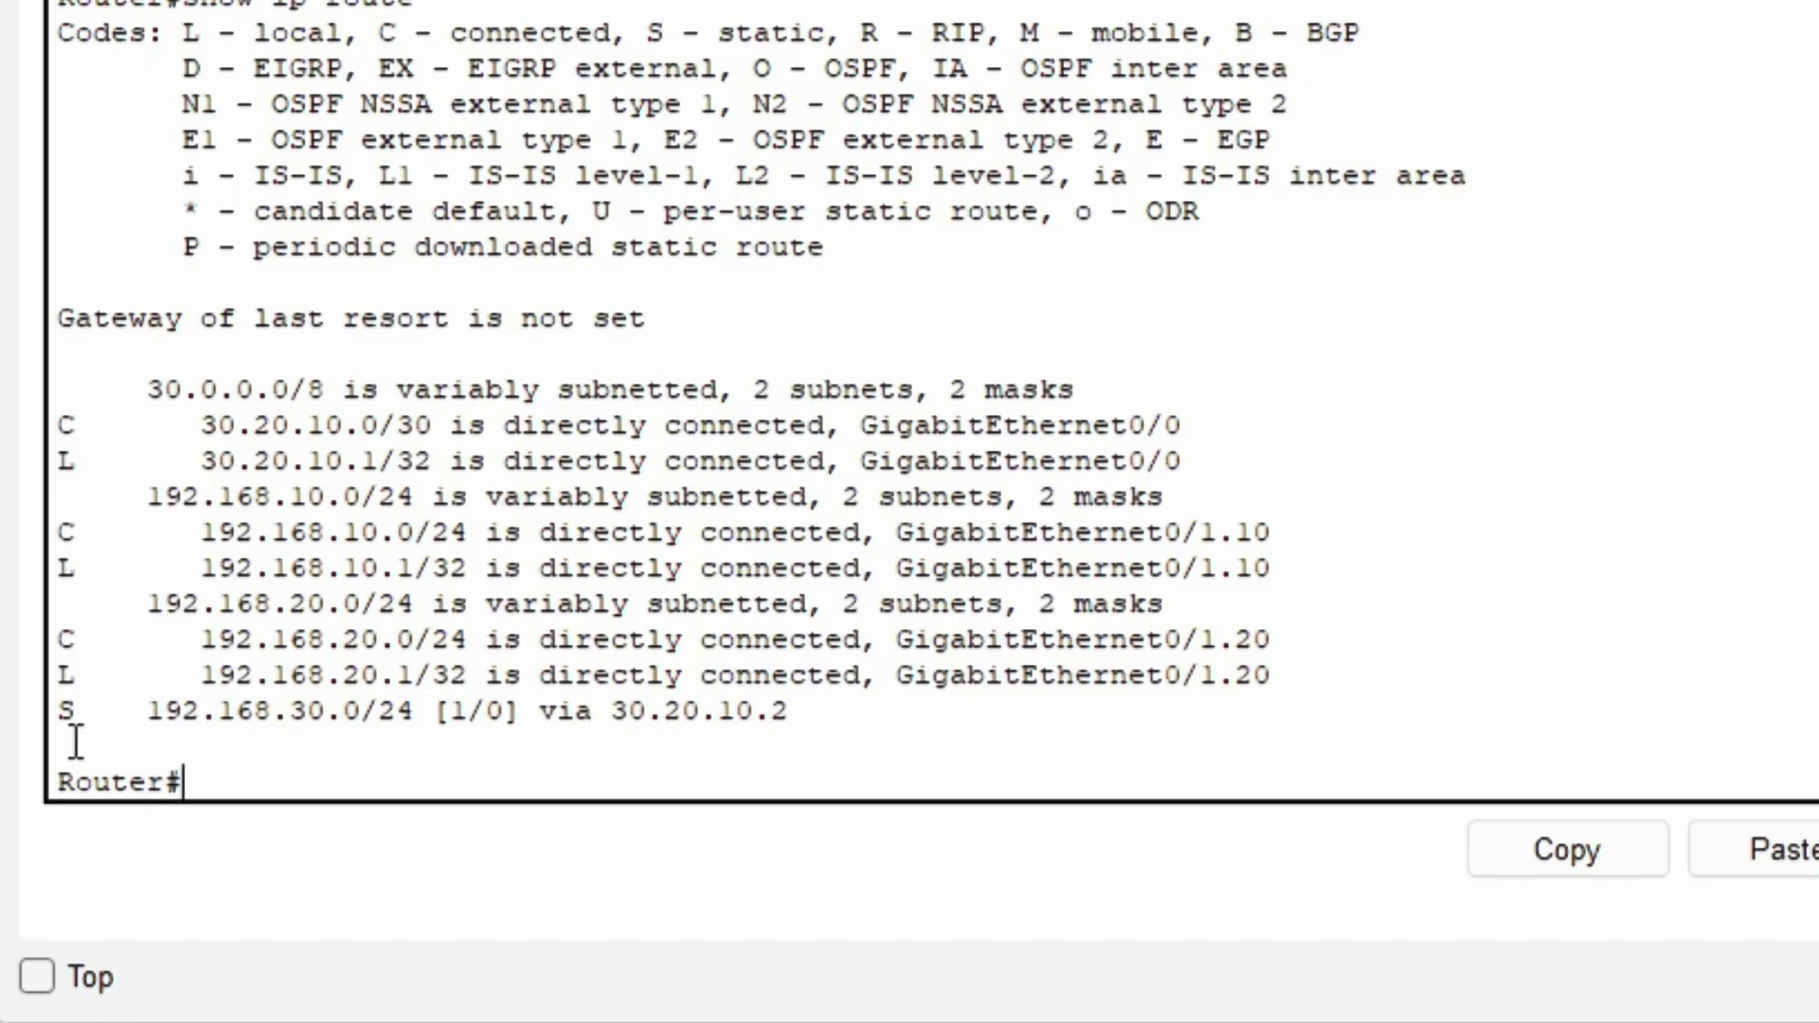
pyautogui.moveTo(59, 711); pyautogui.dragTo(807, 742)
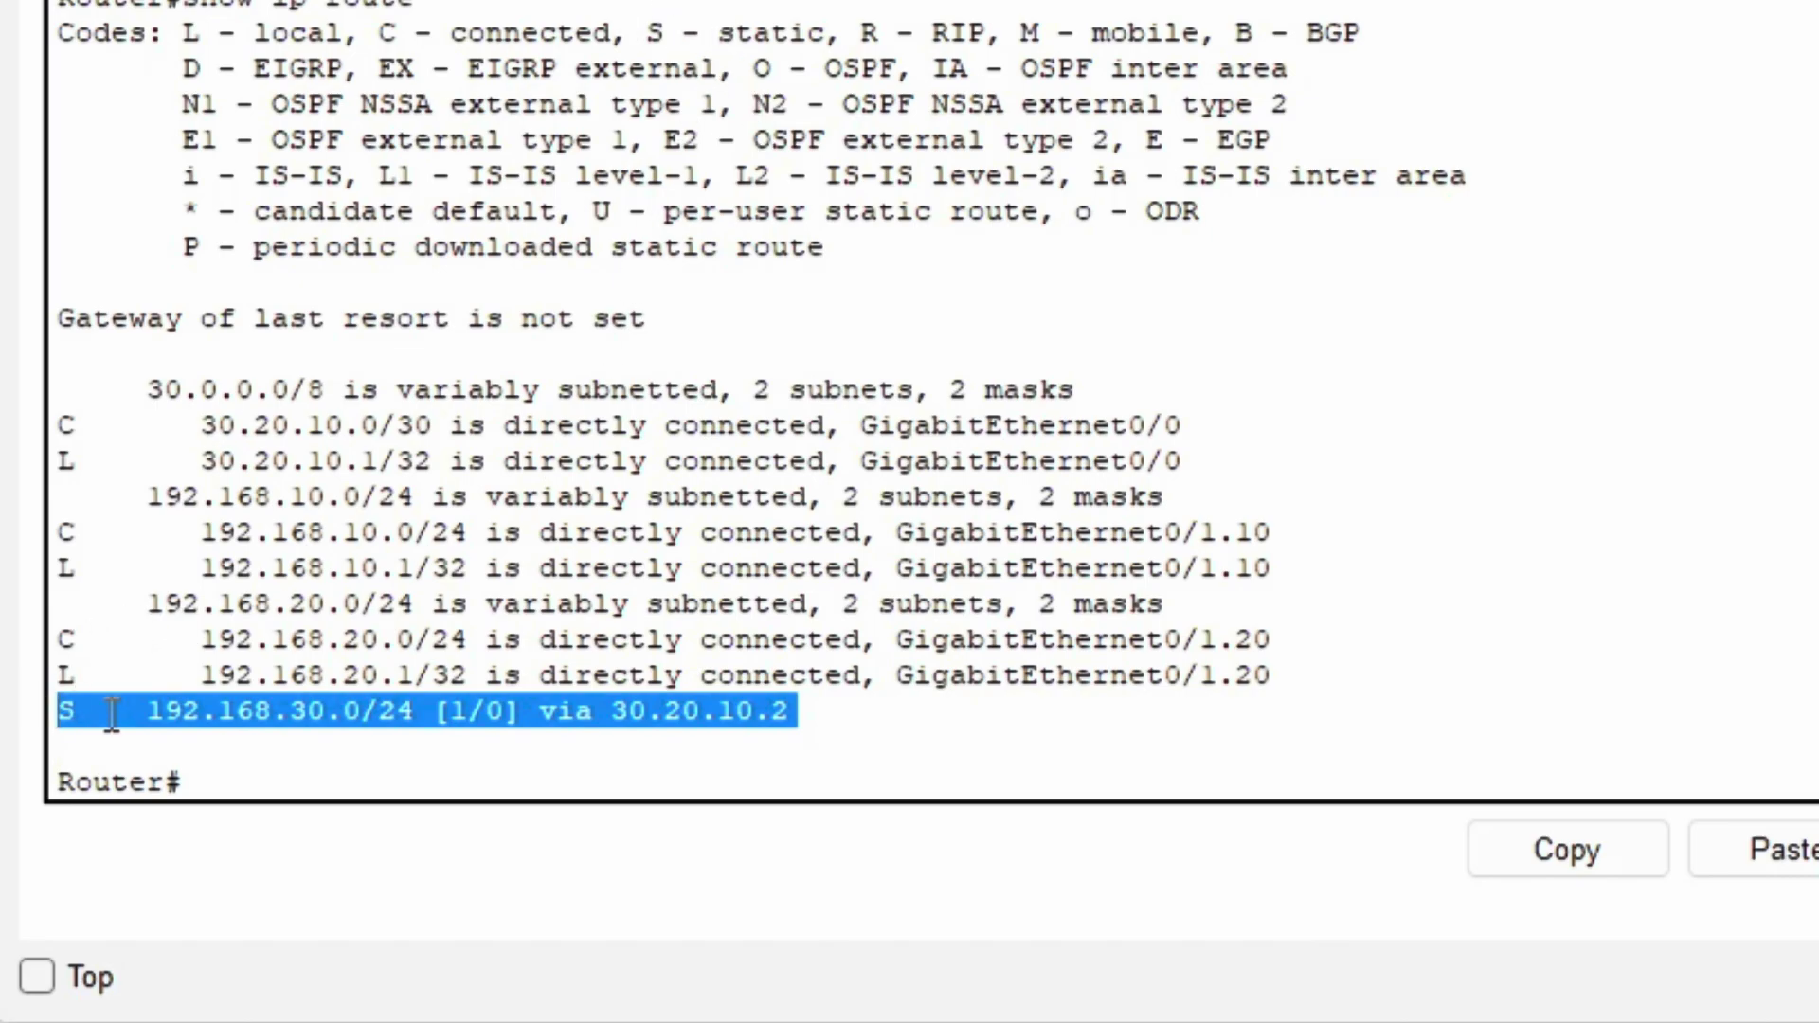
pyautogui.click(851, 733)
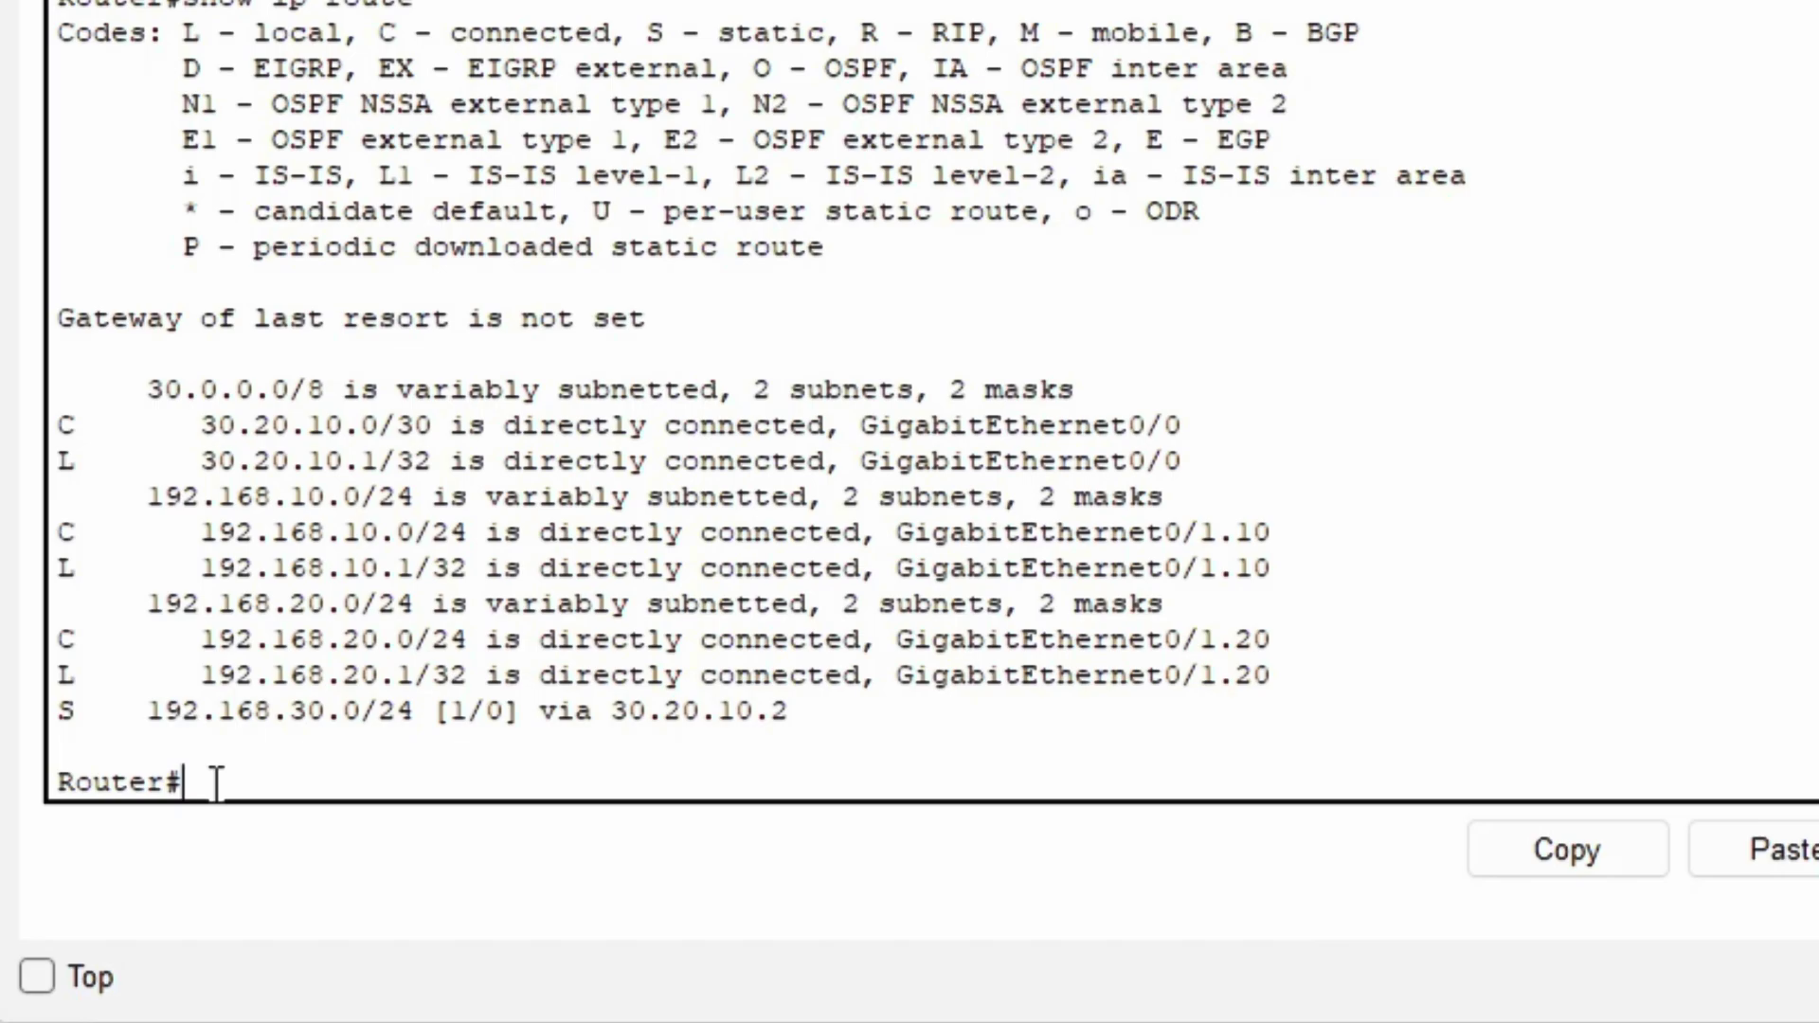
# In global configuration mode, remove Router0's static route with "no ip route 192.168.30.0 255.255.255.0 30.20.10.2"
pyautogui.write('conf t')
pyautogui.press('Return')
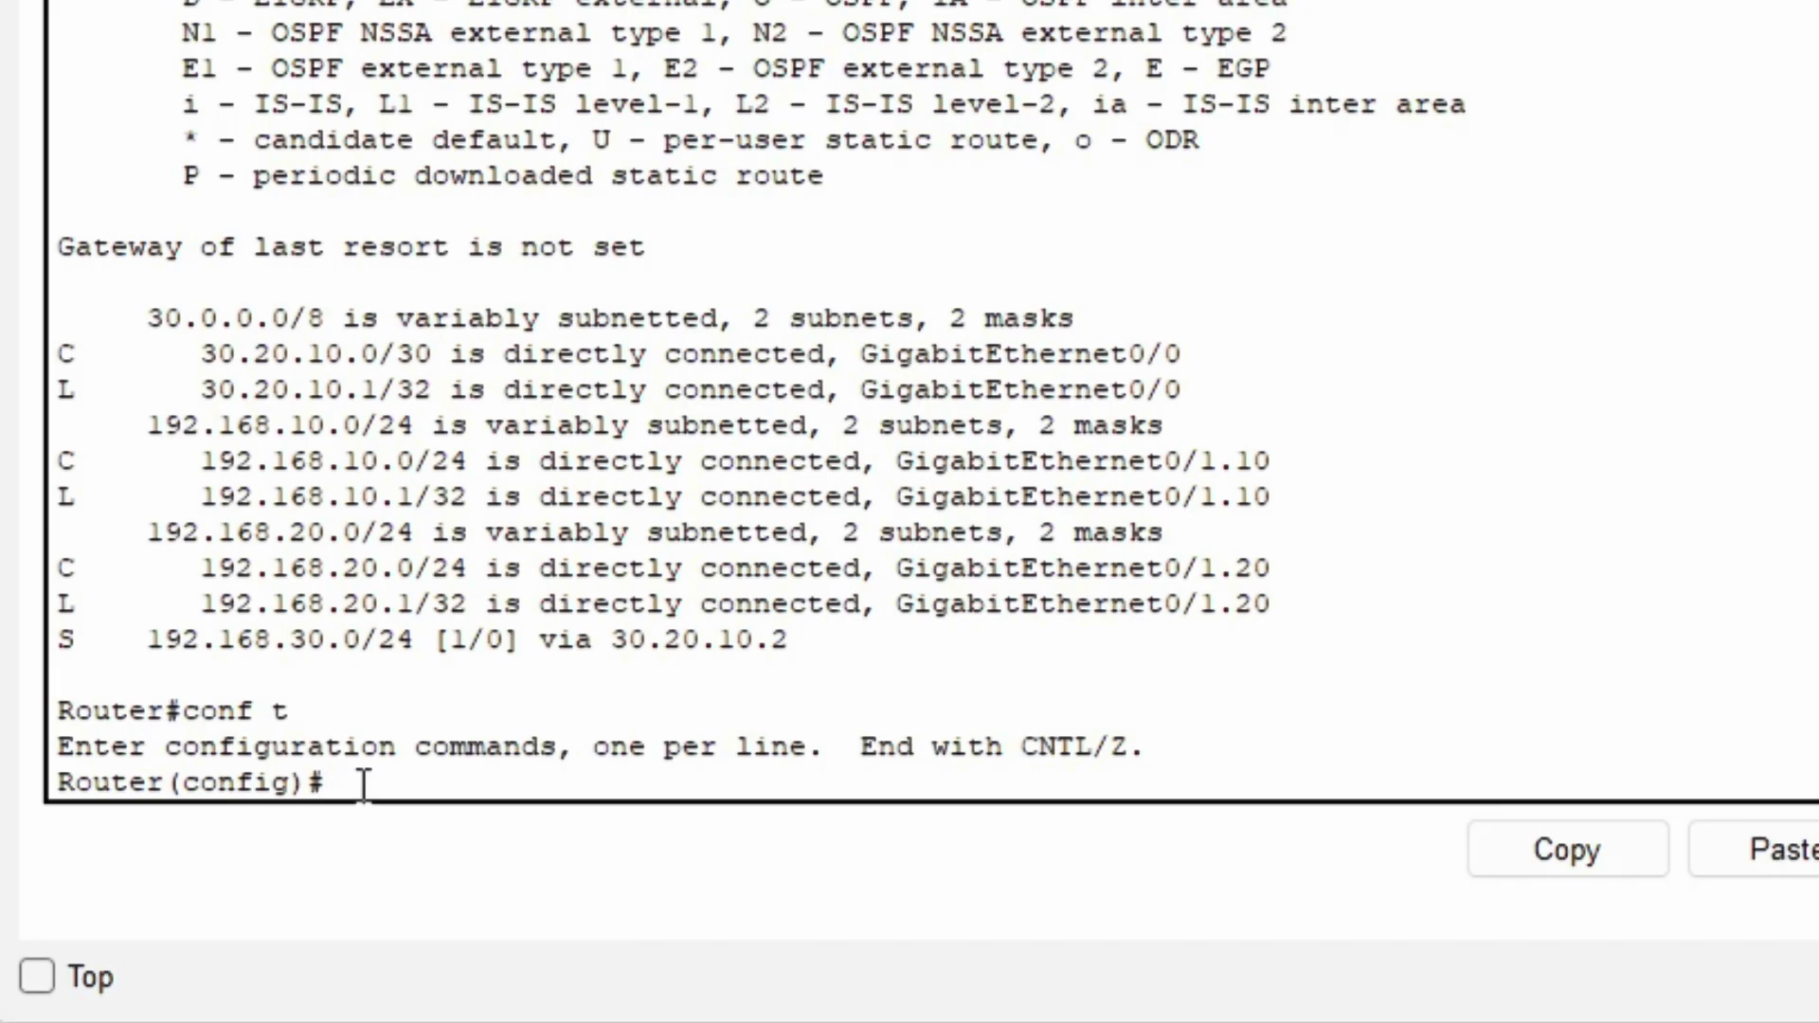
pyautogui.write('ip route ')
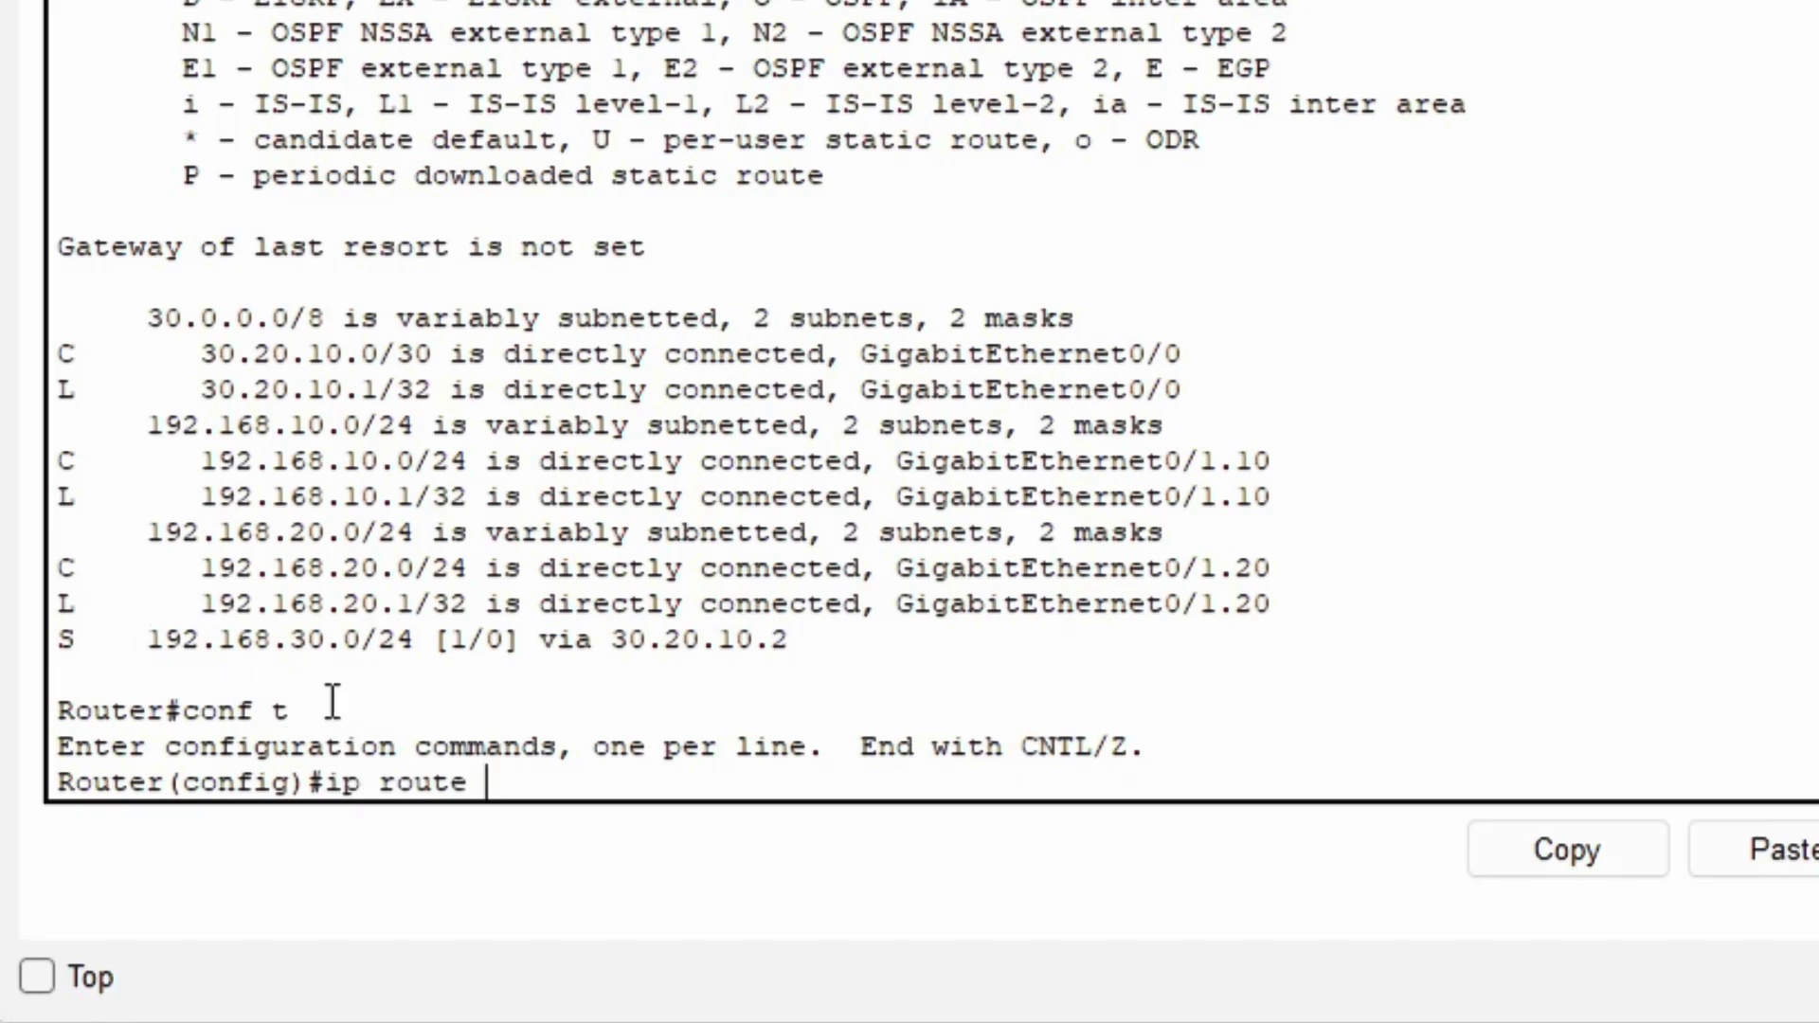
pyautogui.write('192.168.30')
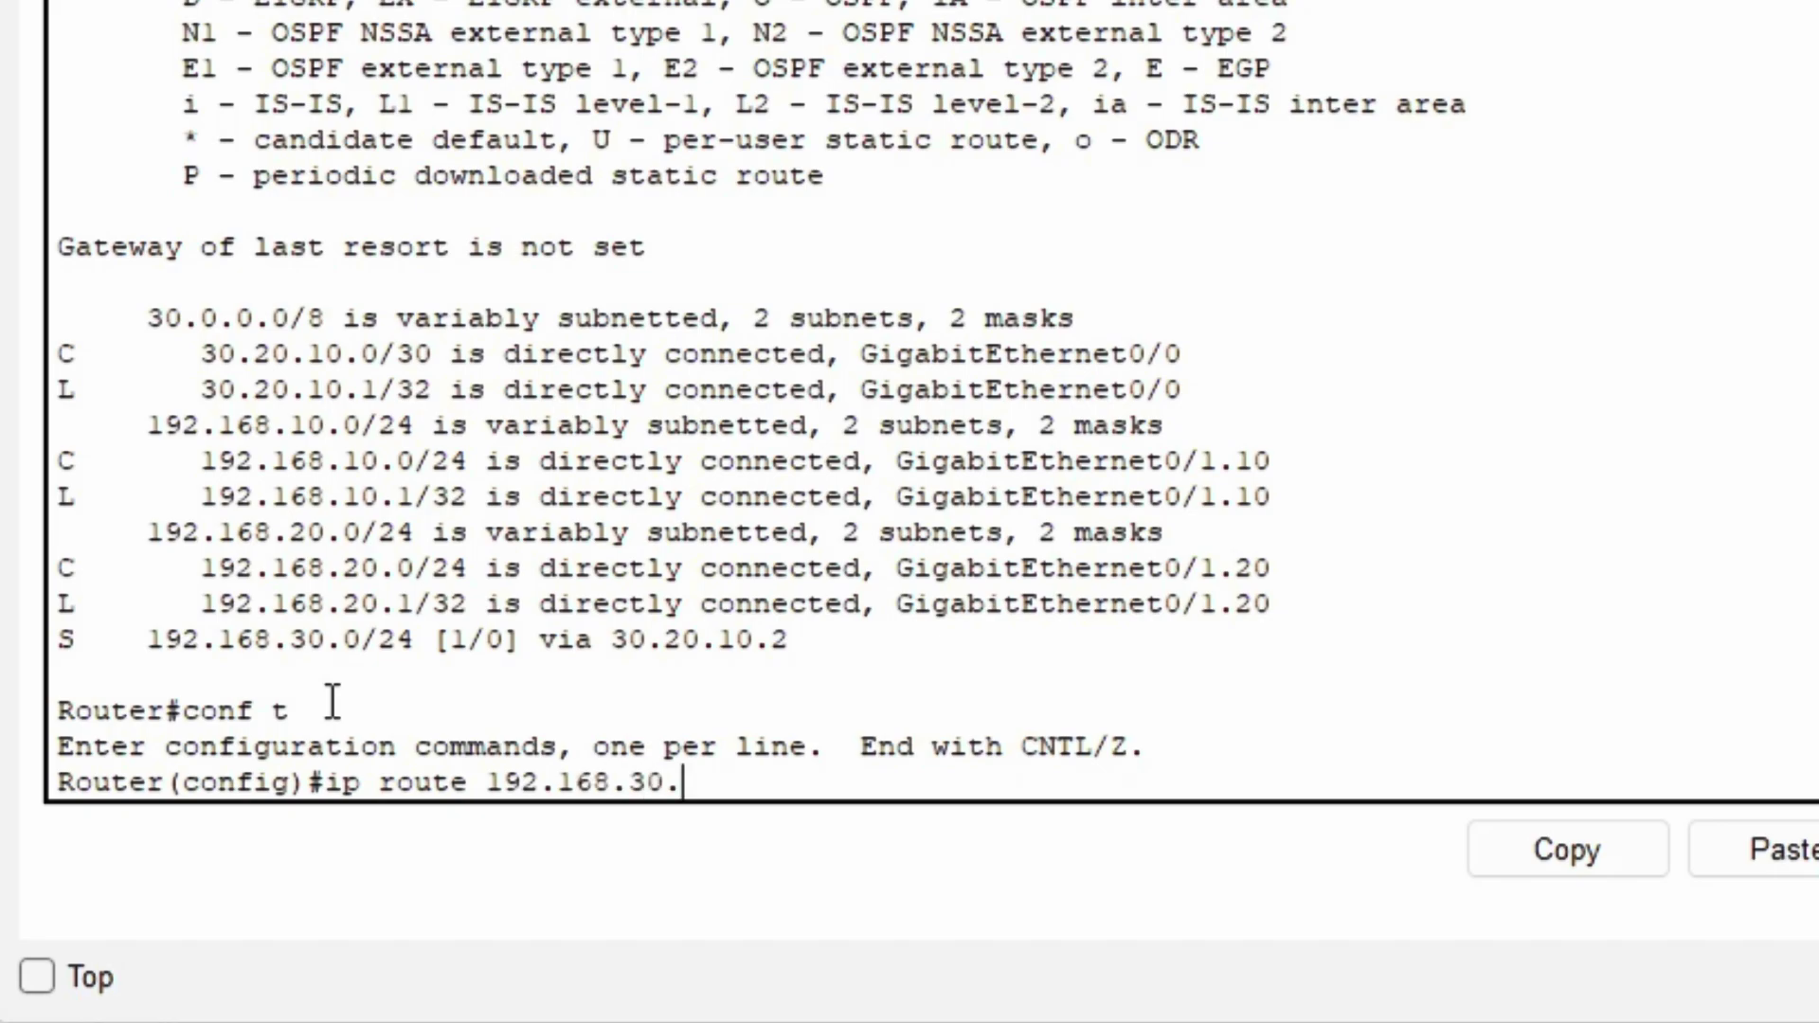
pyautogui.write('.0 255.255.255.')
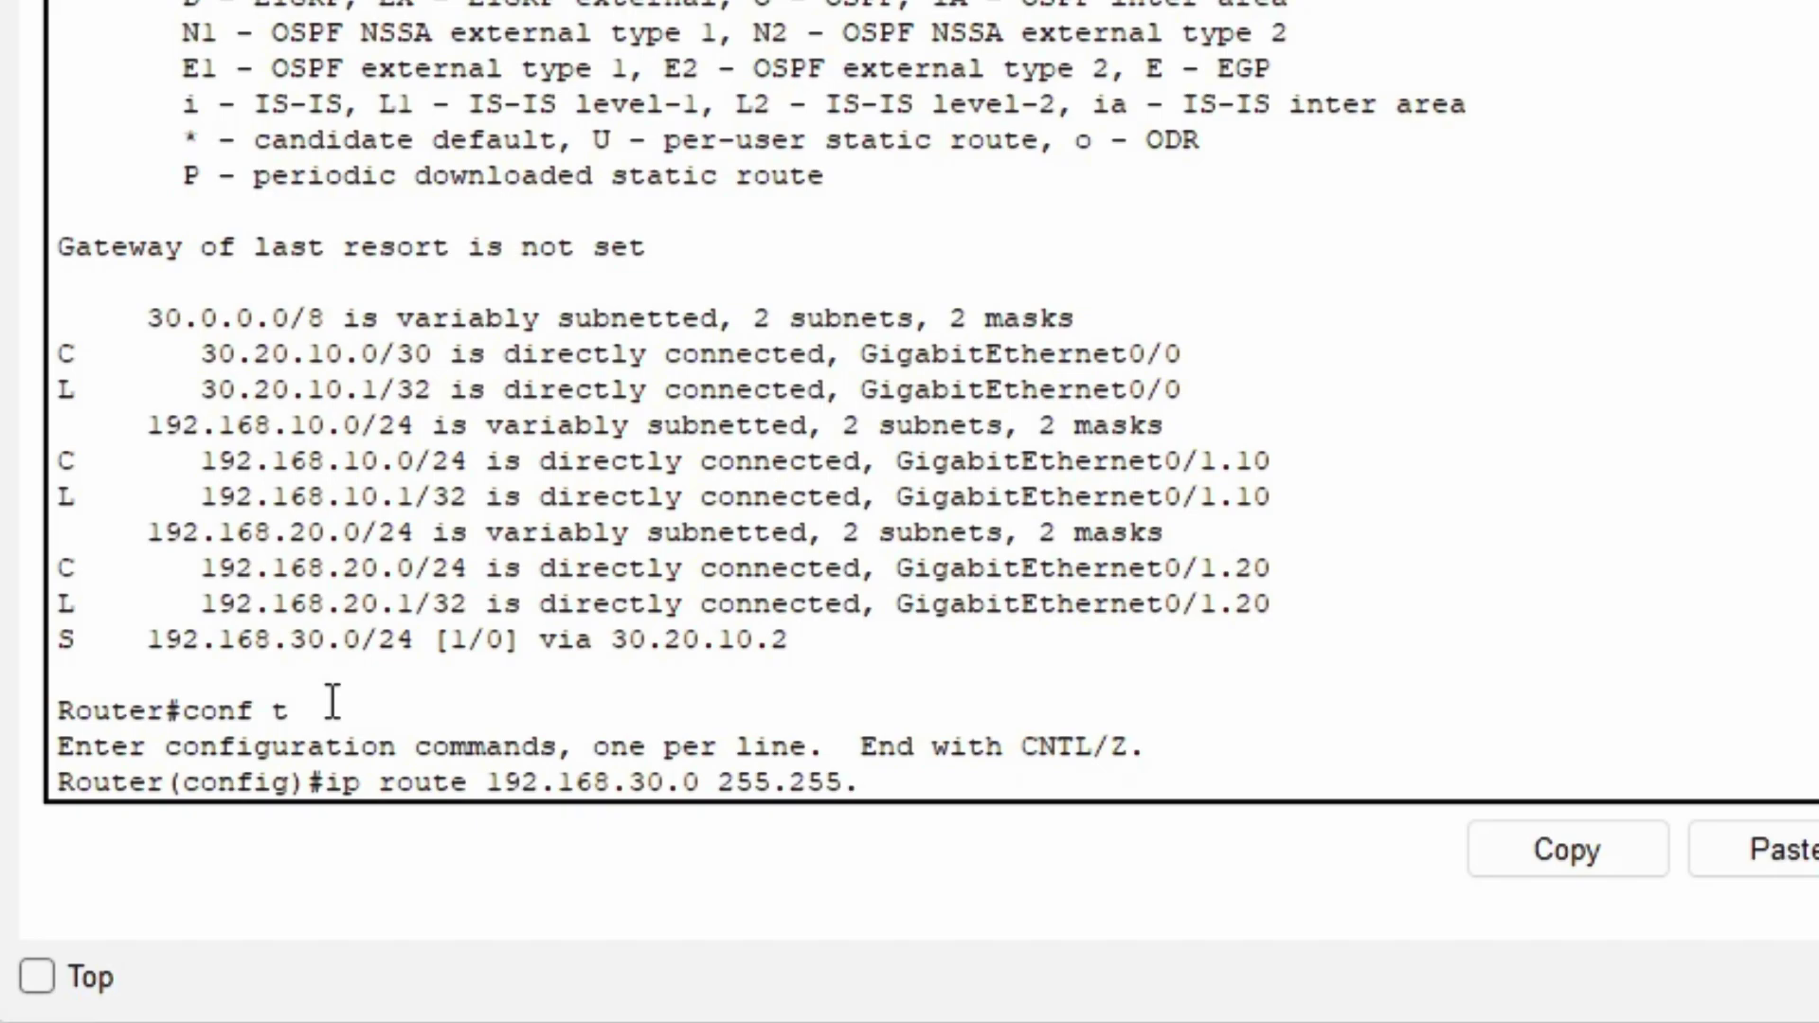
pyautogui.write('0')
pyautogui.write('30.20')
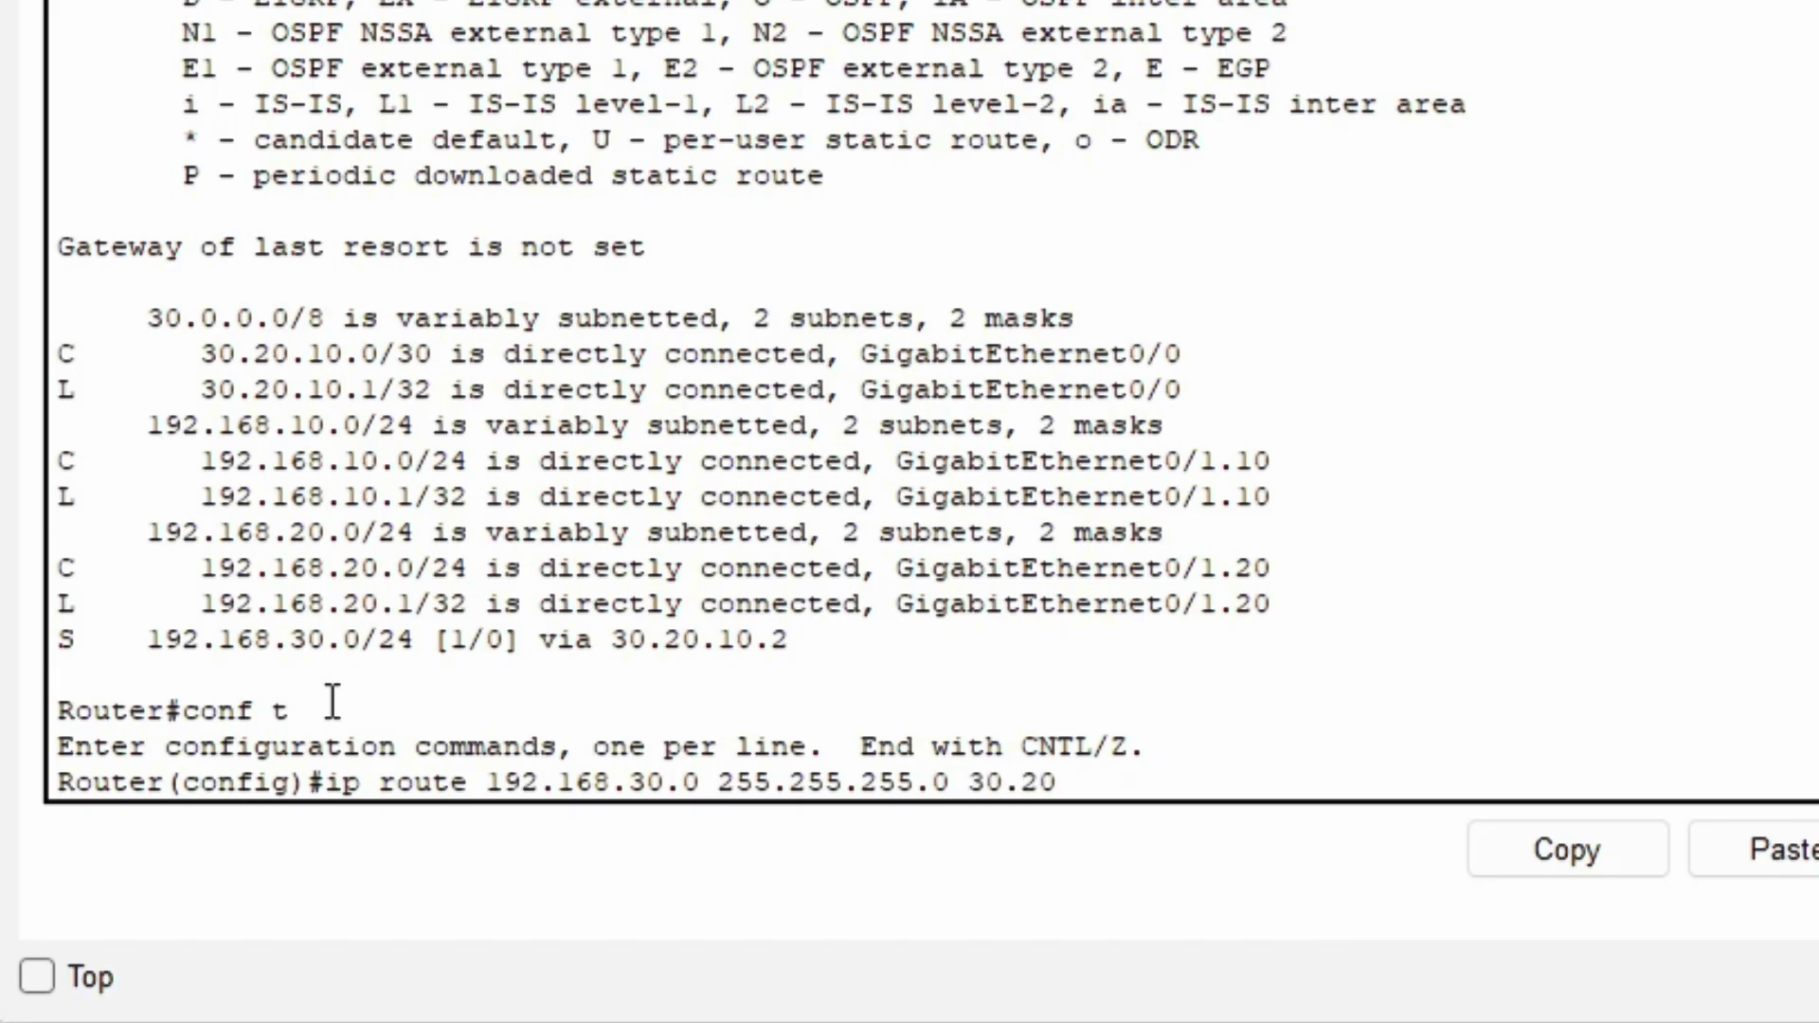
pyautogui.write('.10.2')
pyautogui.moveTo(531, 638); pyautogui.dragTo(794, 639)
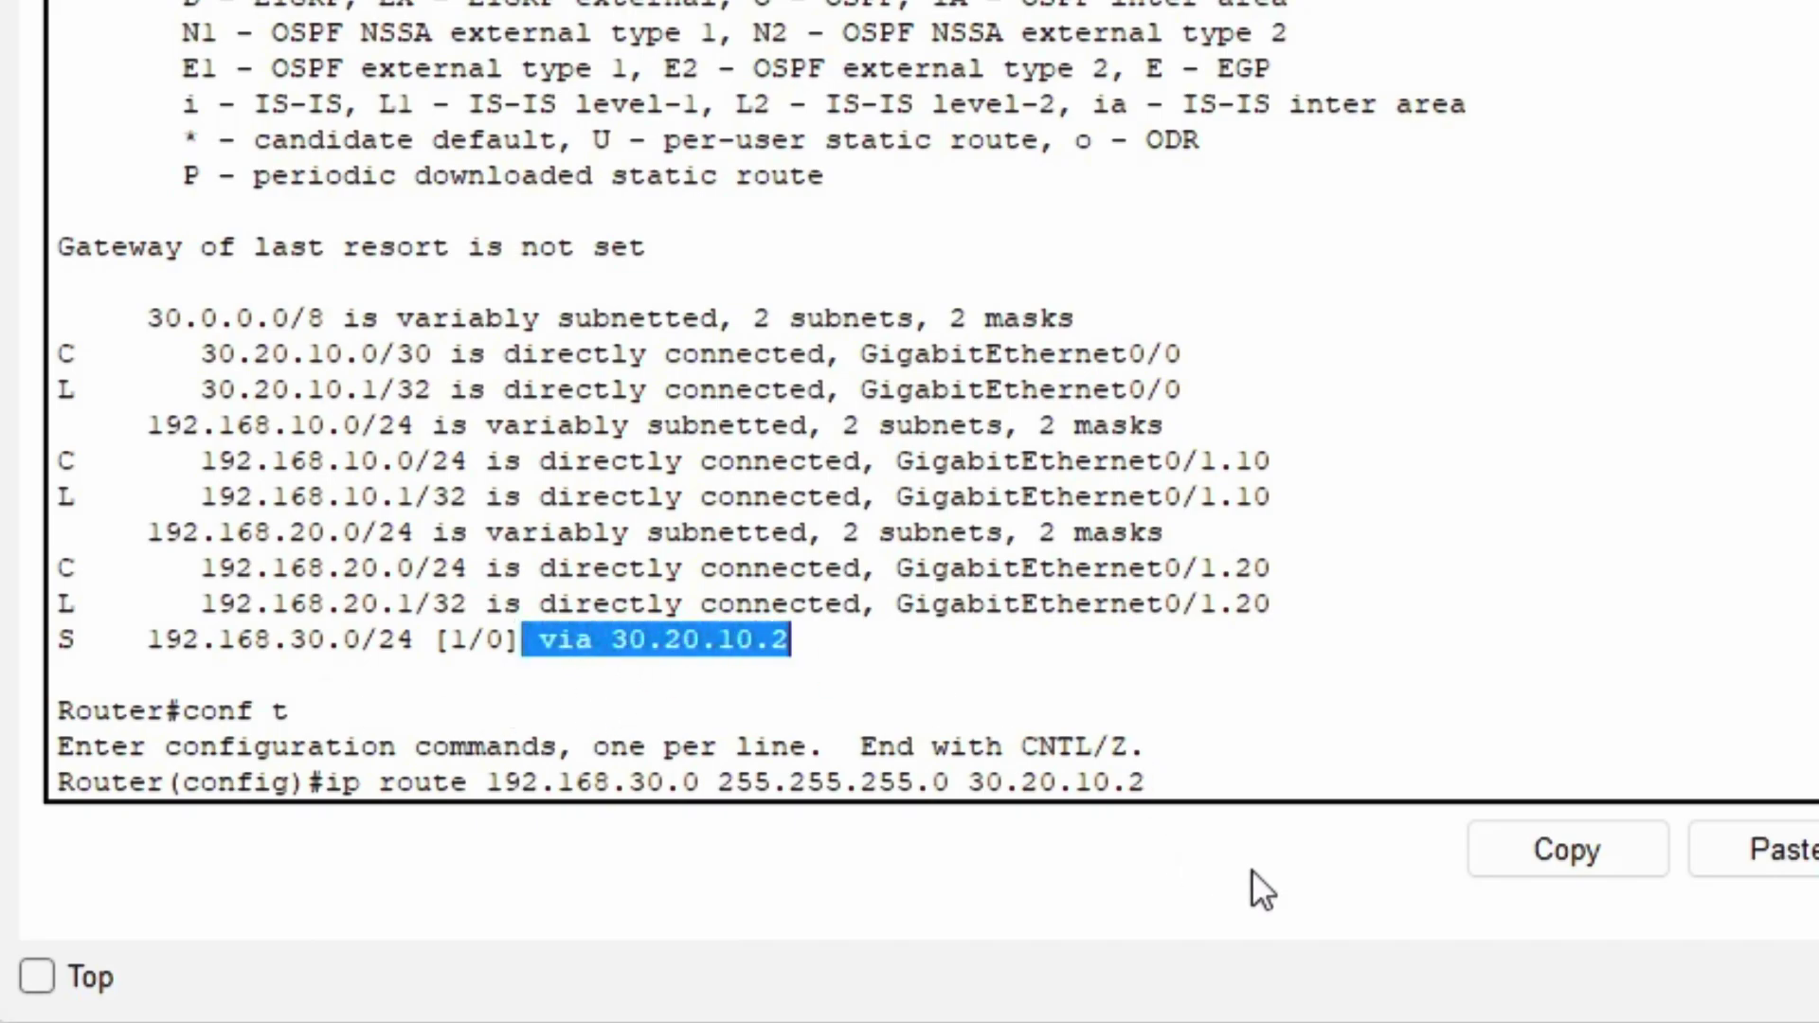
pyautogui.click(1185, 780)
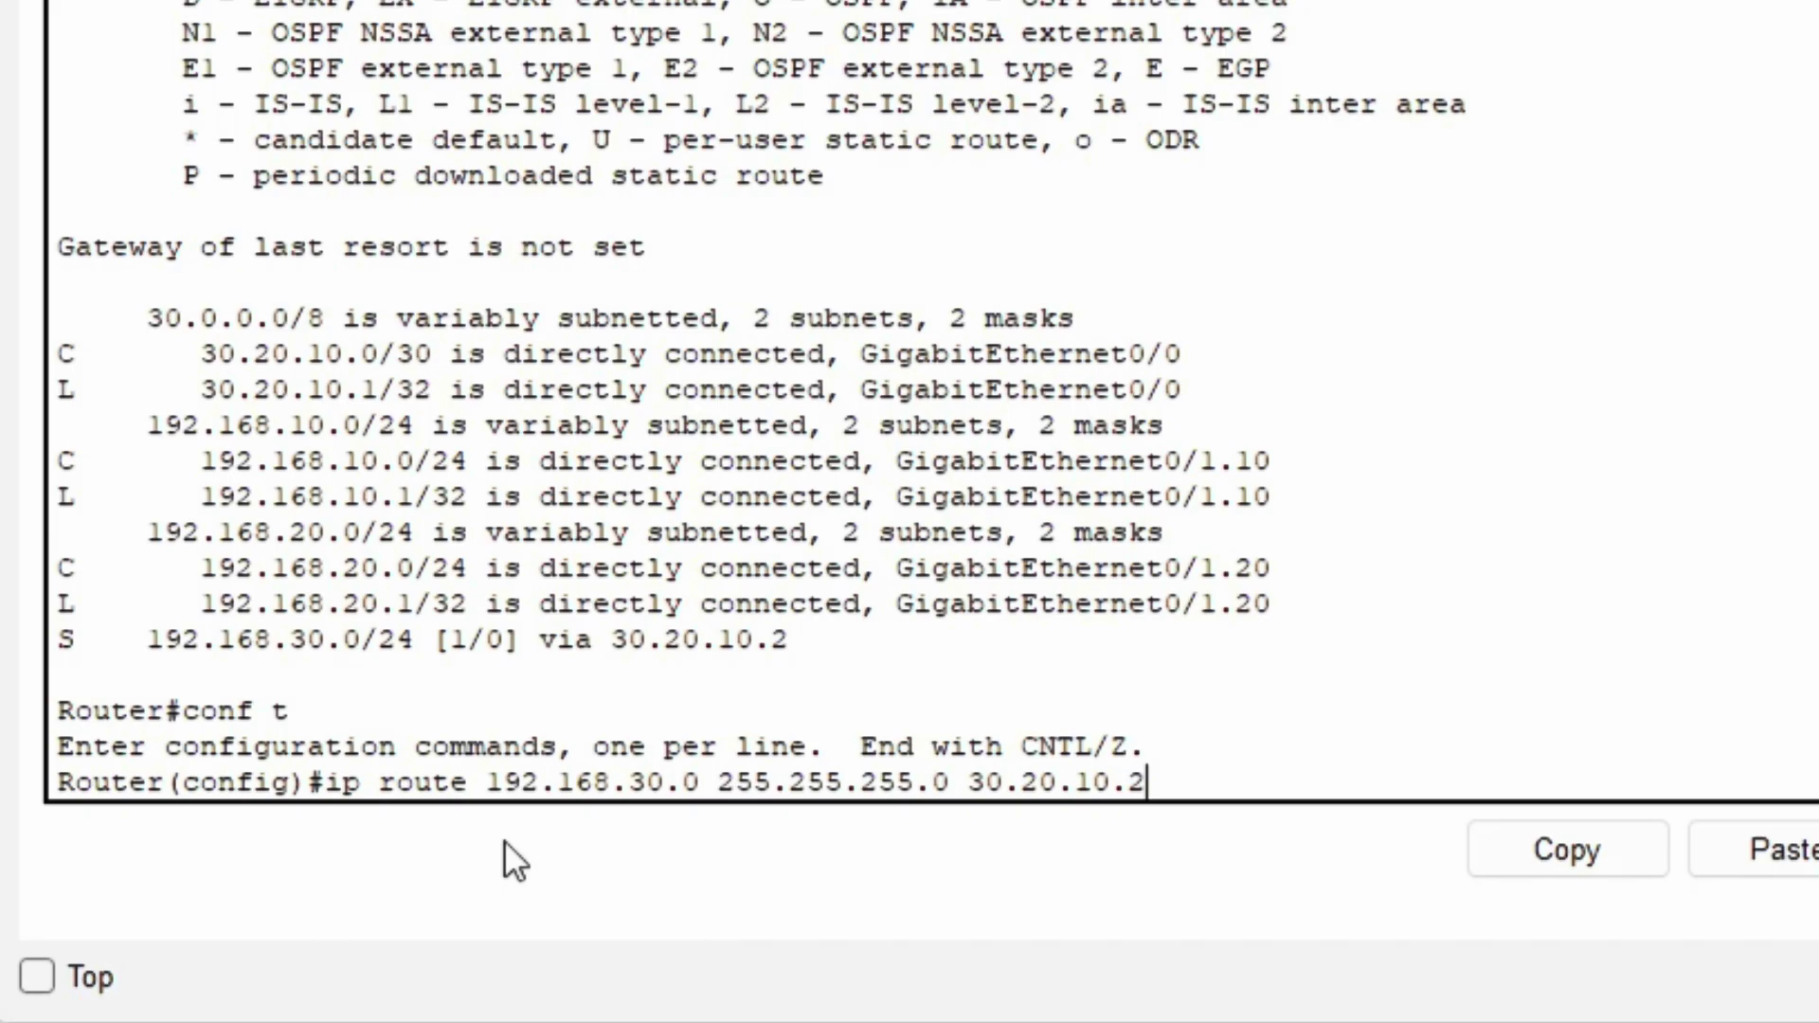
pyautogui.press('Left')
pyautogui.press('Left')
pyautogui.press('Left')
pyautogui.press('Left')
pyautogui.press('Left')
pyautogui.press('Left')
pyautogui.press('Left')
pyautogui.press('Left')
pyautogui.press('Left')
pyautogui.press('Left')
pyautogui.press('Left')
pyautogui.press('Left')
pyautogui.press('Left')
pyautogui.press('Left')
pyautogui.press('Left')
pyautogui.press('Left')
pyautogui.press('Left')
pyautogui.press('Left')
pyautogui.press('Left')
pyautogui.press('Left')
pyautogui.press('Right')
pyautogui.press('Left')
pyautogui.write('no')
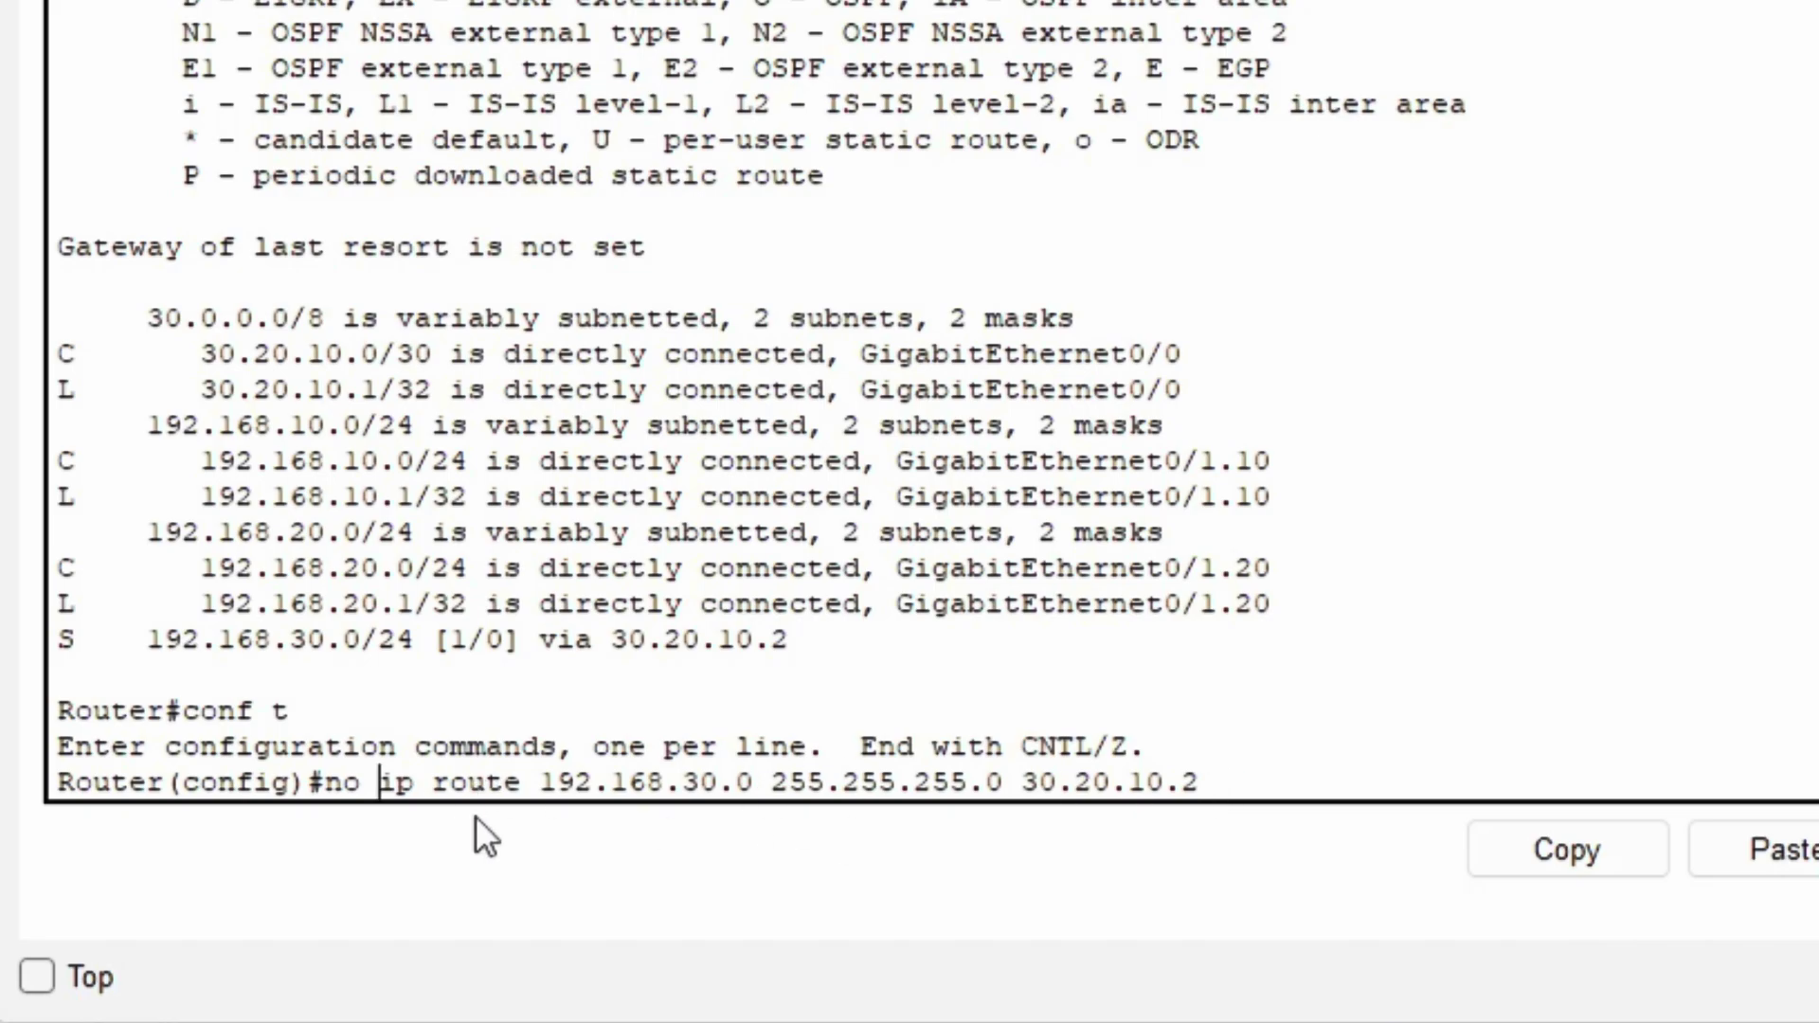
pyautogui.click(1224, 792)
pyautogui.press('Return')
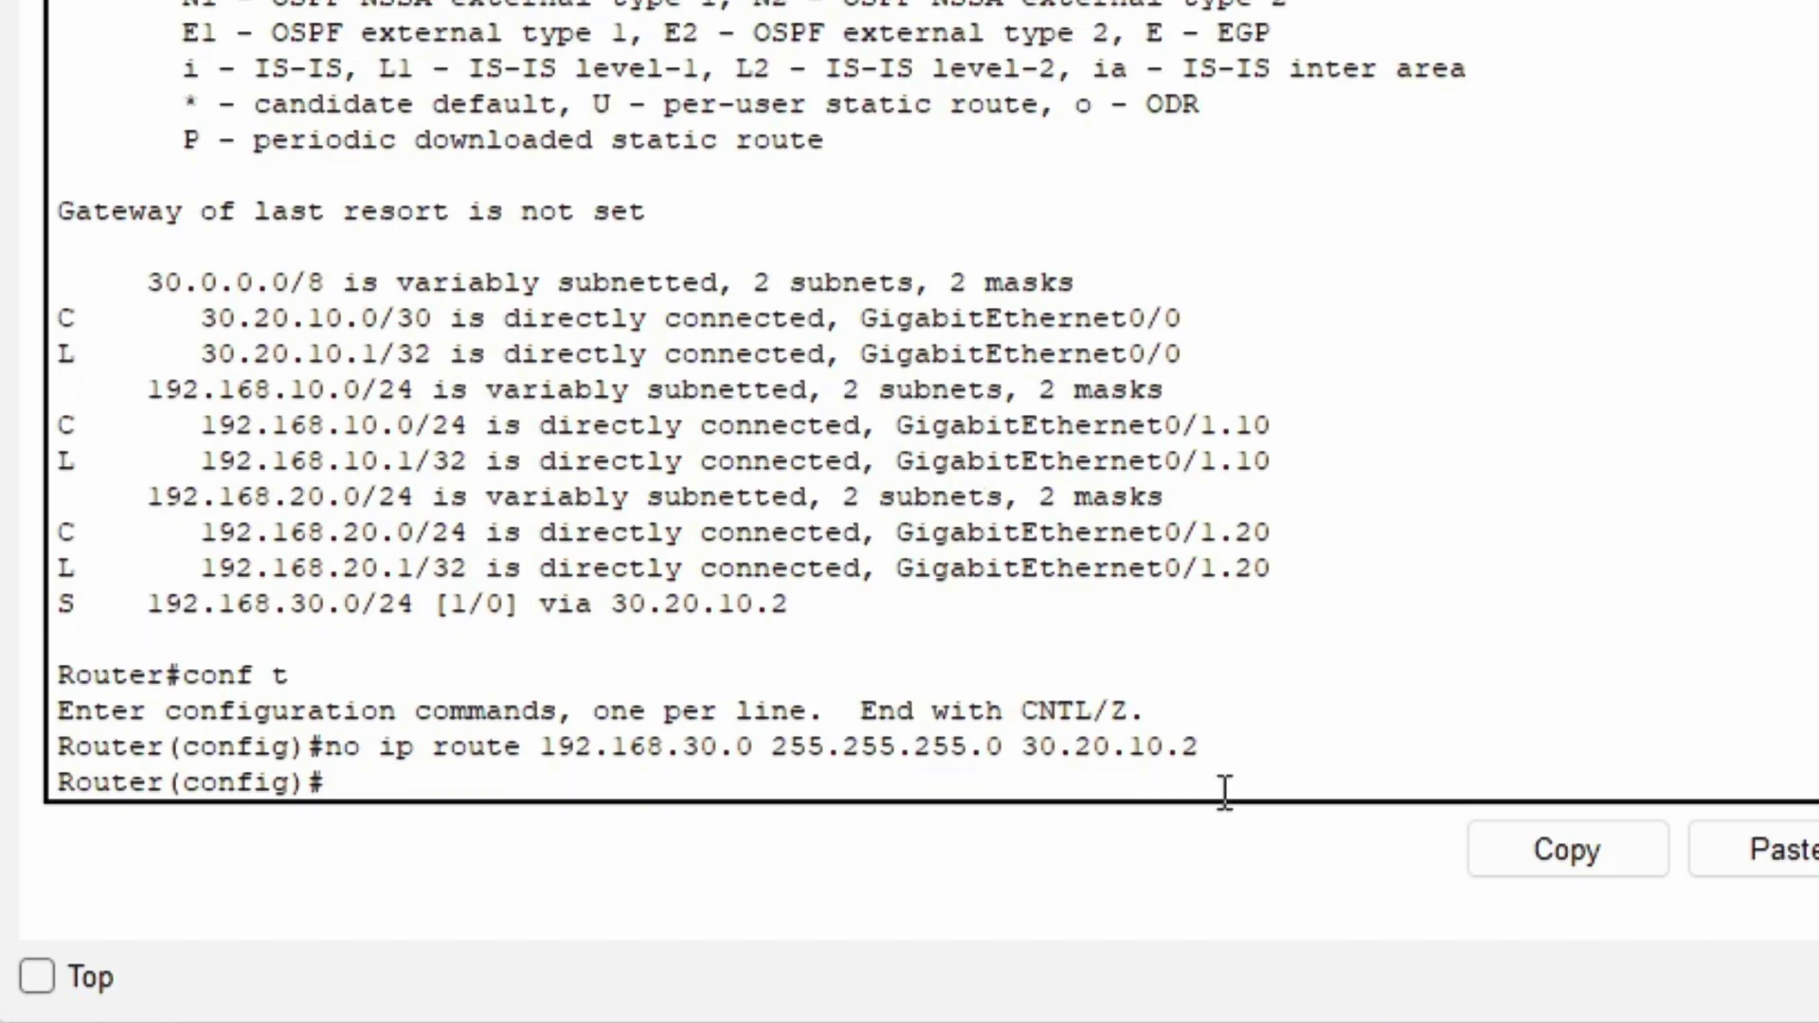
# Exit configuration mode, recheck Router0's routing table for the removed static route, and close the router window
pyautogui.write('ex')
pyautogui.press('Return')
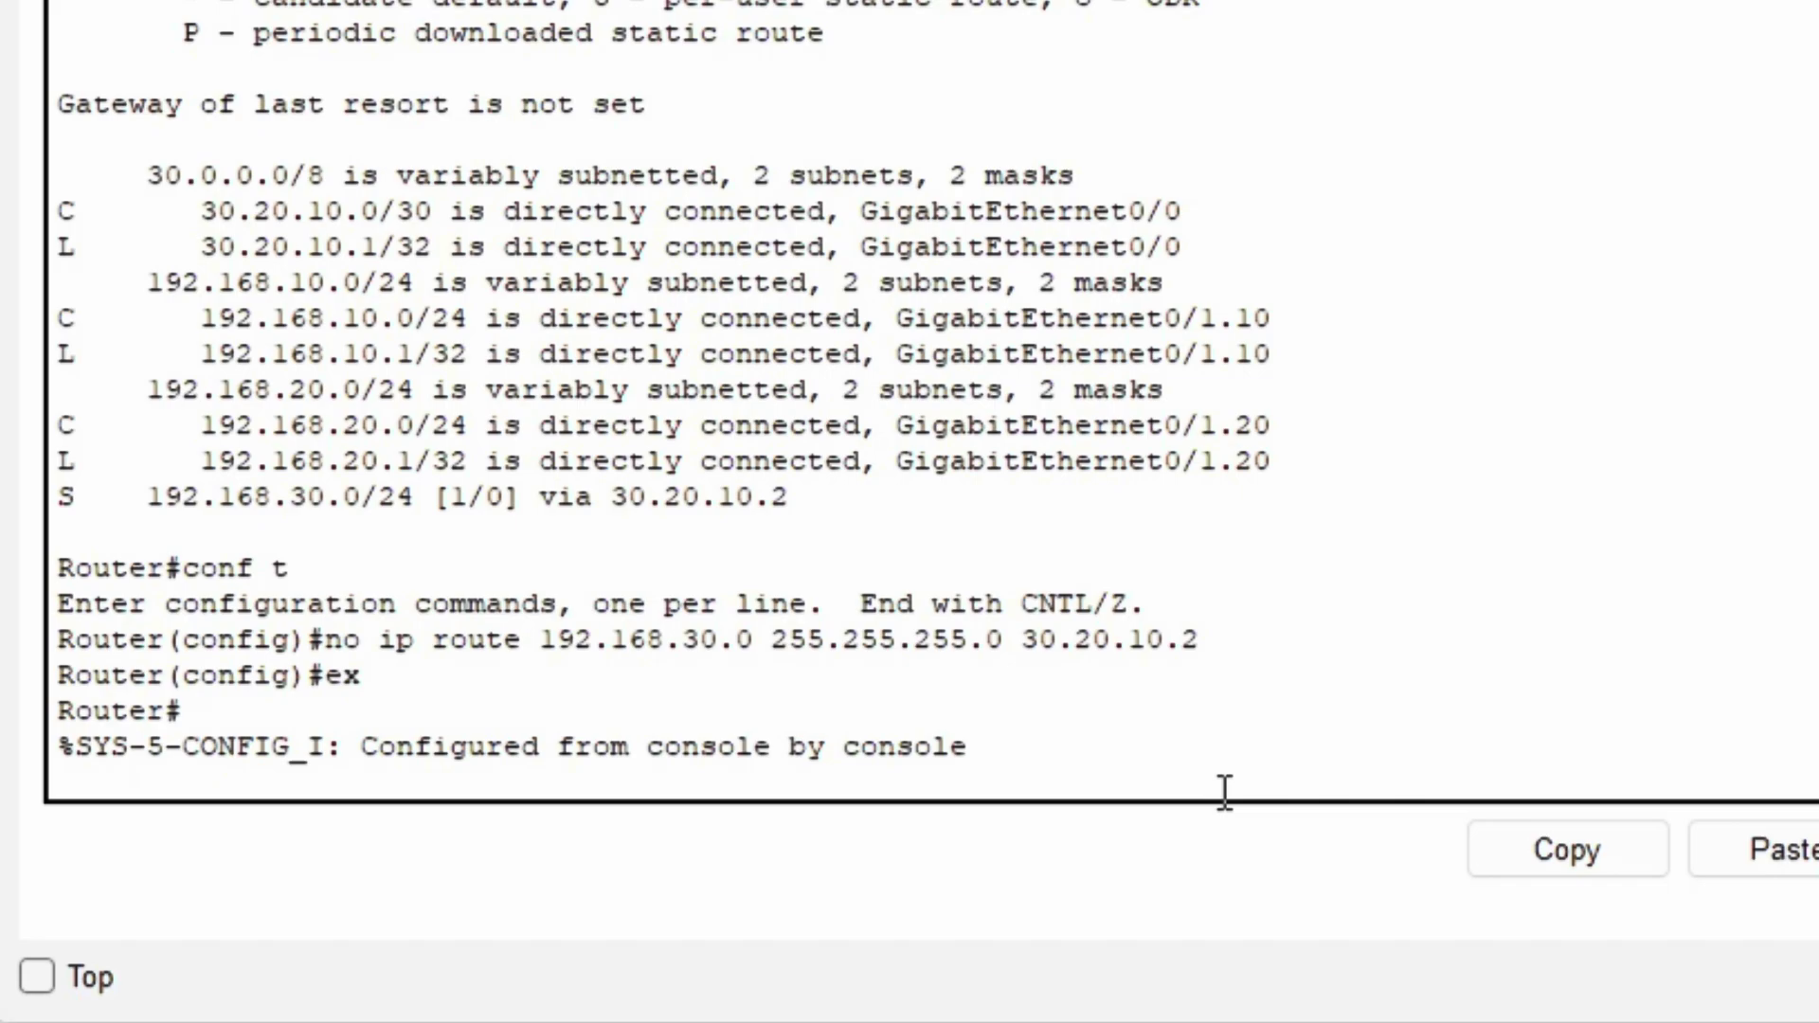
pyautogui.press('Up')
pyautogui.press('Up')
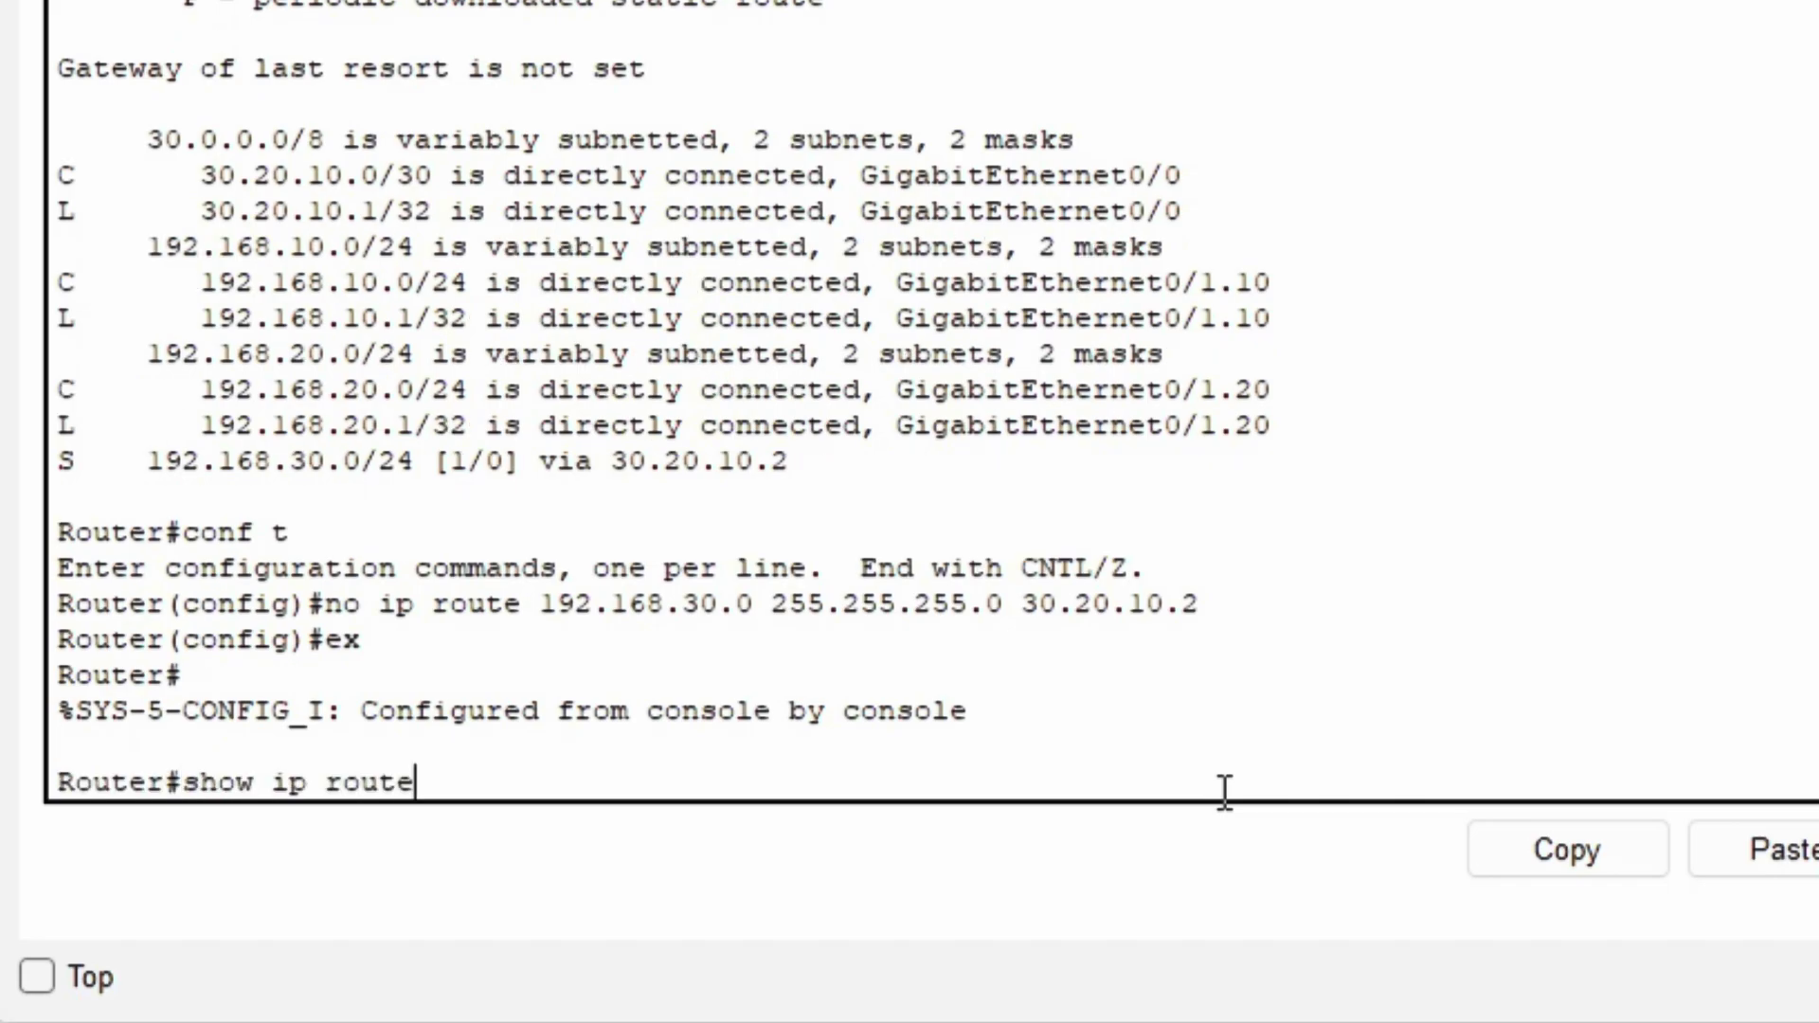
pyautogui.press('Return')
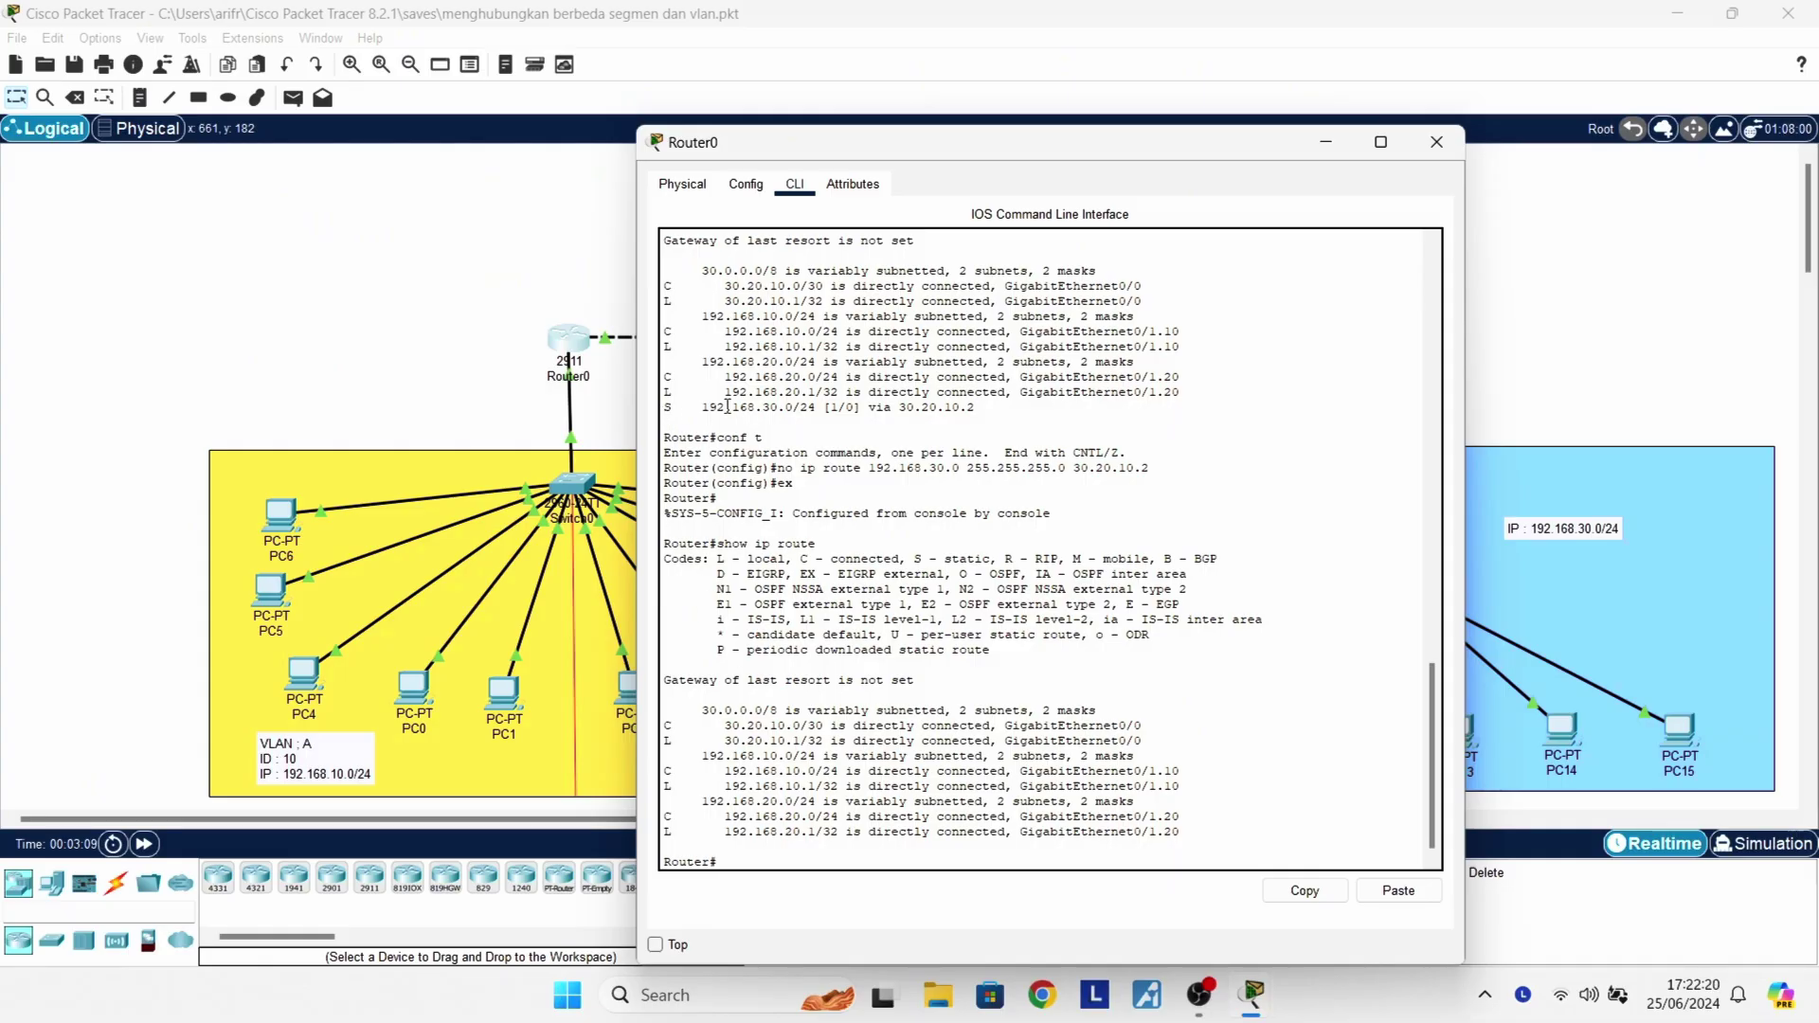
pyautogui.moveTo(667, 409); pyautogui.dragTo(976, 409)
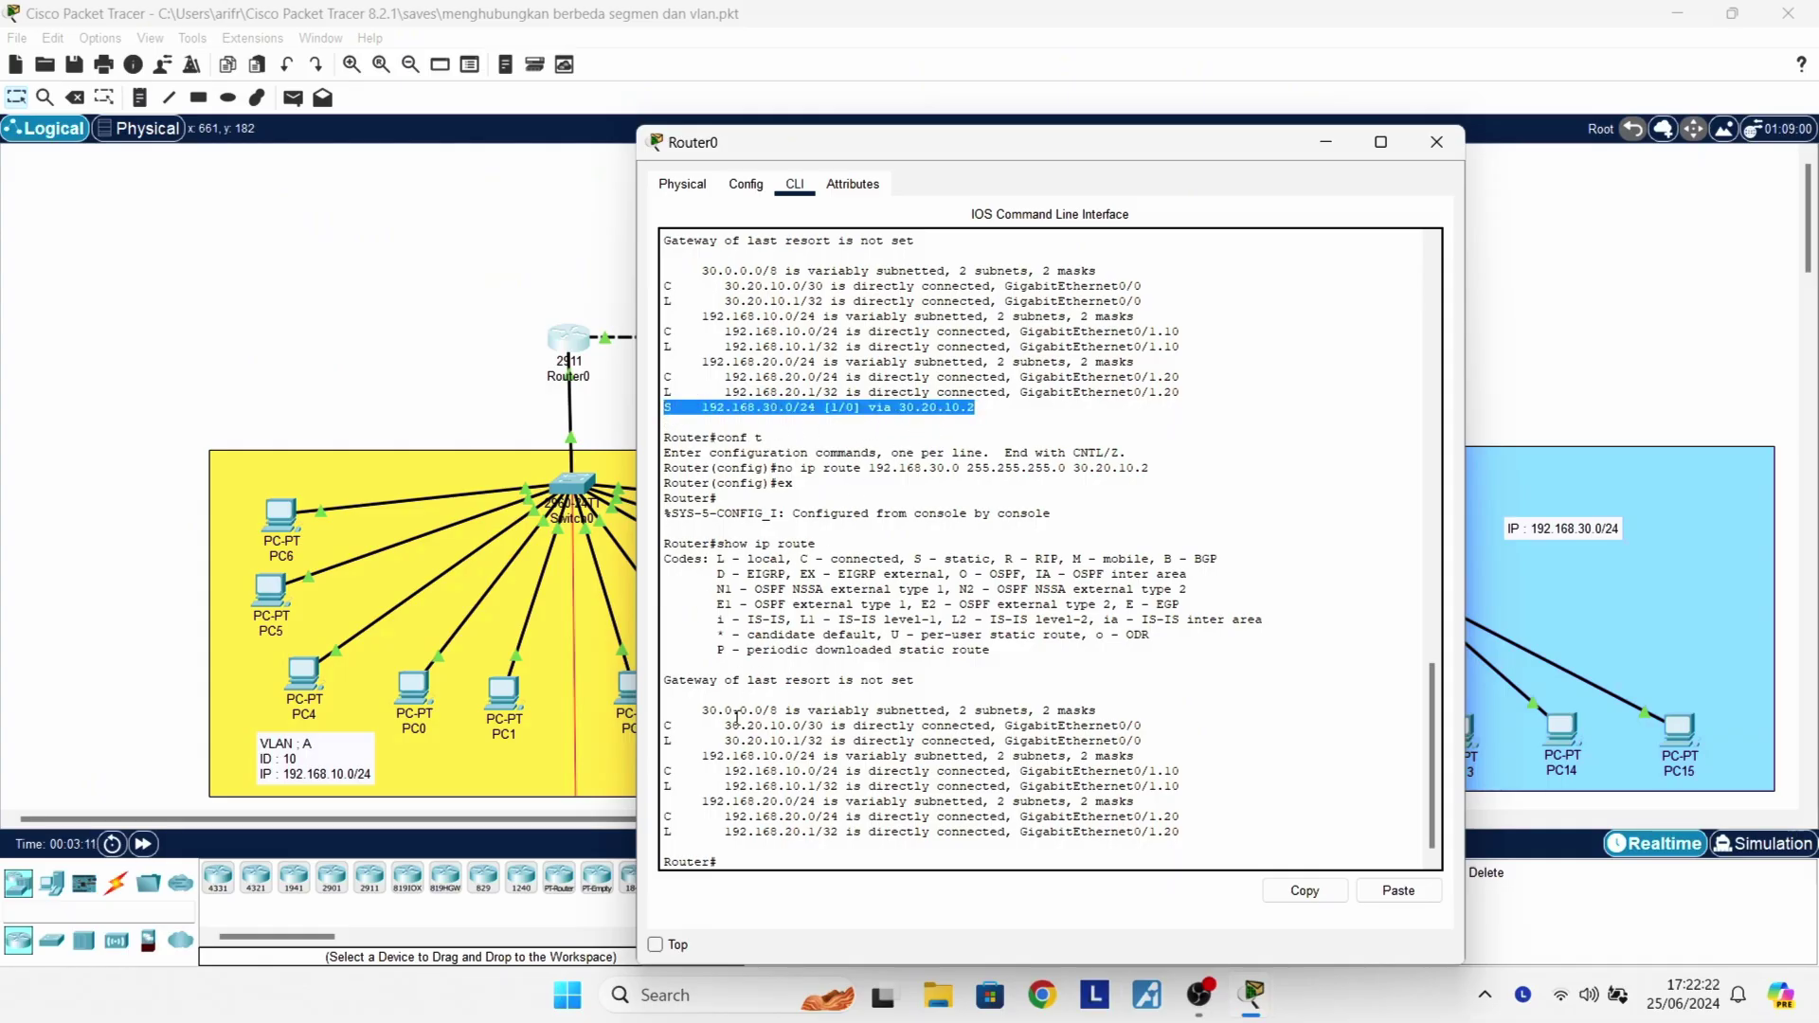
pyautogui.click(678, 850)
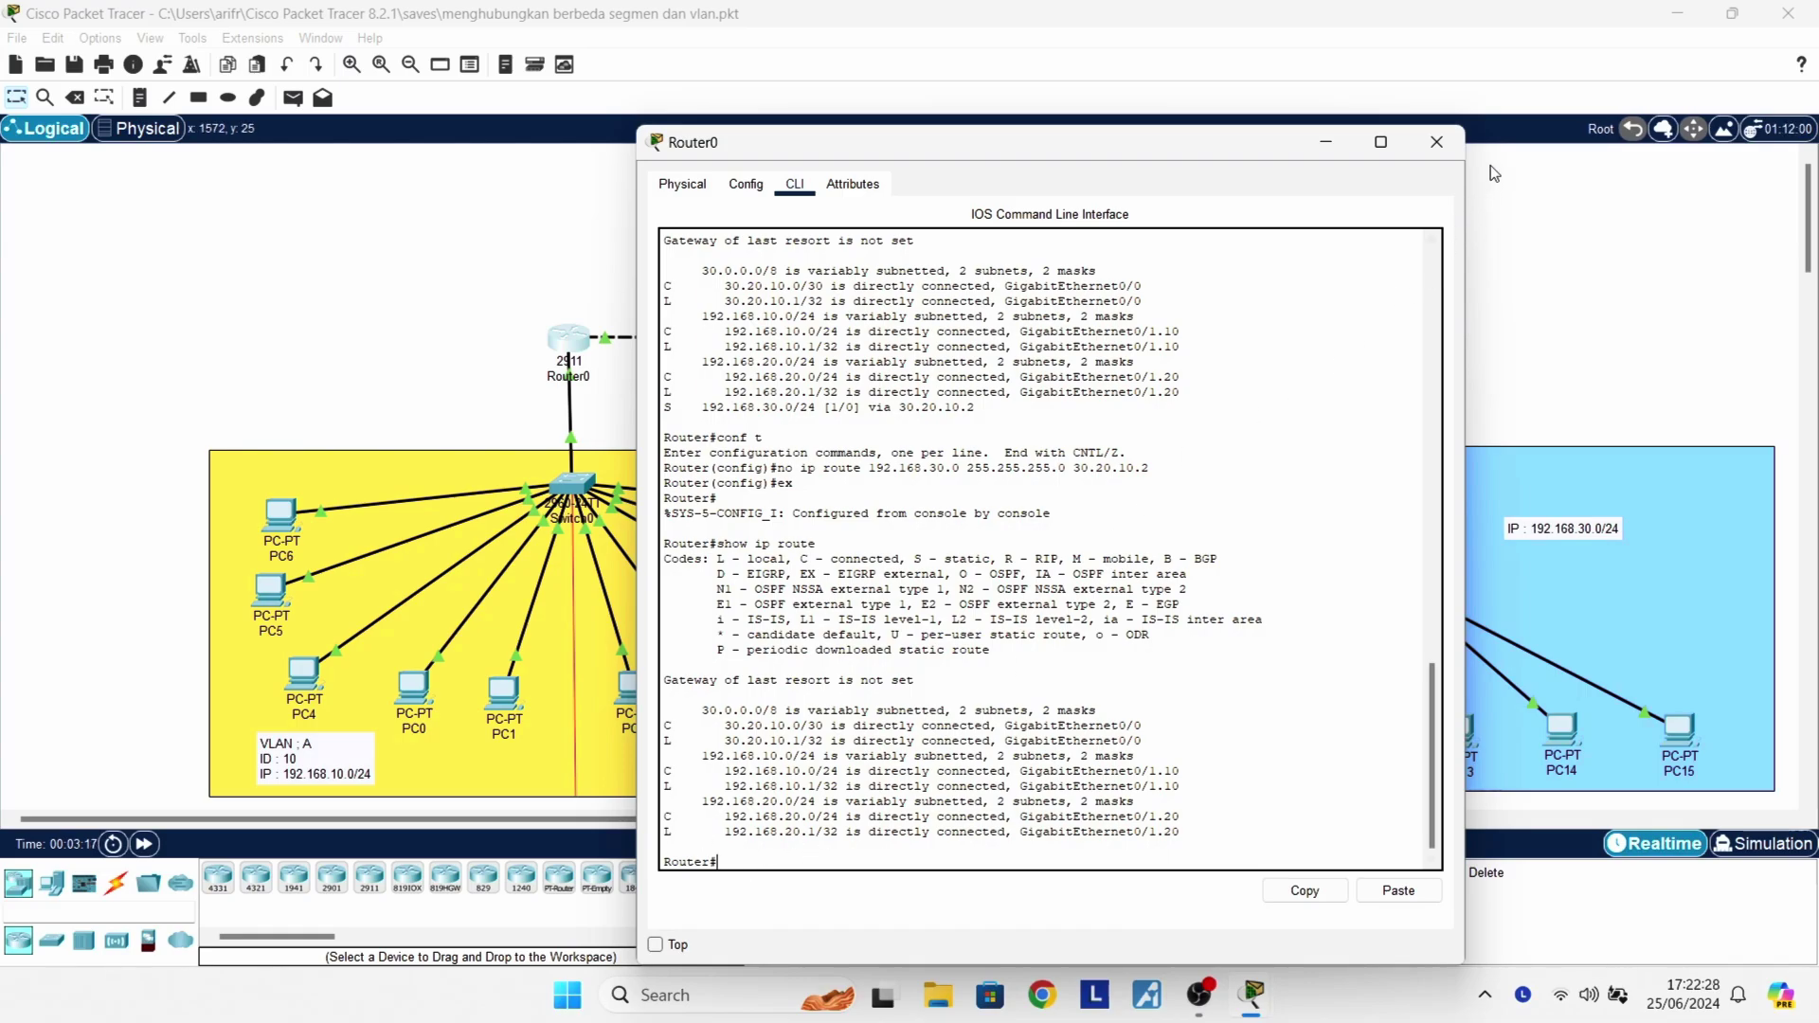
pyautogui.click(1437, 142)
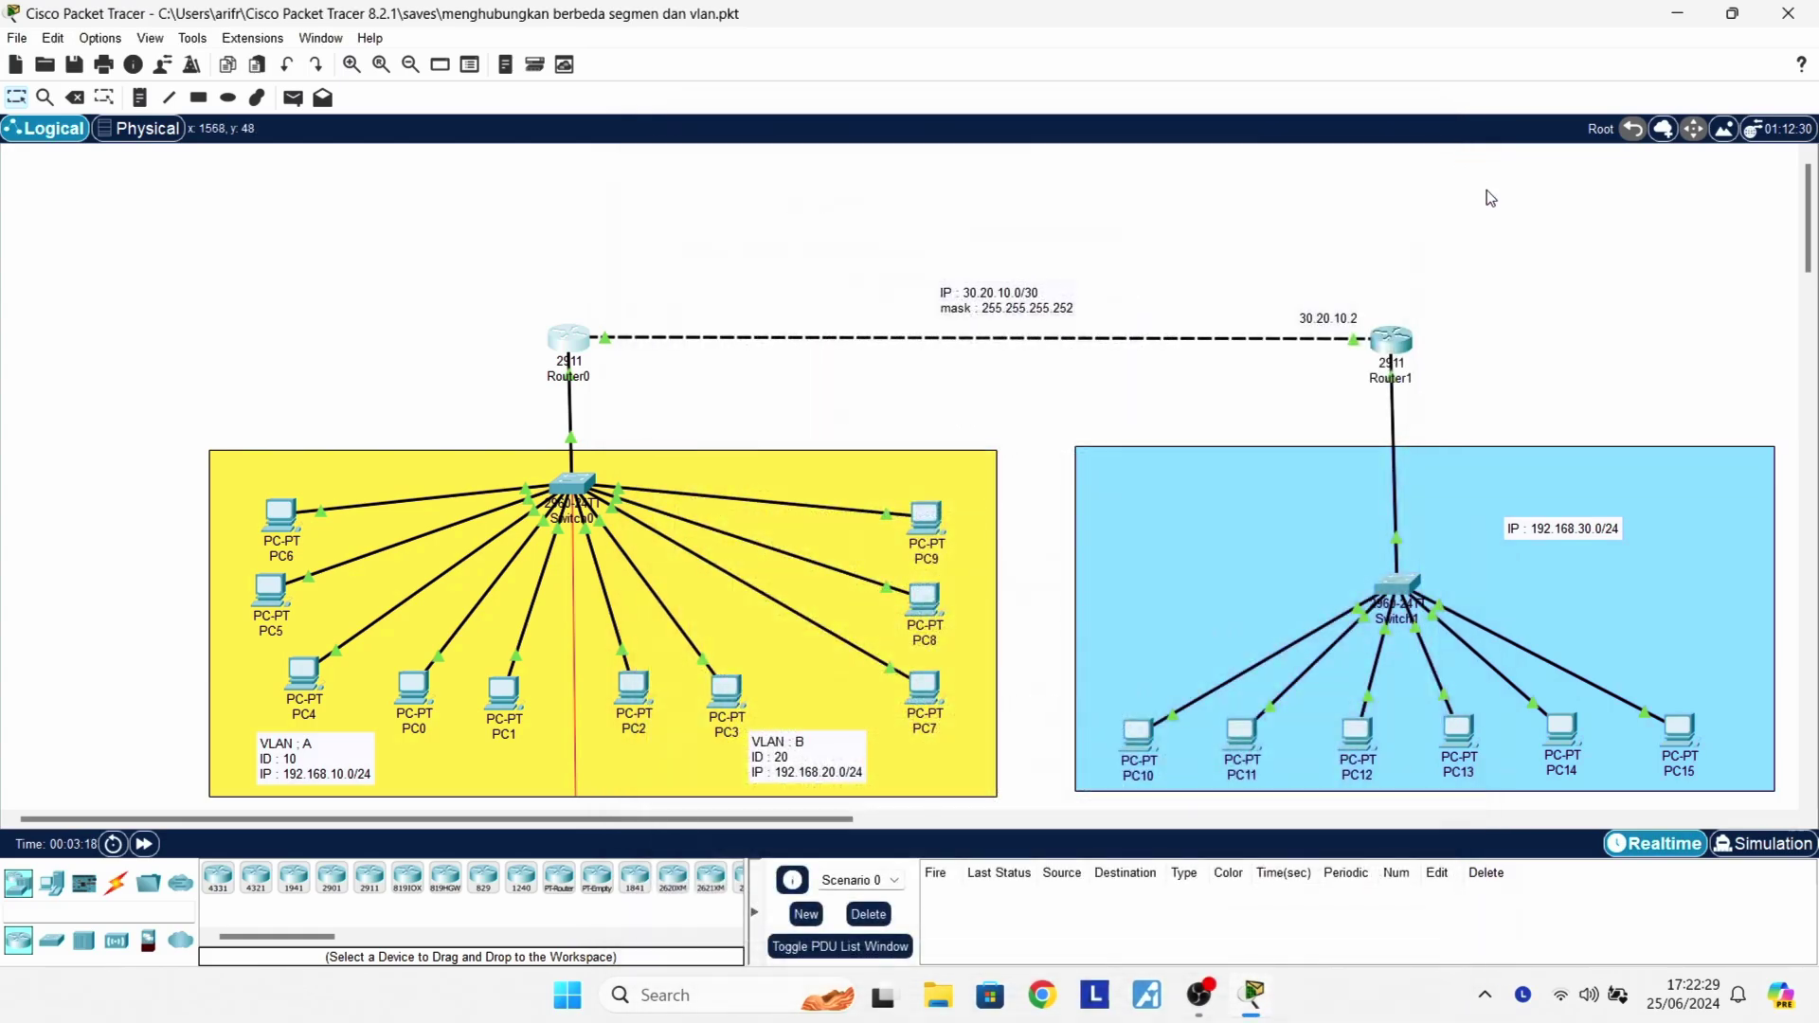
# Open the command line of Router1 and enter privileged EXEC mode
pyautogui.click(1397, 344)
pyautogui.click(794, 183)
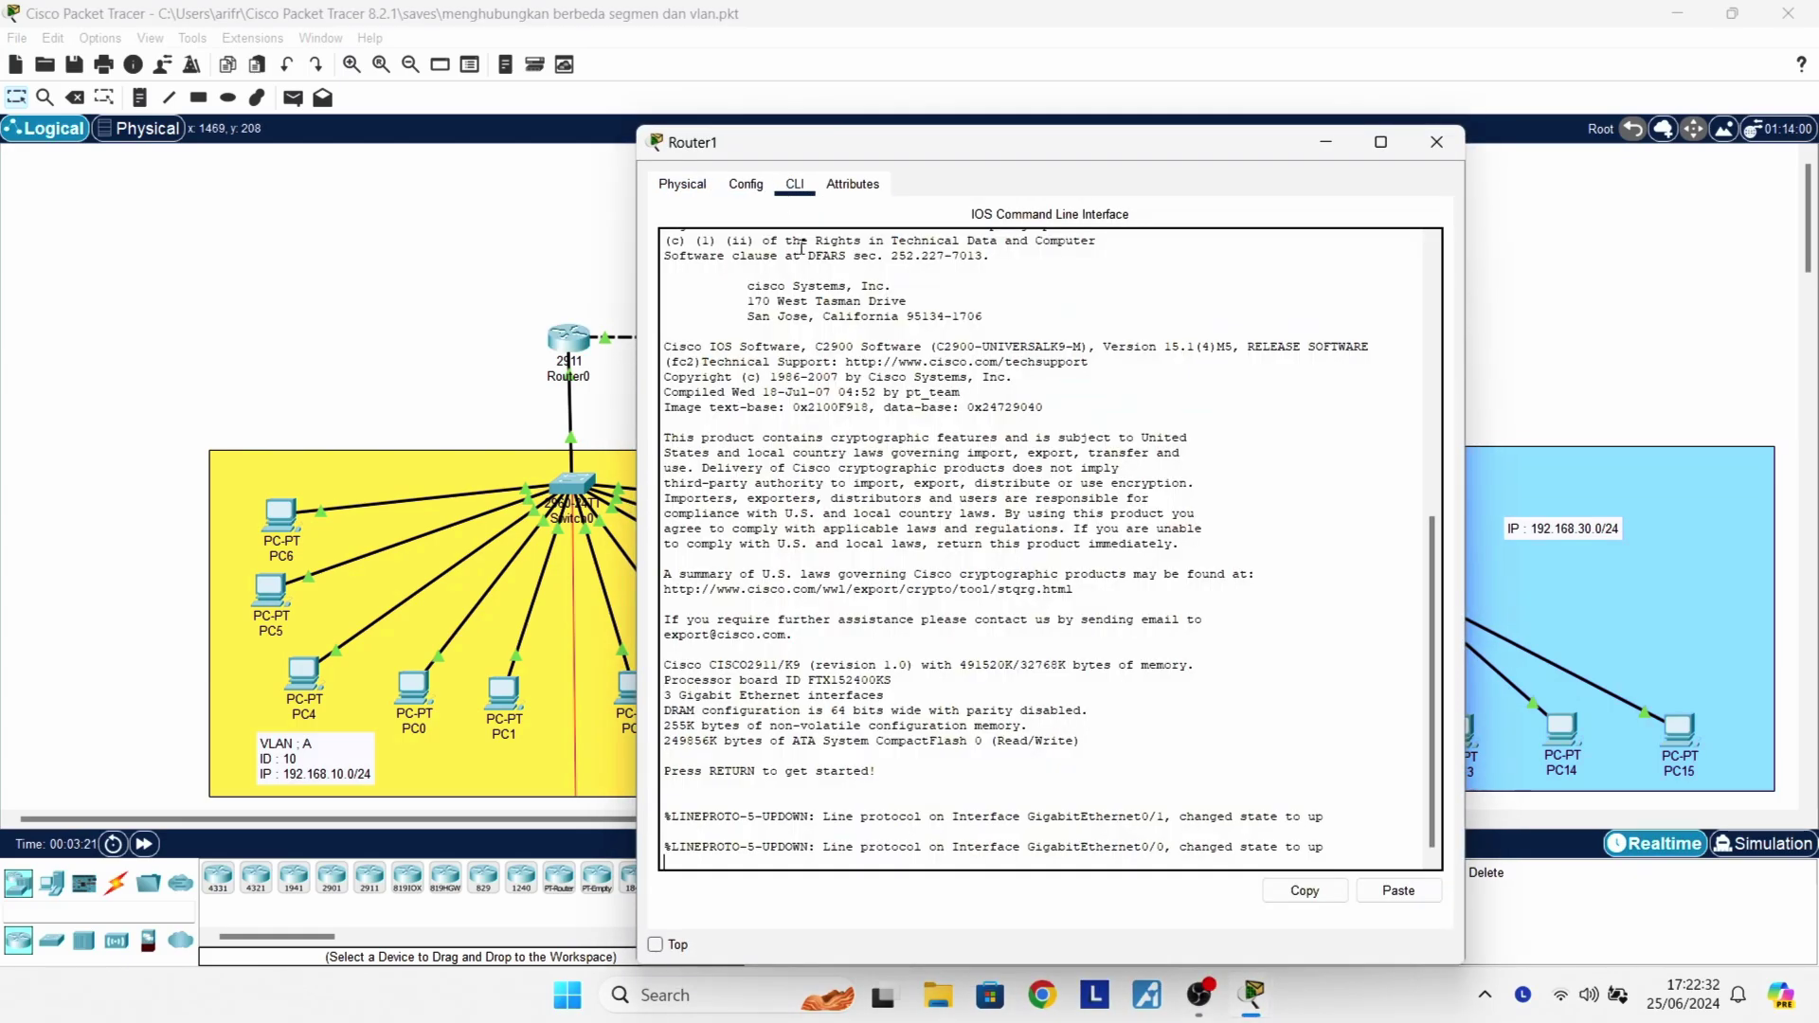
pyautogui.press('Return')
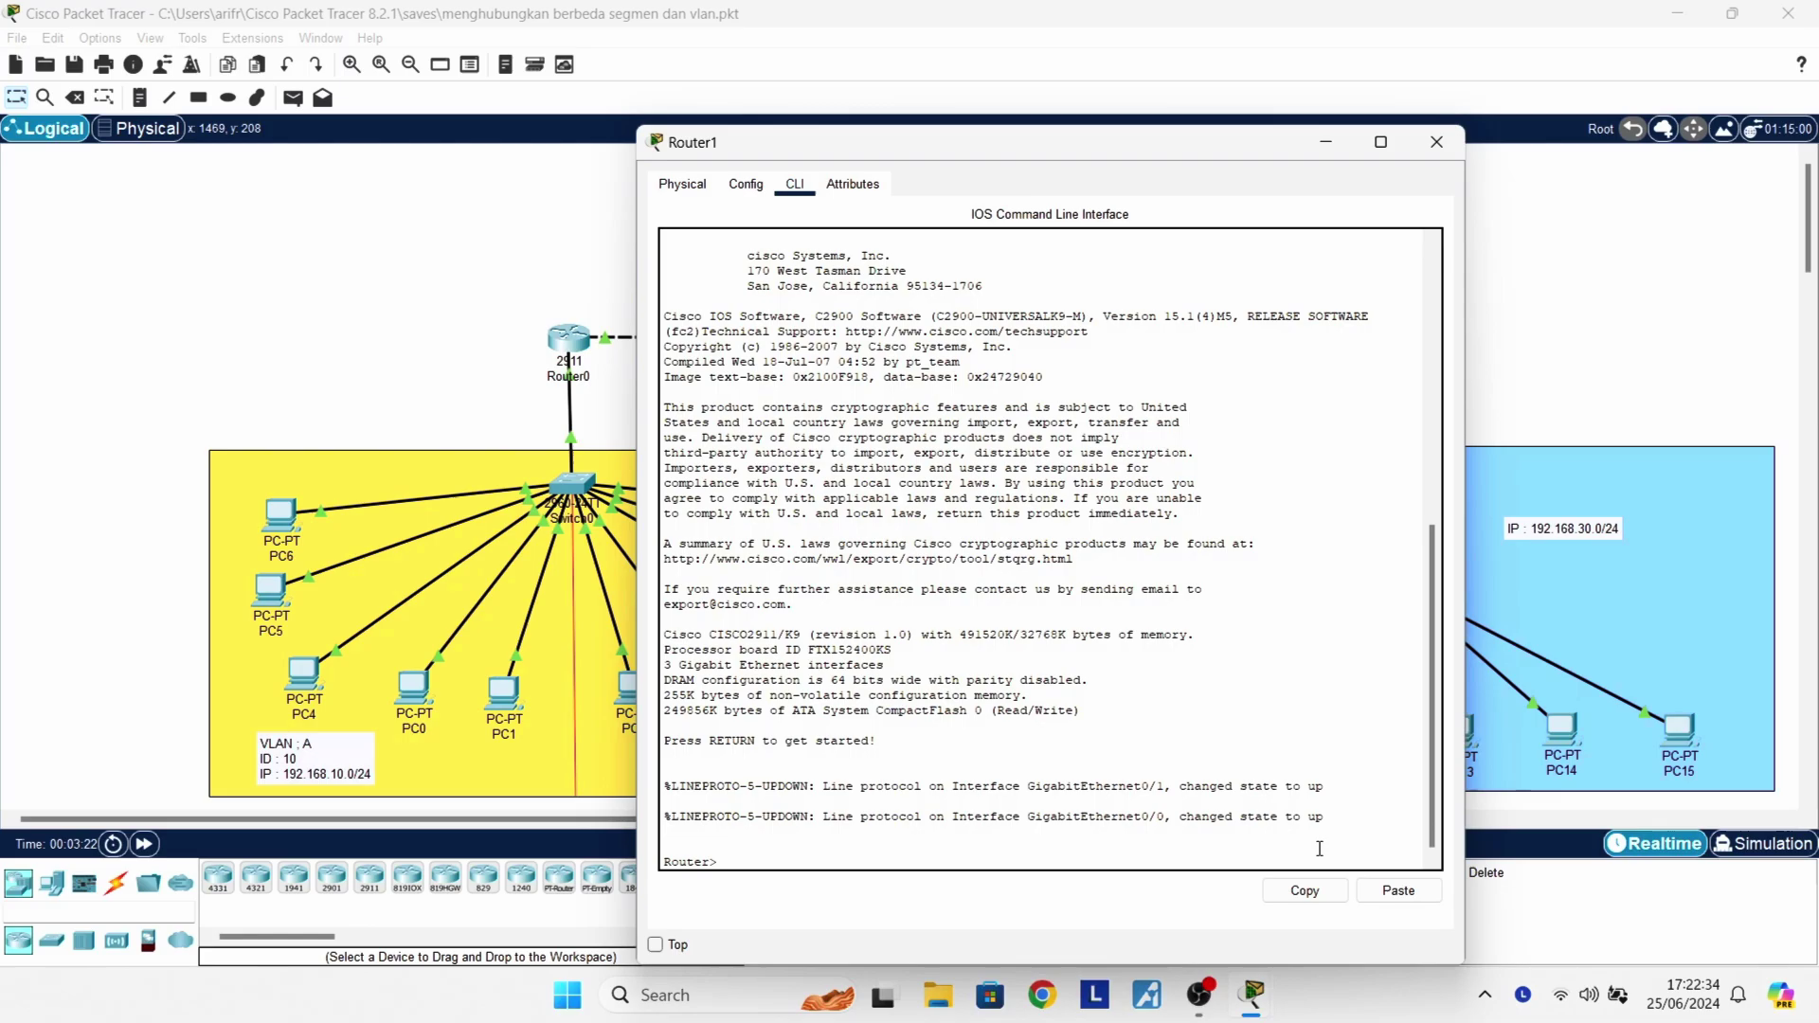
pyautogui.write('en')
pyautogui.press('Return')
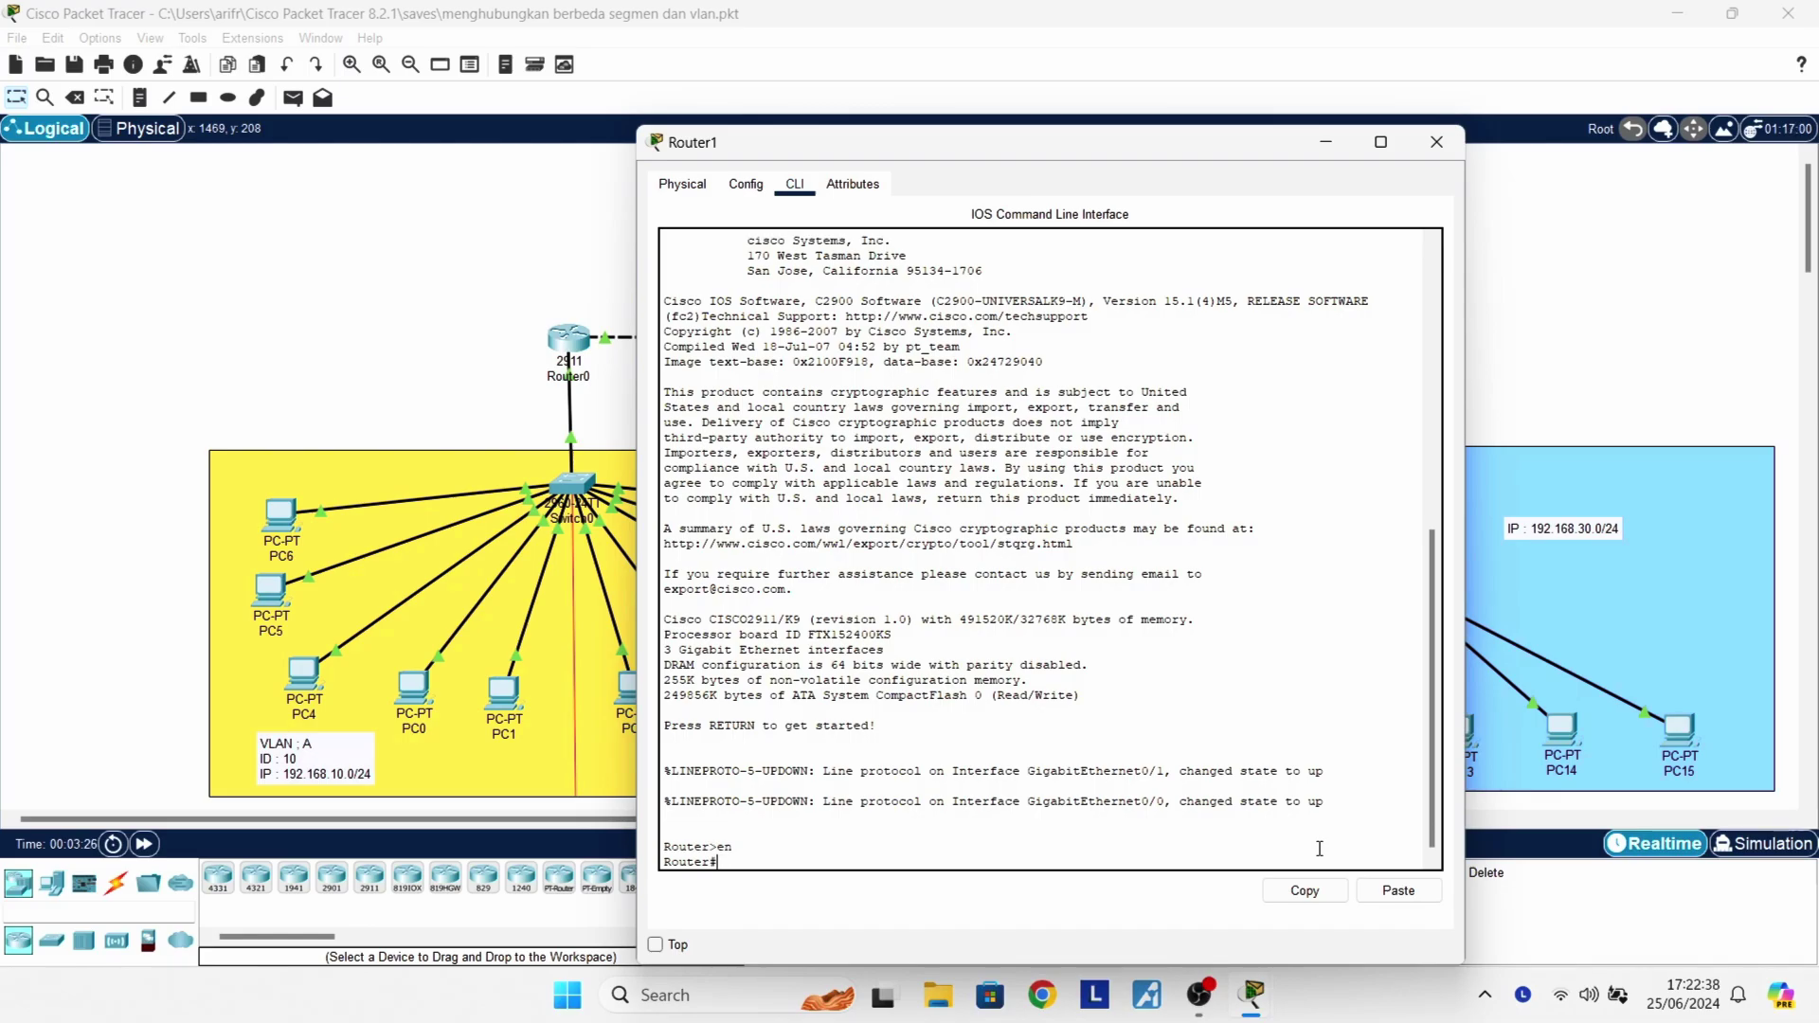
# Show Router1's IP routing table and examine its static route entries
pyautogui.write('show ip ro')
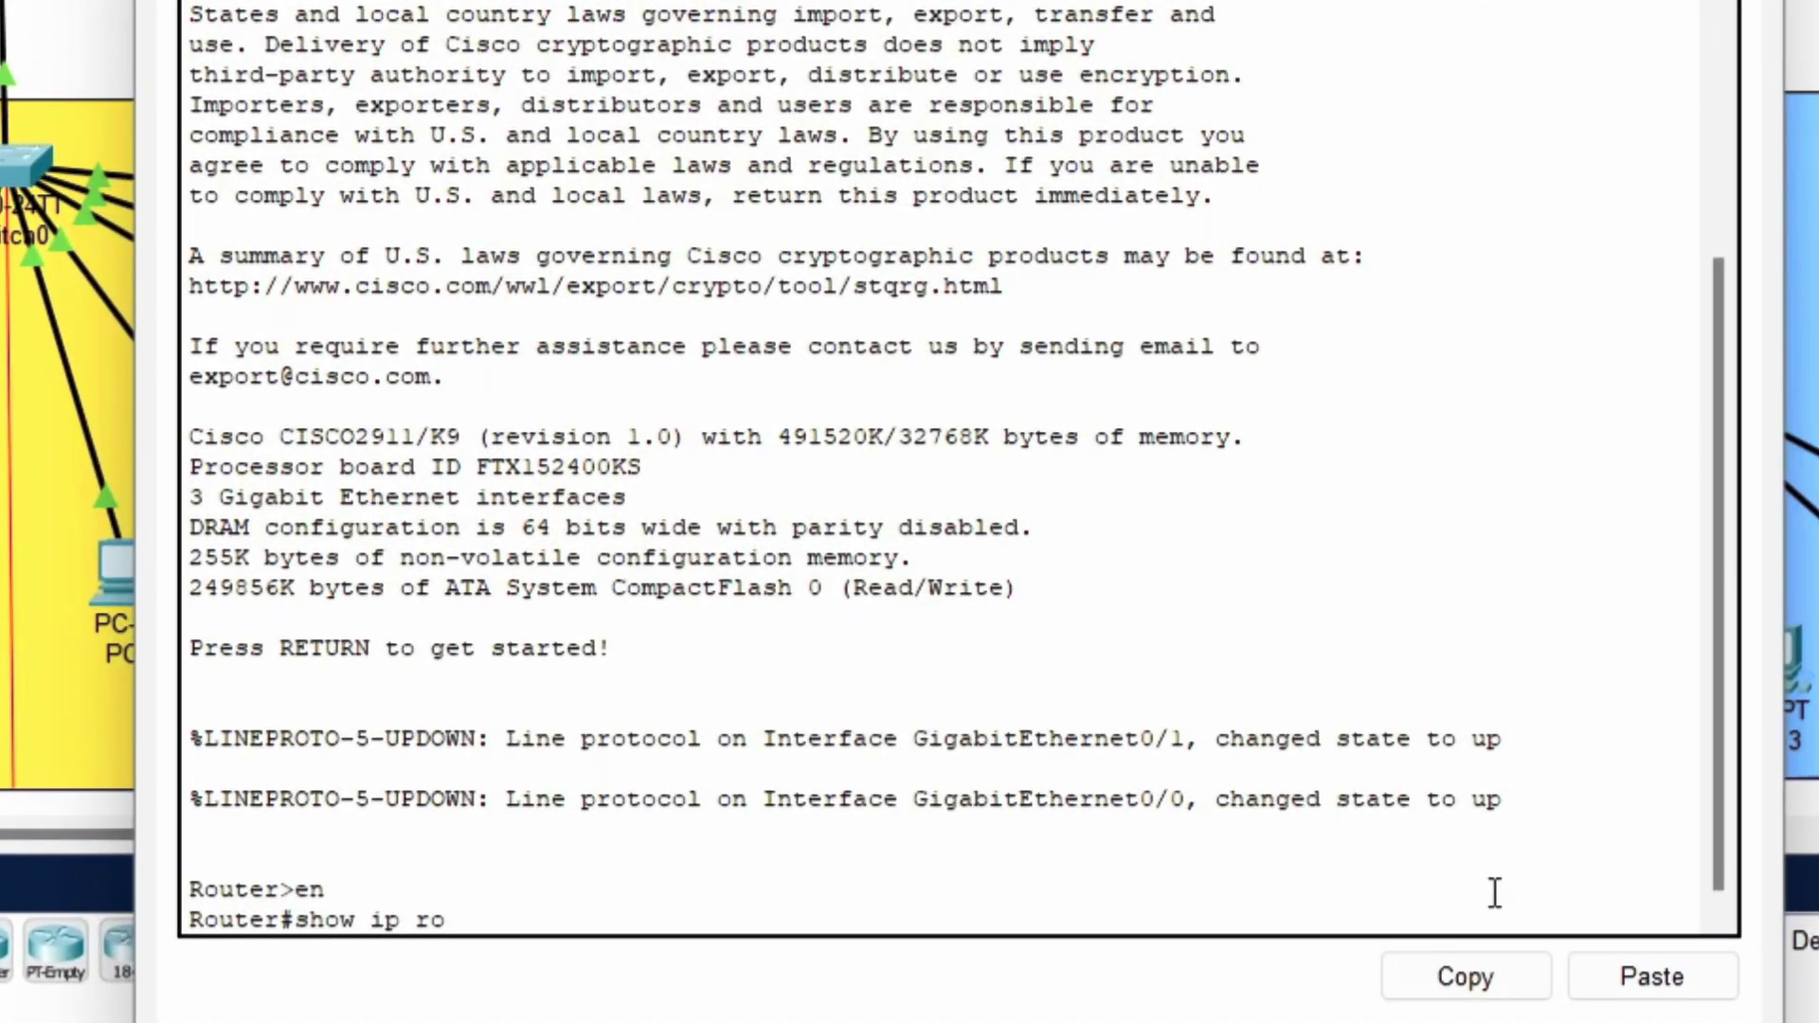
pyautogui.write('ute')
pyautogui.press('Return')
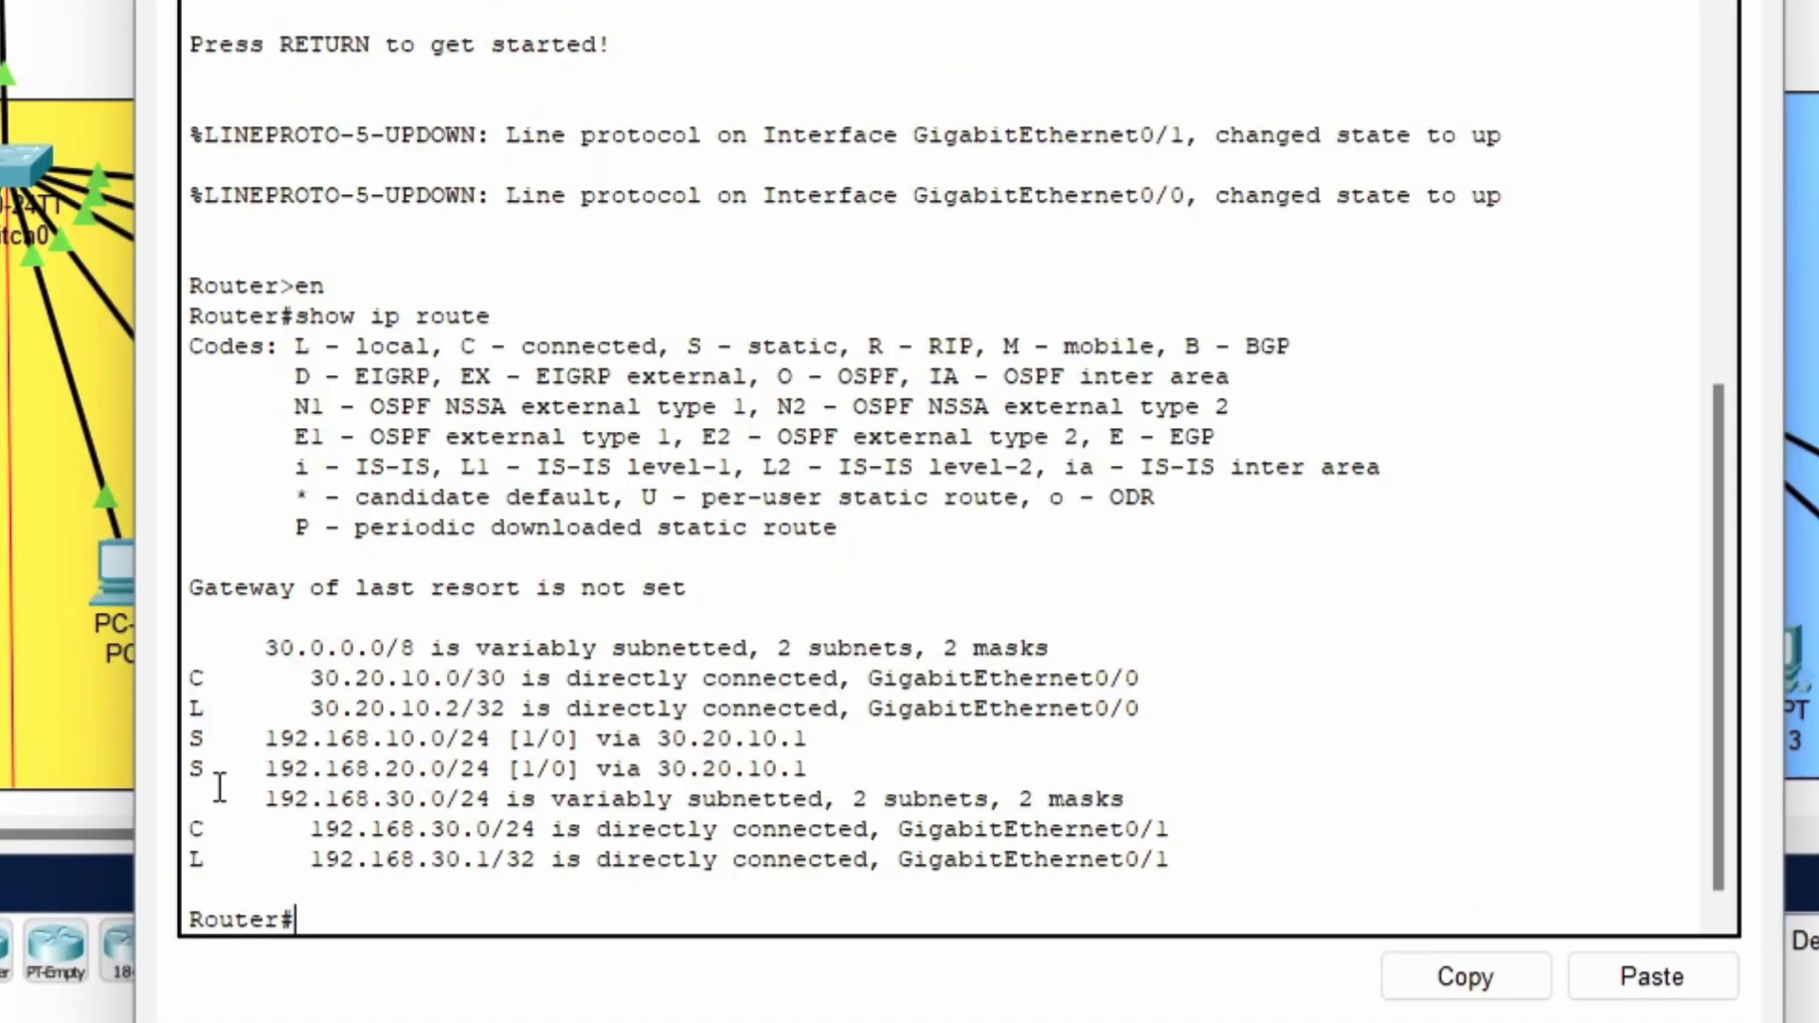
pyautogui.moveTo(192, 738); pyautogui.dragTo(834, 780)
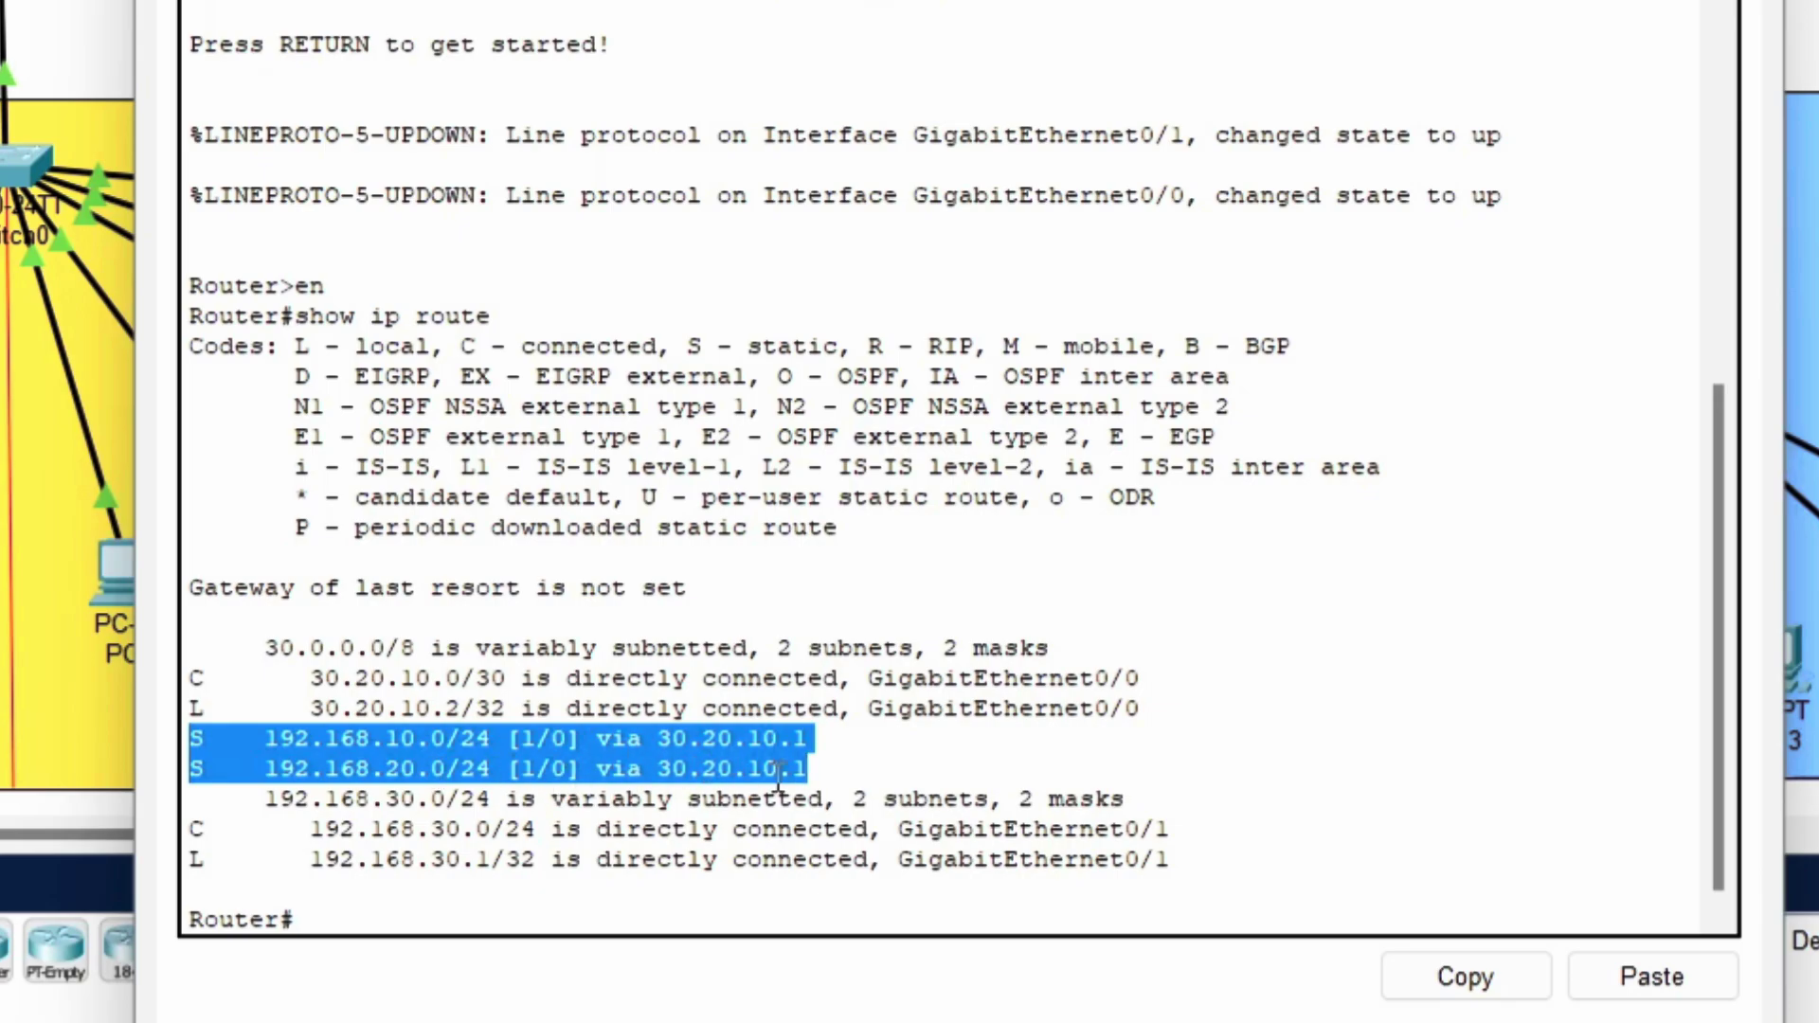
pyautogui.click(395, 913)
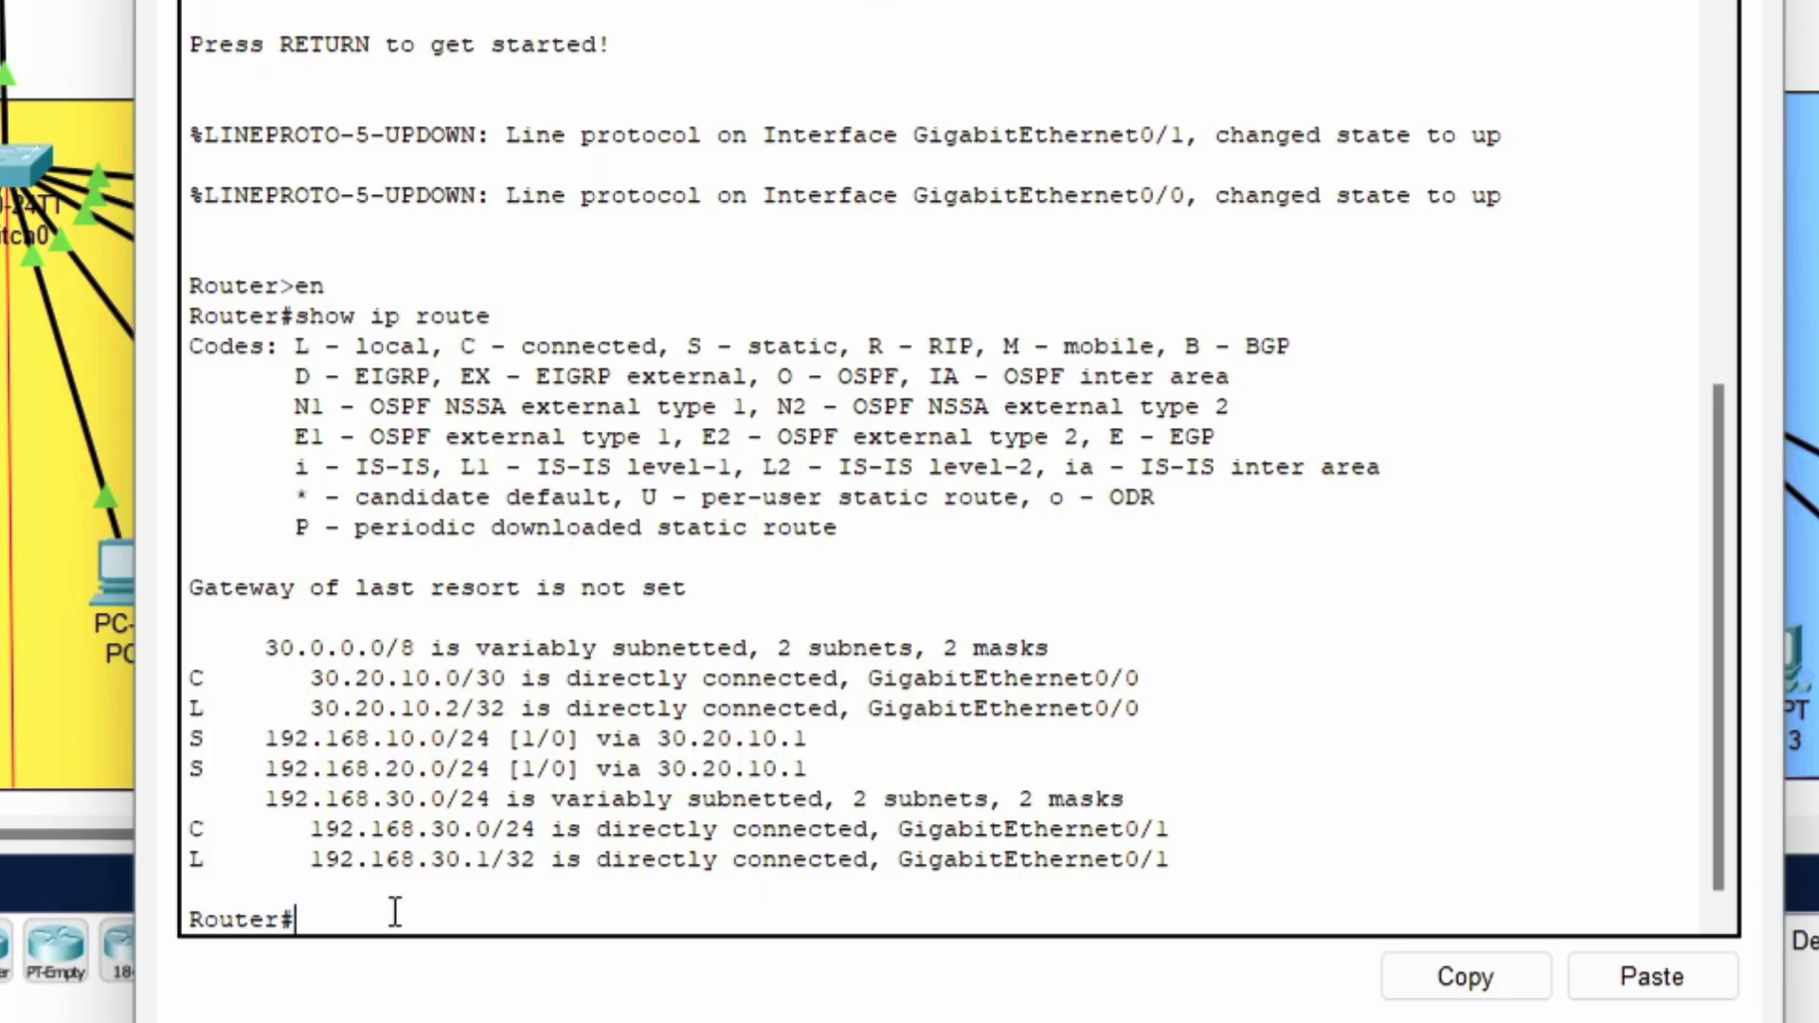
# In global configuration mode, remove Router1's static route with "no ip route 192.168.10.0 255.255.255.0 30.20.10.1"
pyautogui.write('conf t')
pyautogui.press('Return')
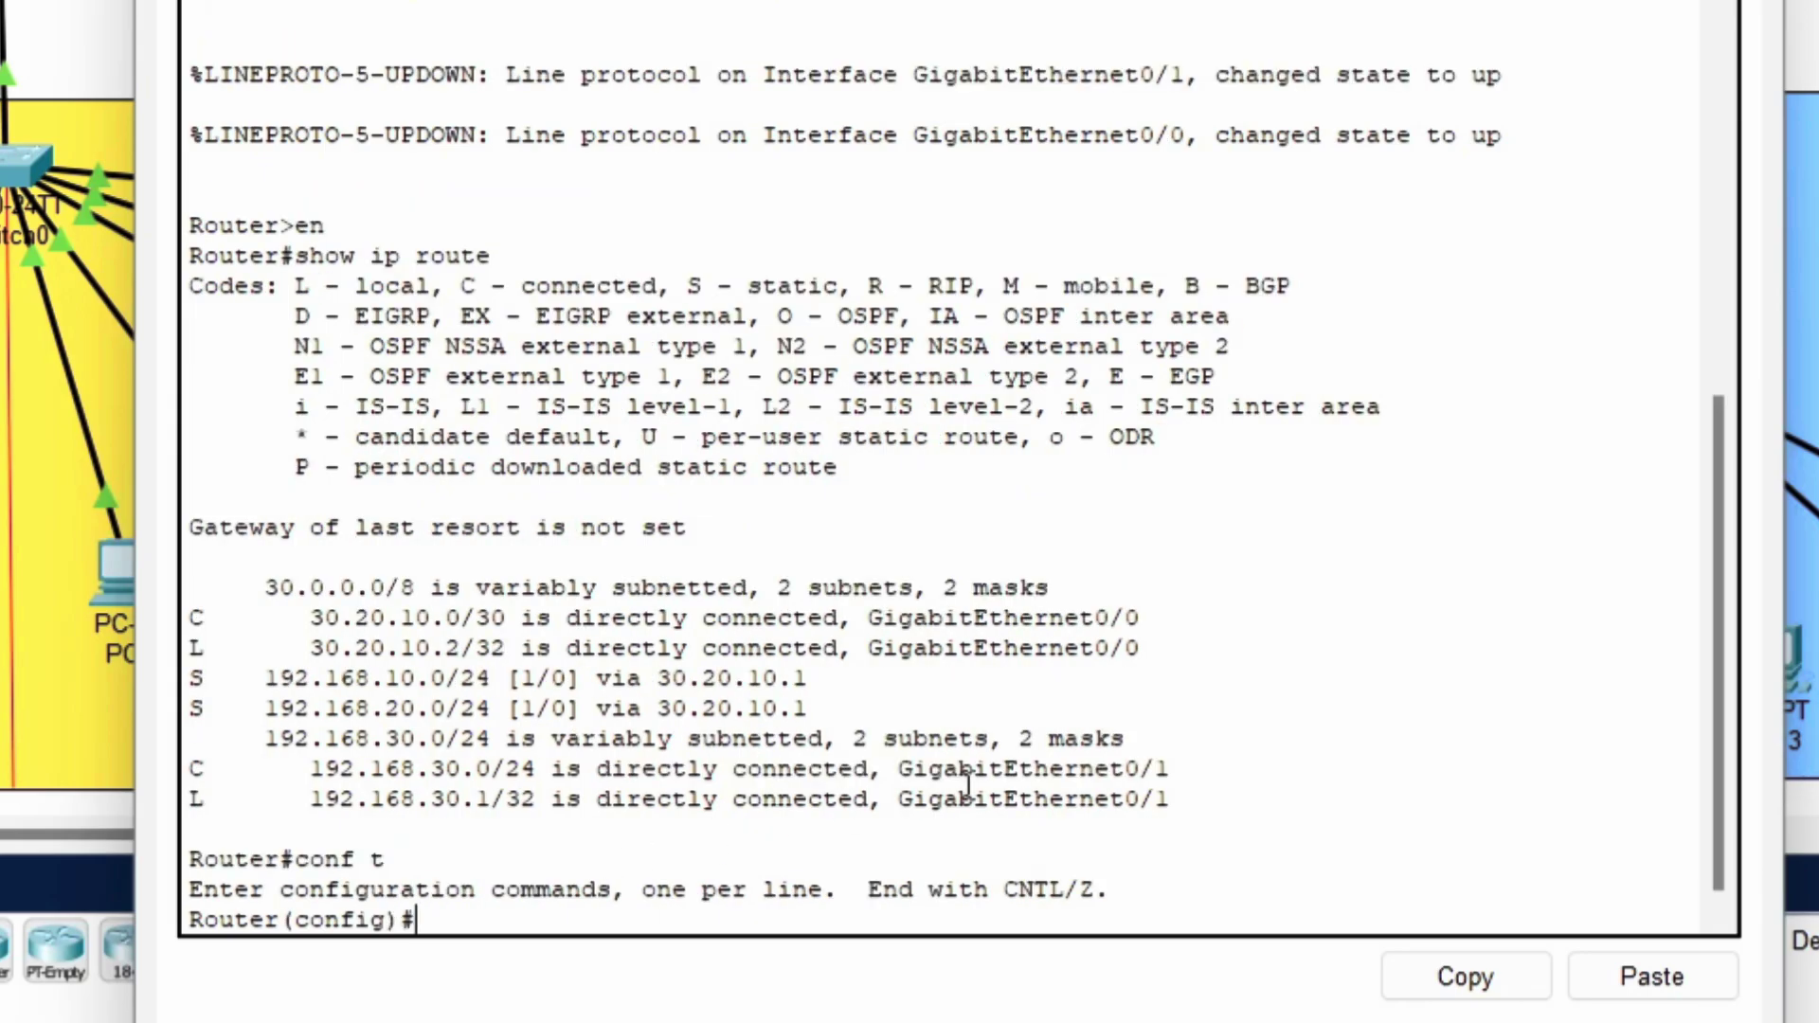
pyautogui.write('no ip route')
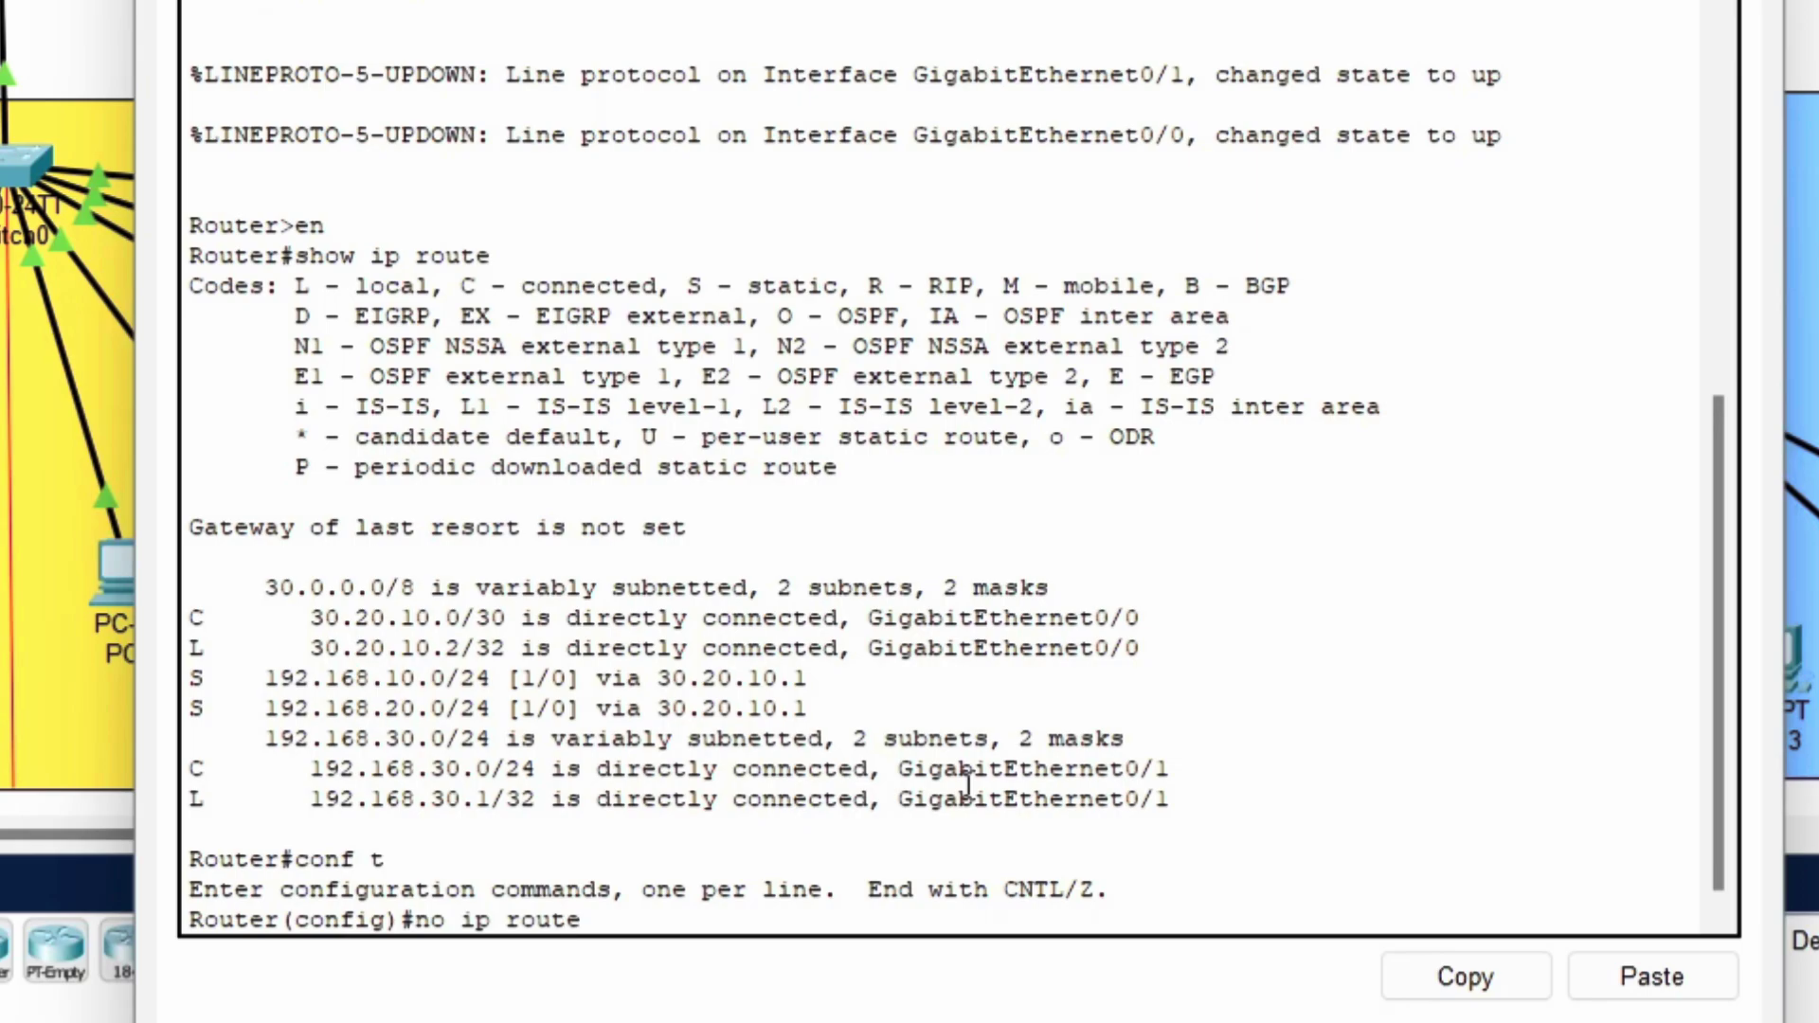
pyautogui.write(' 192.168.10.0 2')
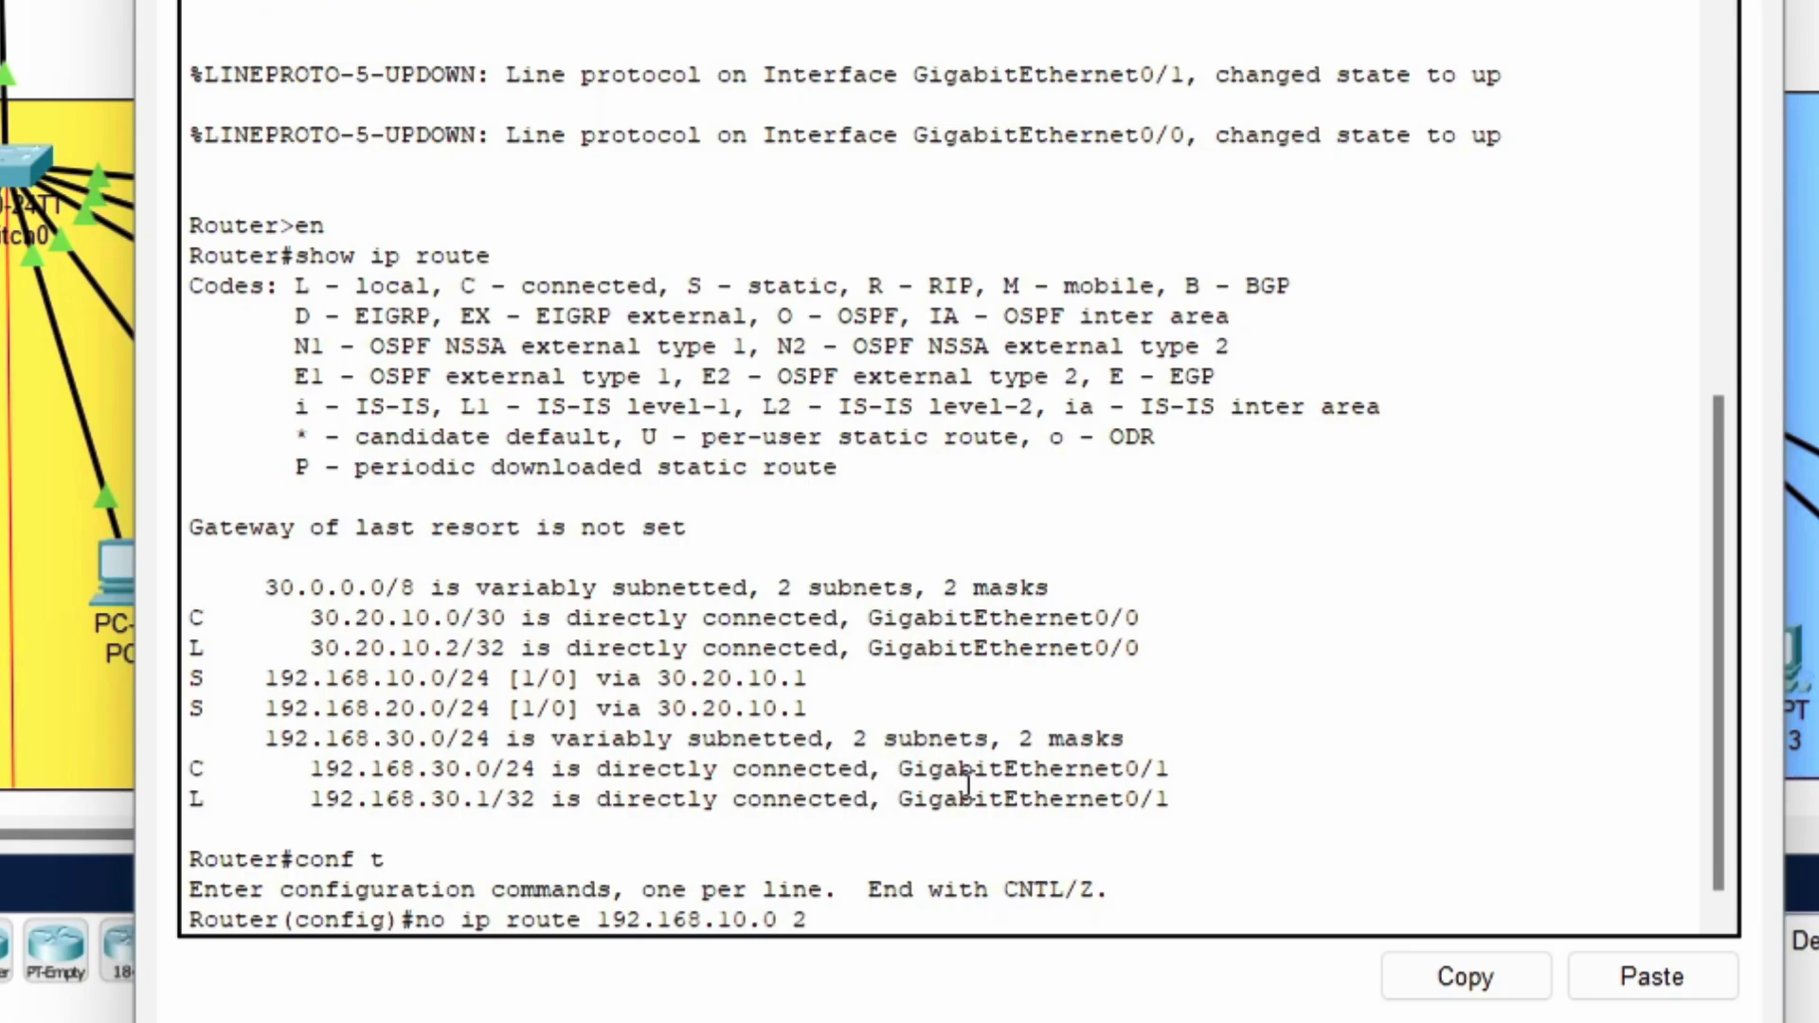
pyautogui.write('55.255.255.0')
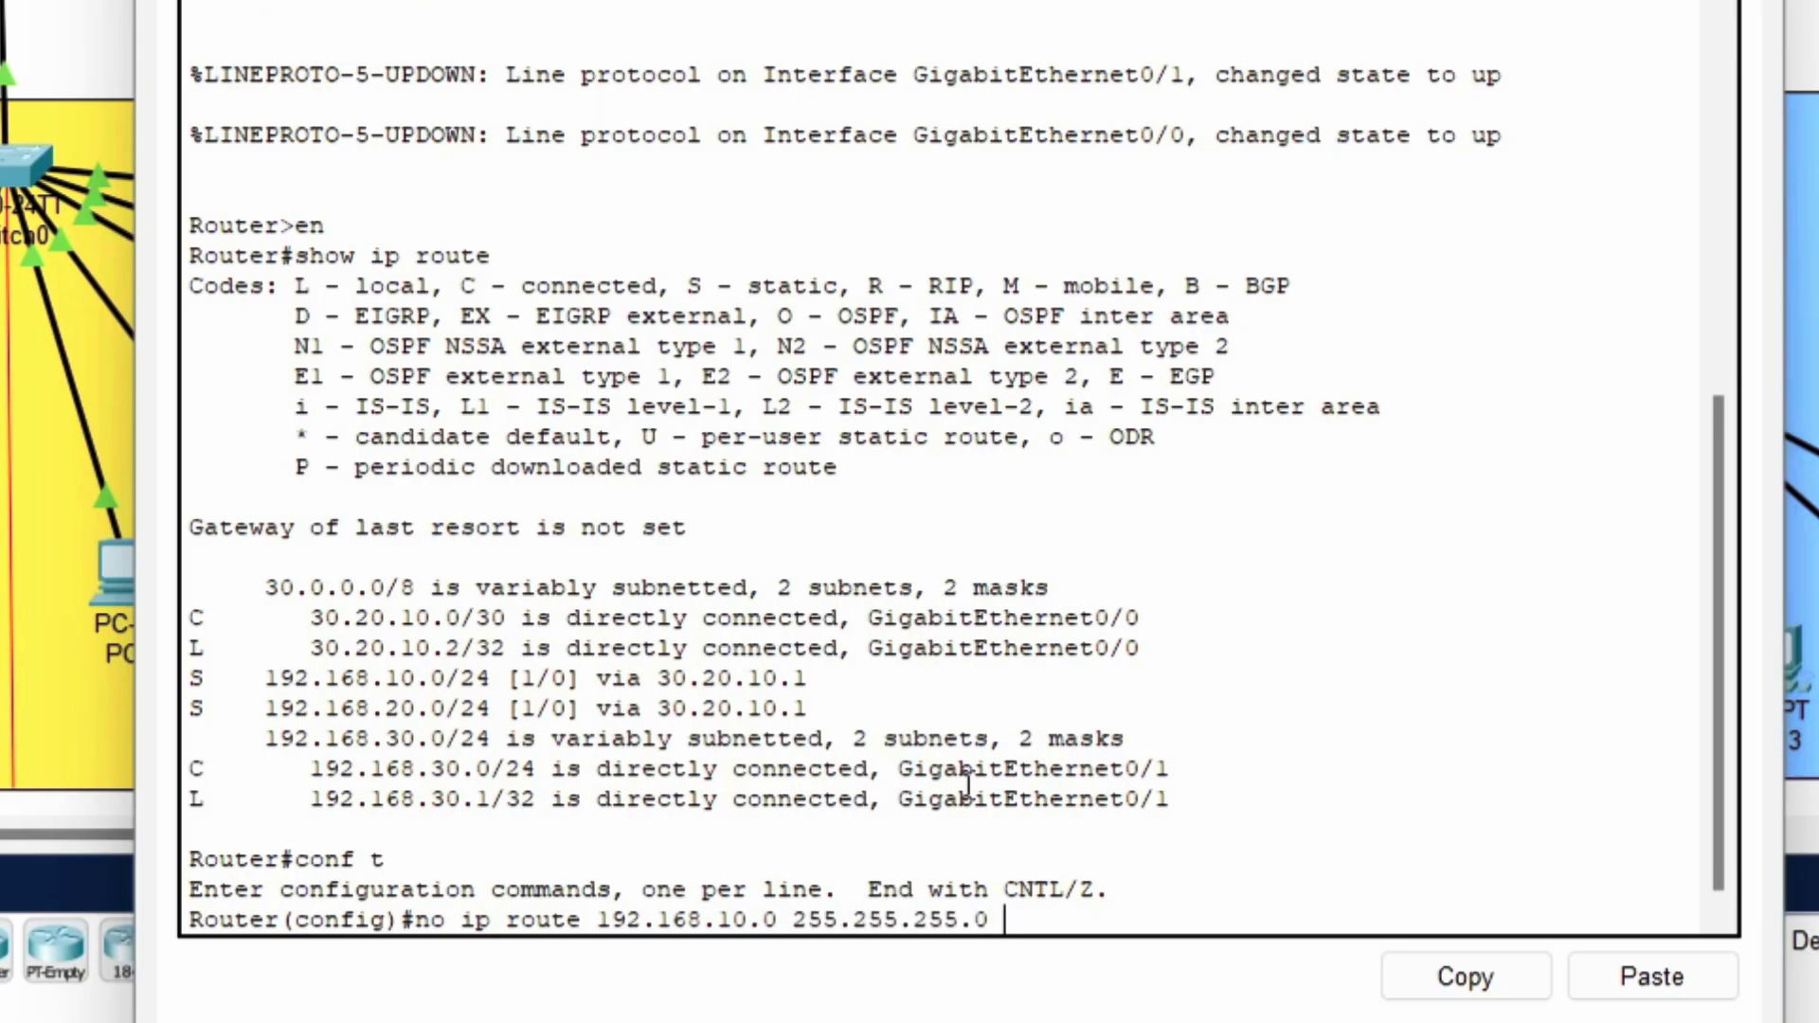
pyautogui.write(' 30.20.10.1')
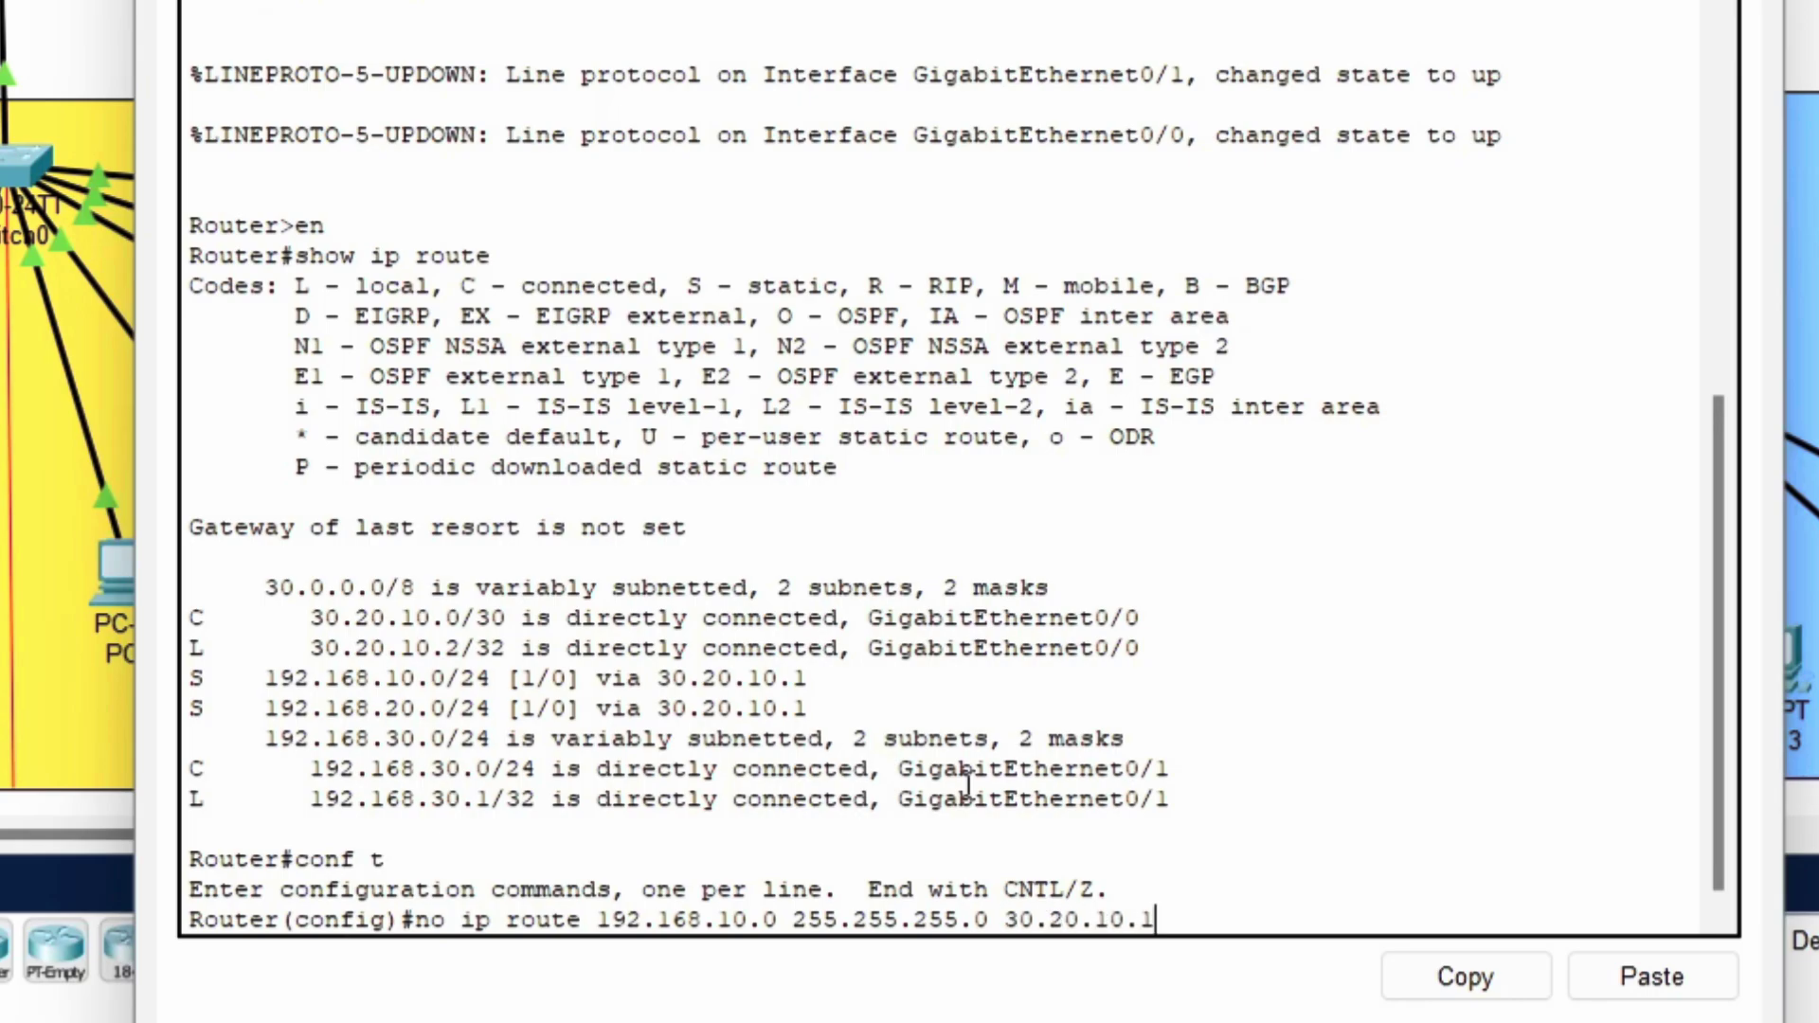
pyautogui.press('Return')
# Remove Router1's second static route with "no ip route 192.168.20.0 255.255.255.0 30.20.10.1"
pyautogui.press('Up')
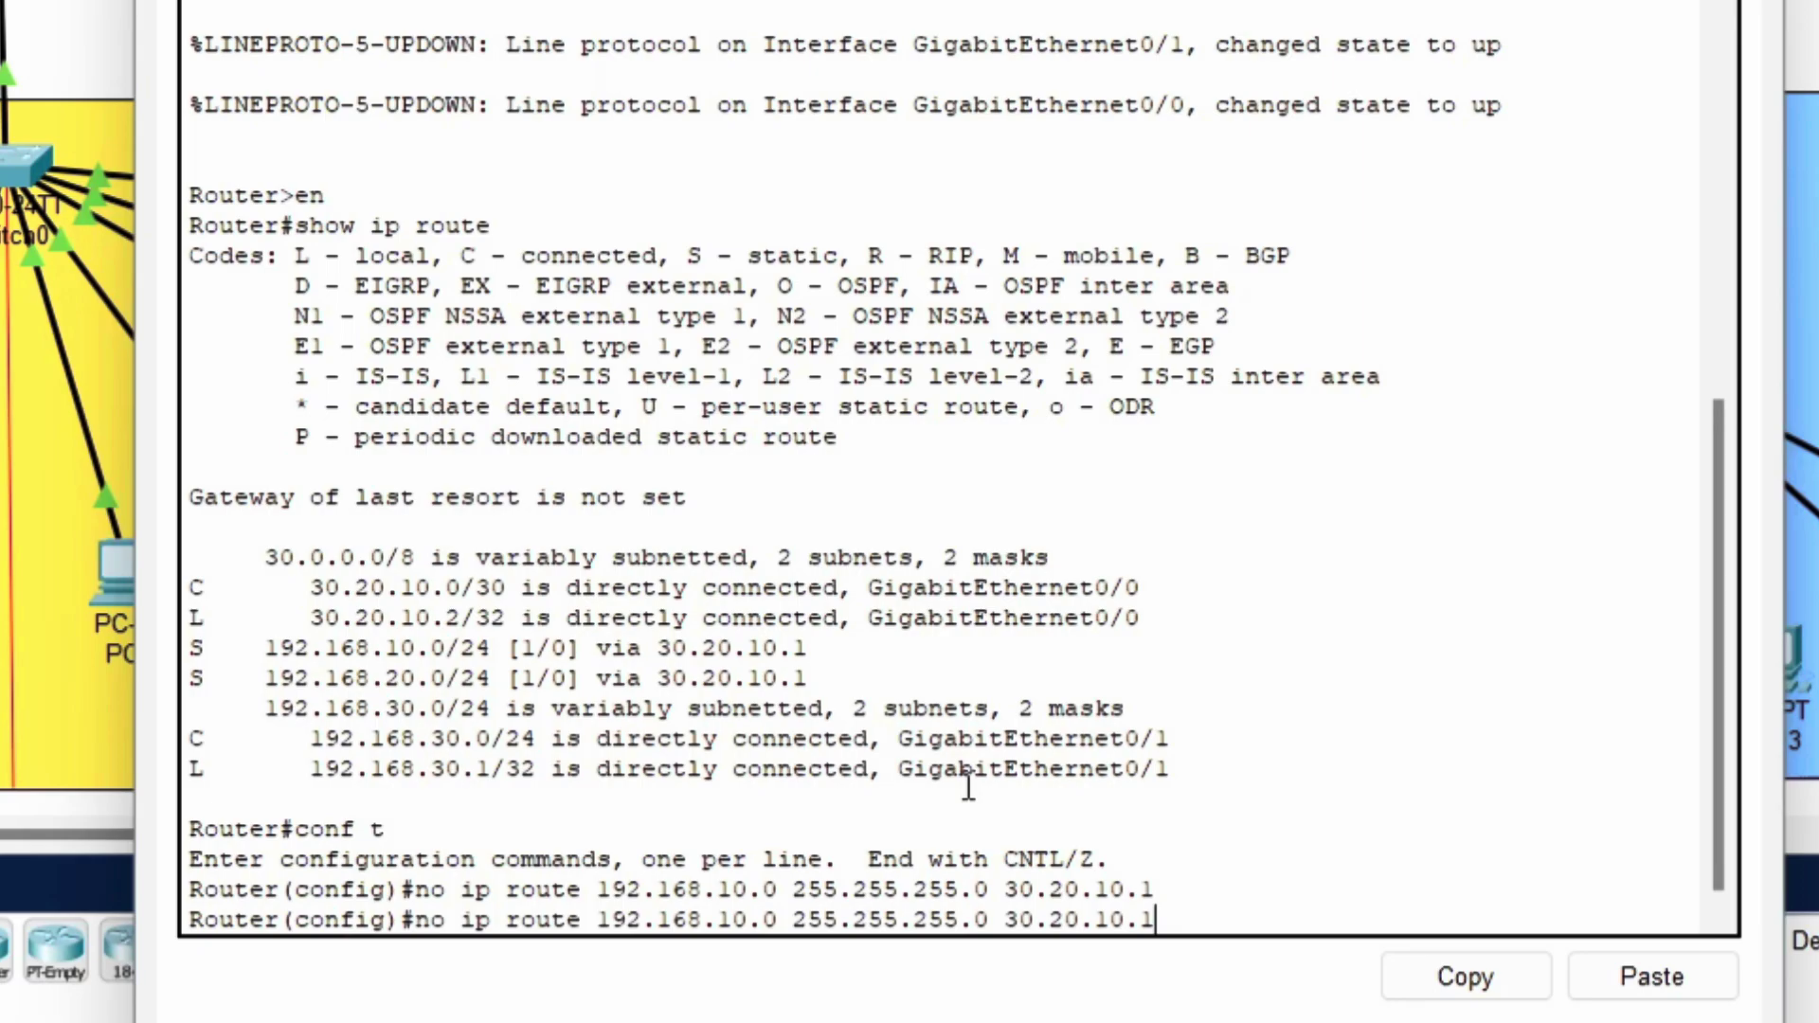
pyautogui.press('Left')
pyautogui.press('Left')
pyautogui.press('Left')
pyautogui.press('Left')
pyautogui.press('Left')
pyautogui.press('Left')
pyautogui.press('Left')
pyautogui.press('Left')
pyautogui.press('Left')
pyautogui.press('Left')
pyautogui.press('Left')
pyautogui.press('Left')
pyautogui.press('Left')
pyautogui.press('Left')
pyautogui.press('Left')
pyautogui.press('Left')
pyautogui.press('Left')
pyautogui.press('Left')
pyautogui.press('Left')
pyautogui.press('Left')
pyautogui.press('Left')
pyautogui.press('BackSpace')
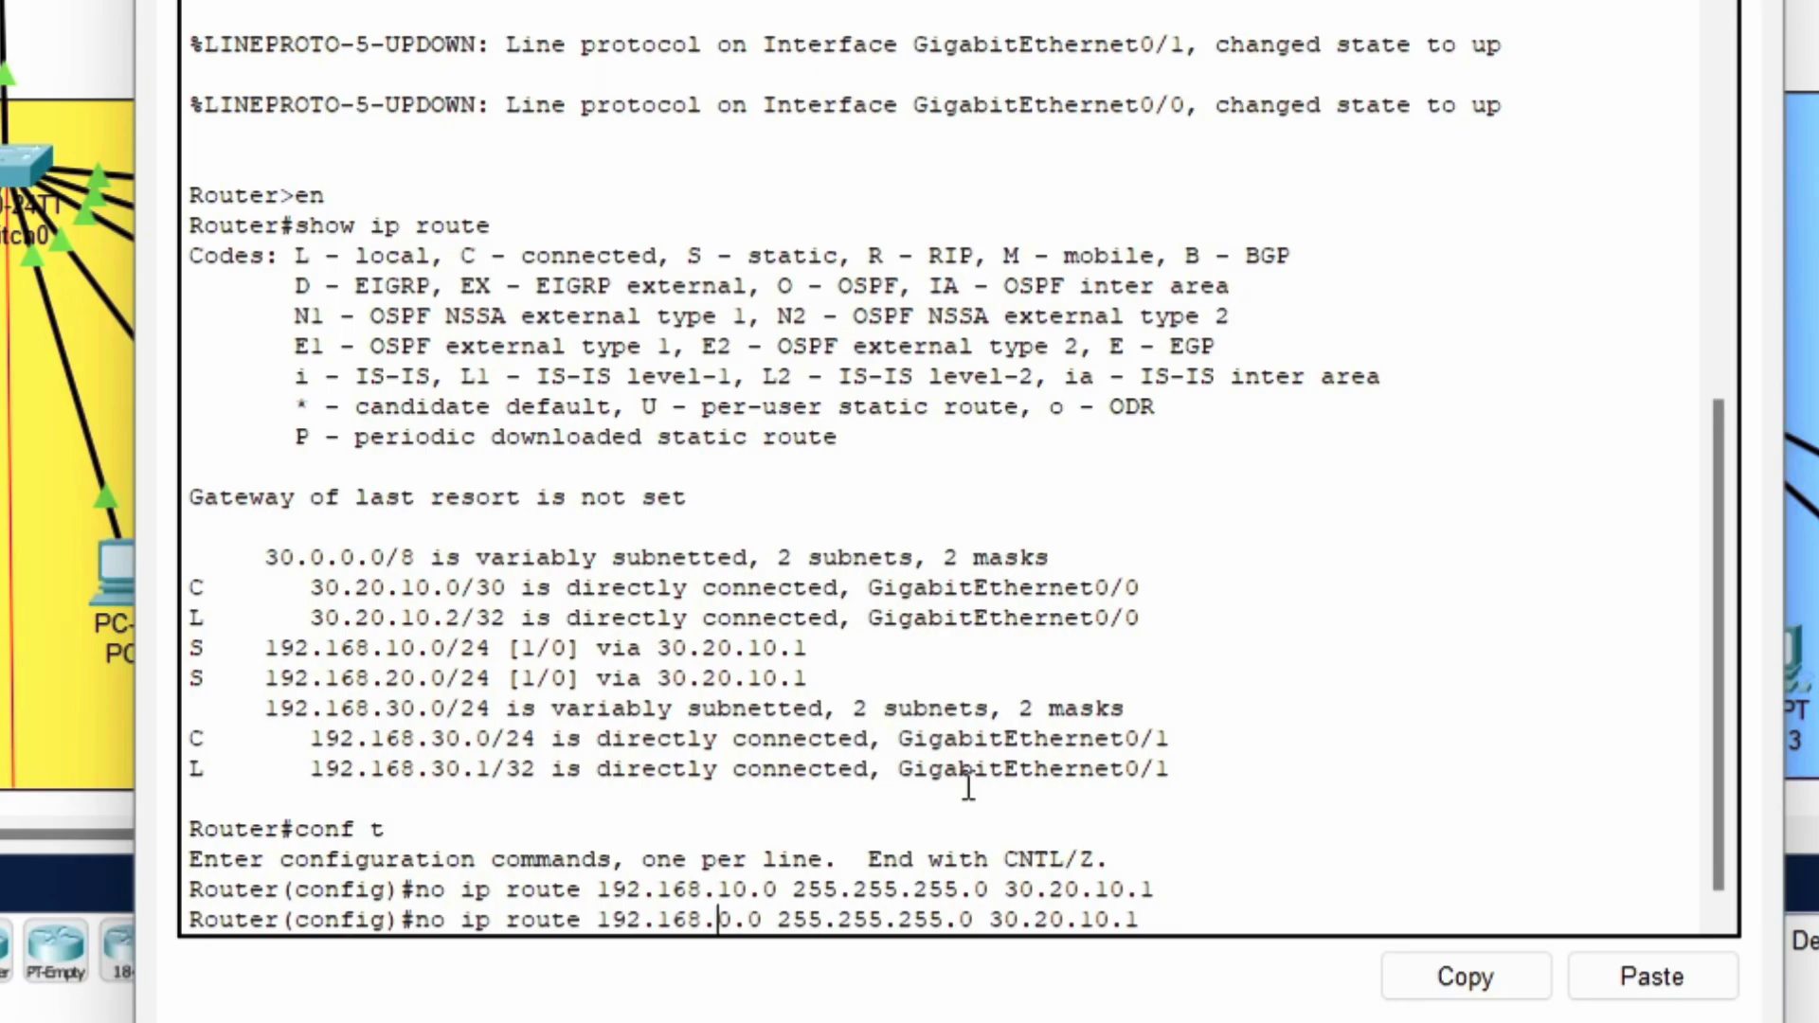
pyautogui.write('2')
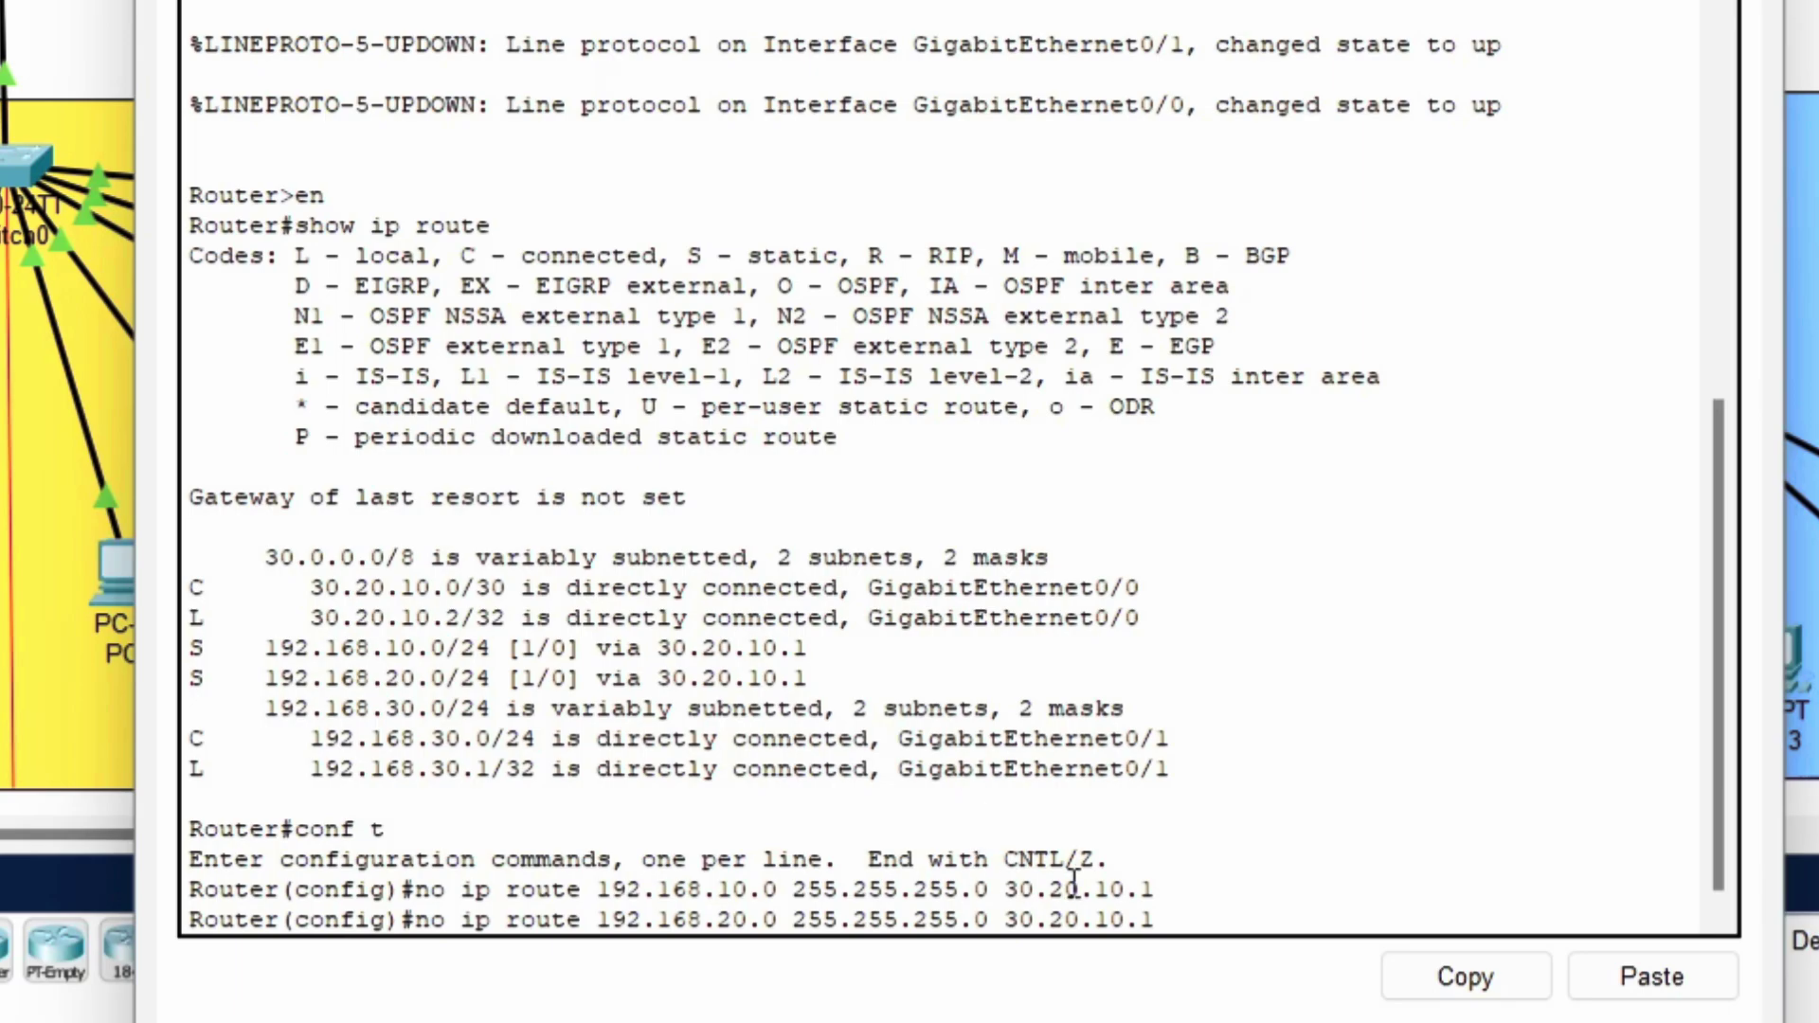
pyautogui.press('Return')
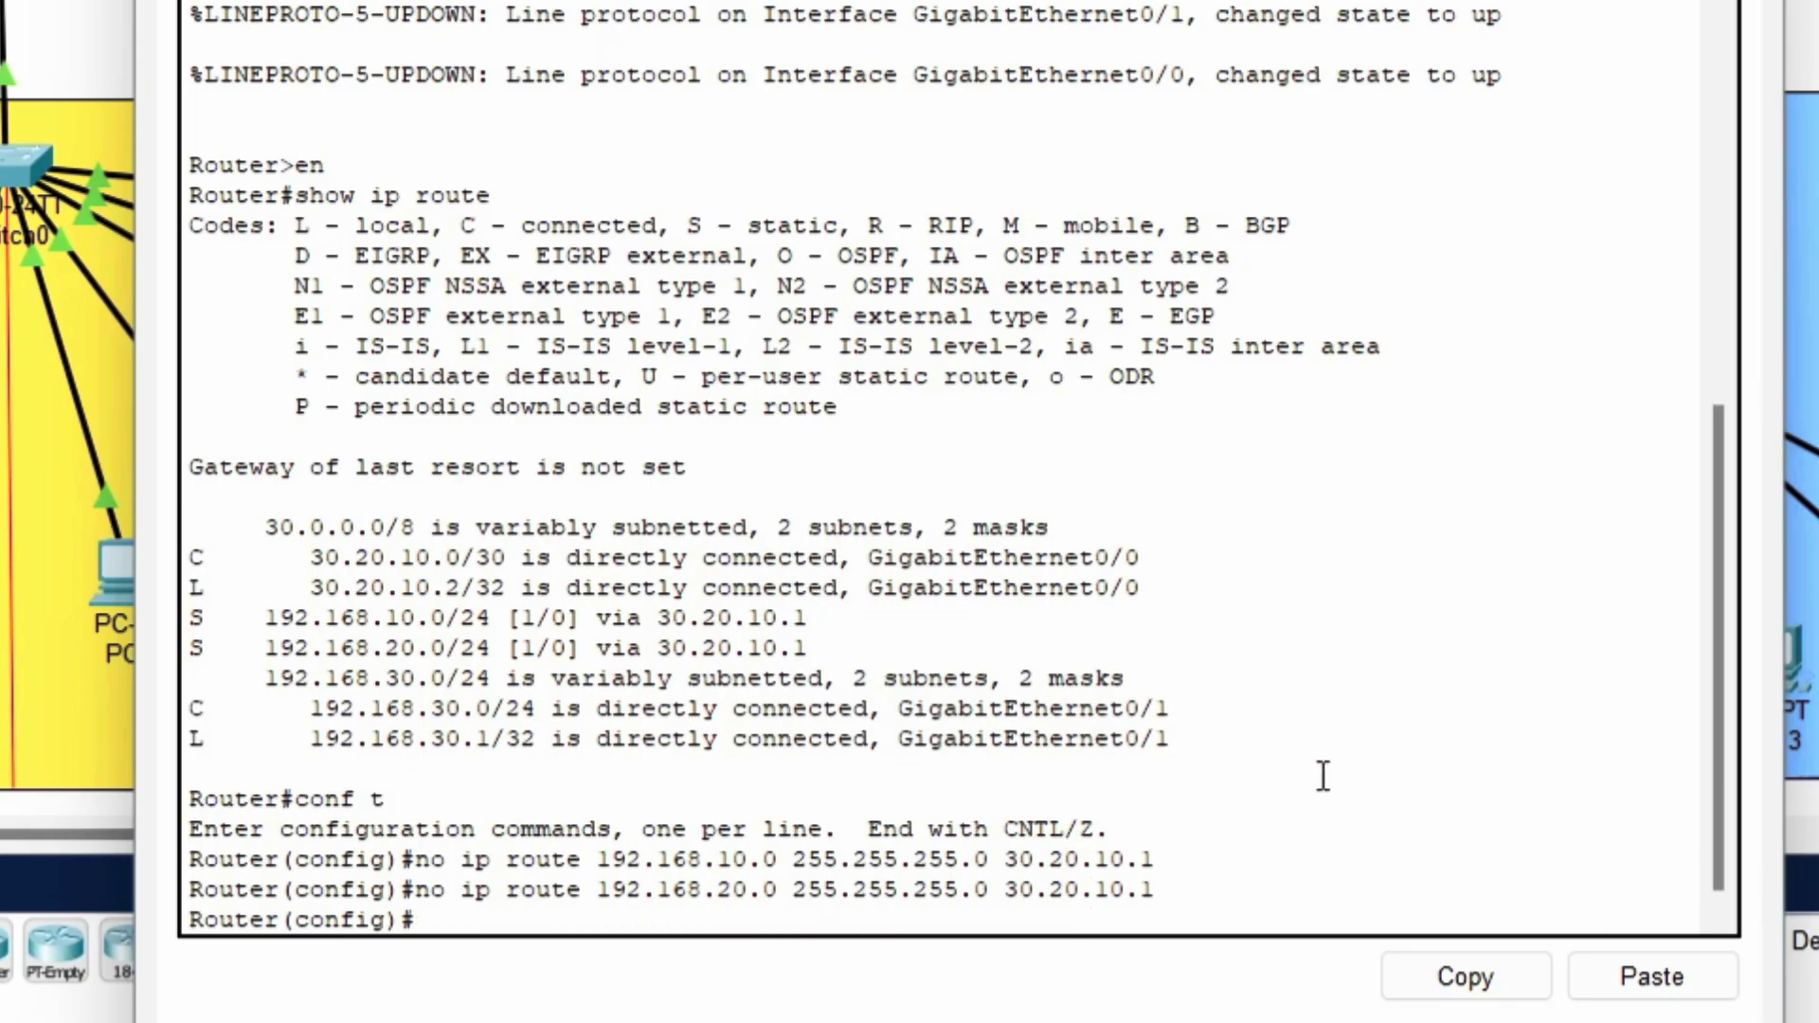
# Exit configuration mode, recheck Router1's routing table for the removed static routes, and close the router window
pyautogui.write('e')
pyautogui.write('x')
pyautogui.press('Return')
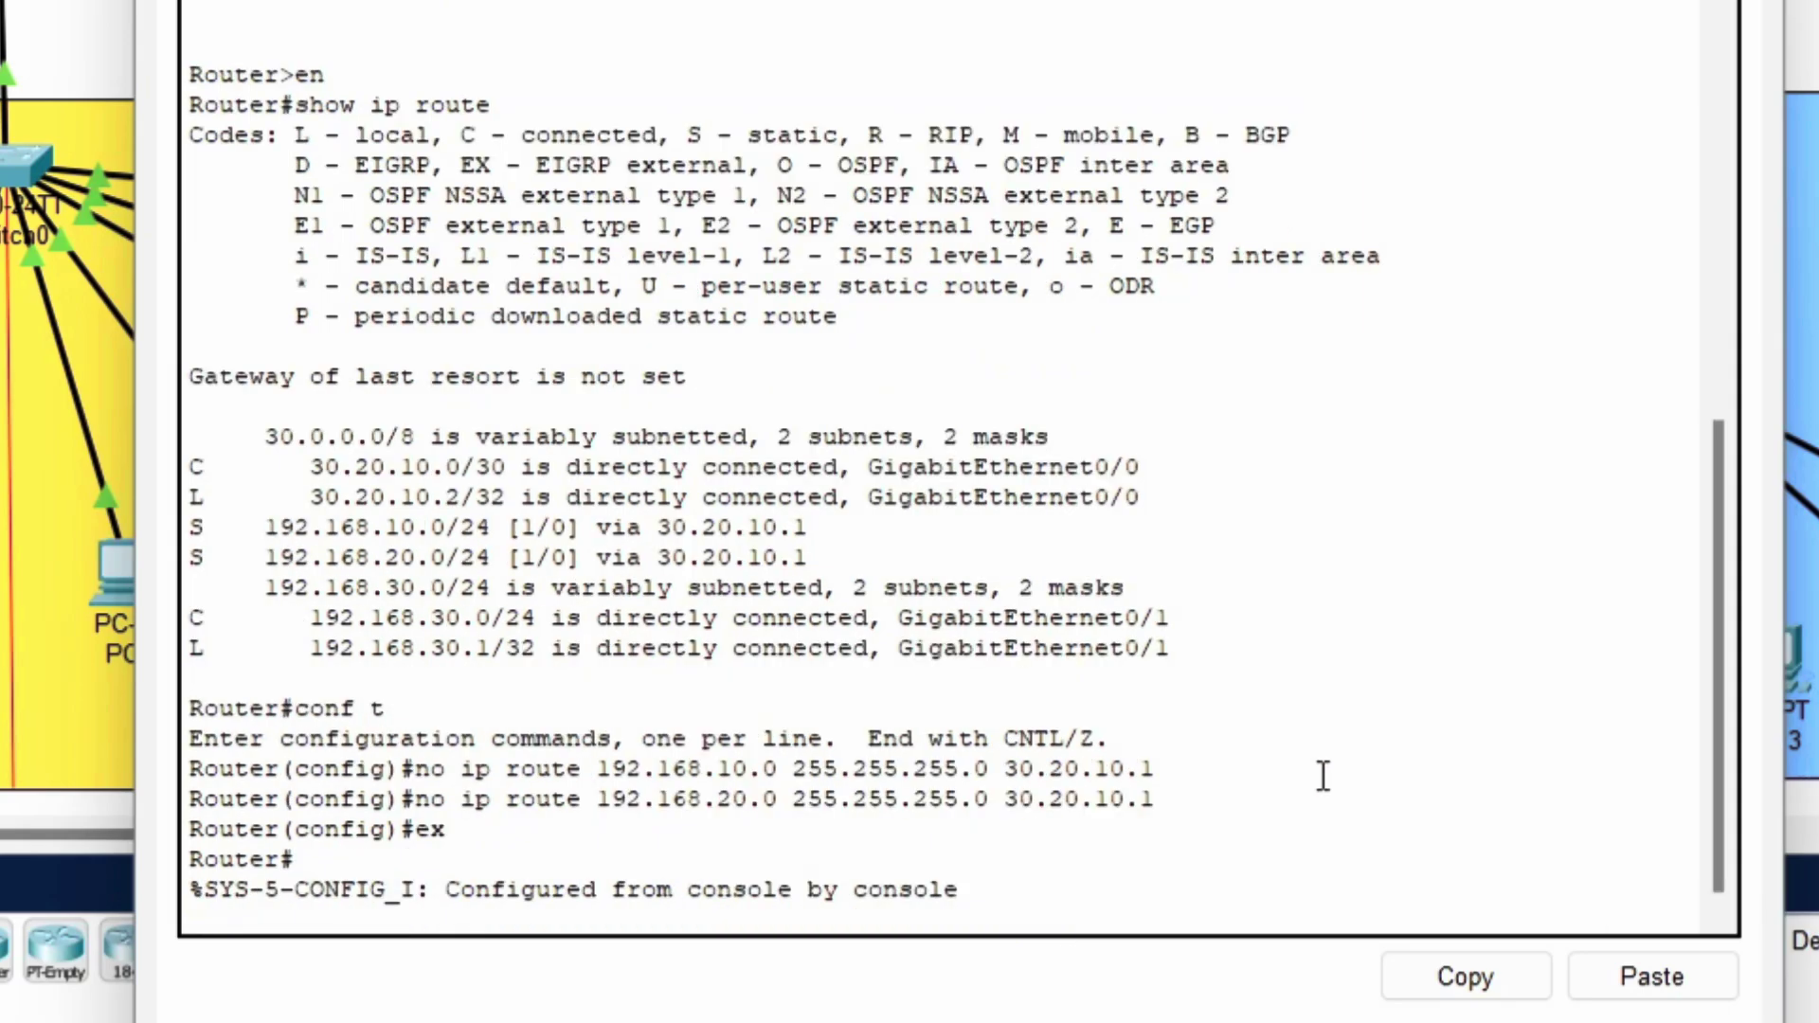
pyautogui.press('Up')
pyautogui.press('Up')
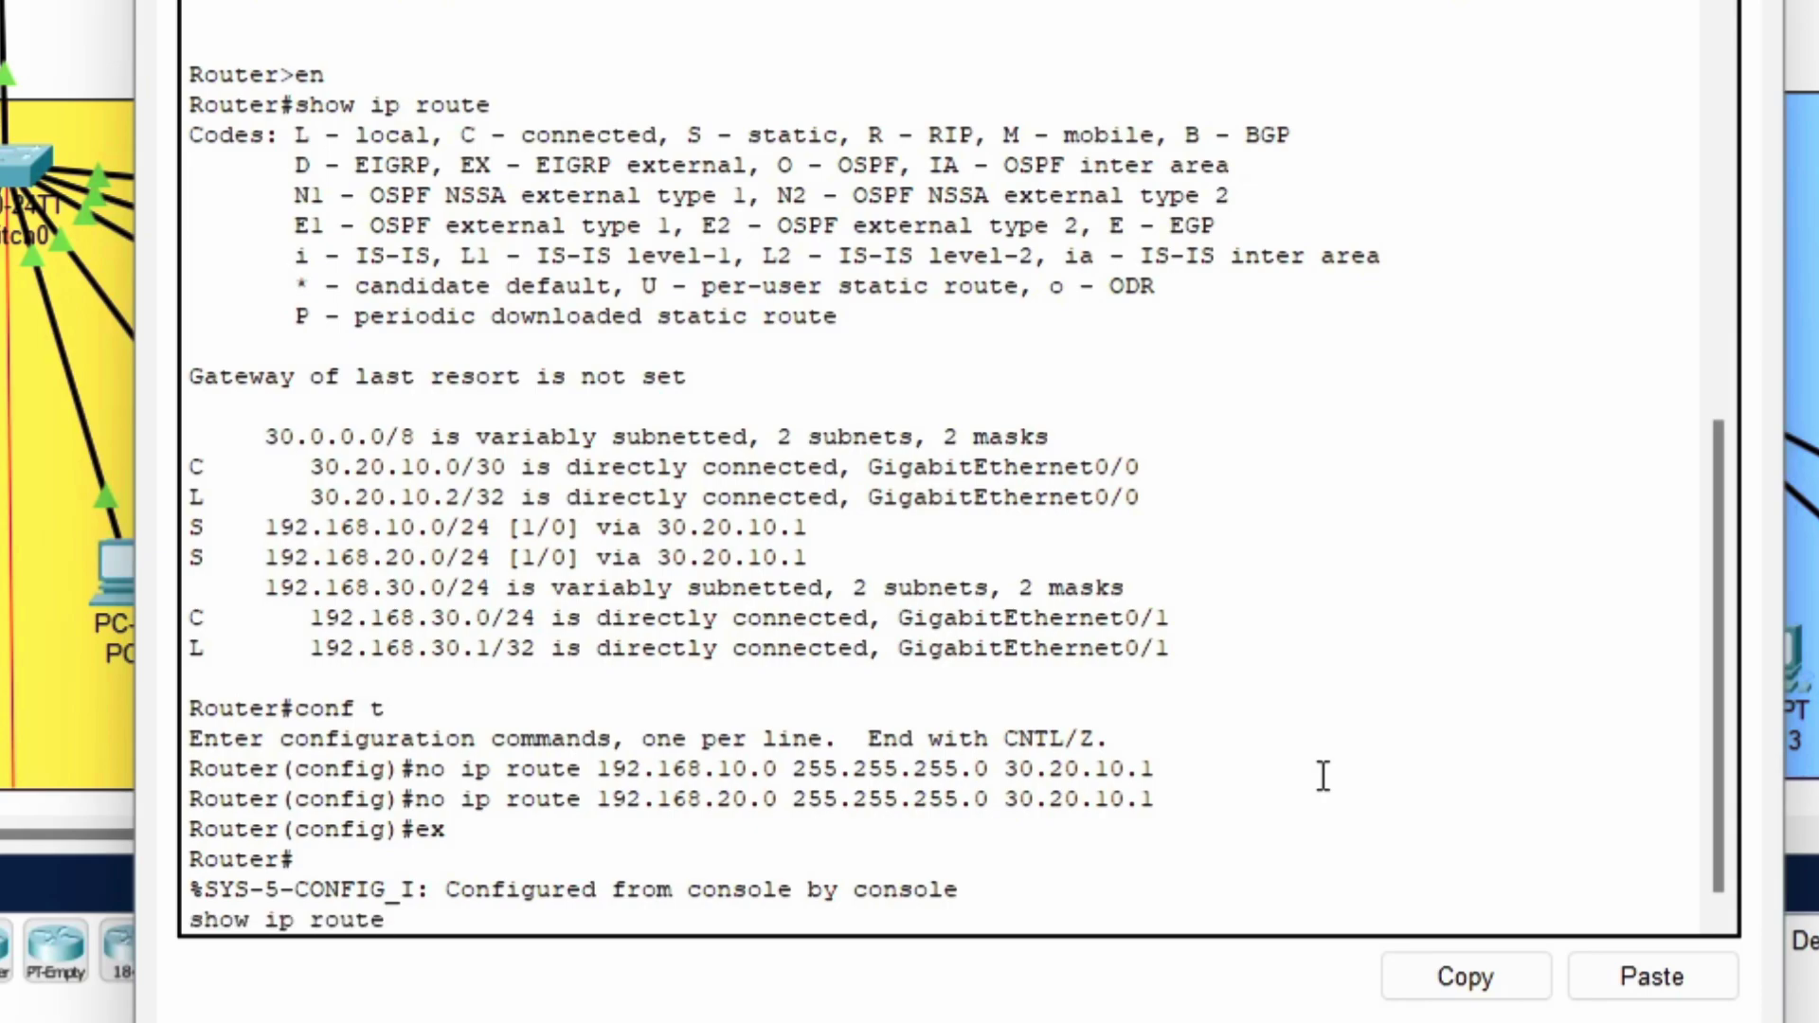
pyautogui.press('Return')
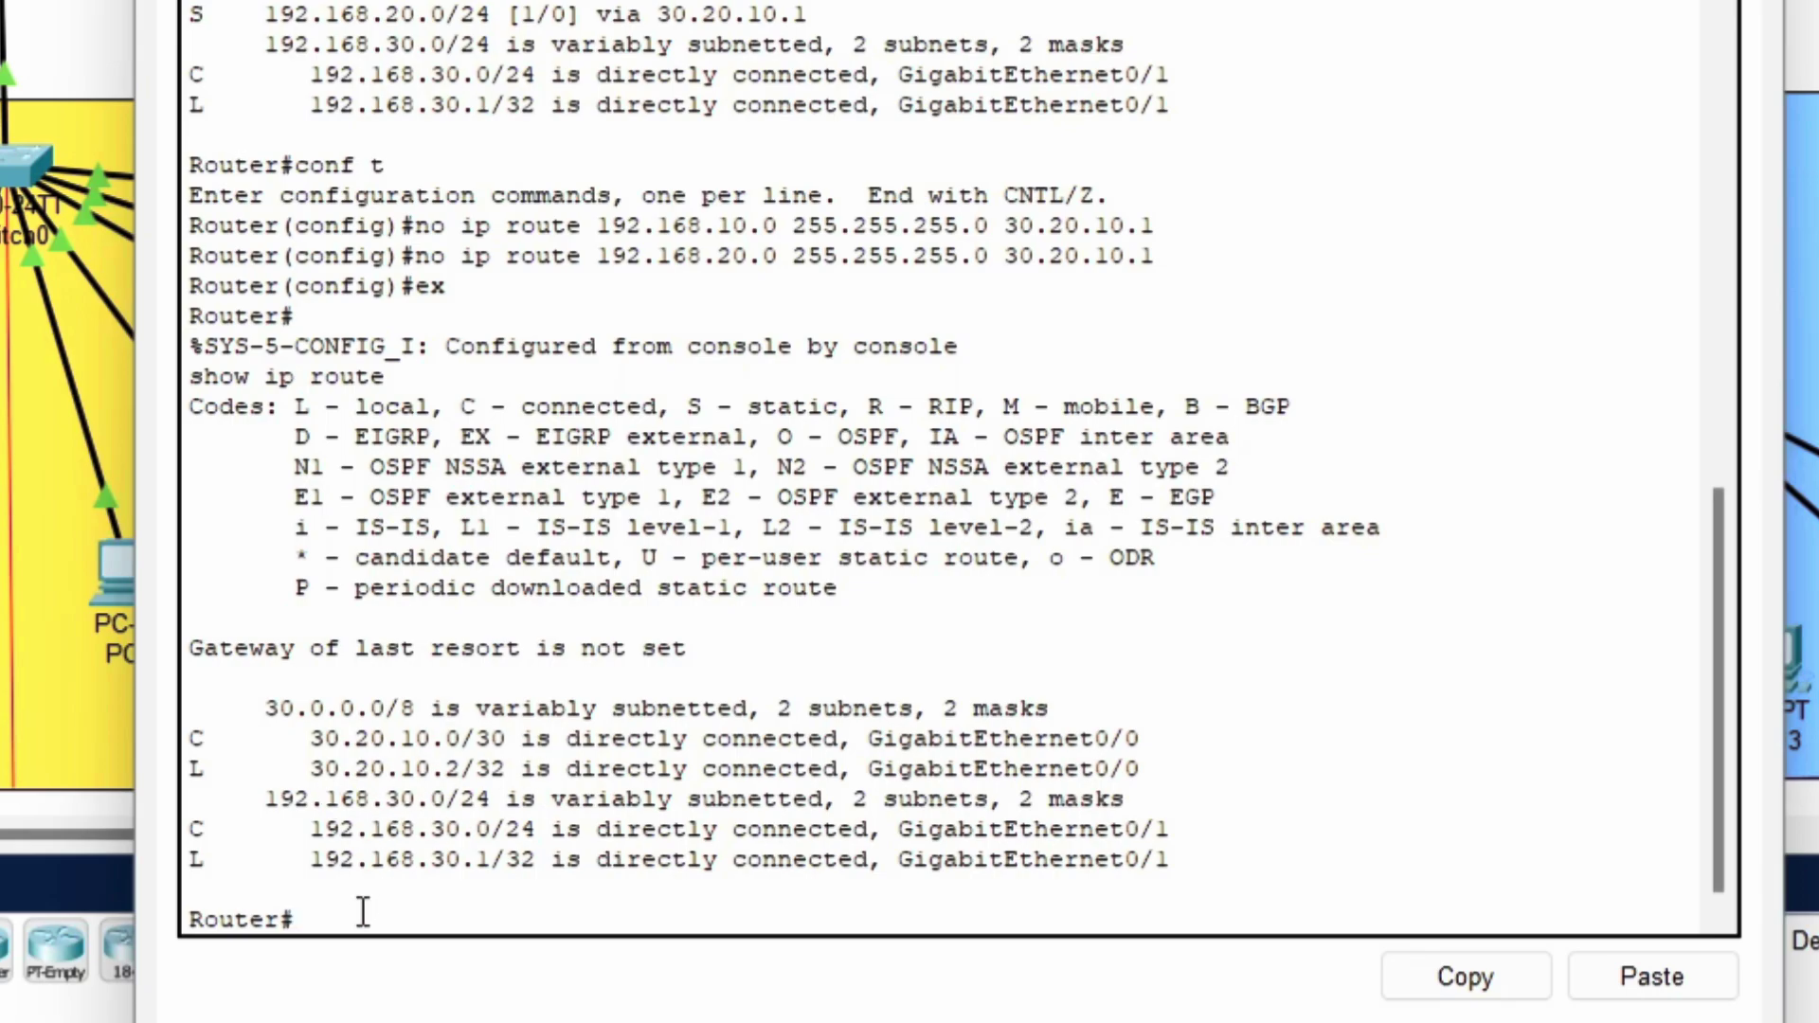
pyautogui.press('Return')
pyautogui.press('Return')
pyautogui.press('Return')
pyautogui.press('Return')
pyautogui.press('Return')
pyautogui.press('Return')
pyautogui.press('Return')
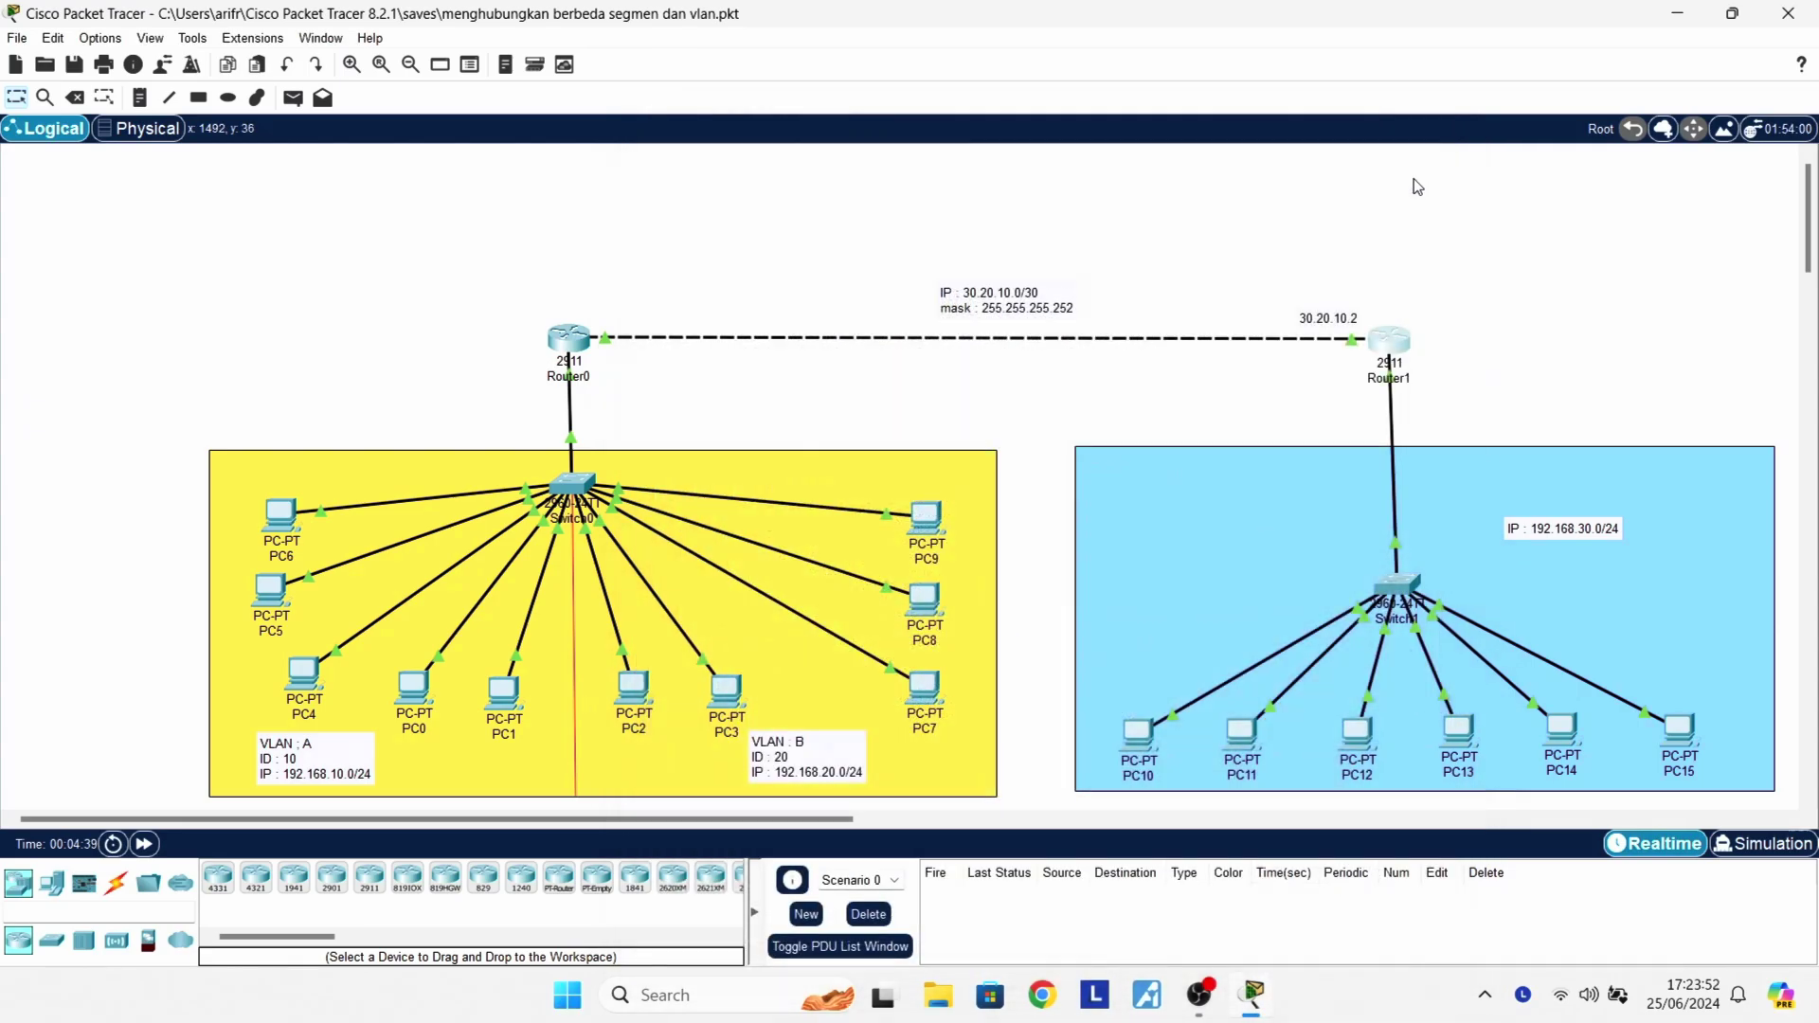
pyautogui.click(1437, 141)
# Duplicate the 30.20.10.2 label beside Router0's end of the inter-router link and change the copy's text to 30.20.10.1
pyautogui.moveTo(924, 690)
pyautogui.moveTo(1394, 353)
pyautogui.moveTo(633, 344)
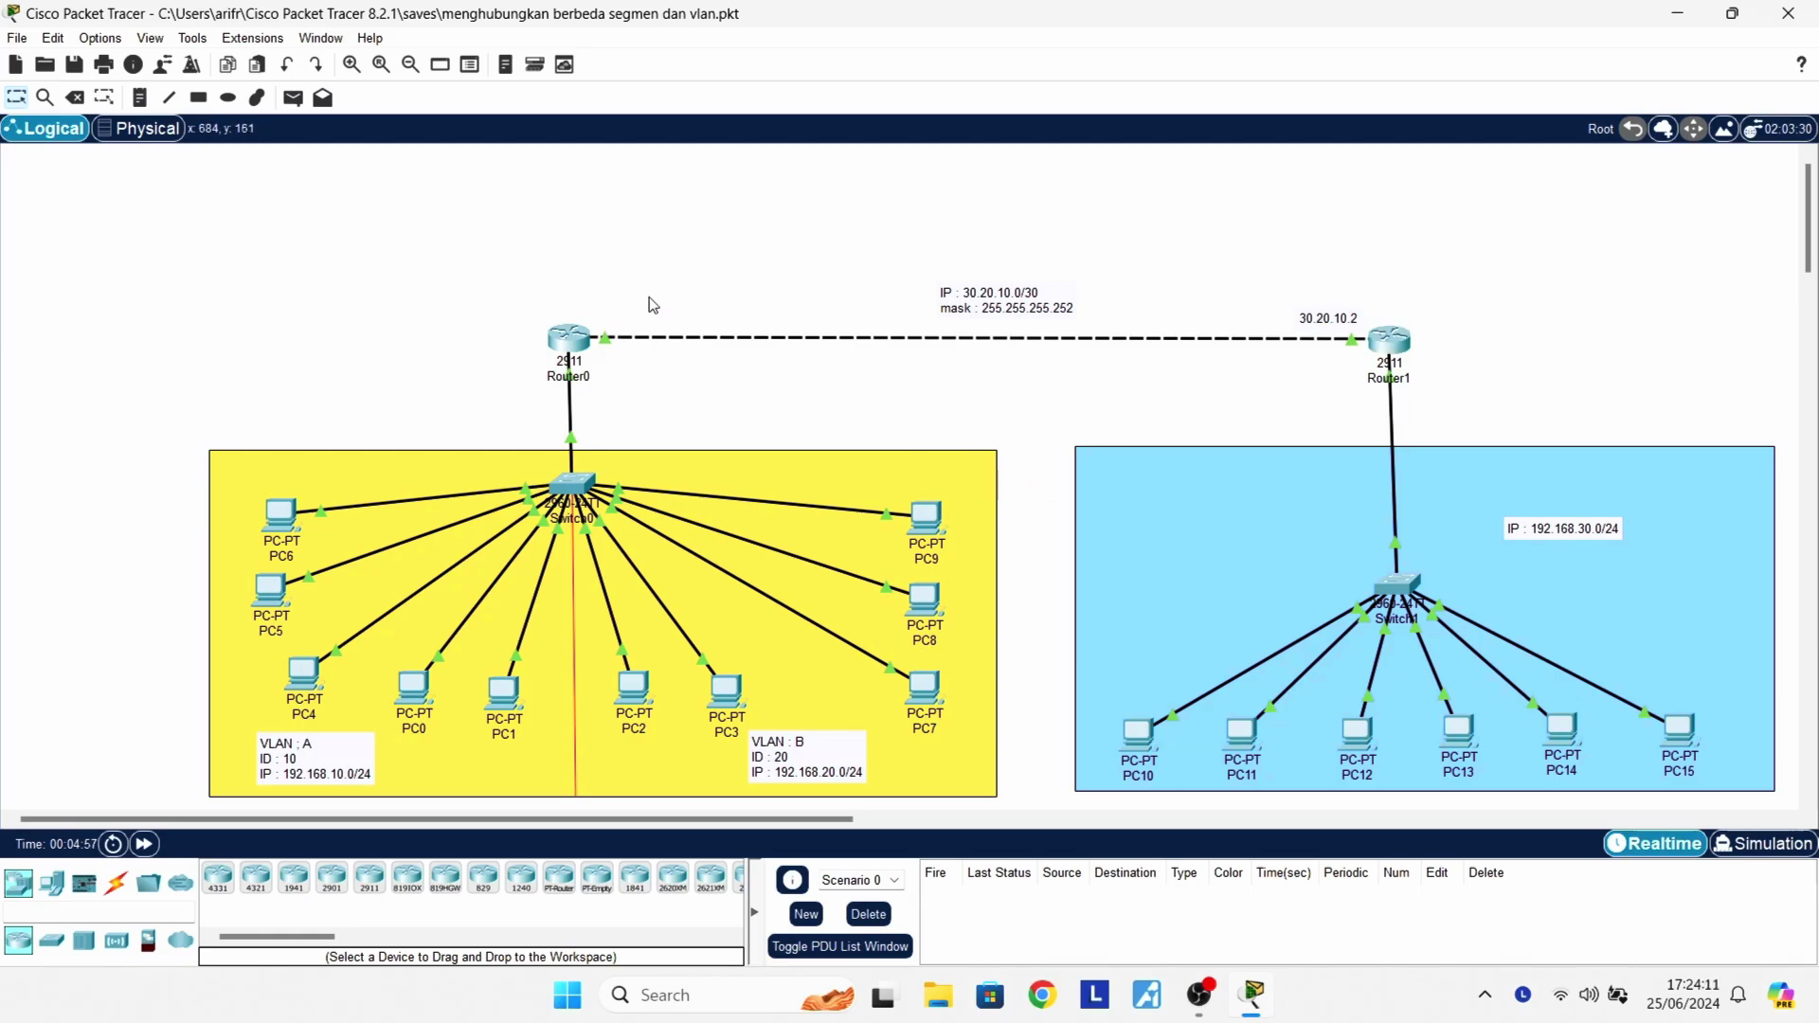
pyautogui.doubleClick(1305, 320)
pyautogui.click(1267, 363)
pyautogui.moveTo(1288, 301); pyautogui.dragTo(614, 323)
pyautogui.hotkey('ctrl', 'c')
pyautogui.hotkey('ctrl', 'v')
pyautogui.doubleClick(649, 313)
pyautogui.click(670, 312)
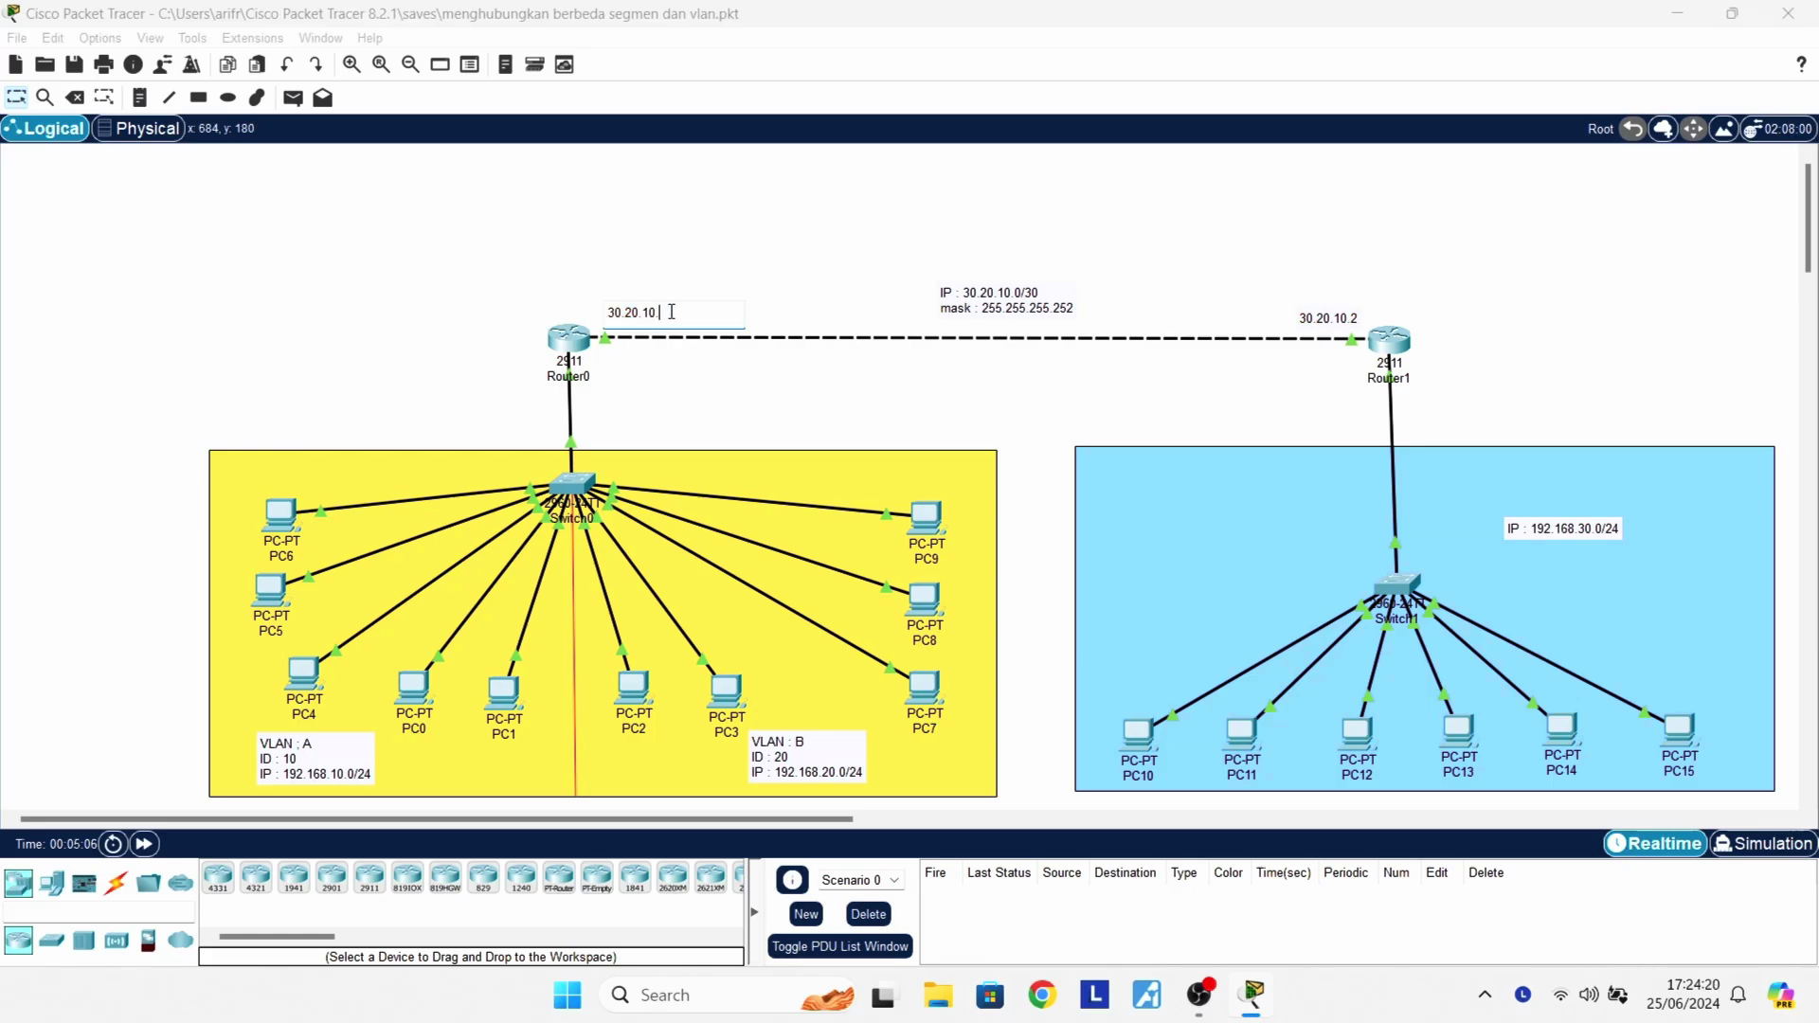
pyautogui.click(706, 404)
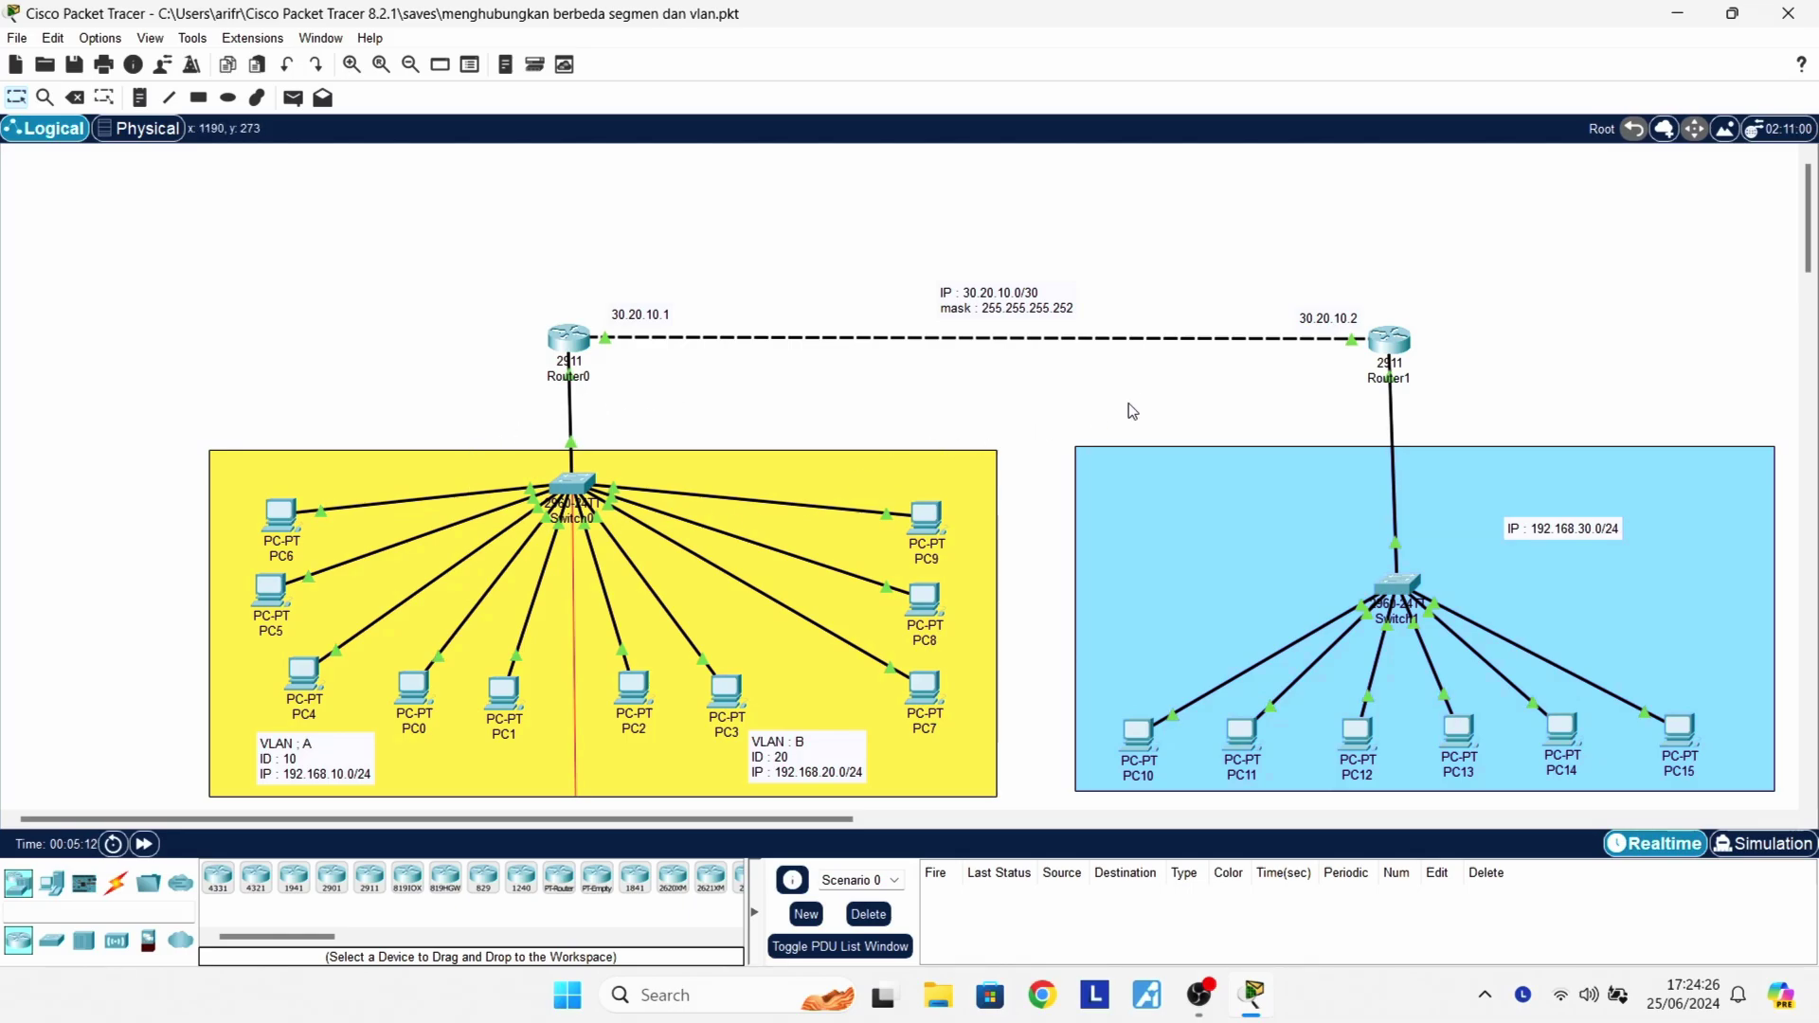
# Open the command line of Router0 and push the old output out of view with empty prompt lines
pyautogui.click(569, 341)
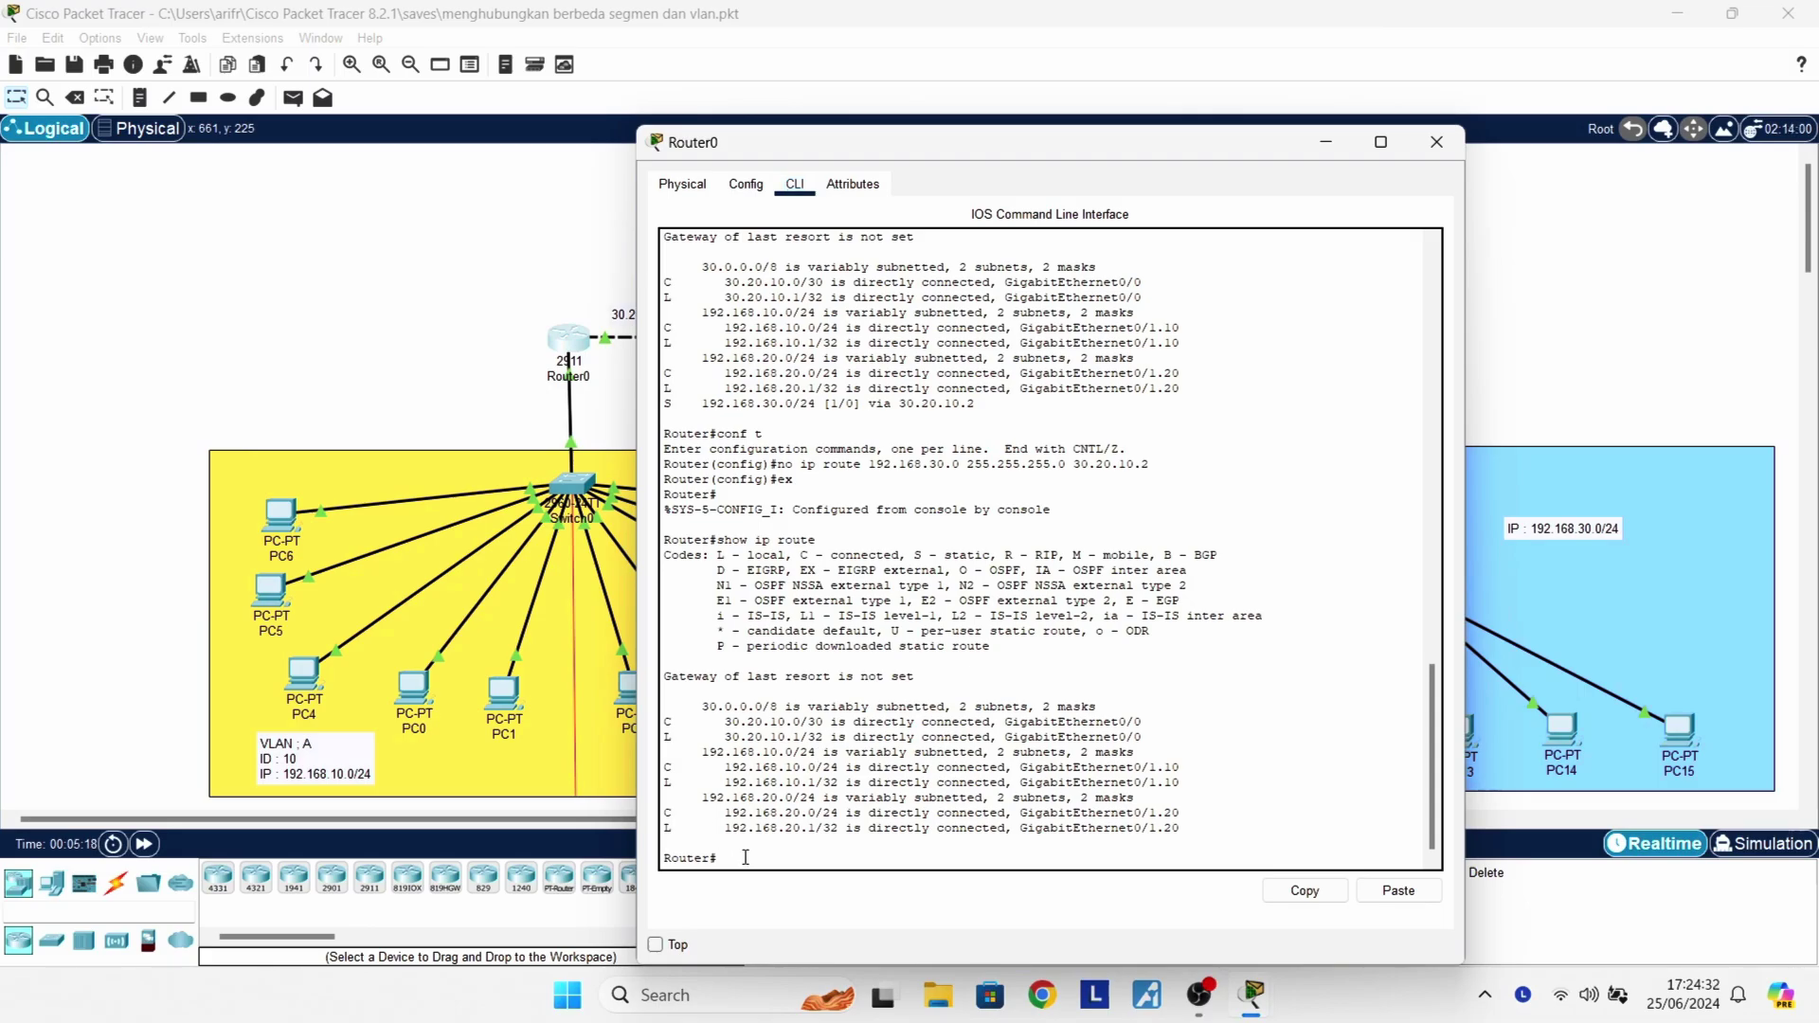
pyautogui.press('Return')
pyautogui.press('Return')
pyautogui.press('Return')
pyautogui.press('Return')
pyautogui.press('Return')
pyautogui.press('Return')
pyautogui.press('Return')
pyautogui.press('Return')
pyautogui.press('Return')
pyautogui.press('Return')
pyautogui.press('Return')
pyautogui.press('Return')
pyautogui.press('Return')
pyautogui.press('Return')
pyautogui.press('Return')
pyautogui.press('Return')
pyautogui.press('Return')
pyautogui.press('Return')
pyautogui.press('Return')
pyautogui.press('Return')
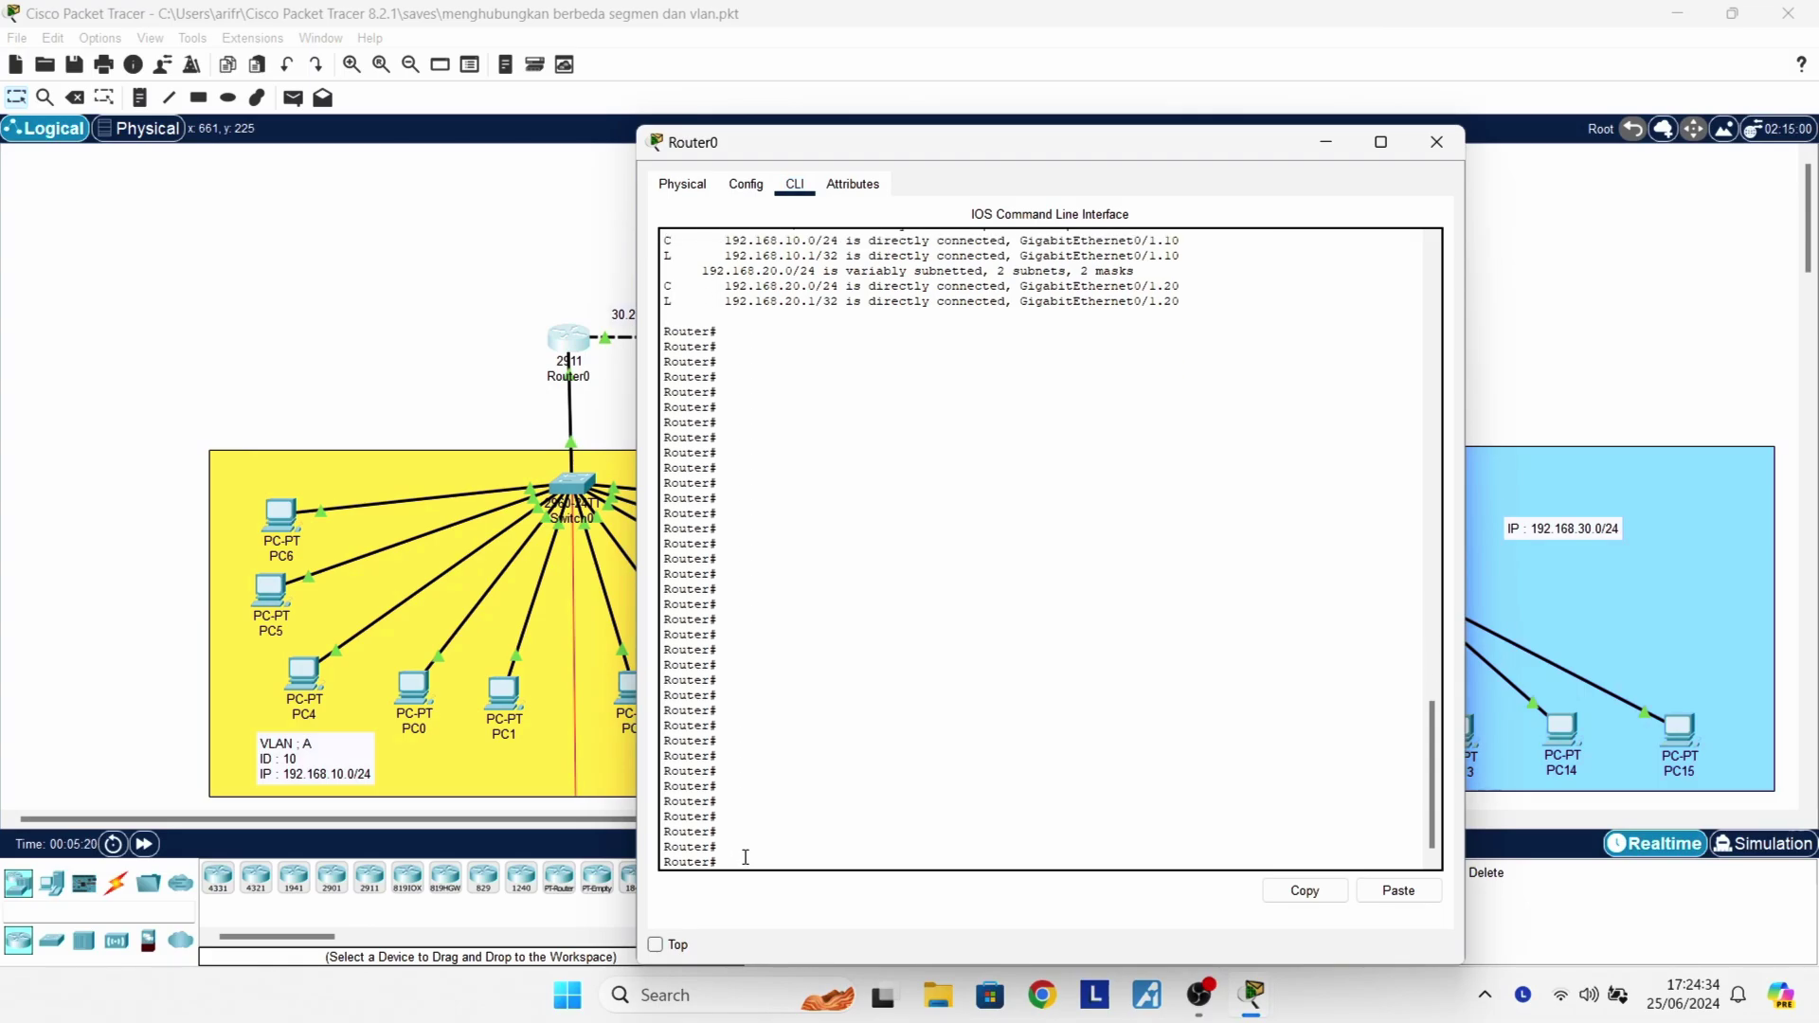
pyautogui.press('Return')
pyautogui.press('Return')
pyautogui.press('Return')
pyautogui.press('Return')
pyautogui.press('Return')
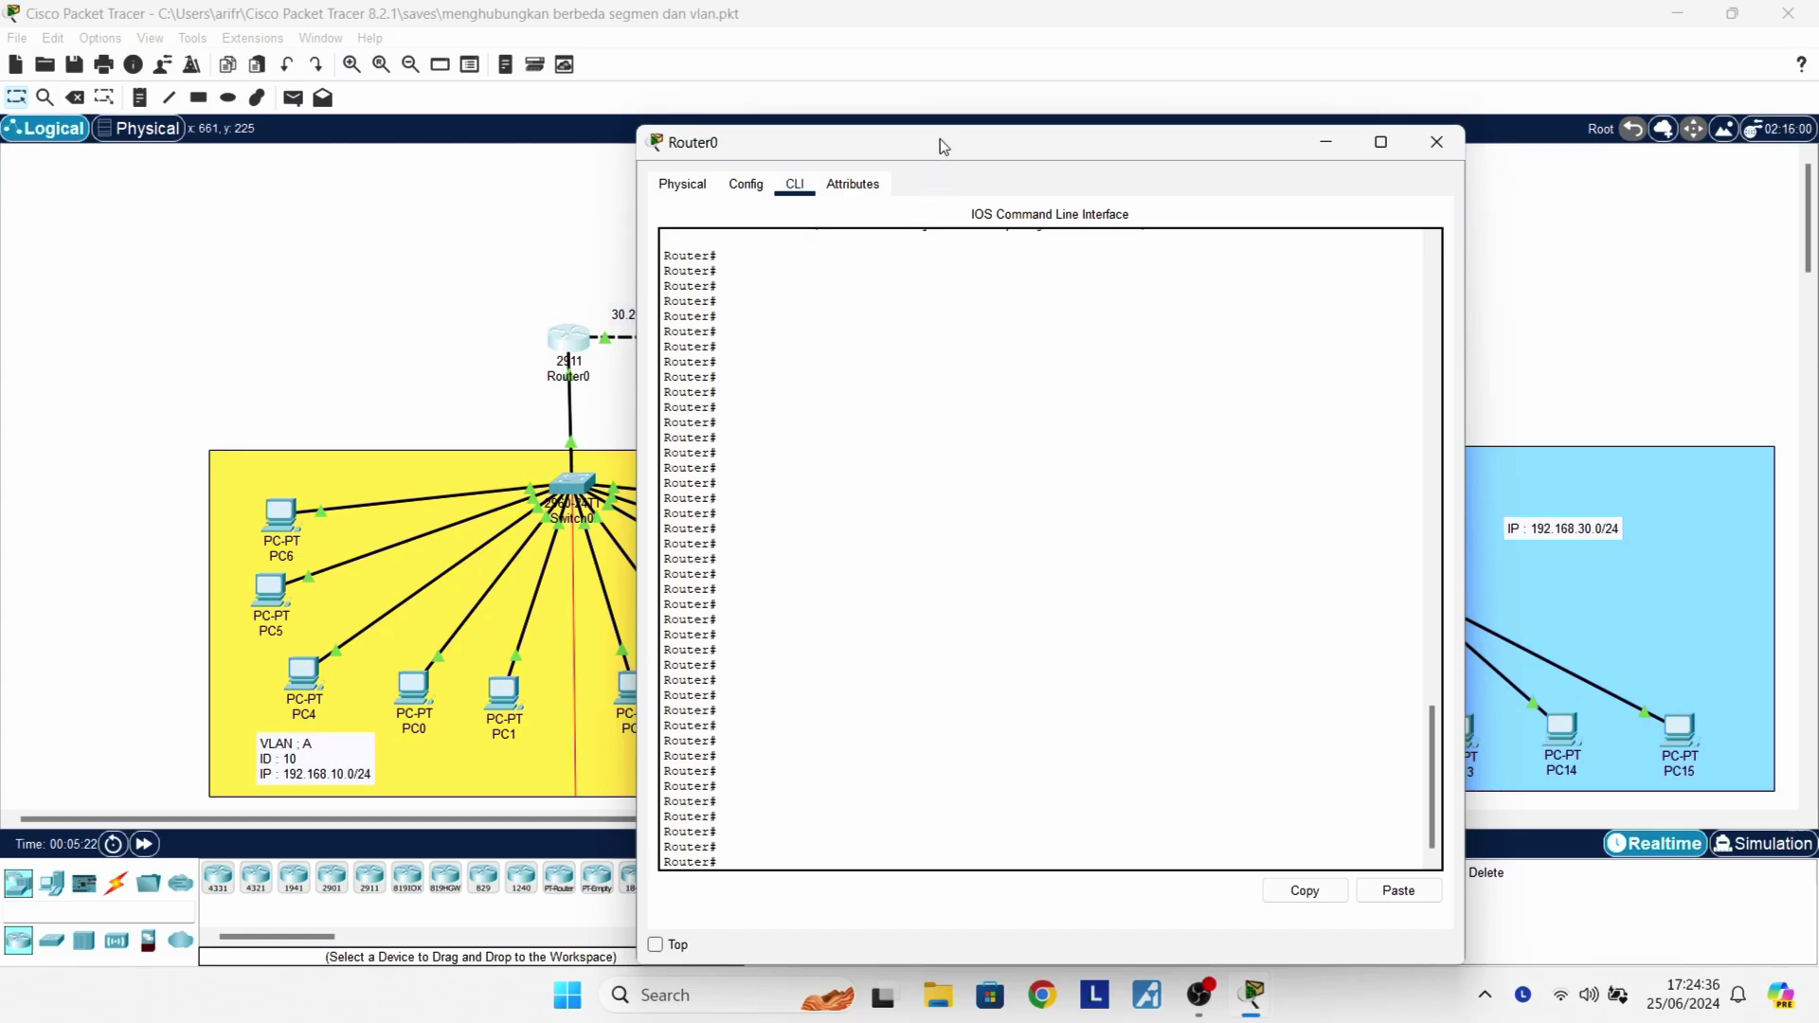
# Shrink and reposition the Router0 window so the address labels of the inter-router link stay visible above it
pyautogui.moveTo(942, 145); pyautogui.dragTo(938, 190)
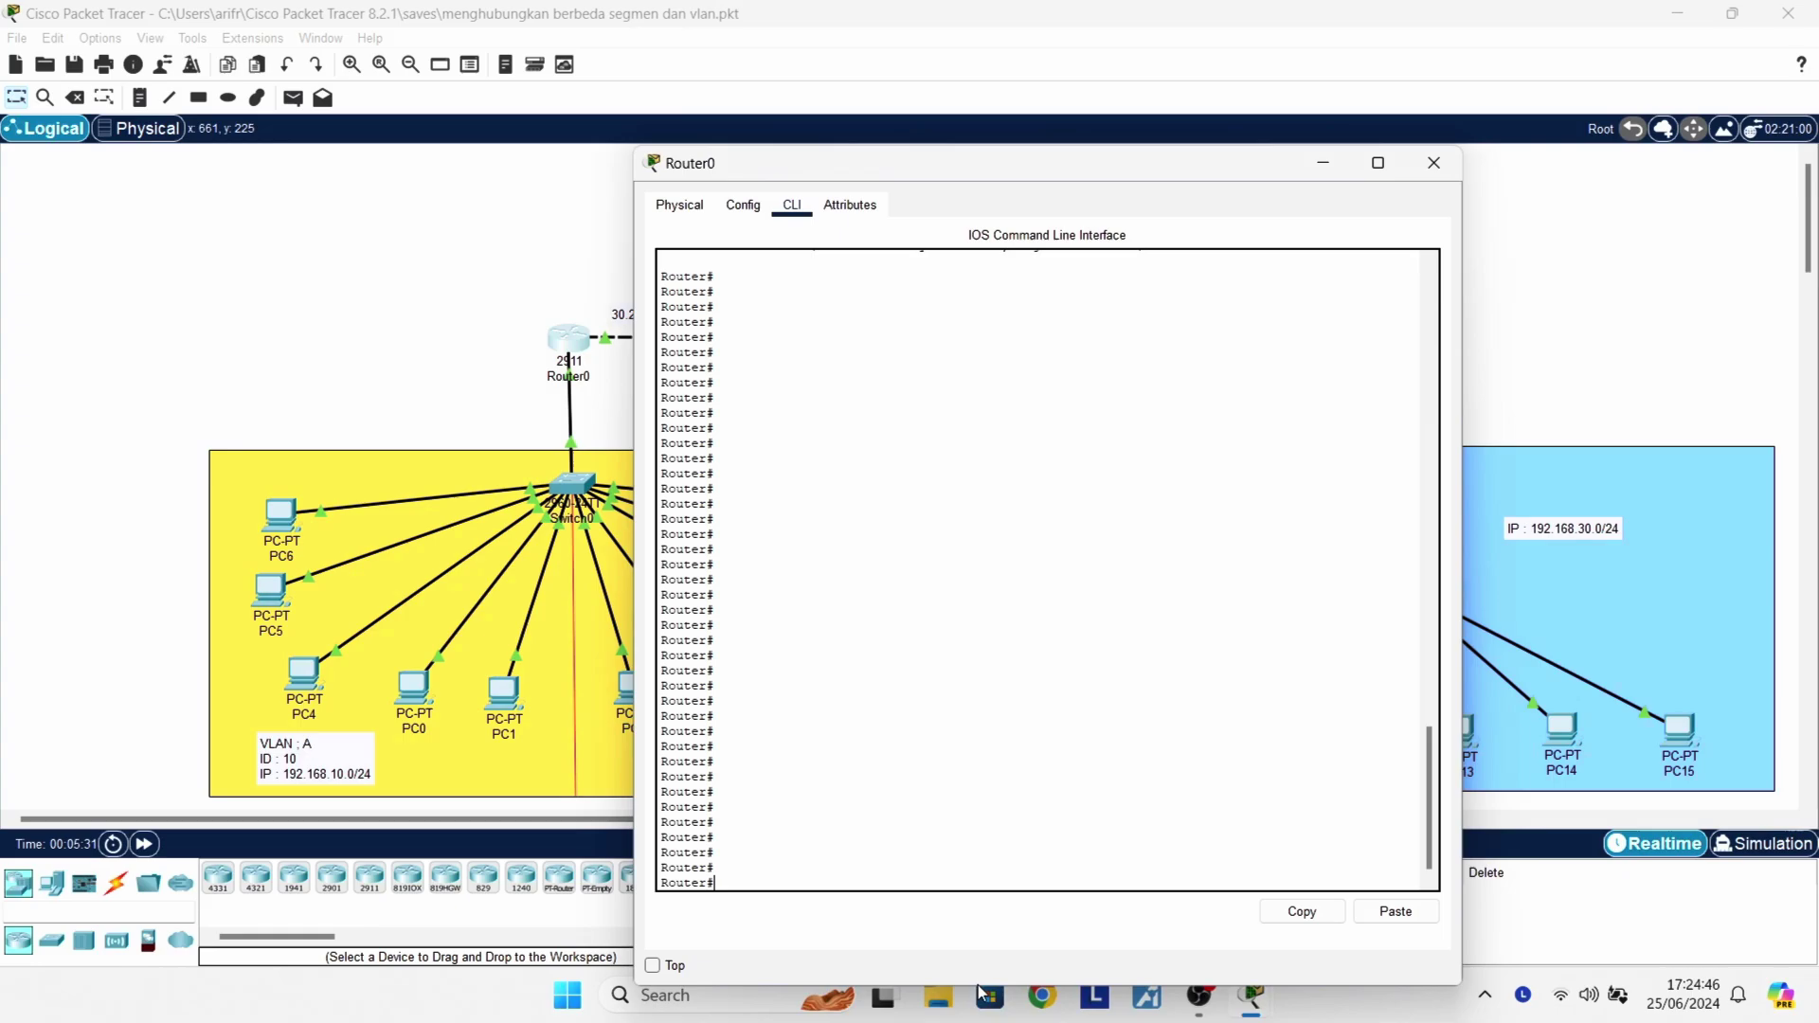
pyautogui.moveTo(979, 989); pyautogui.dragTo(976, 683)
pyautogui.scroll(-3, 917, 546)
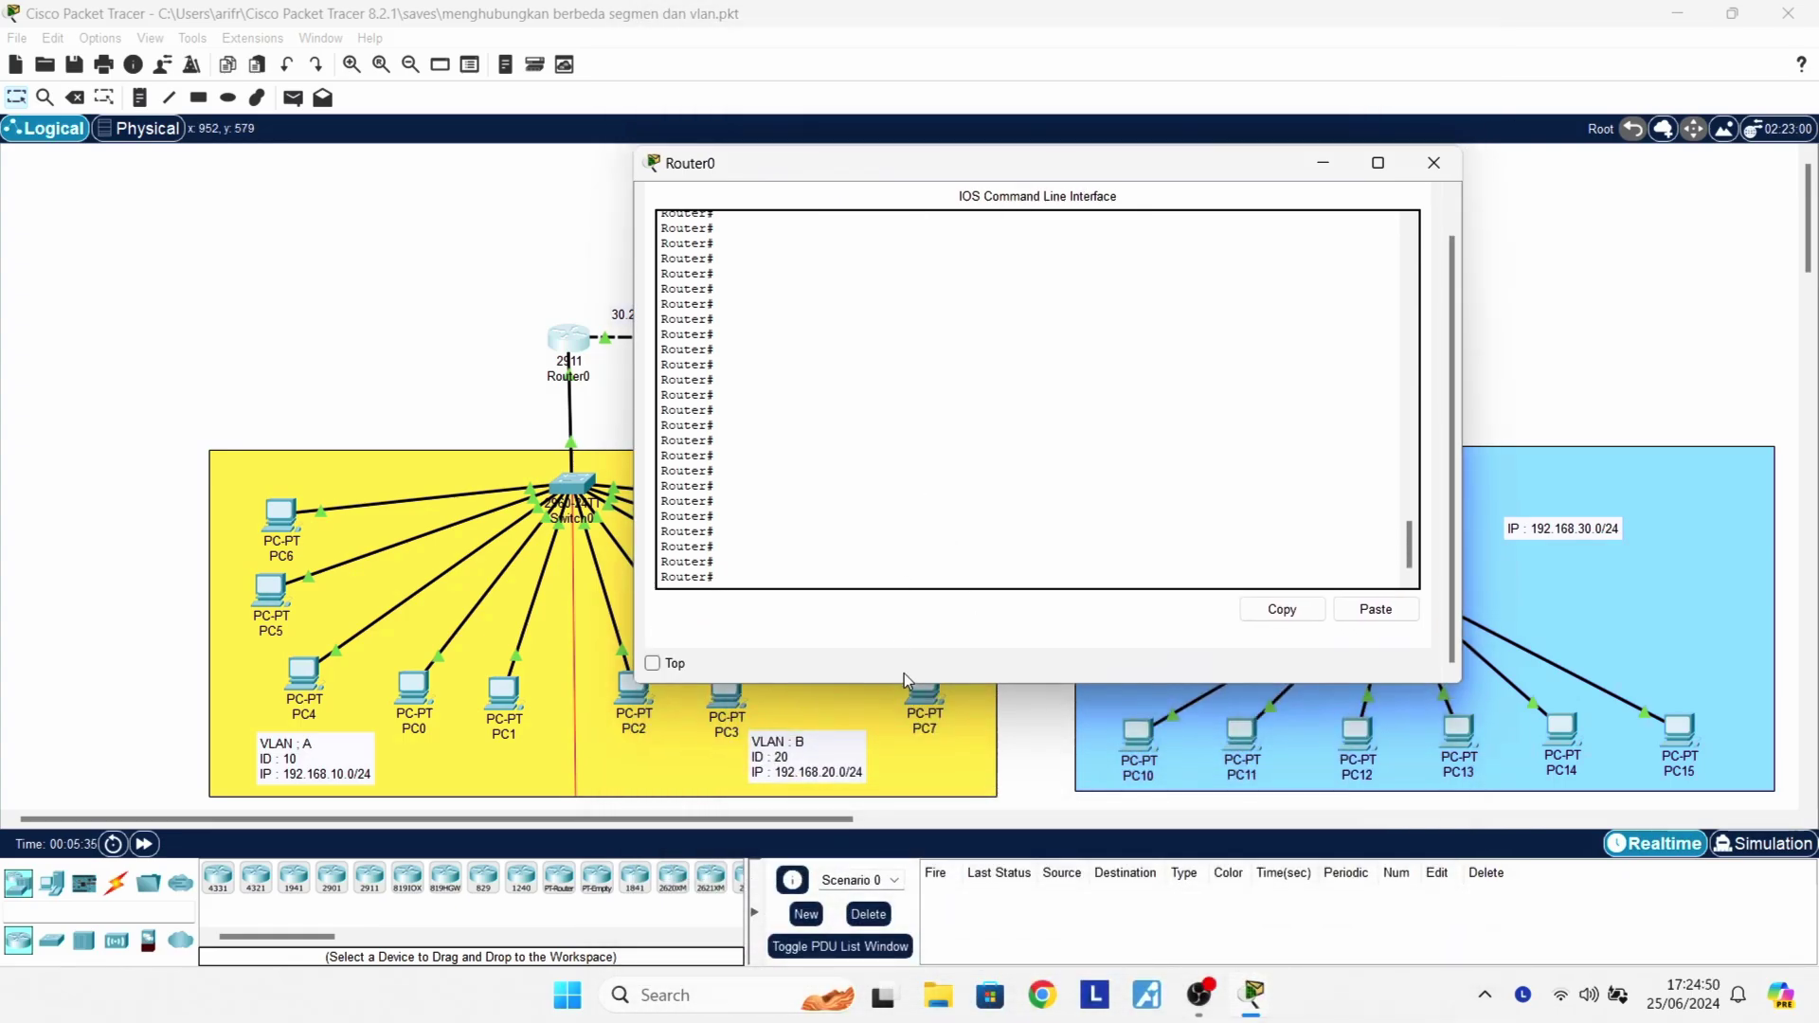
pyautogui.moveTo(933, 683); pyautogui.dragTo(938, 603)
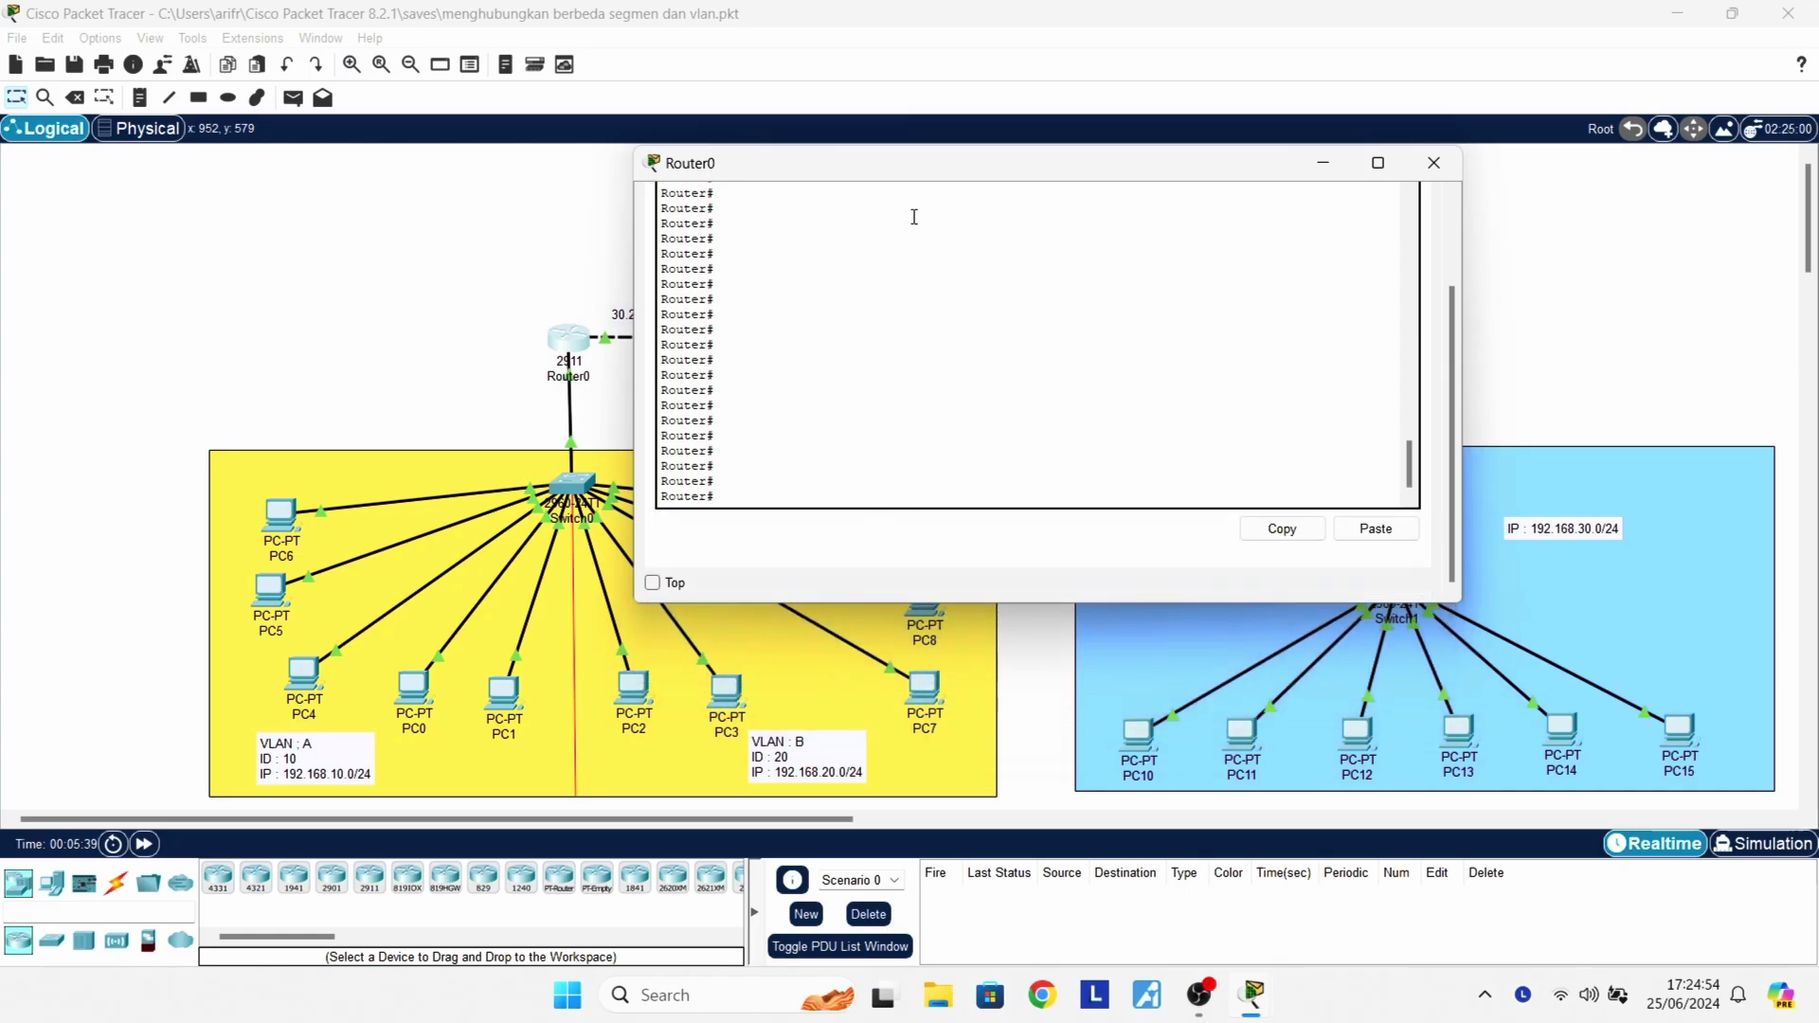
pyautogui.moveTo(894, 179); pyautogui.dragTo(880, 225)
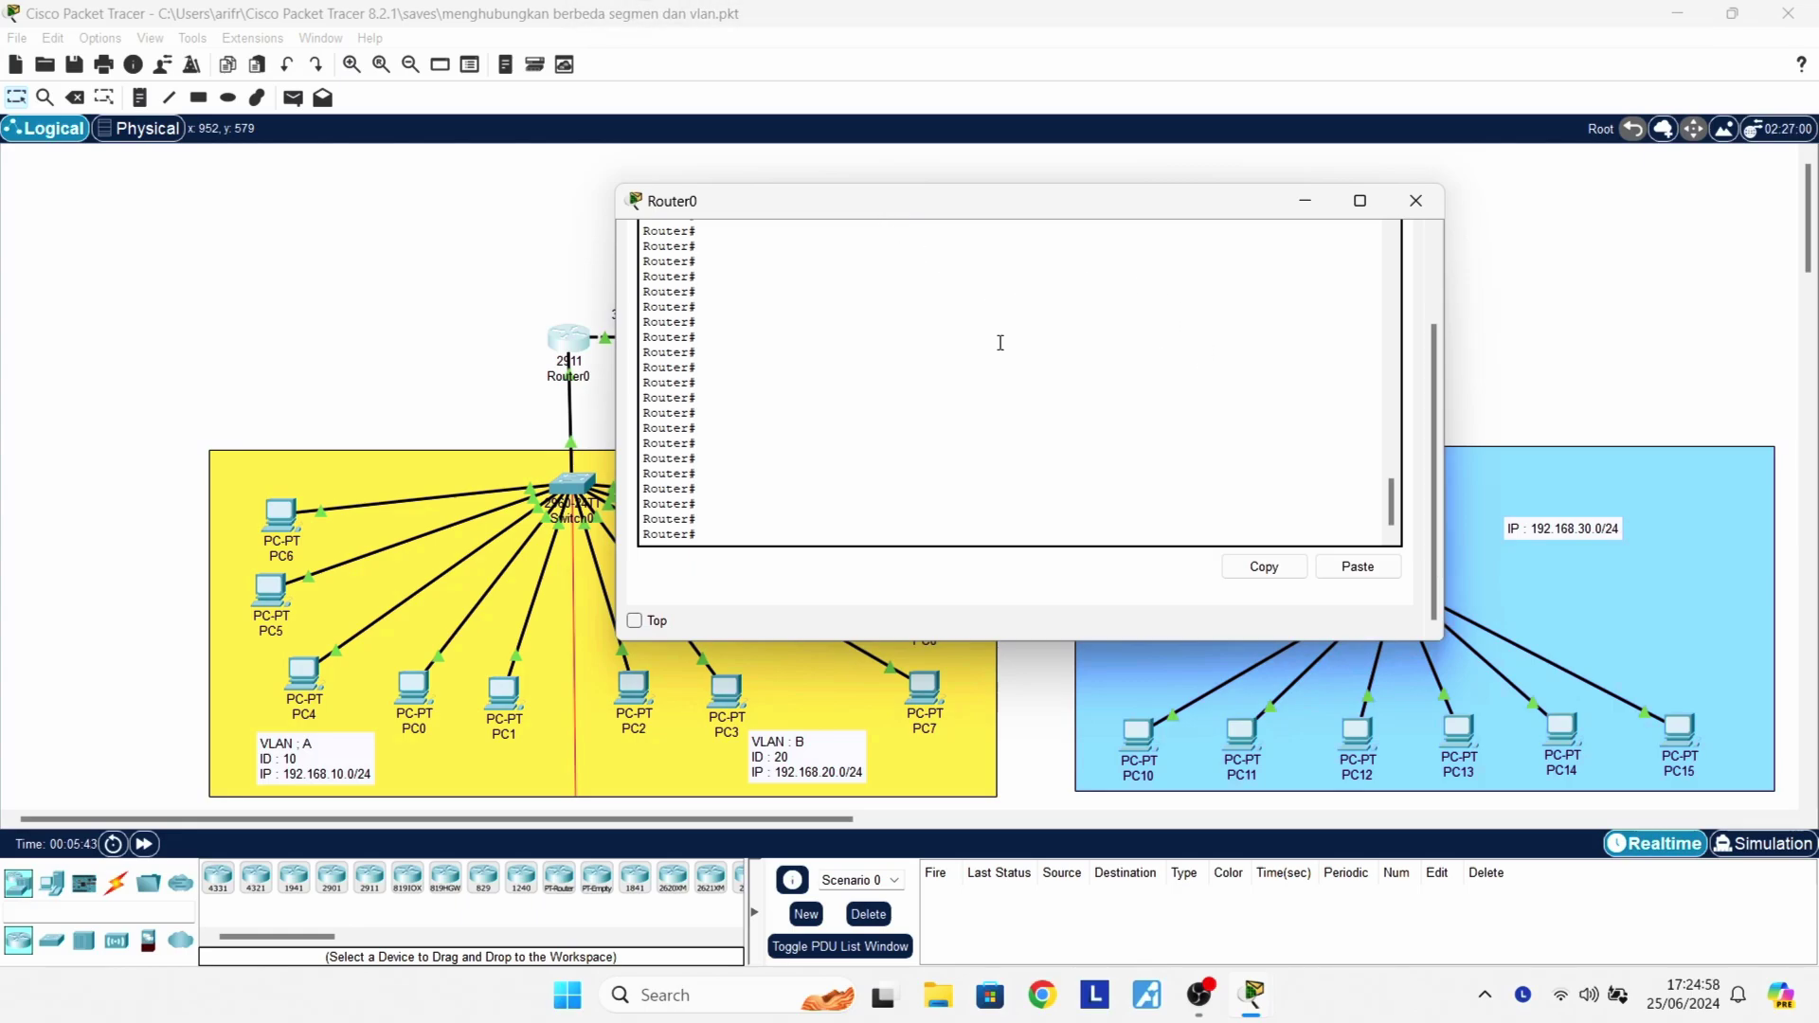
pyautogui.moveTo(999, 188); pyautogui.dragTo(1011, 373)
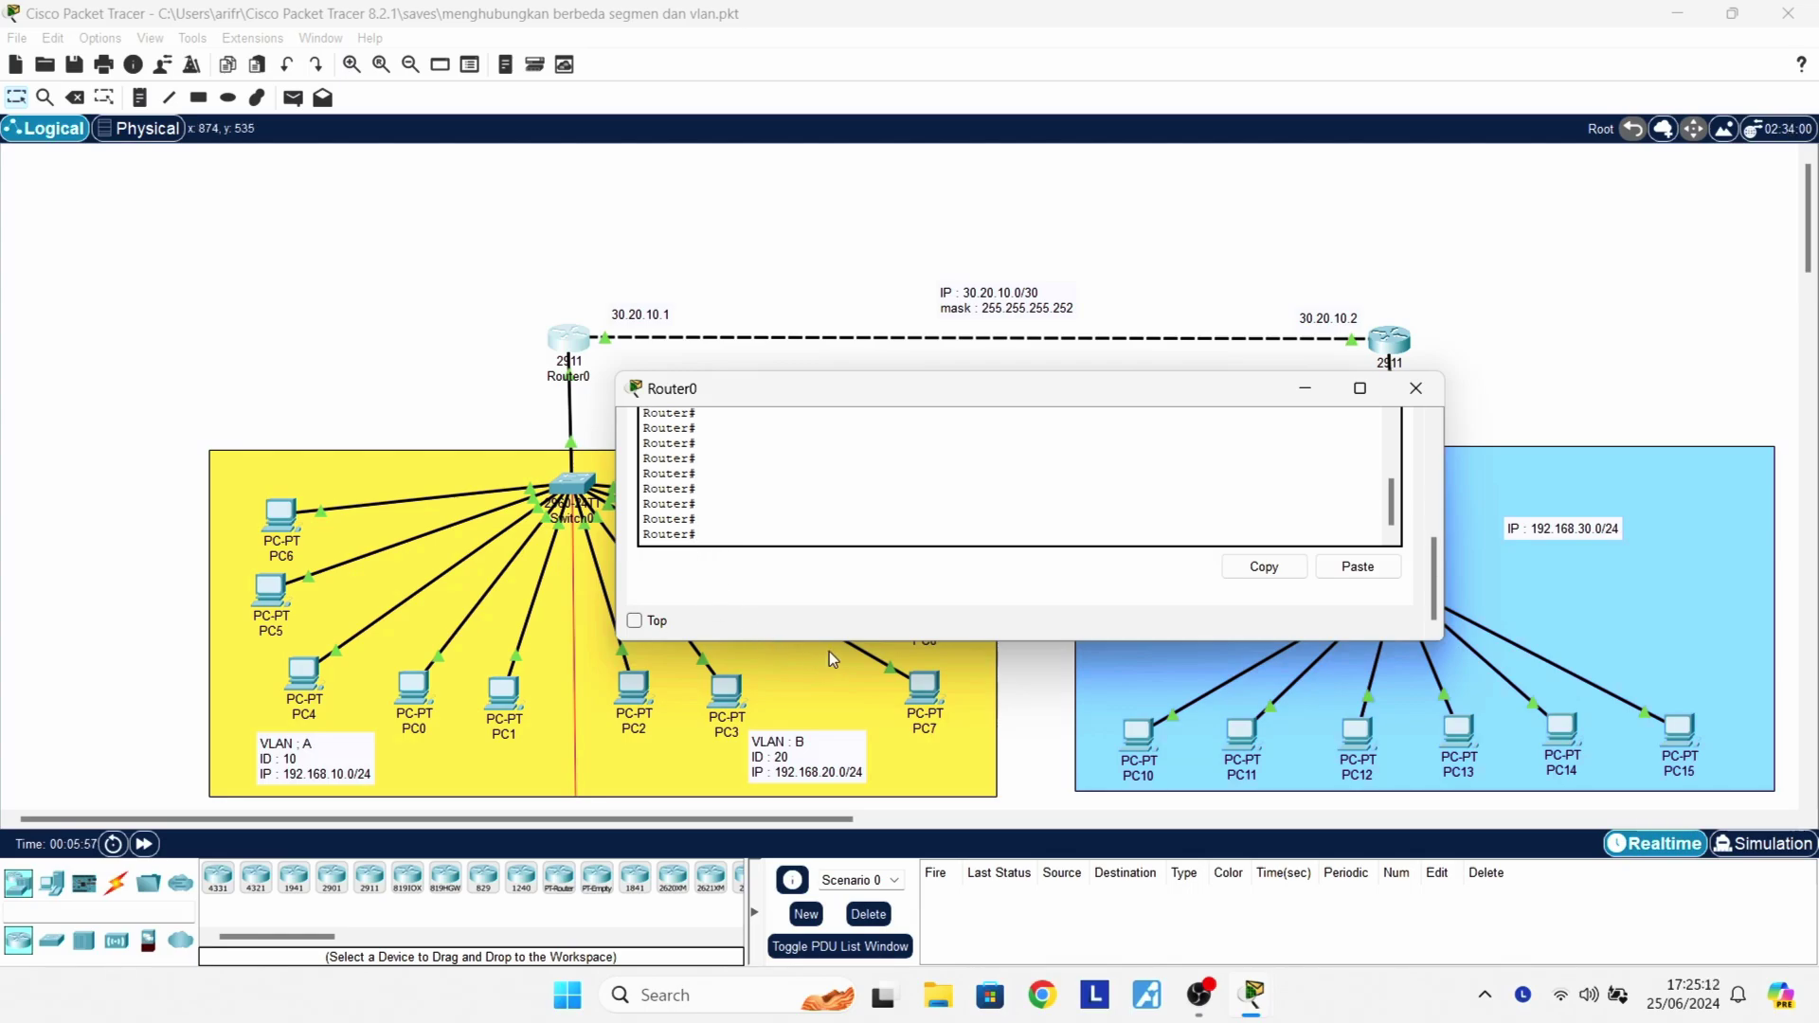
pyautogui.moveTo(847, 642); pyautogui.dragTo(851, 707)
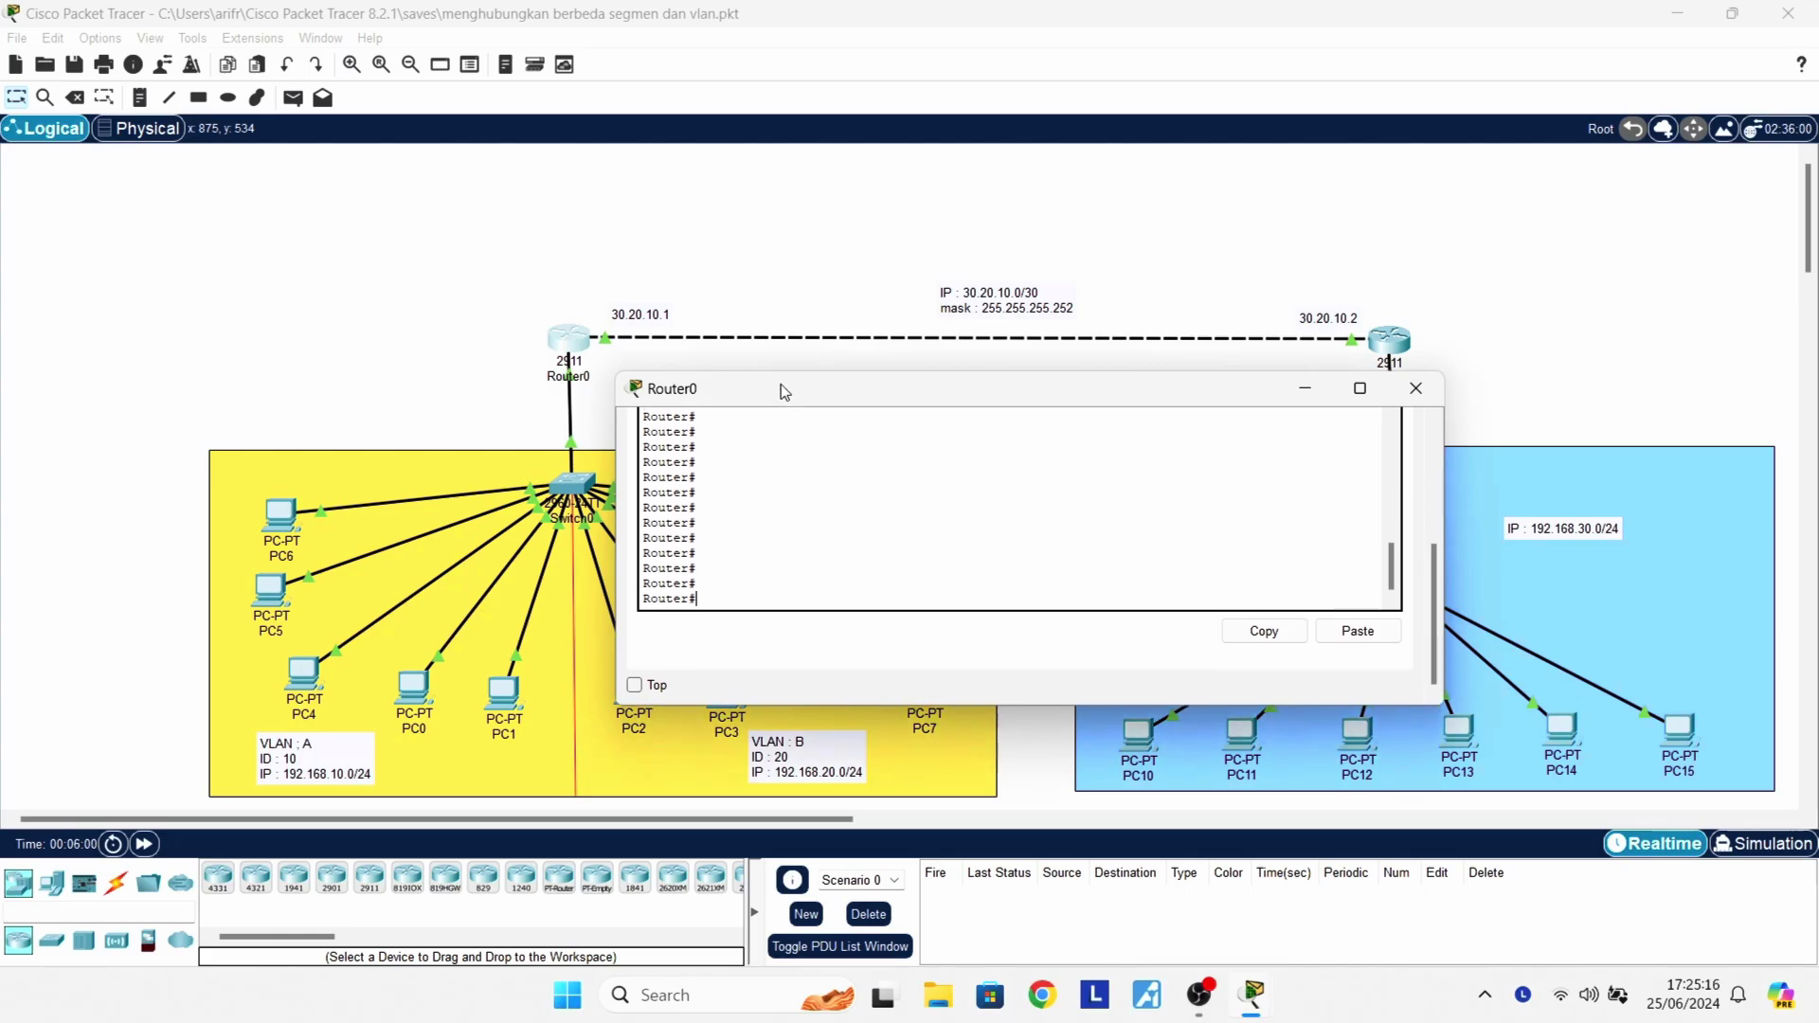
pyautogui.moveTo(784, 390); pyautogui.dragTo(780, 379)
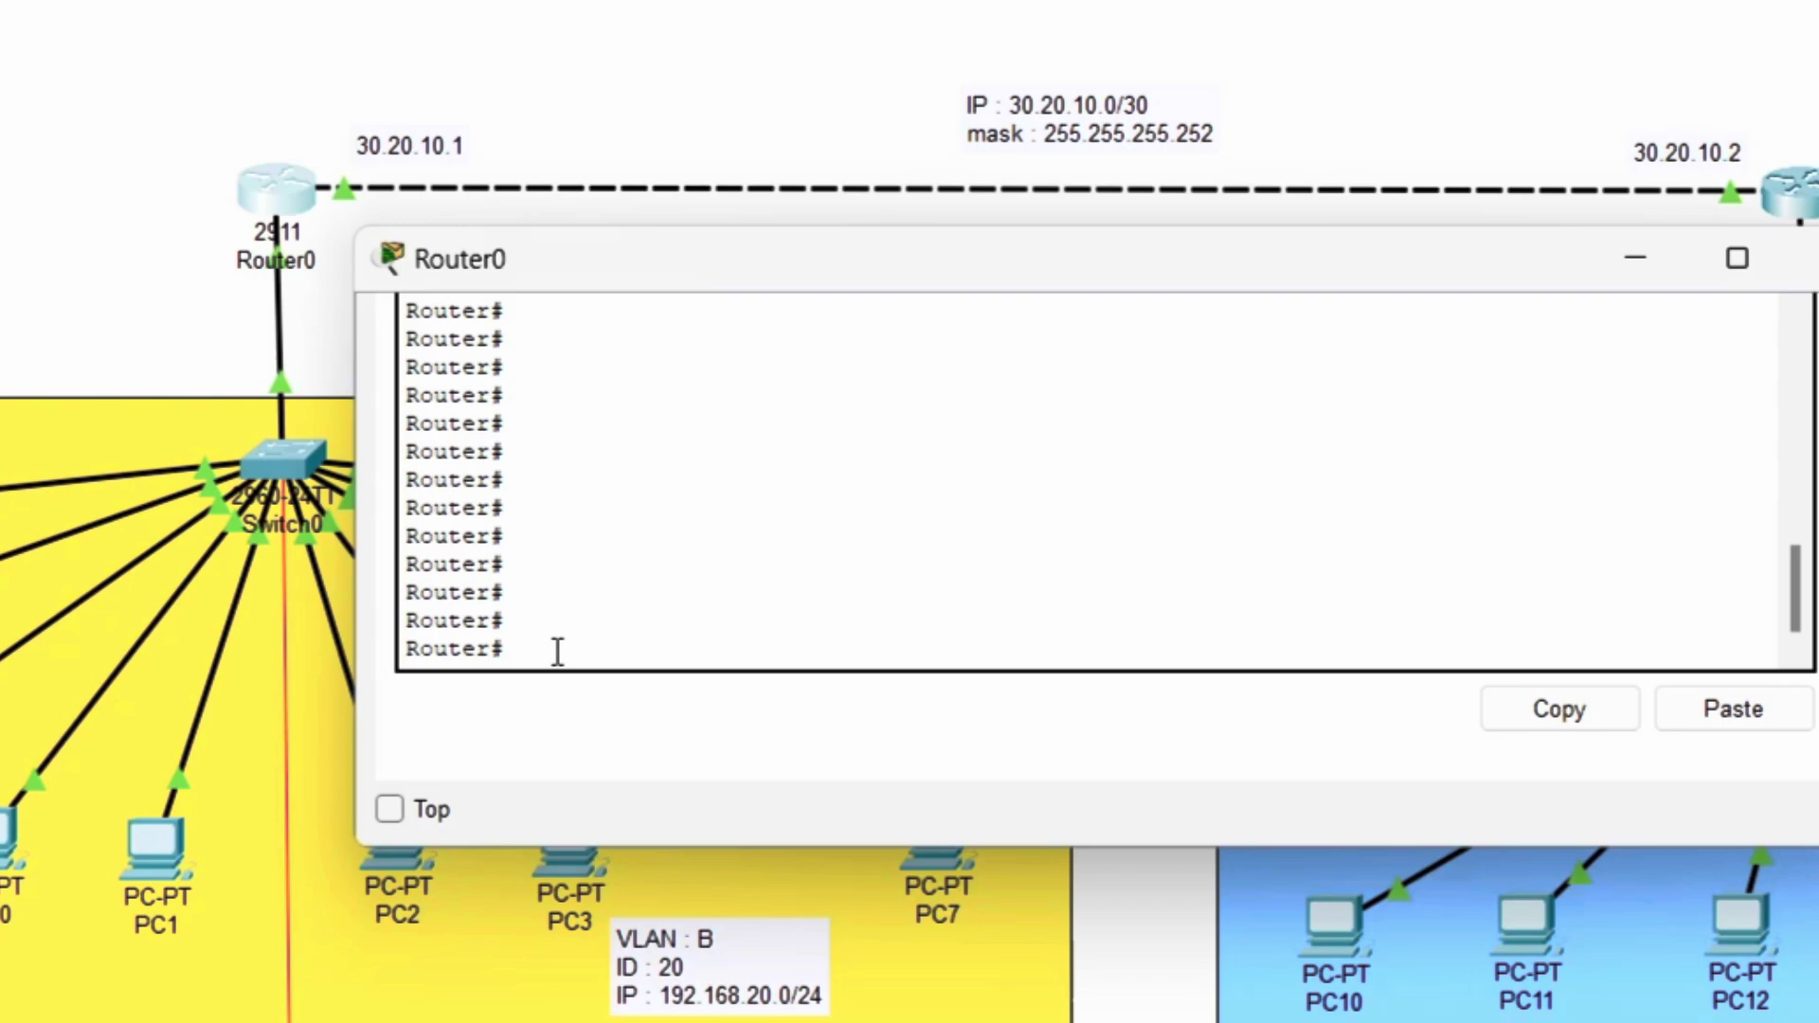
# Try to start OSPF process 10 on Router0 with "router ospf 10" from privileged EXEC mode
pyautogui.write('router ospf 10')
pyautogui.press('Return')
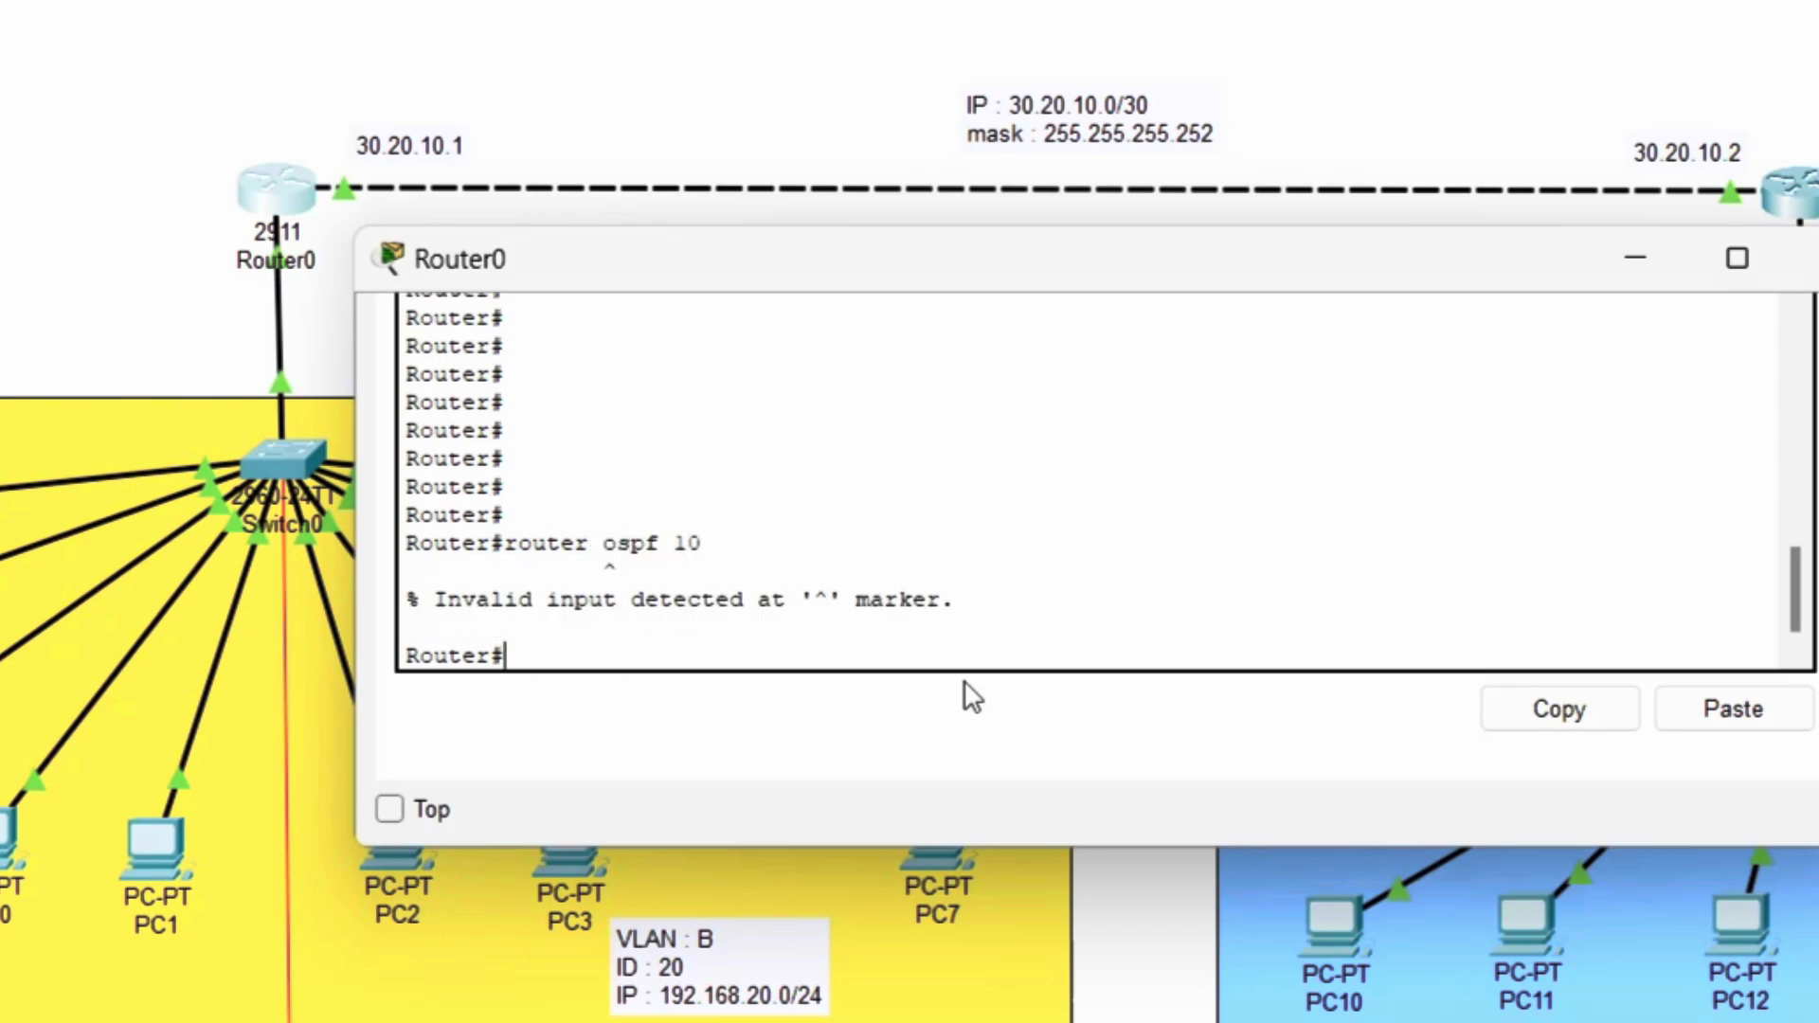
pyautogui.press('Up')
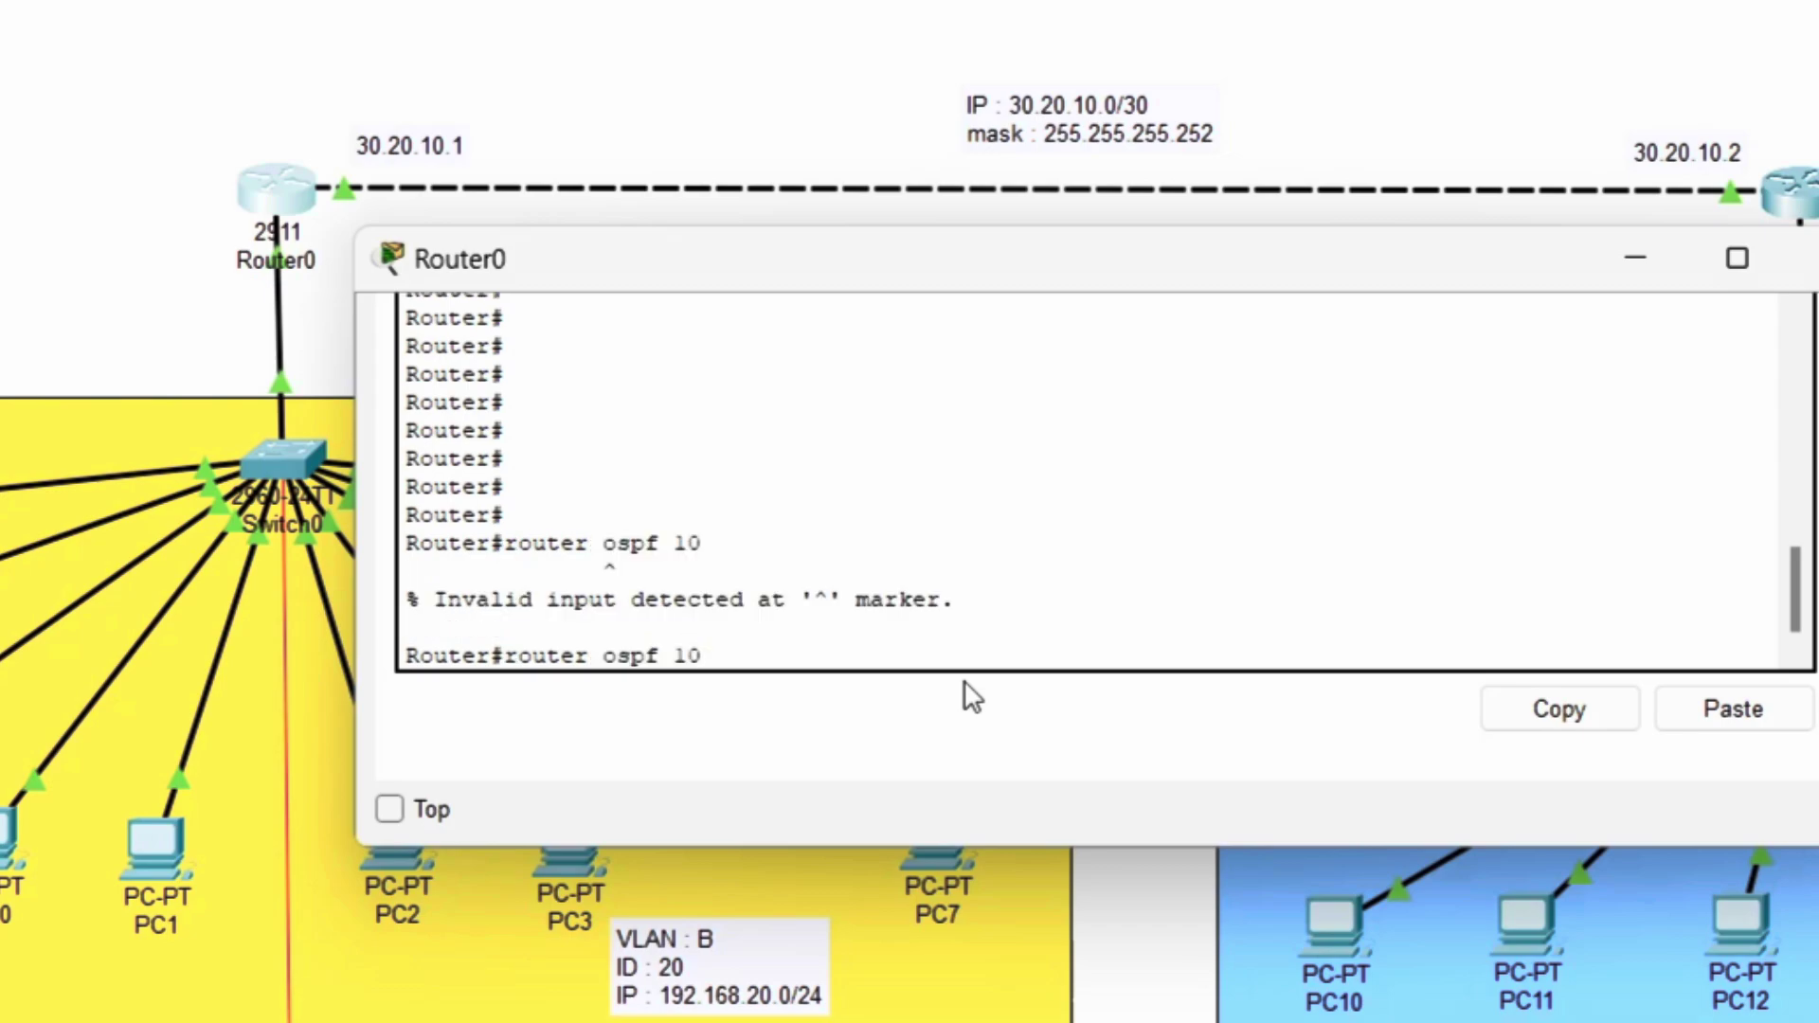
pyautogui.press('BackSpace')
pyautogui.press('BackSpace')
pyautogui.press('BackSpace')
pyautogui.press('BackSpace')
pyautogui.press('BackSpace')
pyautogui.press('BackSpace')
pyautogui.press('BackSpace')
pyautogui.press('BackSpace')
pyautogui.press('BackSpace')
pyautogui.press('BackSpace')
pyautogui.press('BackSpace')
pyautogui.press('BackSpace')
pyautogui.press('BackSpace')
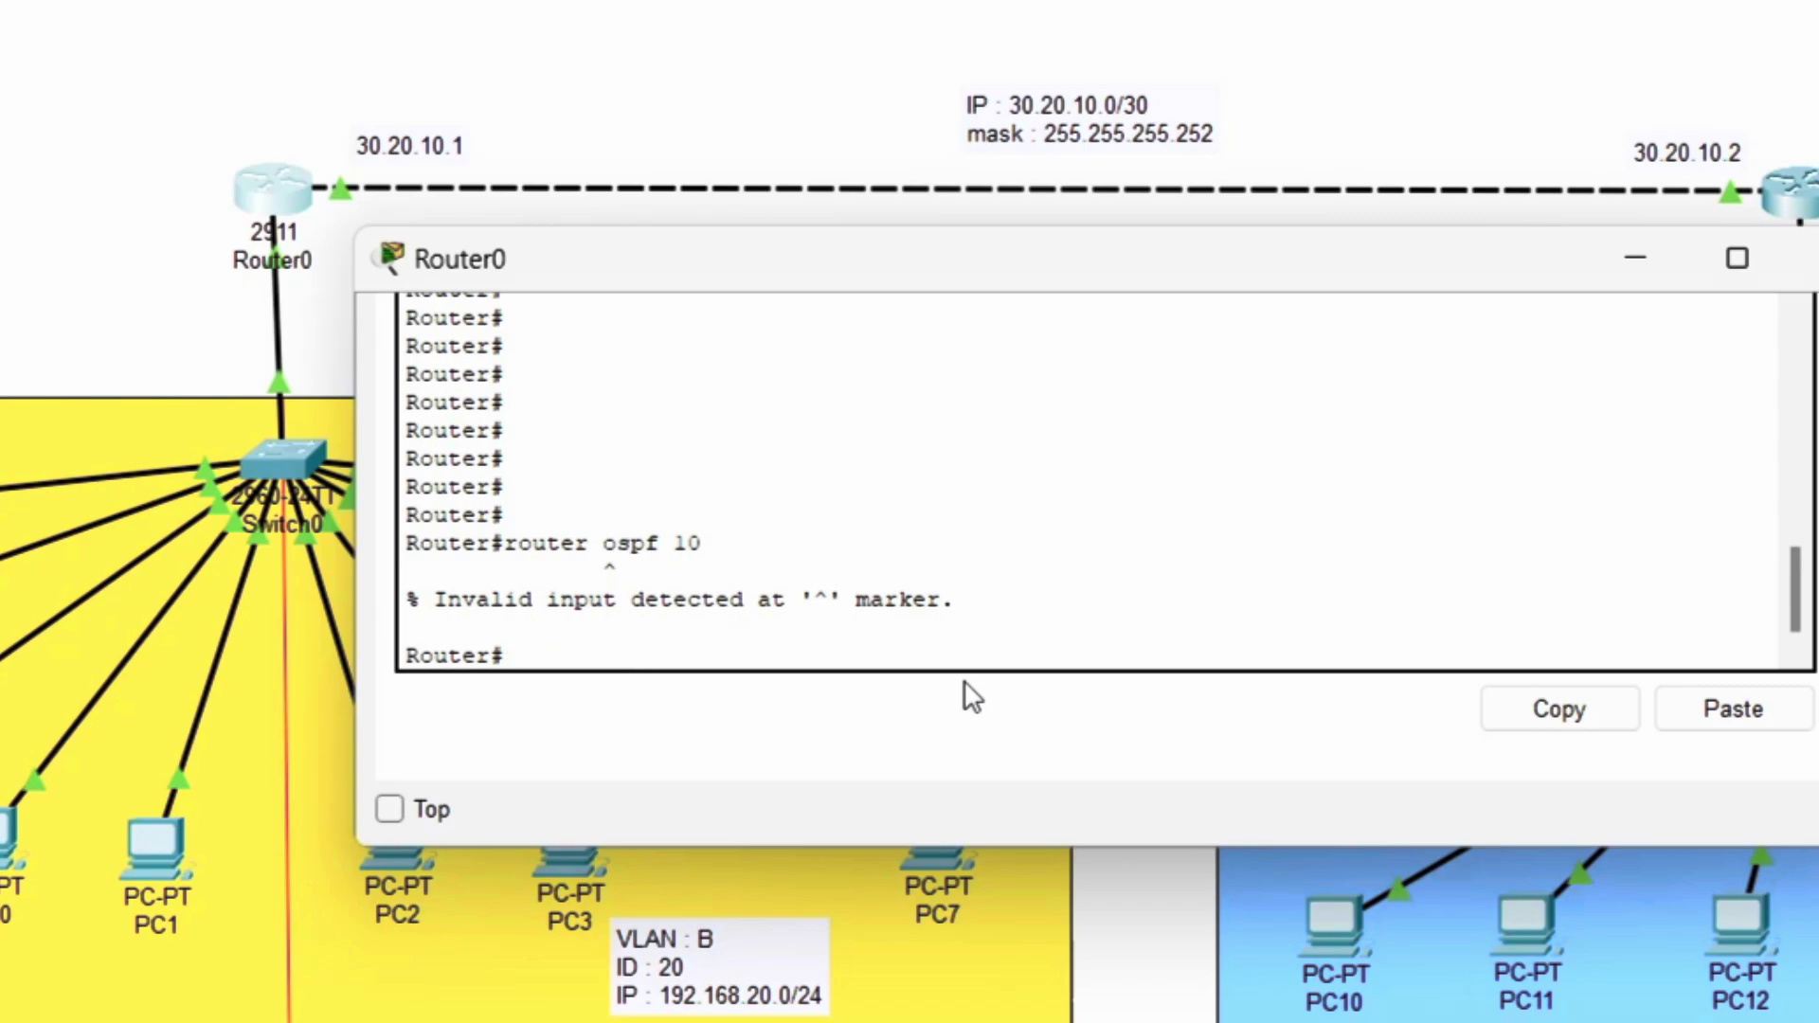
# Enter Router0's global configuration mode with "conf t" and start OSPF process 10 with "router ospf 10"
pyautogui.write('conft')
pyautogui.press('Tab')
pyautogui.press('BackSpace')
pyautogui.press('BackSpace')
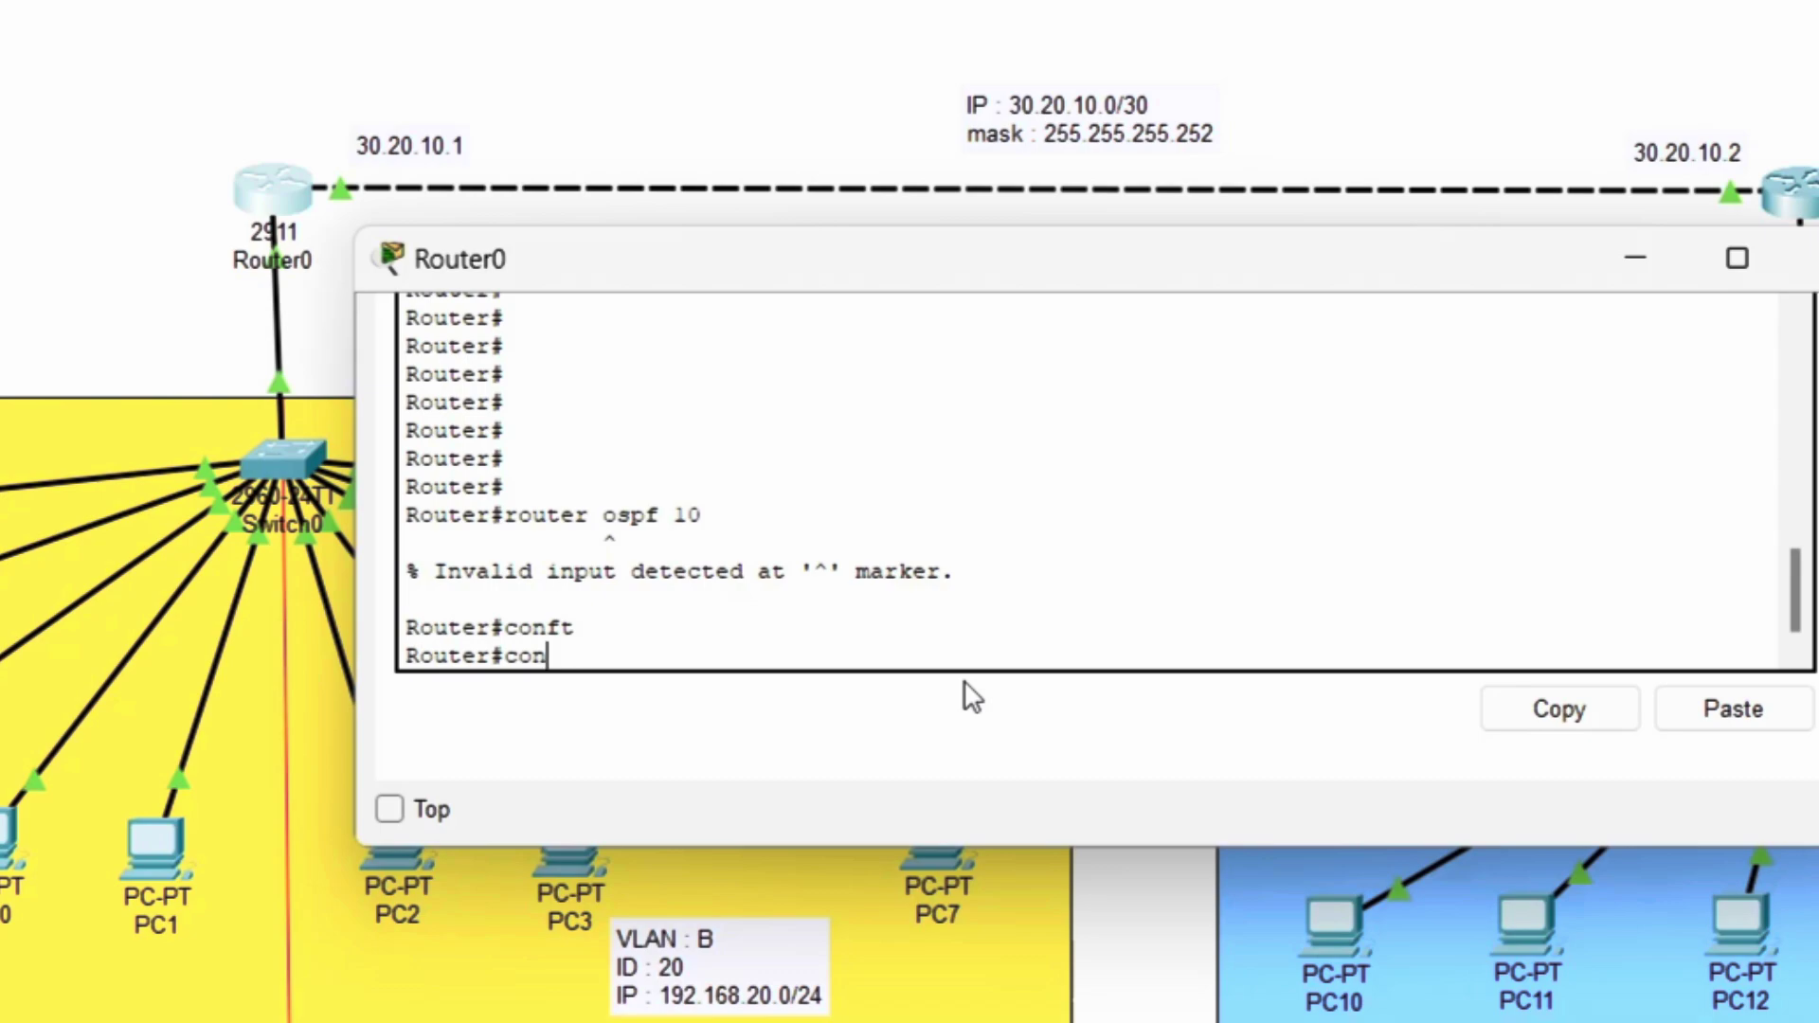
pyautogui.write('f t')
pyautogui.press('Return')
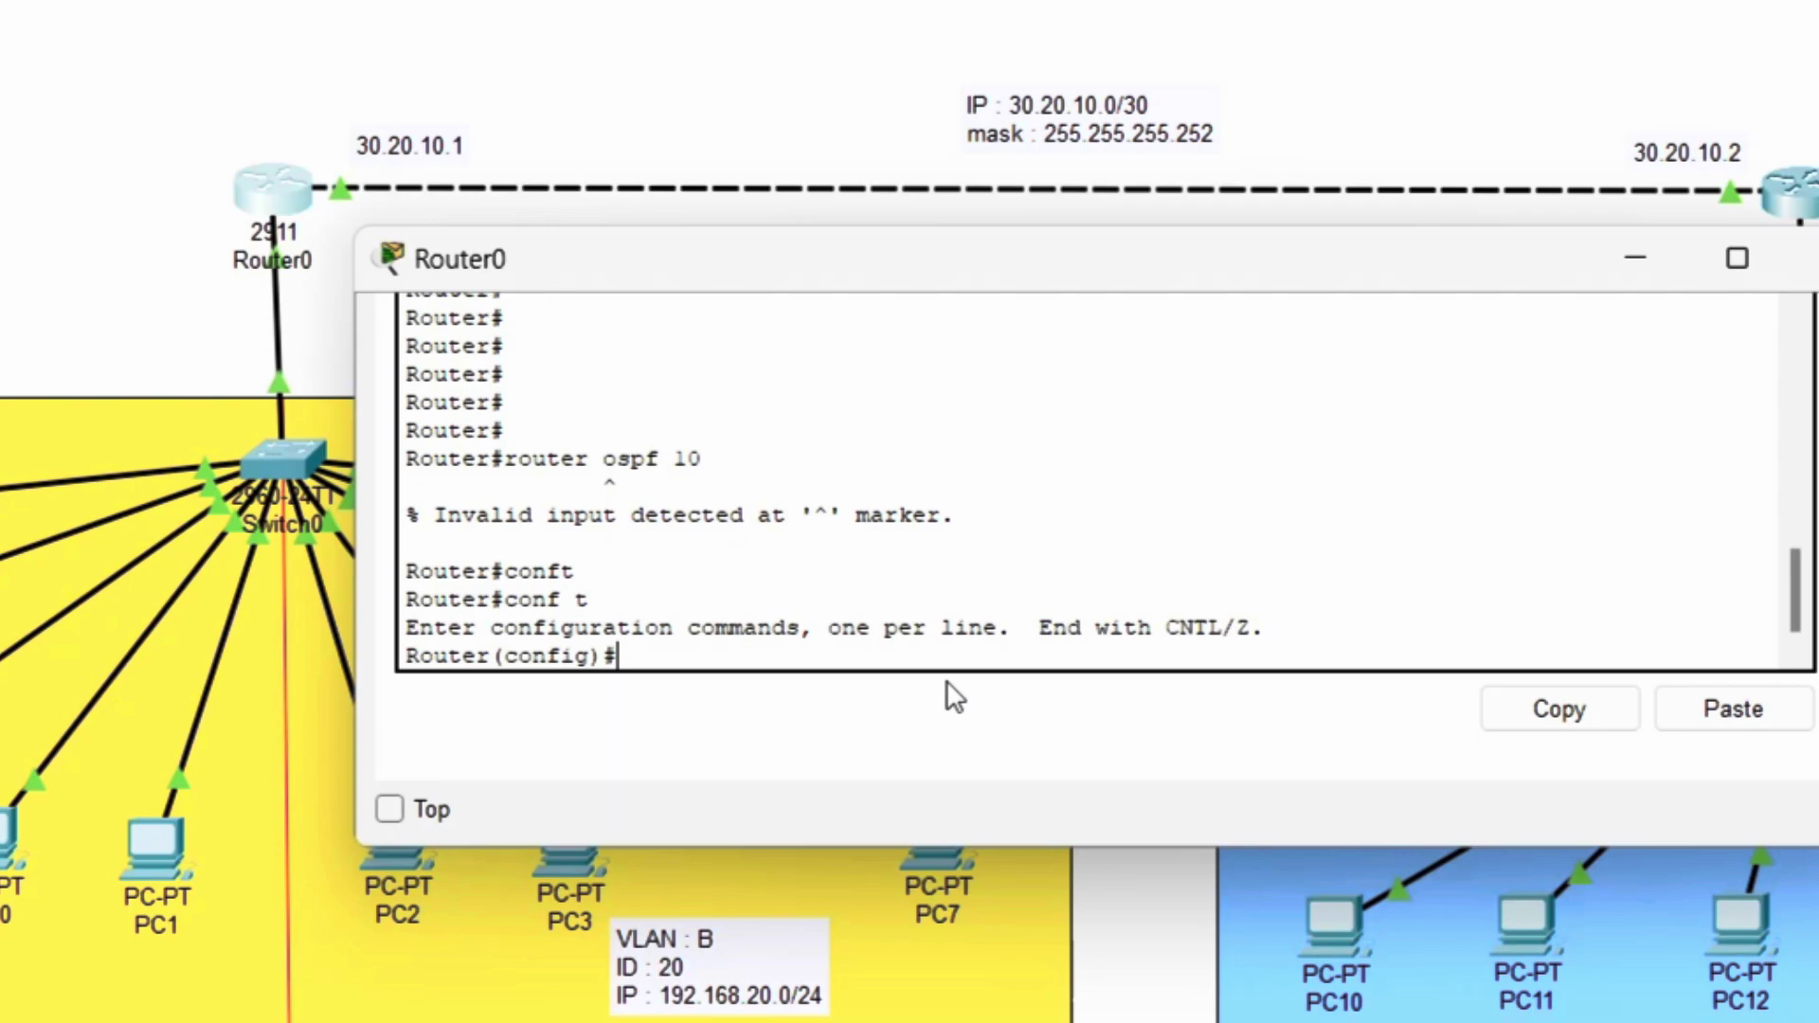
pyautogui.press('Return')
pyautogui.press('Return')
pyautogui.press('Return')
pyautogui.press('Return')
pyautogui.press('Return')
pyautogui.press('Return')
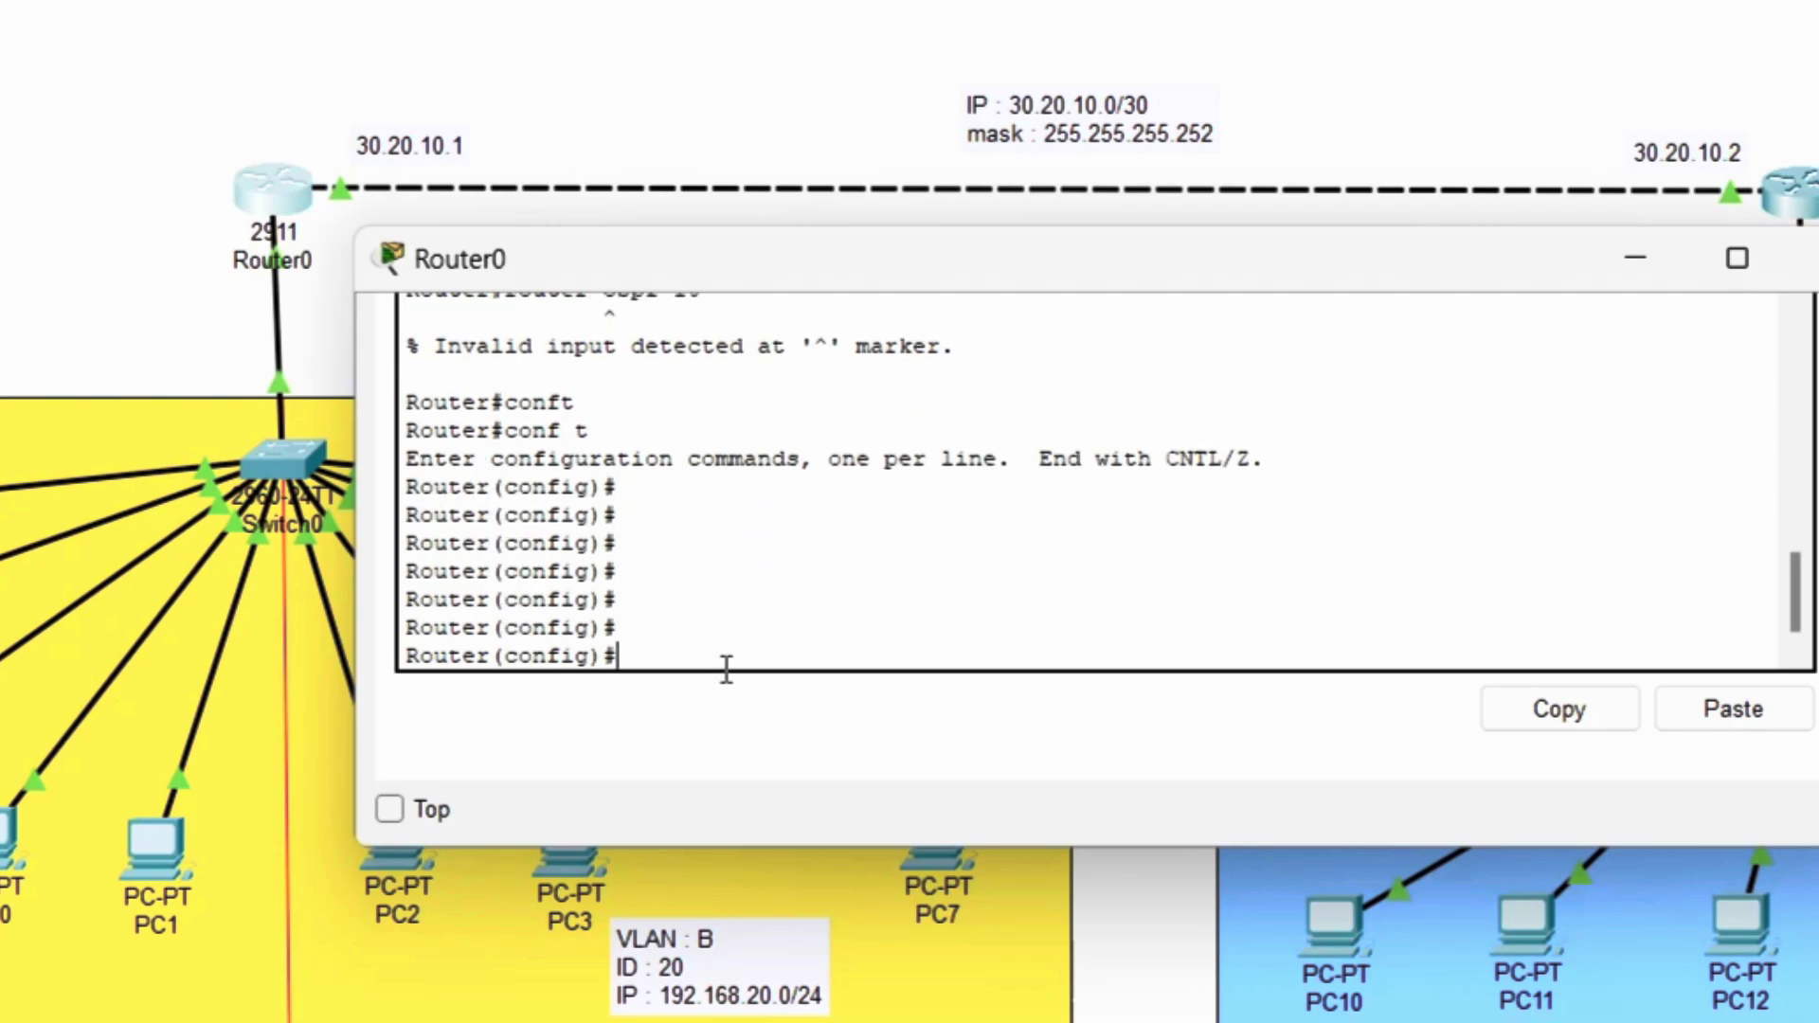
pyautogui.write('router ospf 10')
pyautogui.press('Return')
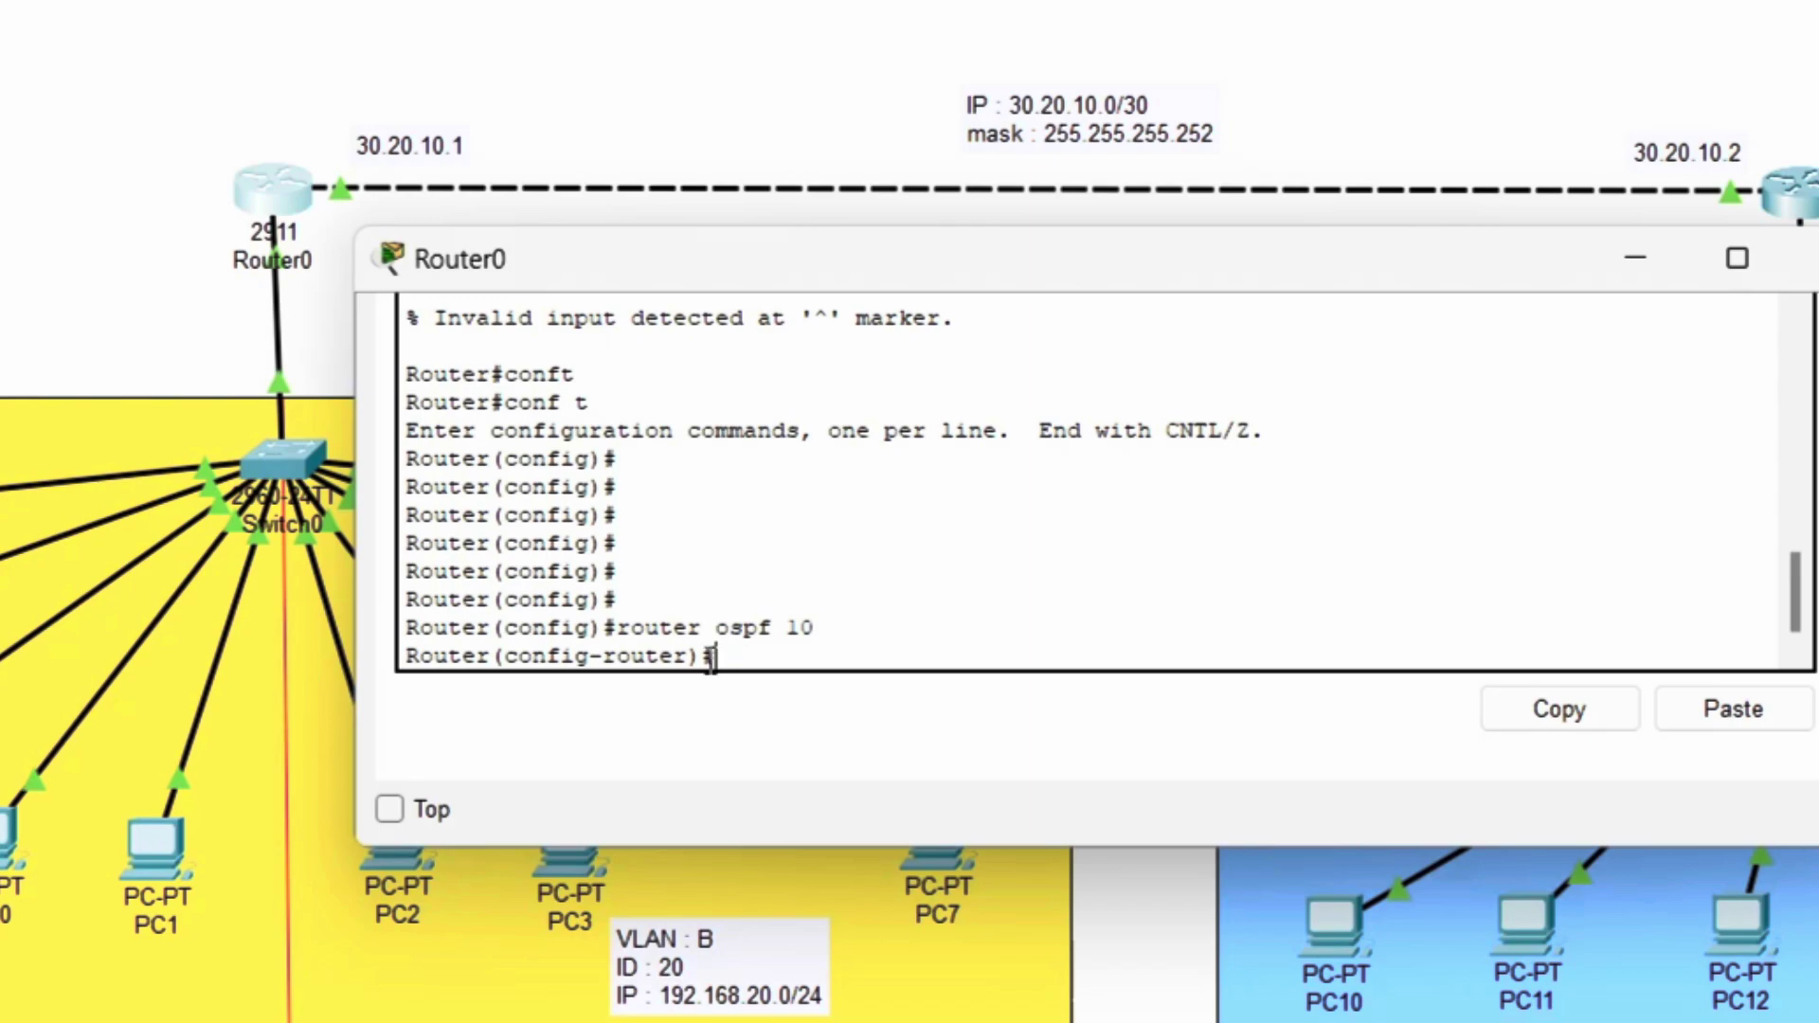
pyautogui.click(1213, 1001)
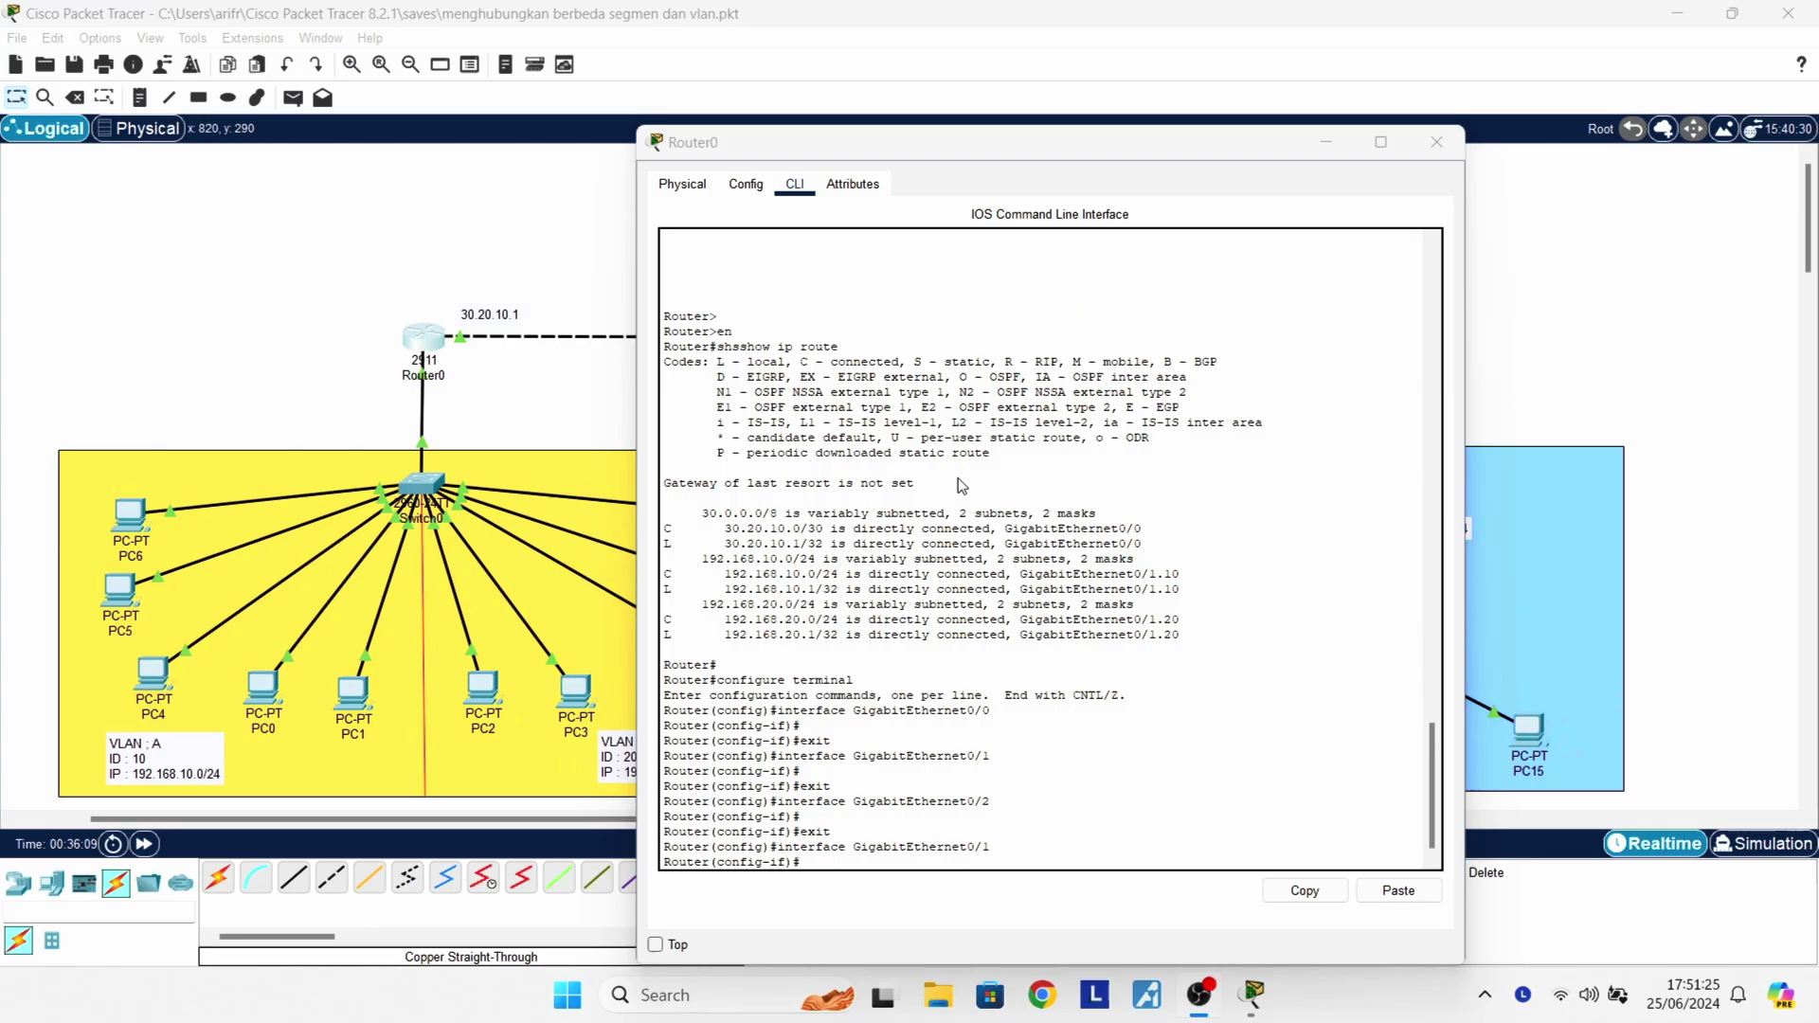
pyautogui.click(1284, 223)
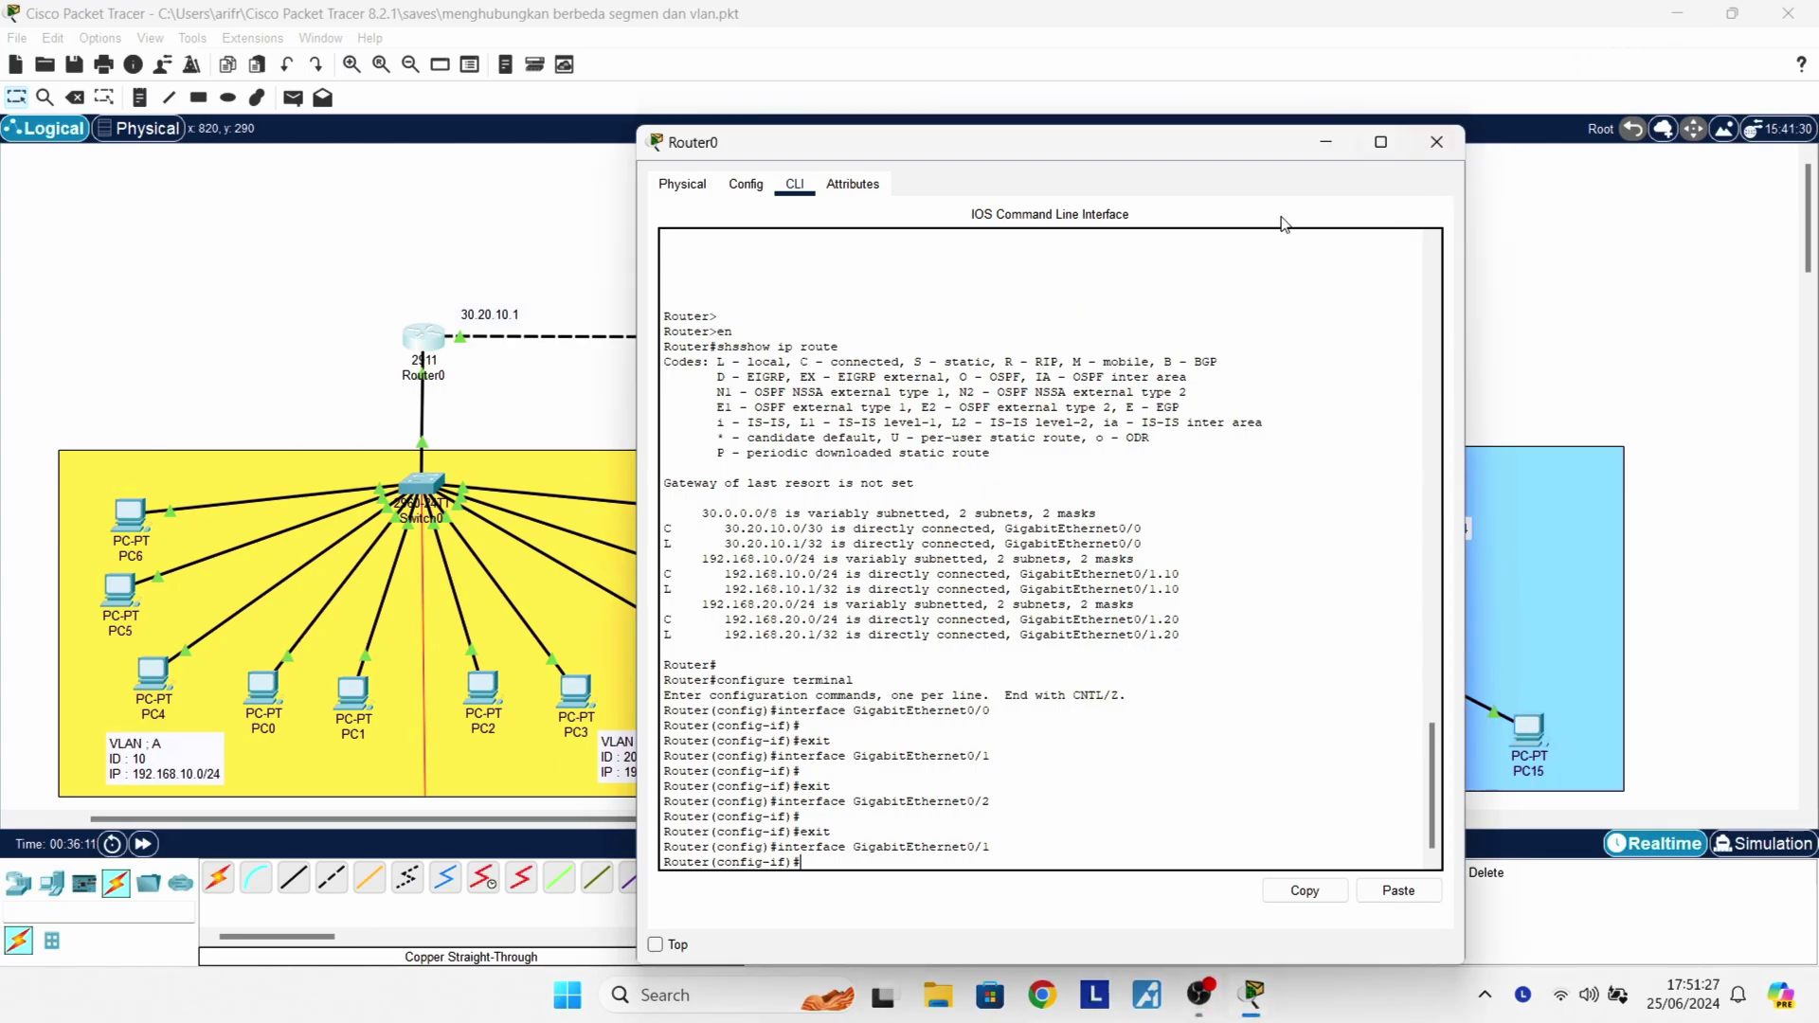
# Review the earlier OSPF commands and the routing table in Router0's command-line history
pyautogui.scroll(2, 846, 679)
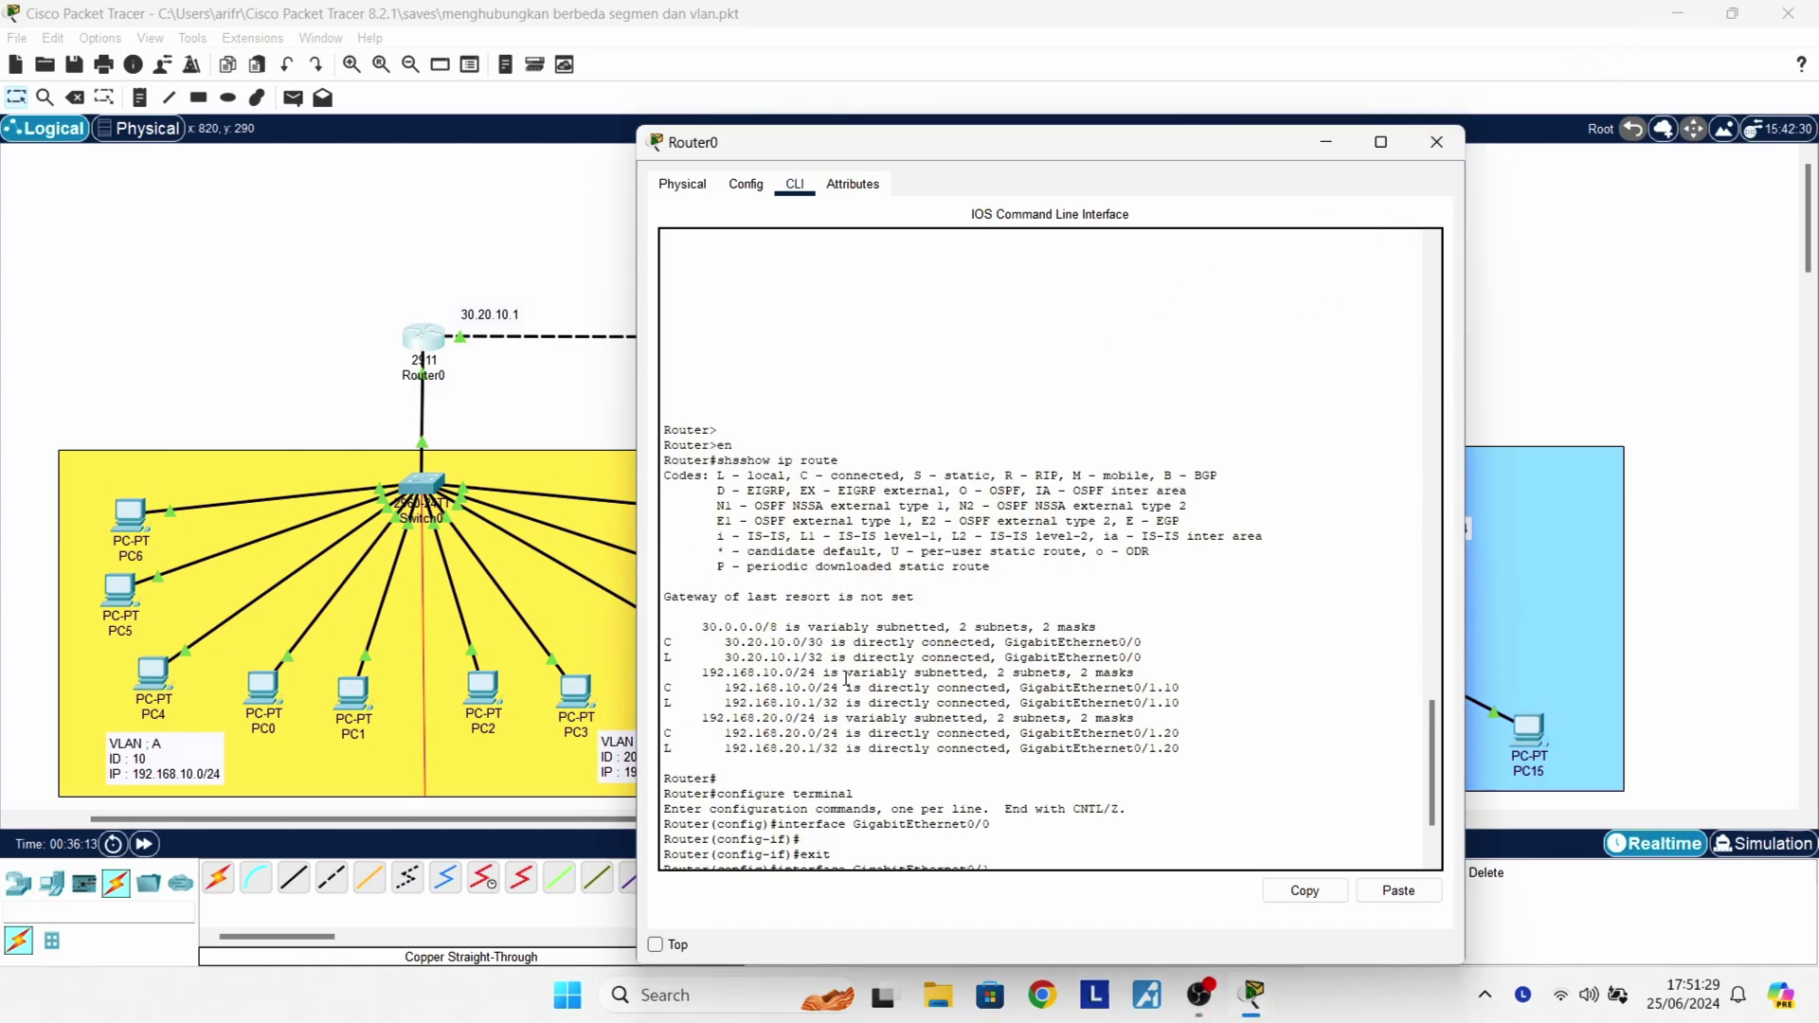
pyautogui.scroll(7, 847, 678)
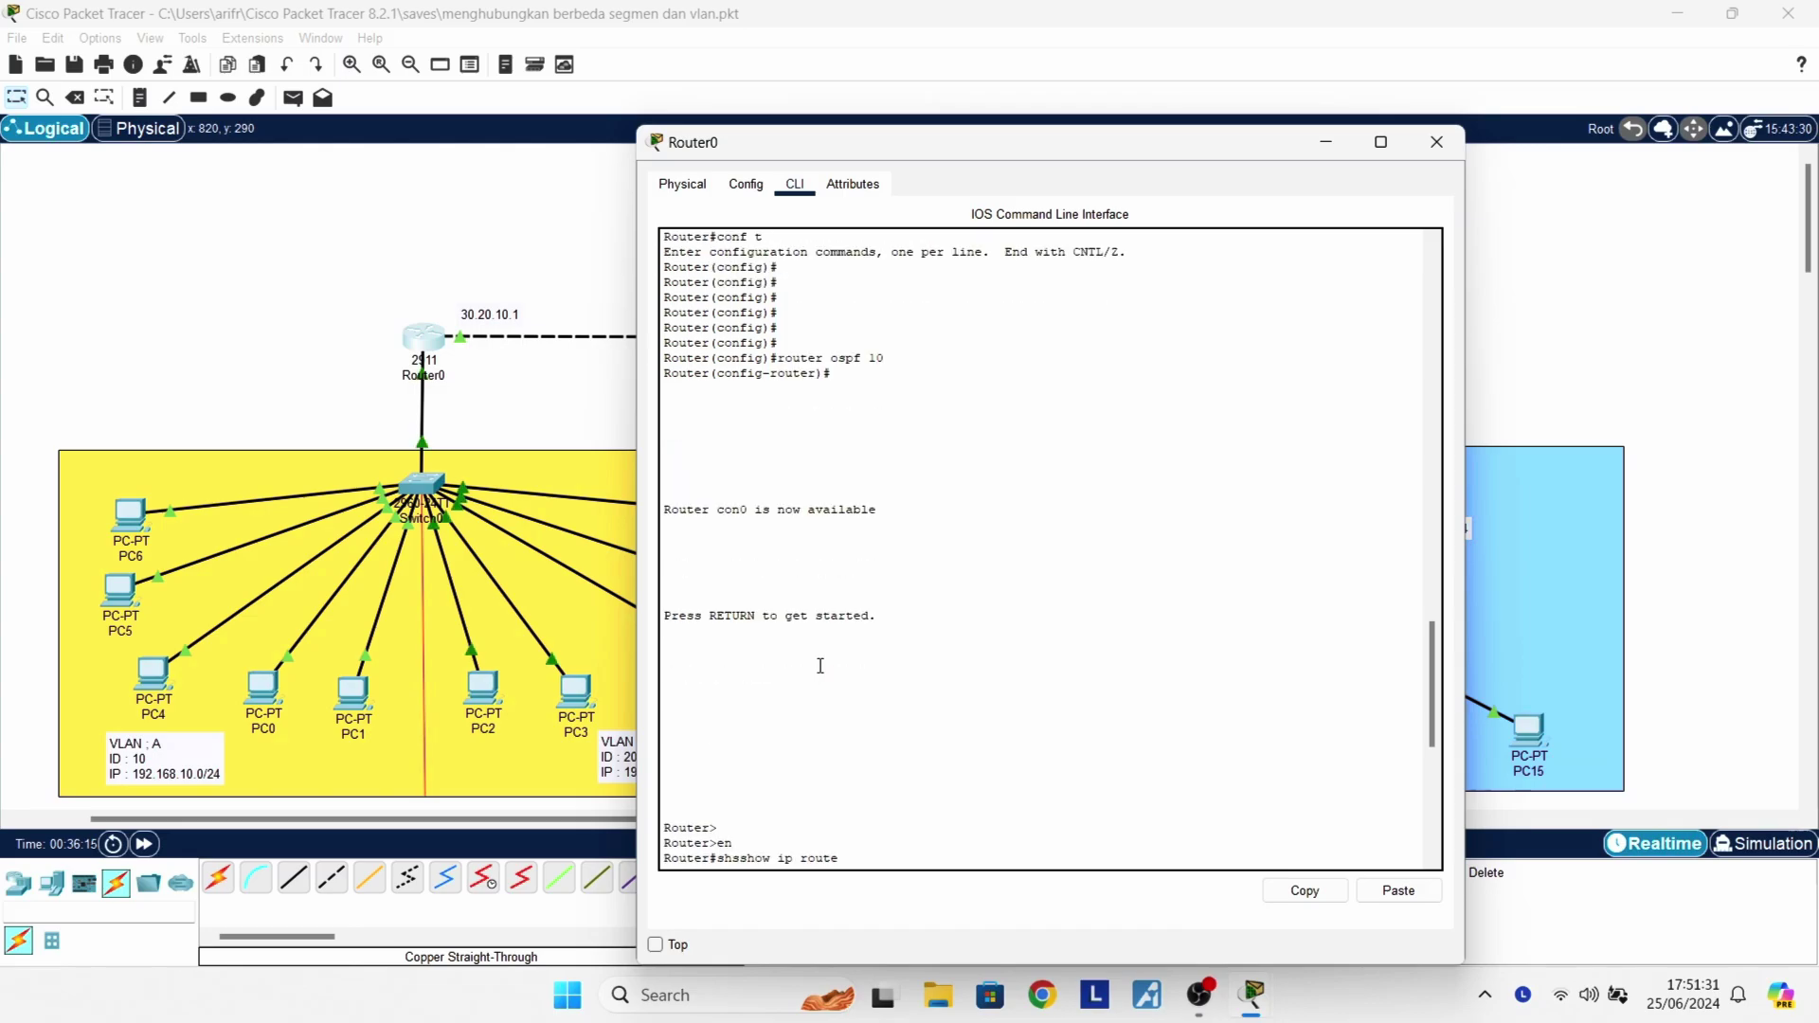
pyautogui.scroll(-9, 834, 682)
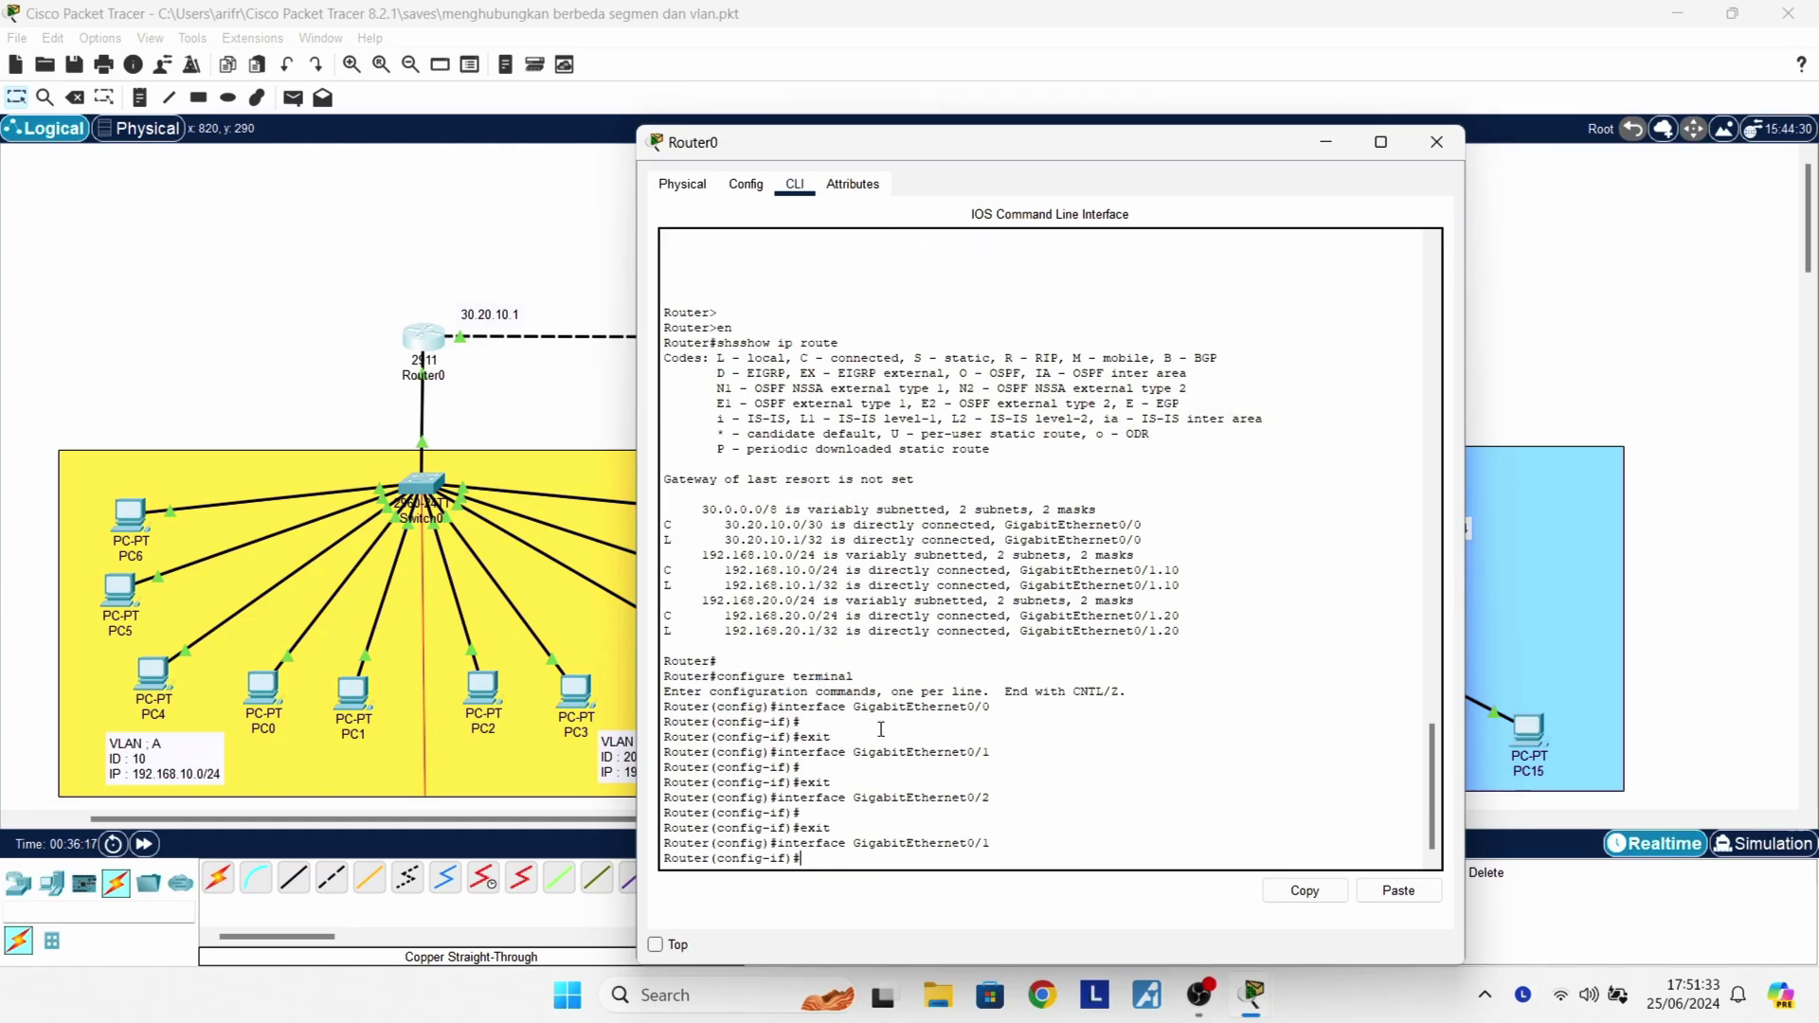
pyautogui.scroll(10, 846, 828)
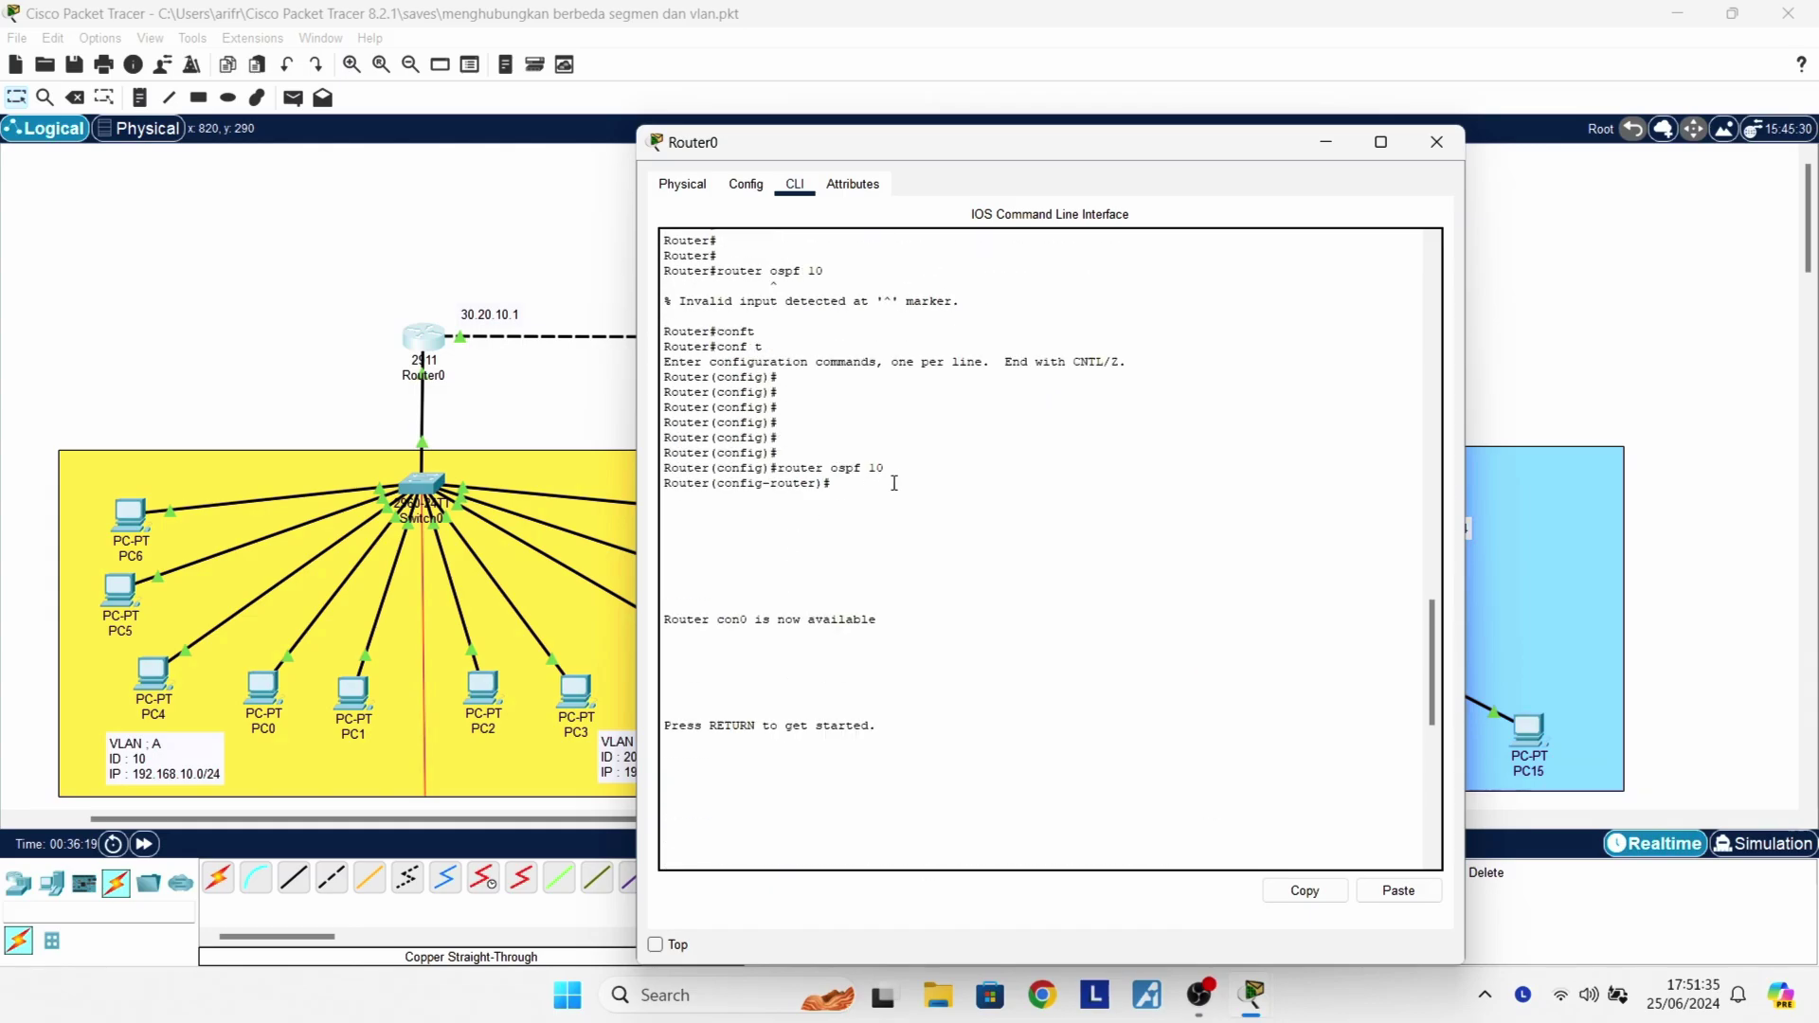
pyautogui.scroll(-2, 758, 569)
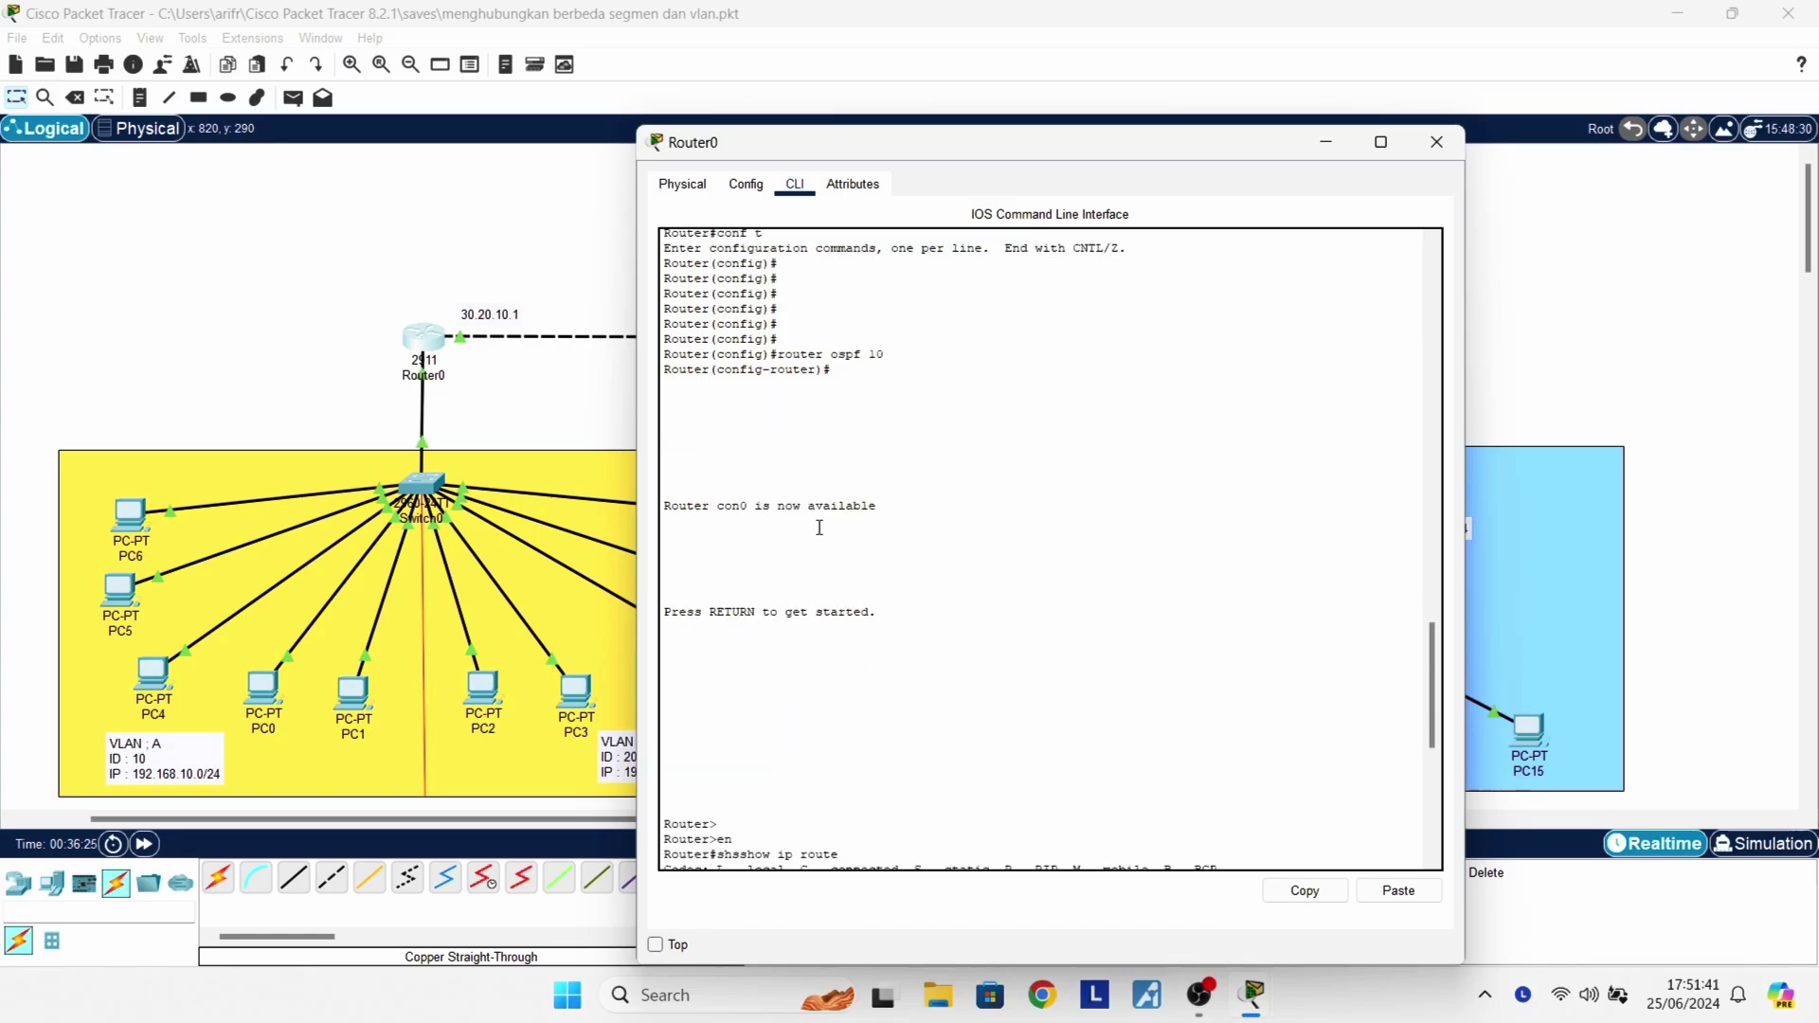
pyautogui.scroll(-8, 803, 704)
pyautogui.scroll(-1, 803, 704)
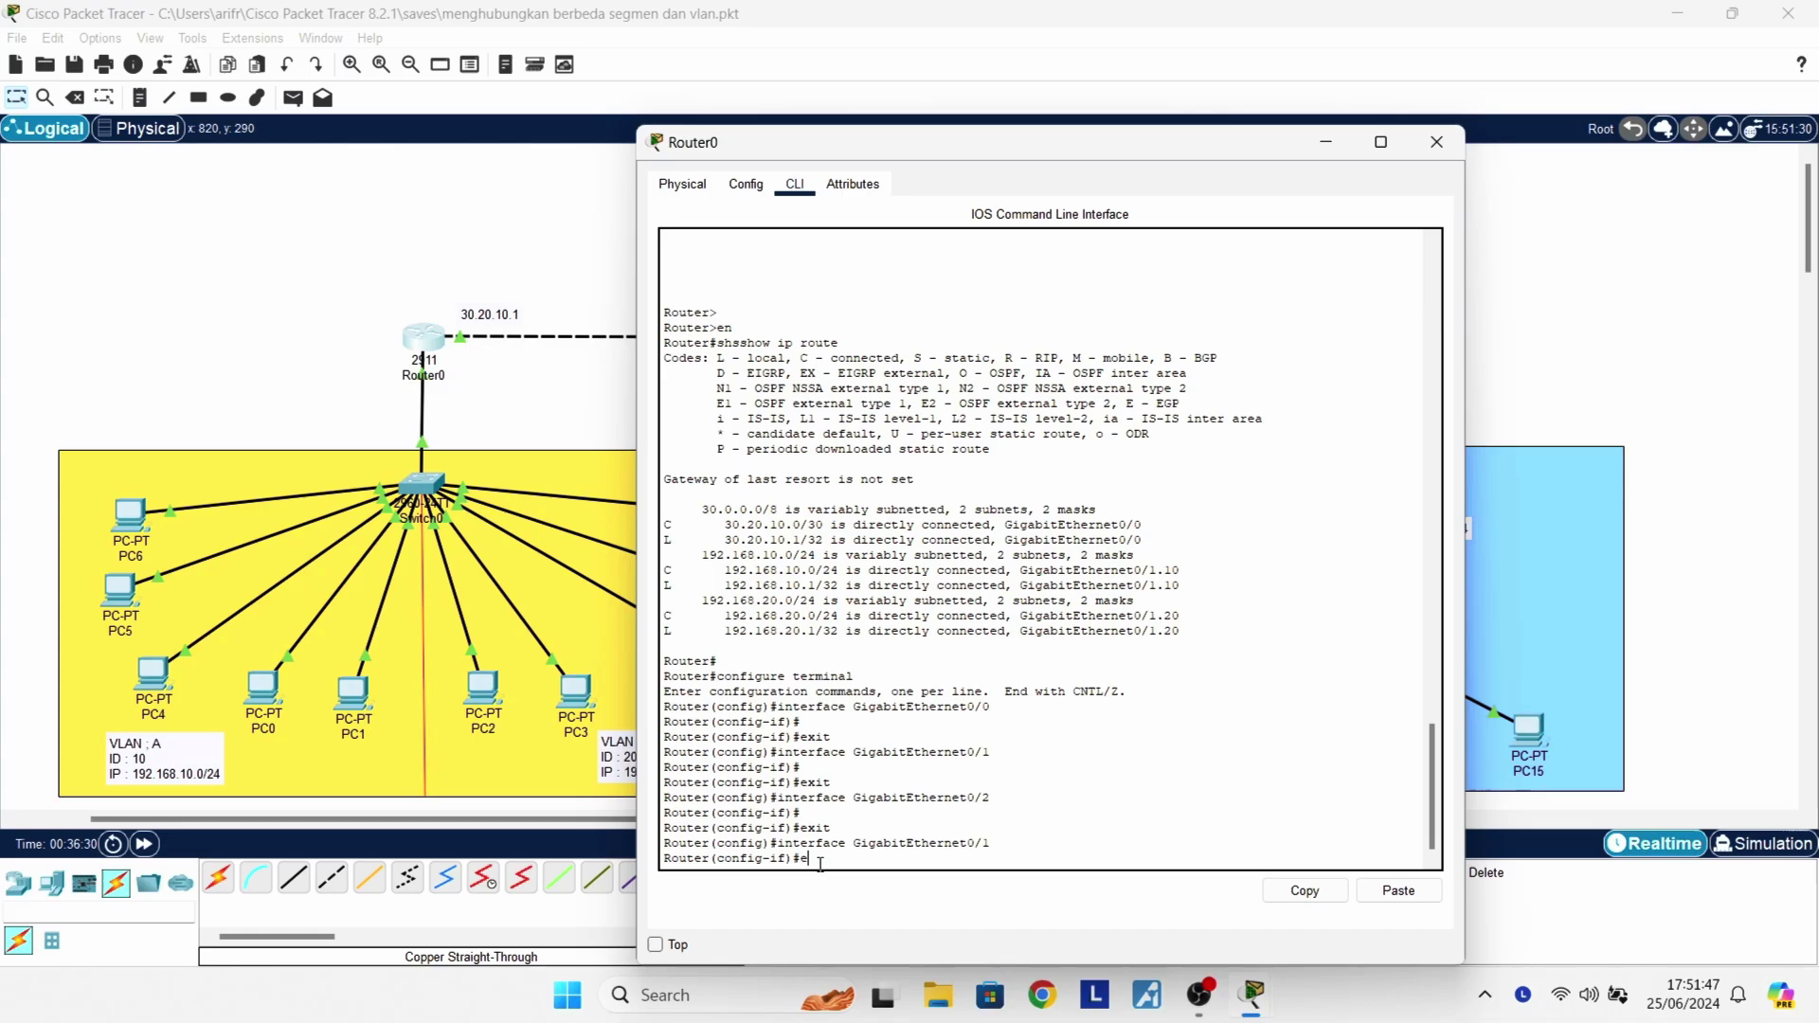
# Leave interface configuration mode on Router0 with "ex" and enter OSPF process 10 with "route ospf 10"
pyautogui.write('x')
pyautogui.press('Return')
pyautogui.press('Return')
pyautogui.press('Return')
pyautogui.press('Return')
pyautogui.press('Return')
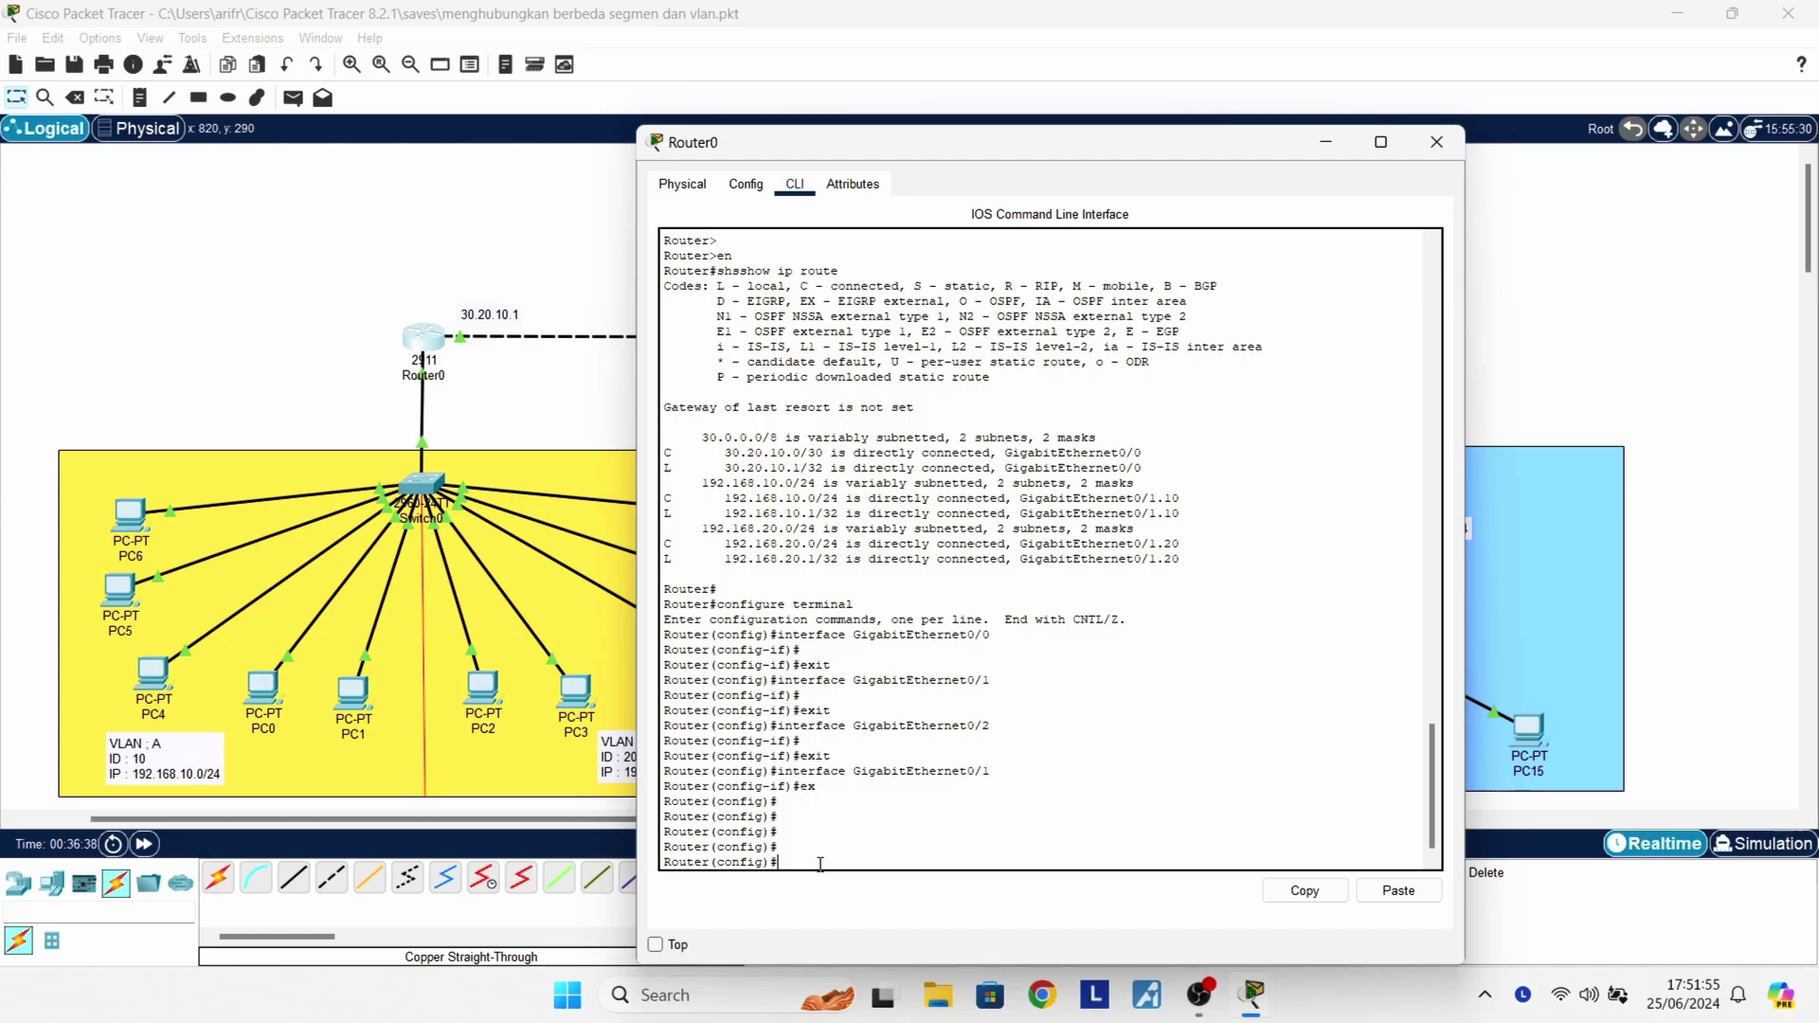
pyautogui.write('route')
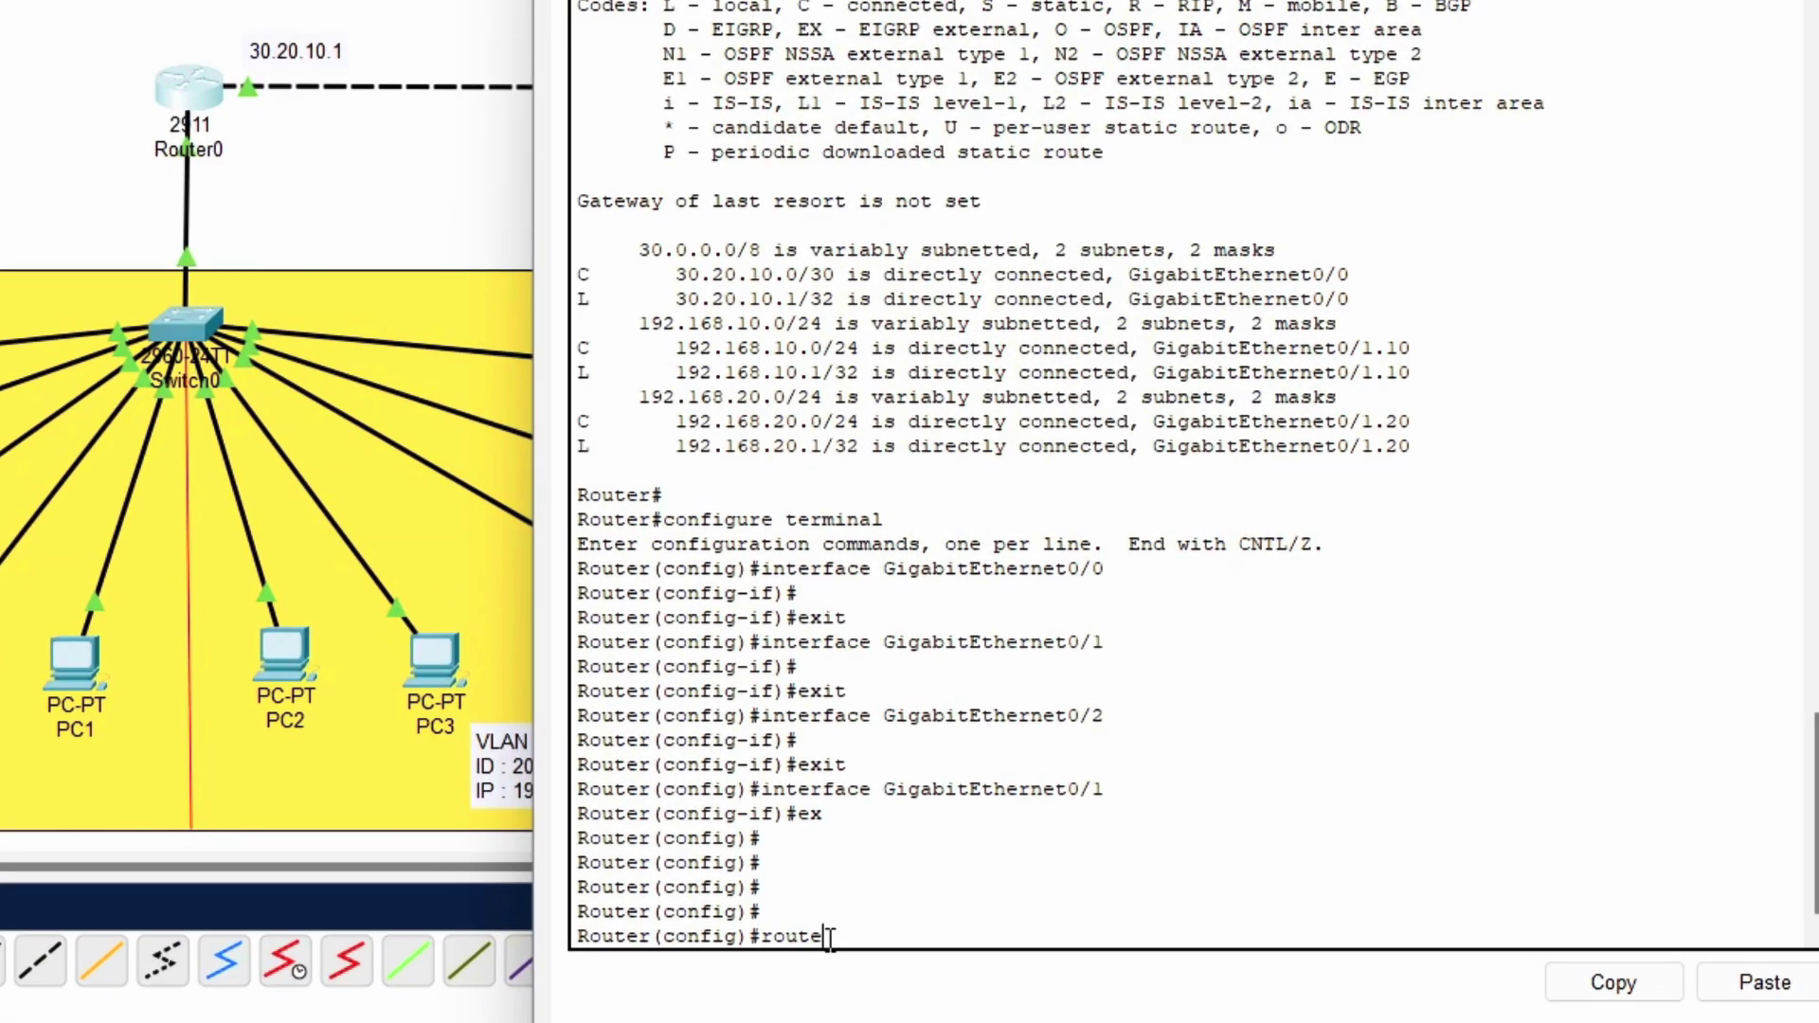
pyautogui.write(' ospf 10')
pyautogui.press('Return')
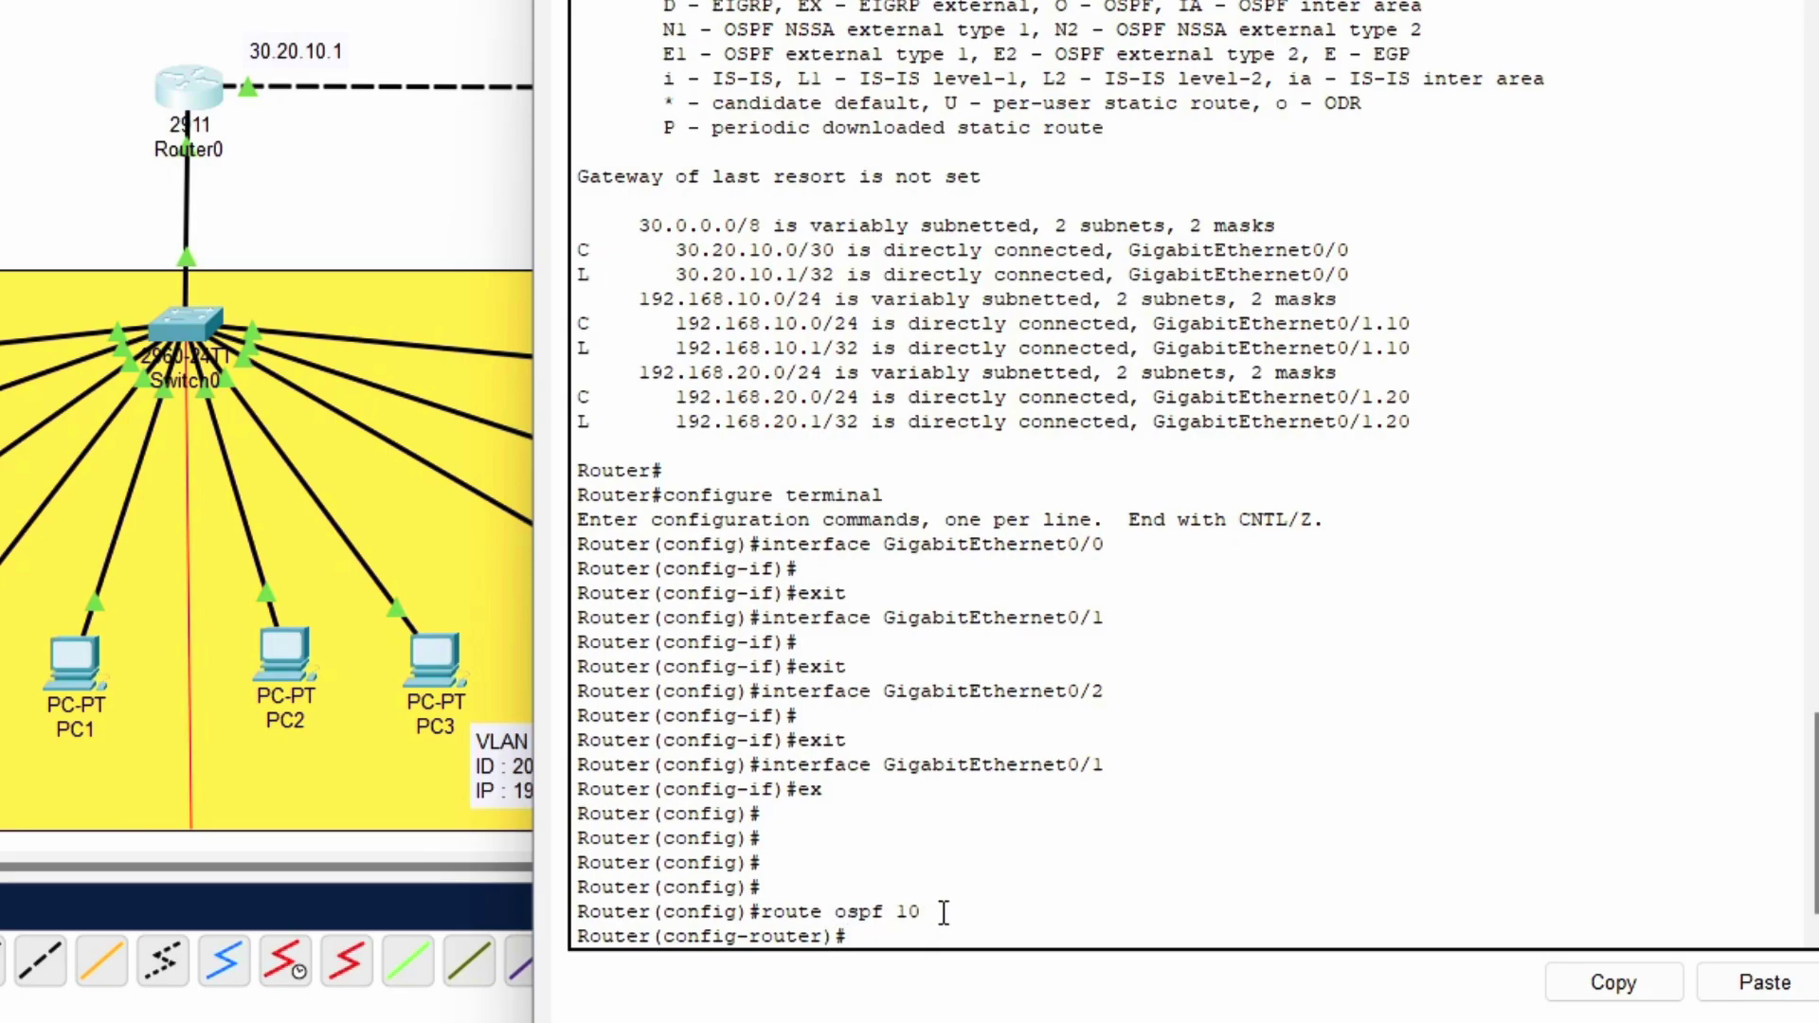
# Advertise VLAN A's network in Router0's OSPF process with "network 192.168.10.0 0.0.0.255 area 0"
pyautogui.write('network')
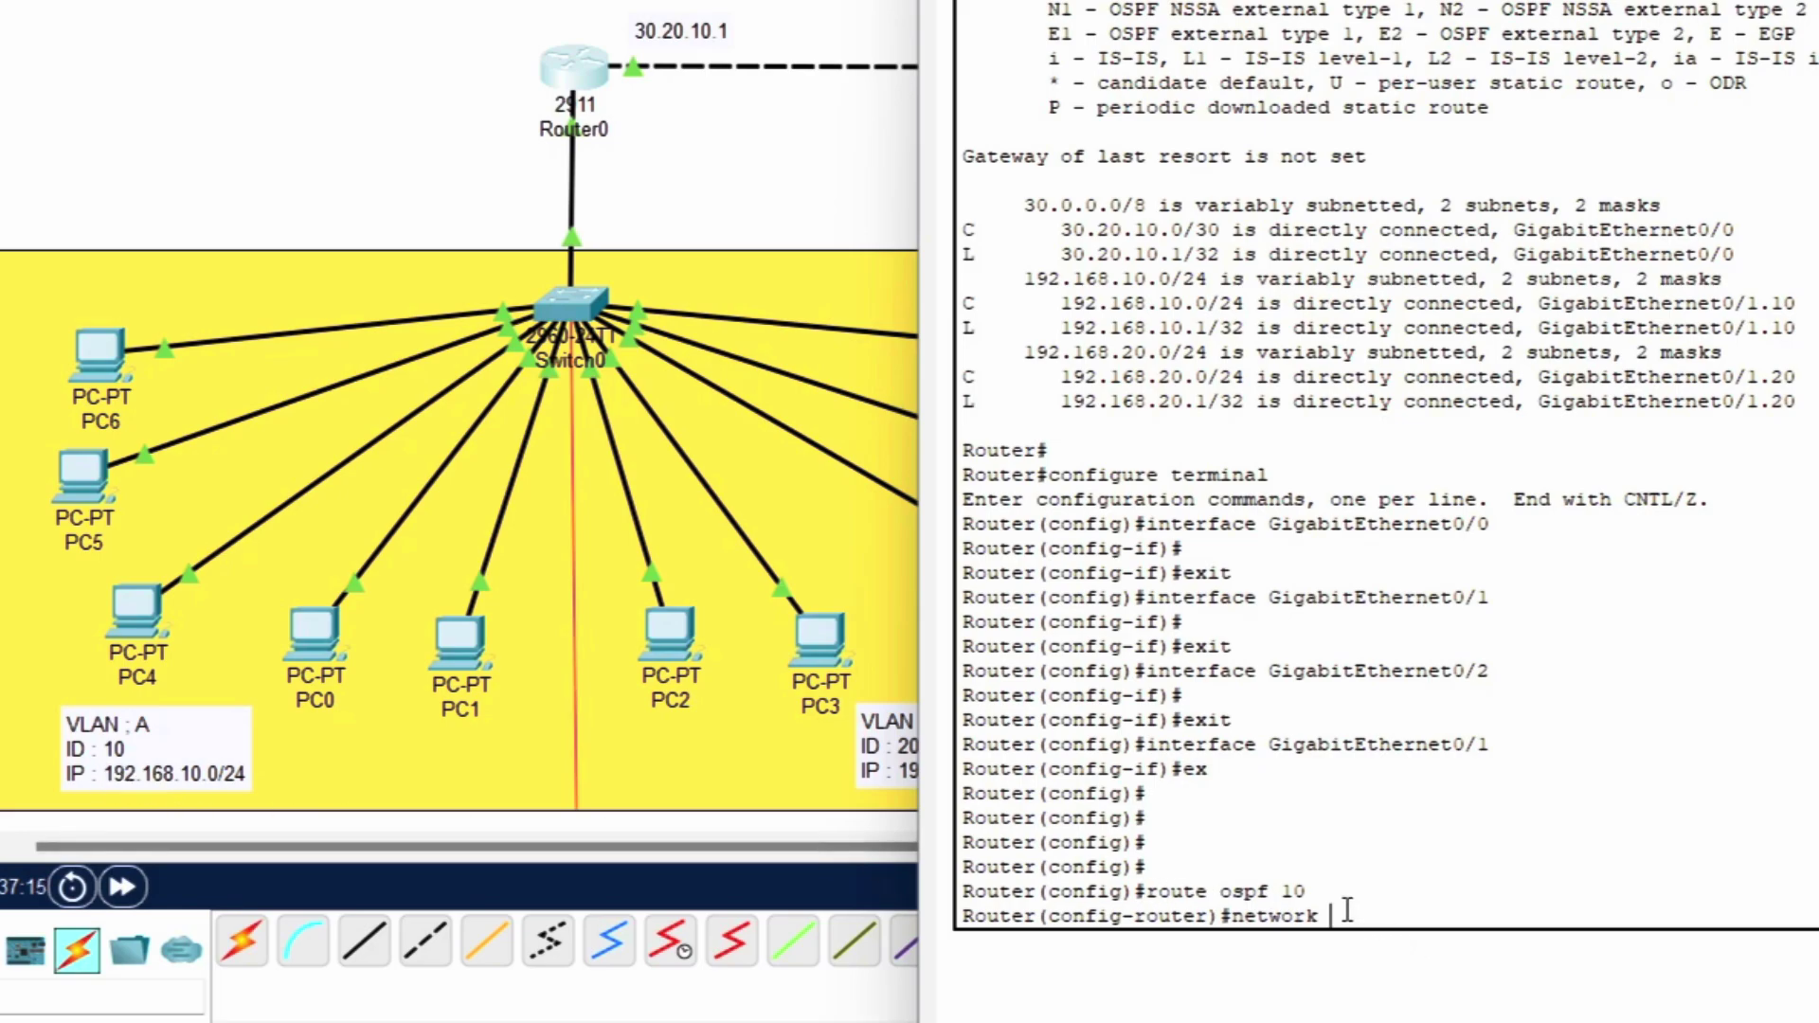
pyautogui.write('192.168.10.0')
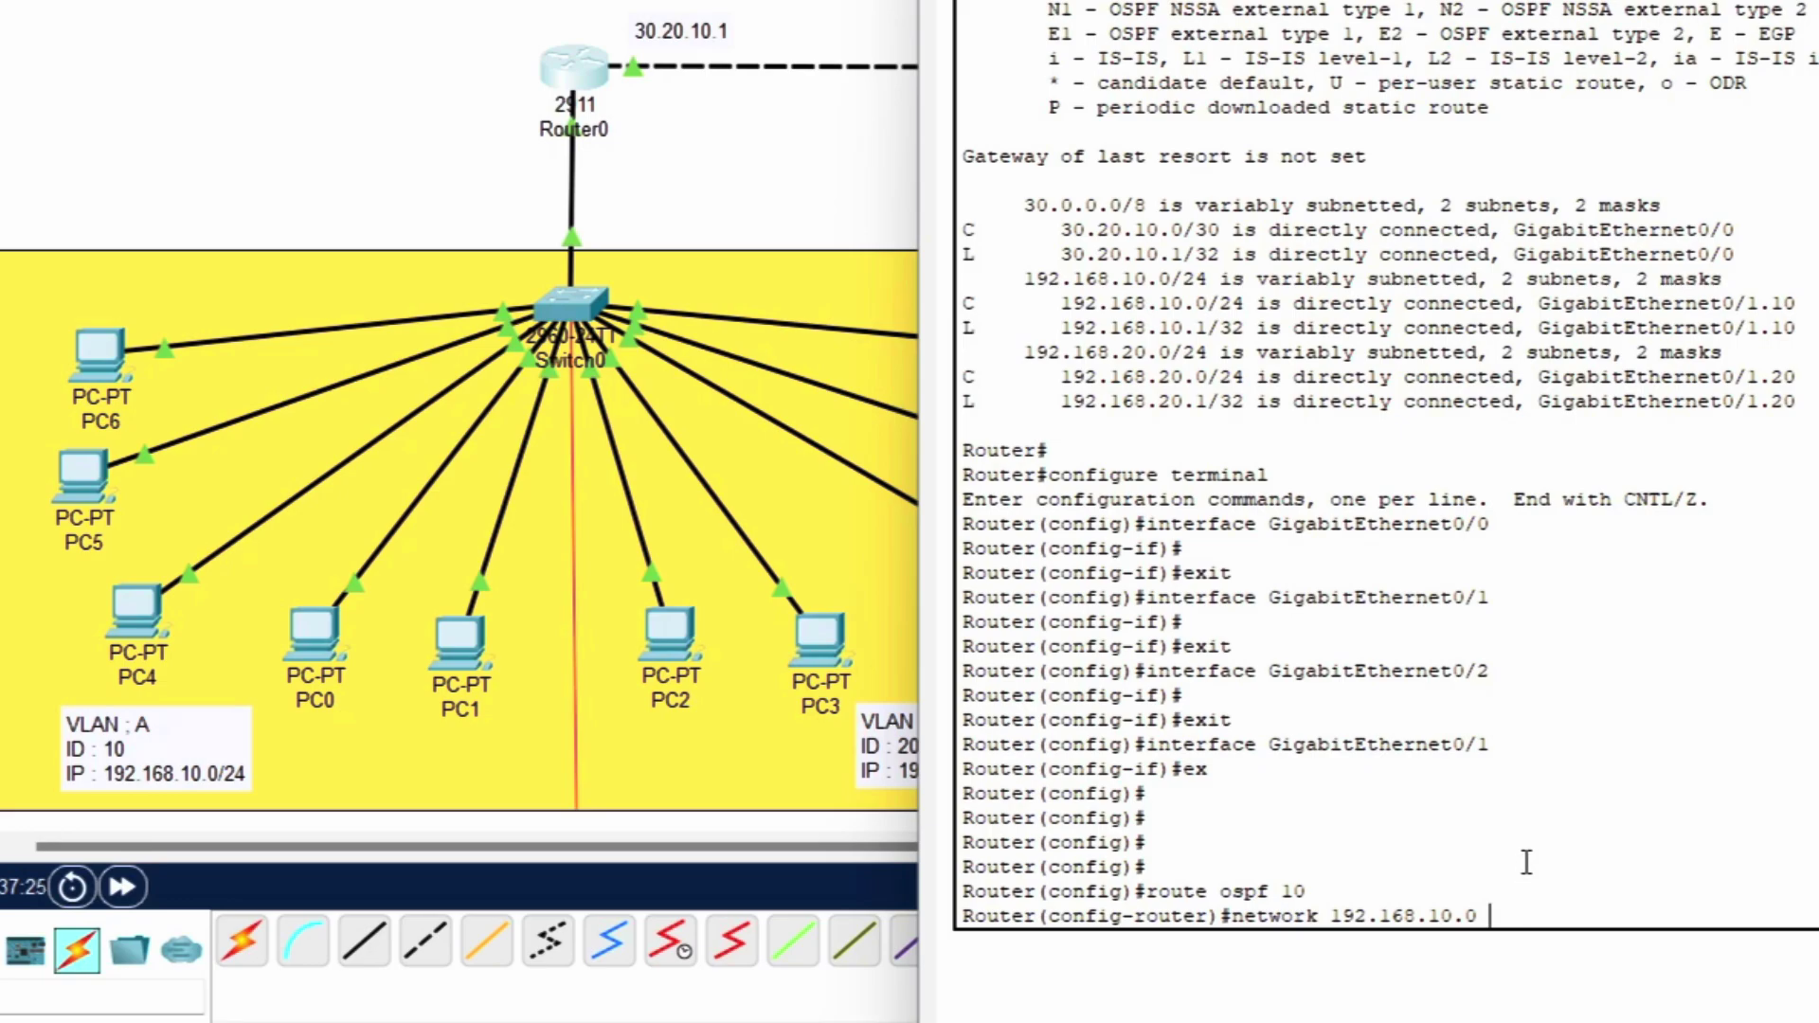
pyautogui.write('0.0.0.255 area 0')
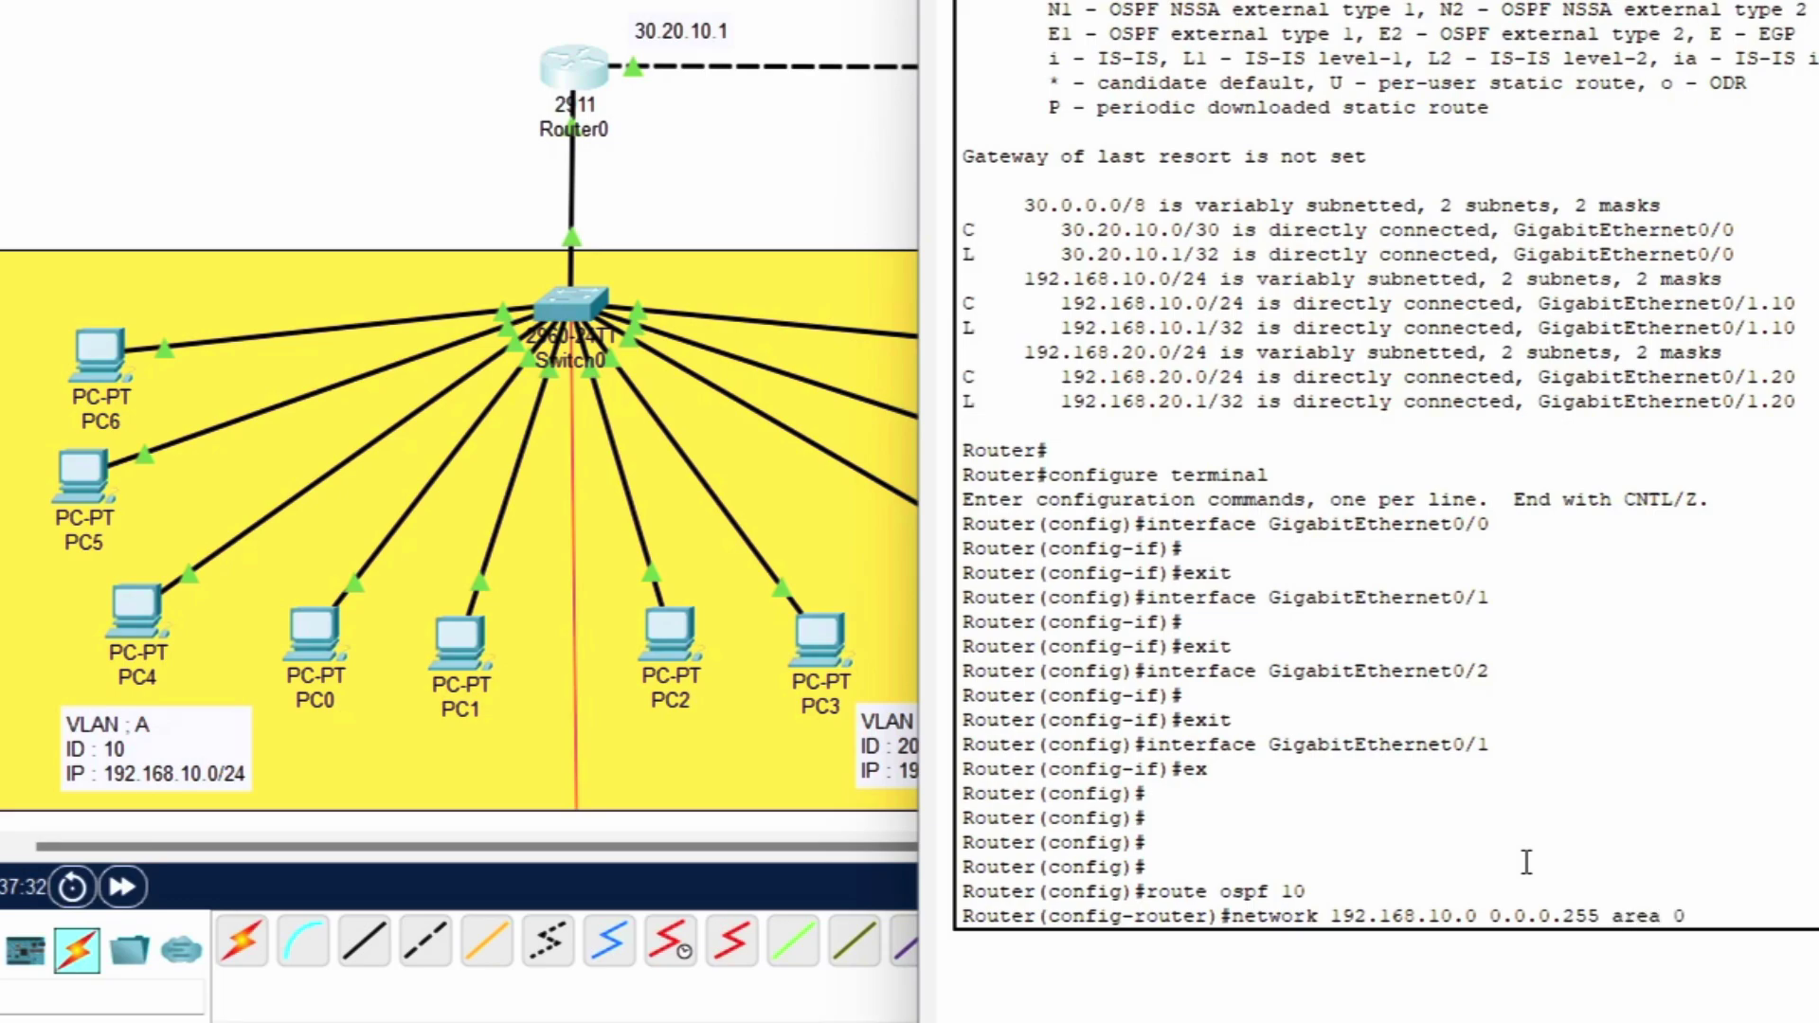
pyautogui.press('Return')
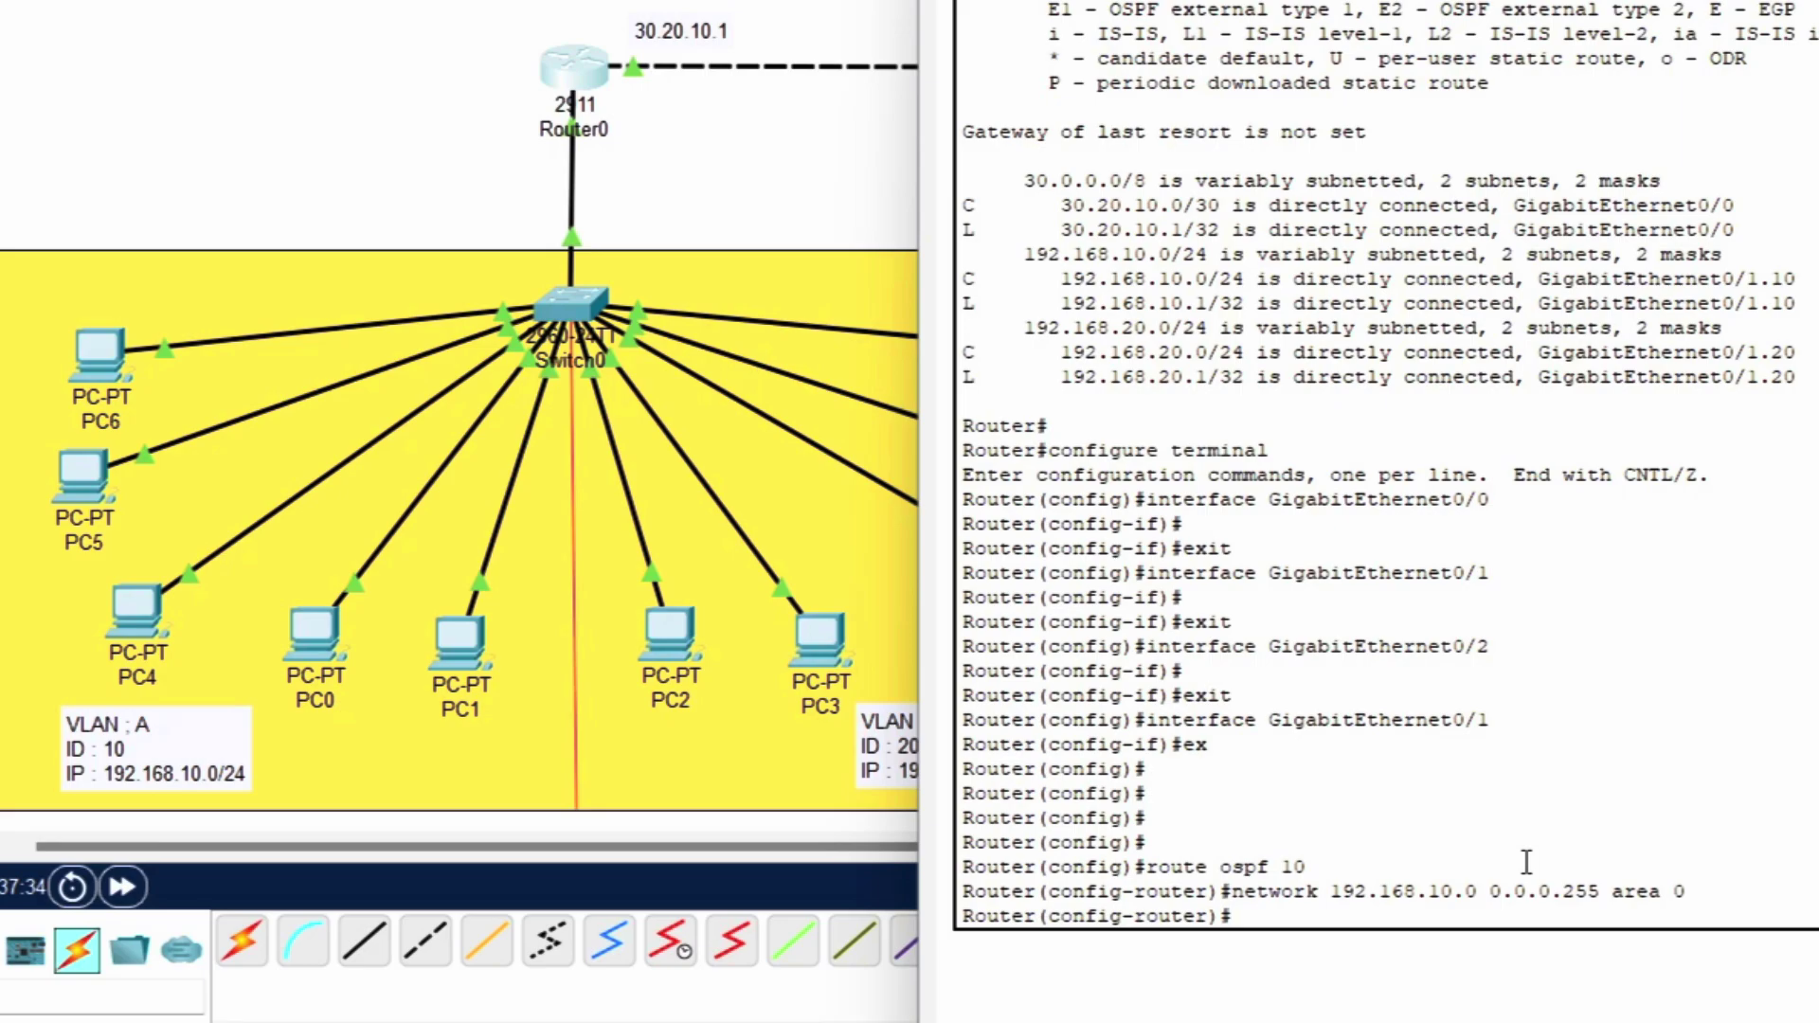
# Recall and edit the network command to advertise the inter-router link on Router0 as "network 30.20.10.0 0.0.0.255 area 0"
pyautogui.press('Up')
pyautogui.press('Left')
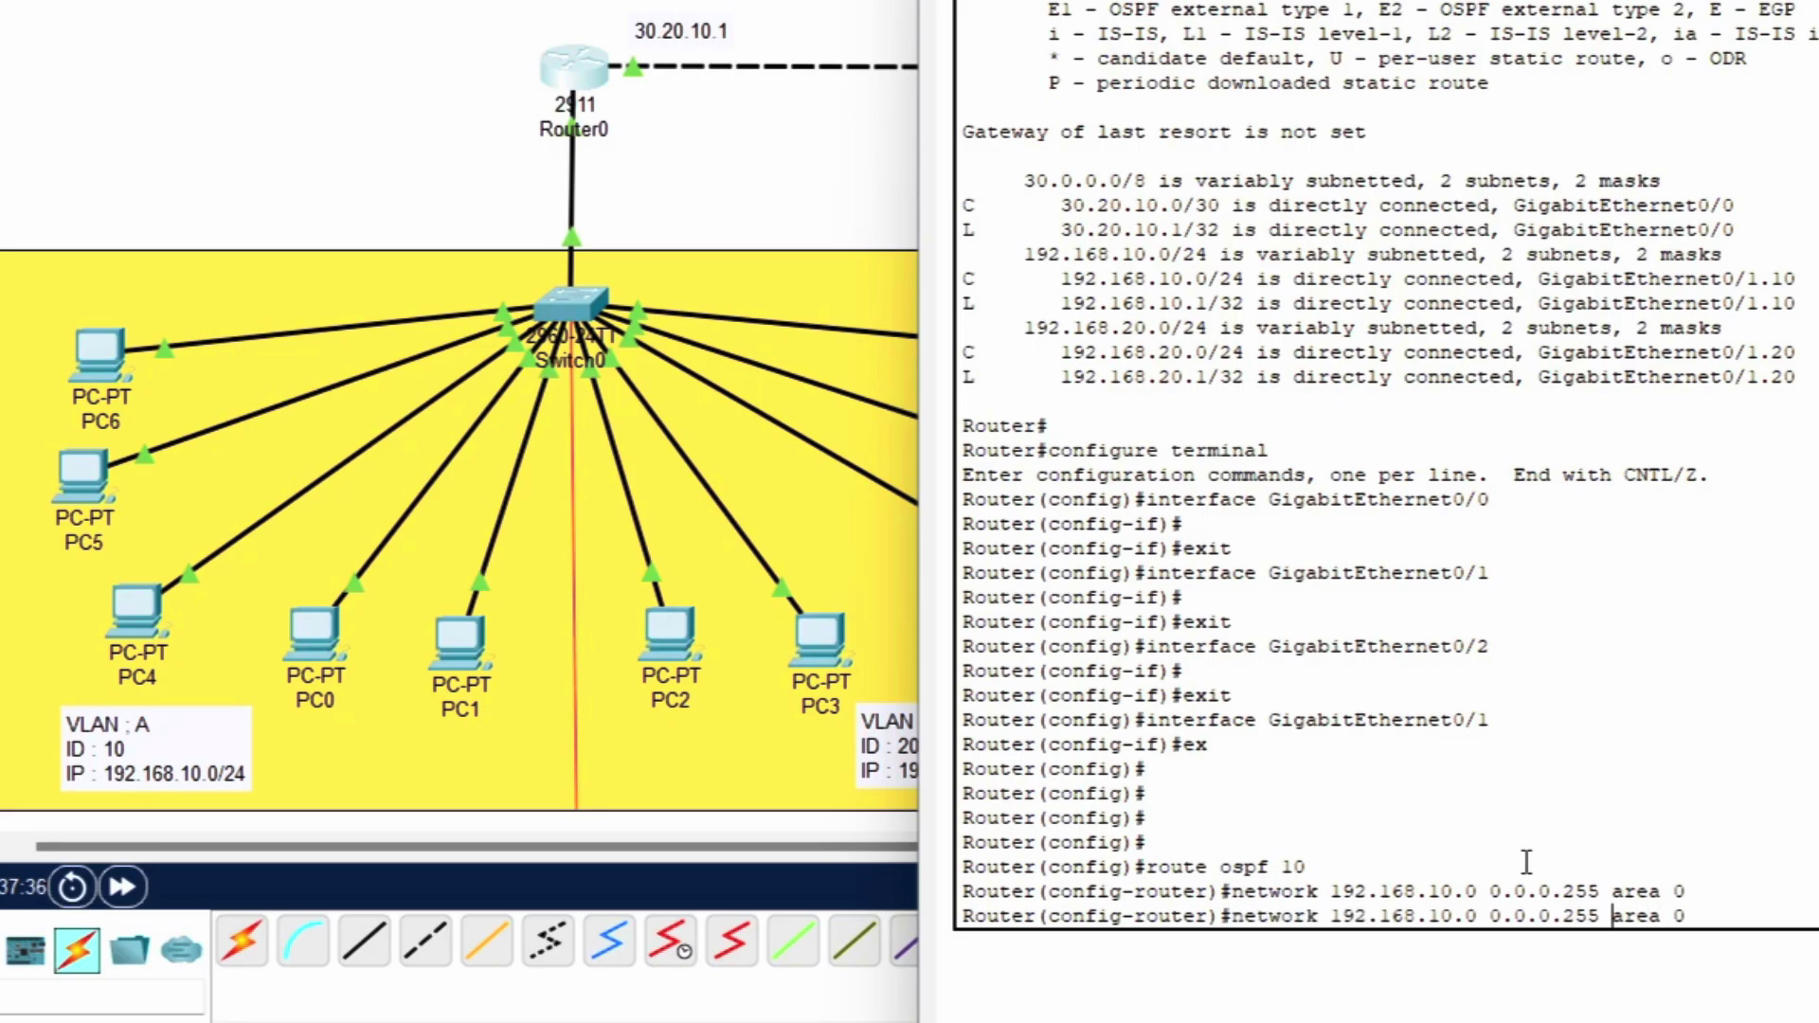
pyautogui.press('Left')
pyautogui.press('Left')
pyautogui.press('Left')
pyautogui.press('Left')
pyautogui.press('Left')
pyautogui.press('Left')
pyautogui.press('Left')
pyautogui.press('Left')
pyautogui.press('Left')
pyautogui.press('Left')
pyautogui.press('Left')
pyautogui.press('Left')
pyautogui.press('Left')
pyautogui.press('BackSpace')
pyautogui.press('BackSpace')
pyautogui.press('BackSpace')
pyautogui.press('BackSpace')
pyautogui.press('BackSpace')
pyautogui.press('BackSpace')
pyautogui.press('BackSpace')
pyautogui.press('BackSpace')
pyautogui.press('BackSpace')
pyautogui.press('BackSpace')
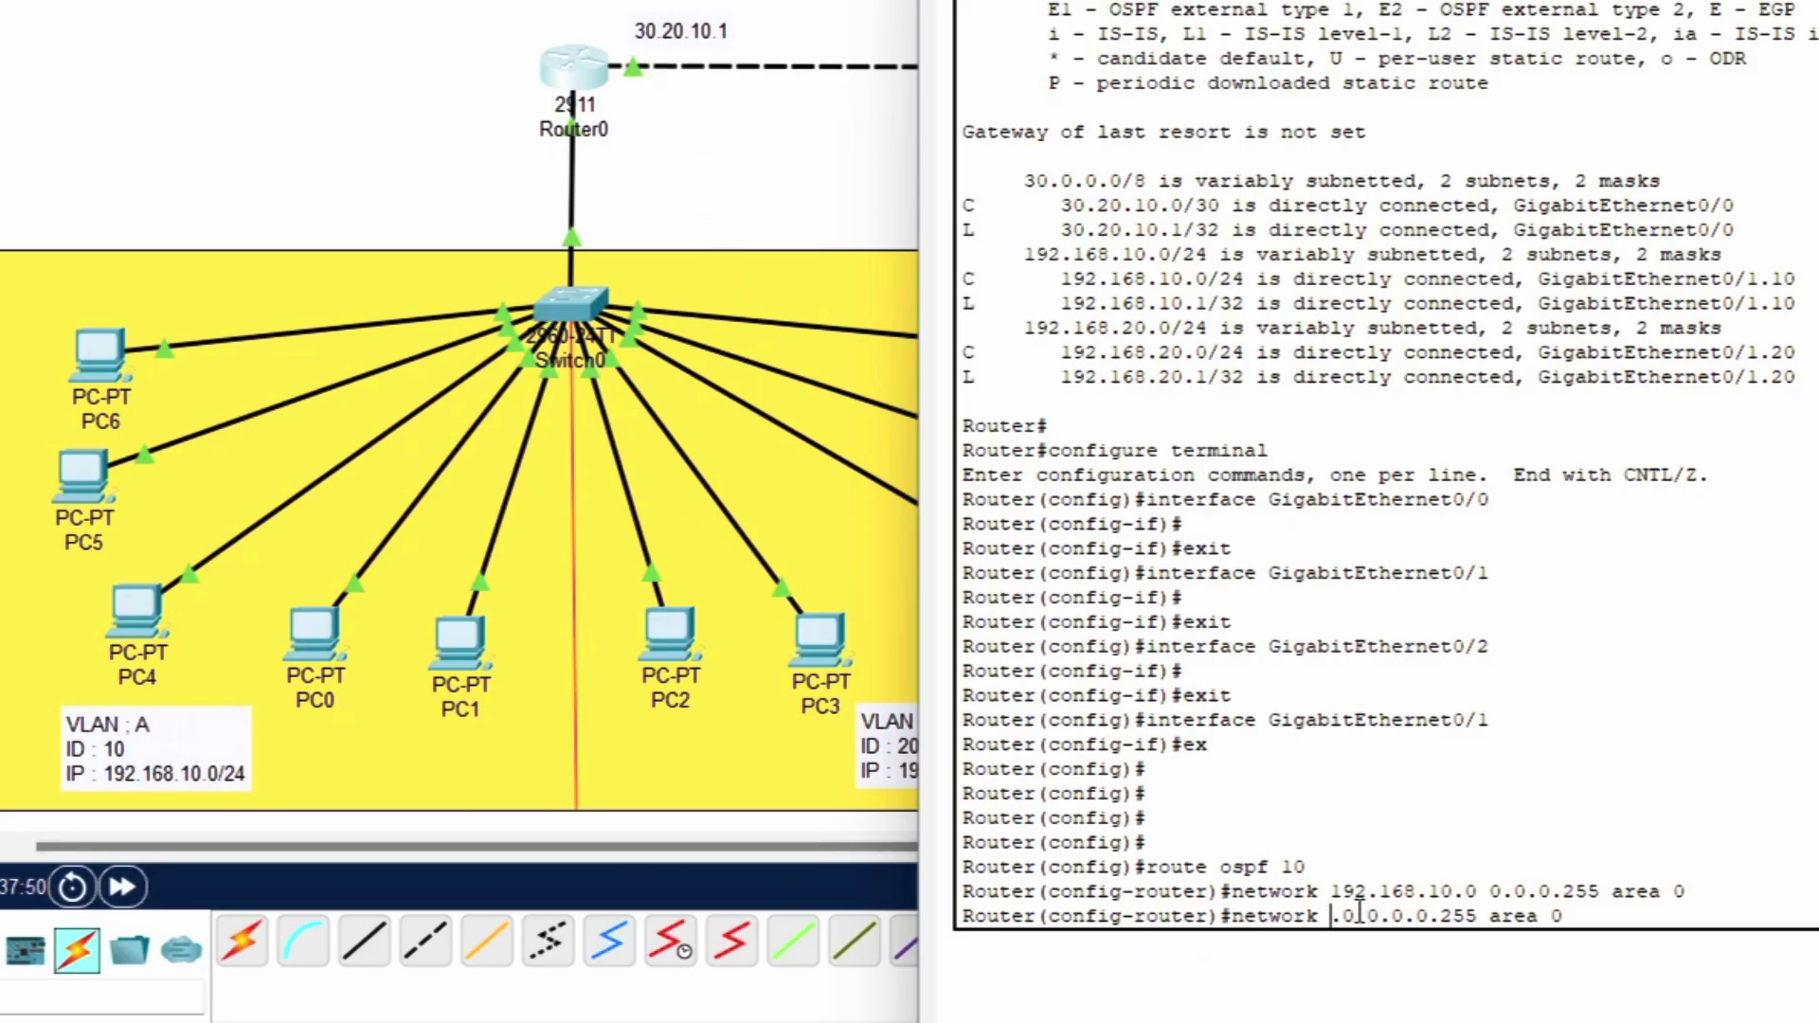
pyautogui.write('30.20.10')
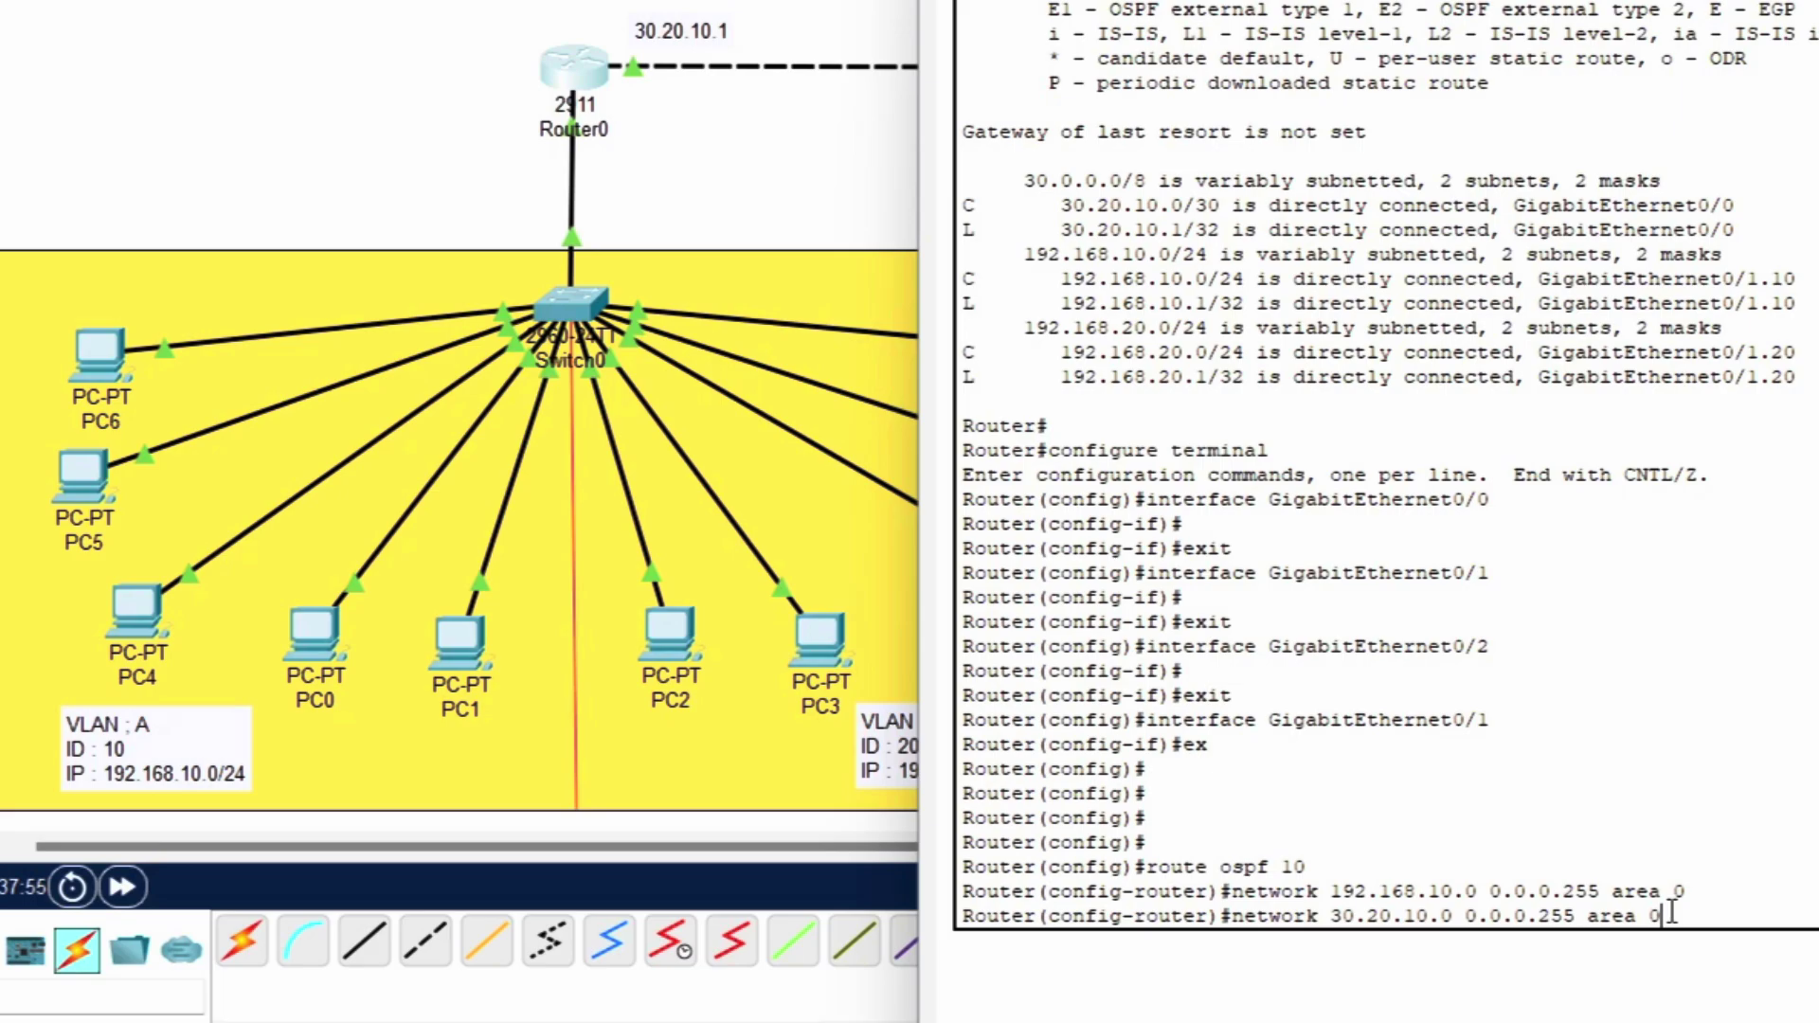
pyautogui.press('Return')
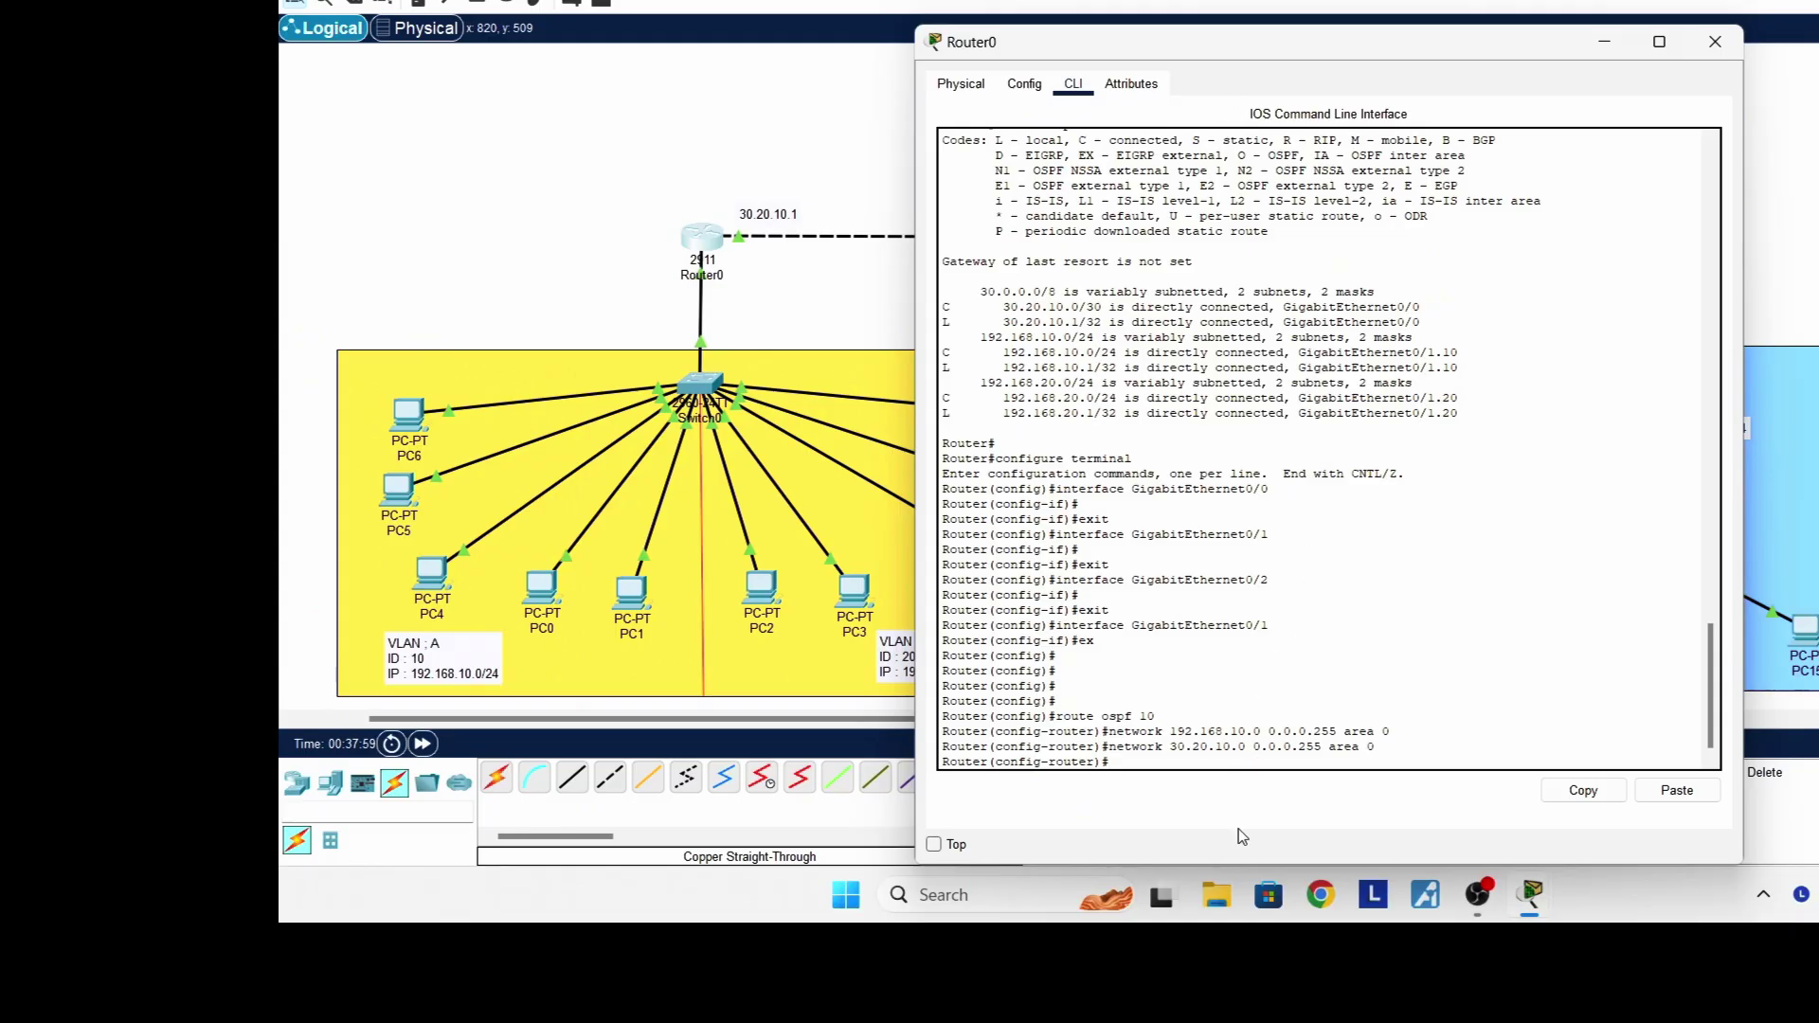
# Uncover the VLAN B label behind the Router0 window and advertise that VLAN with "network 192.168.20.0 0.0.0.255 area 0"
pyautogui.moveTo(1251, 863); pyautogui.dragTo(1263, 460)
pyautogui.moveTo(1261, 47); pyautogui.dragTo(1115, 57)
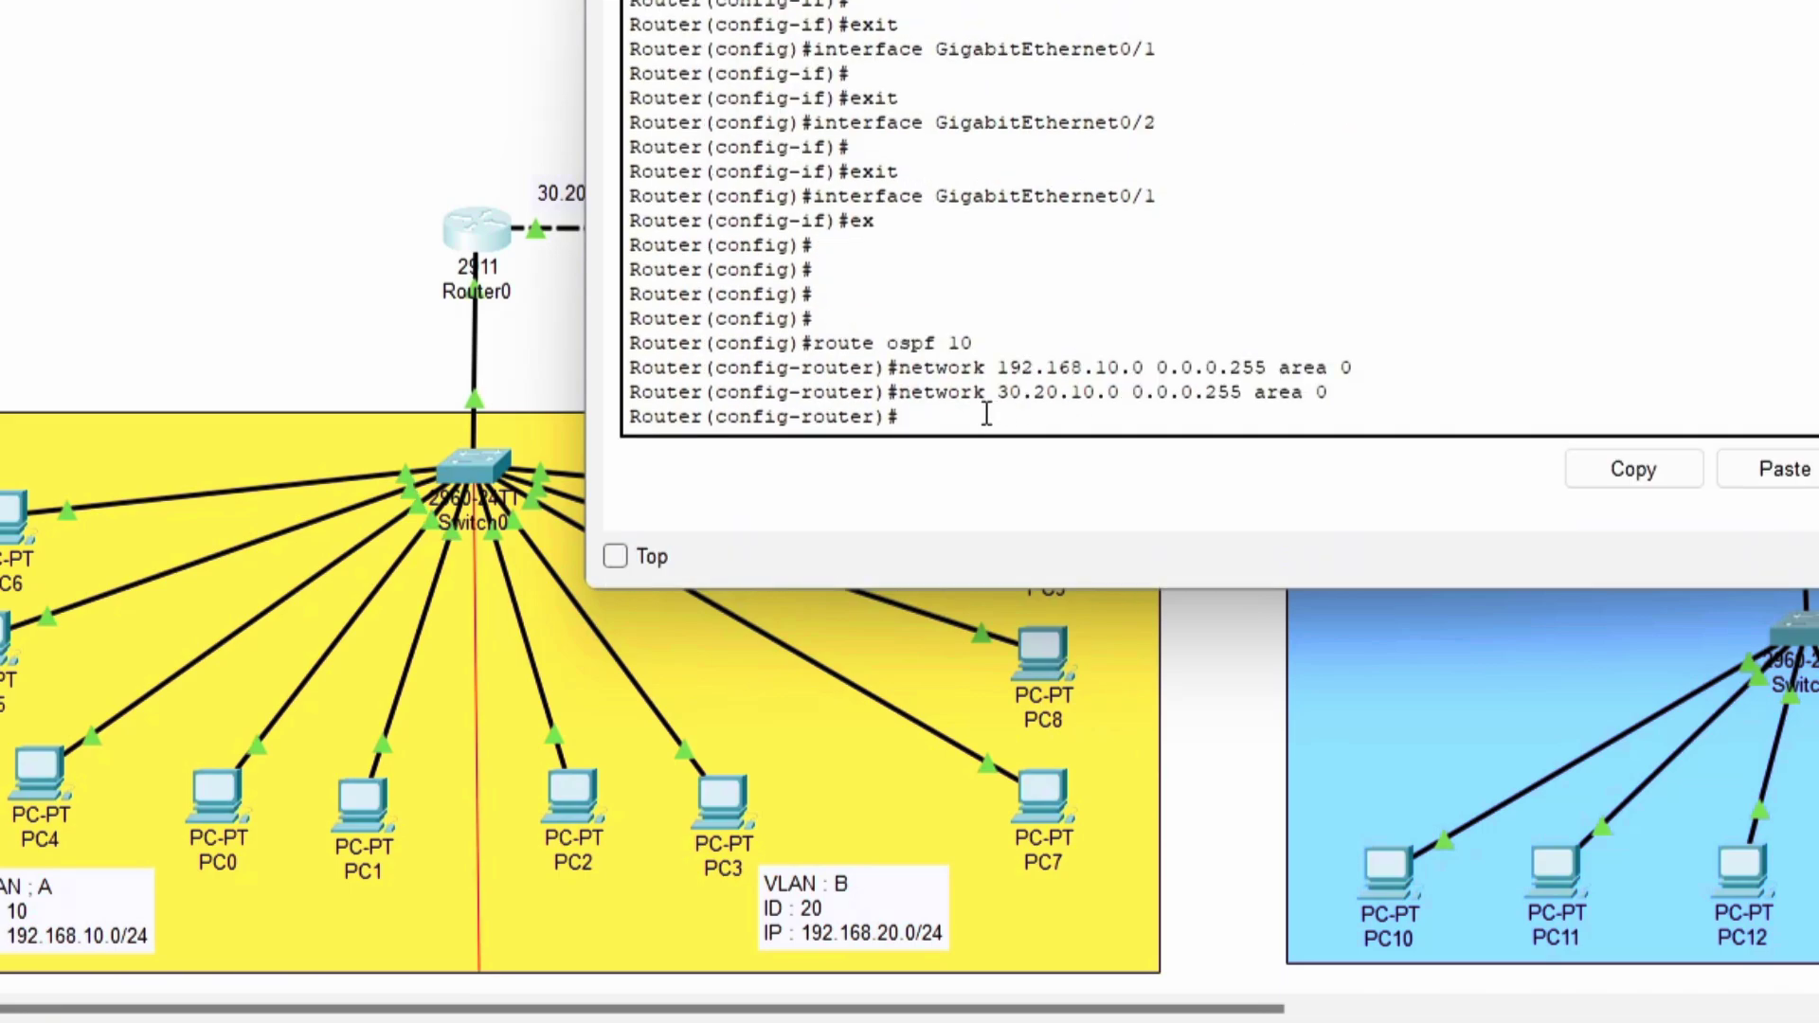
pyautogui.press('Up')
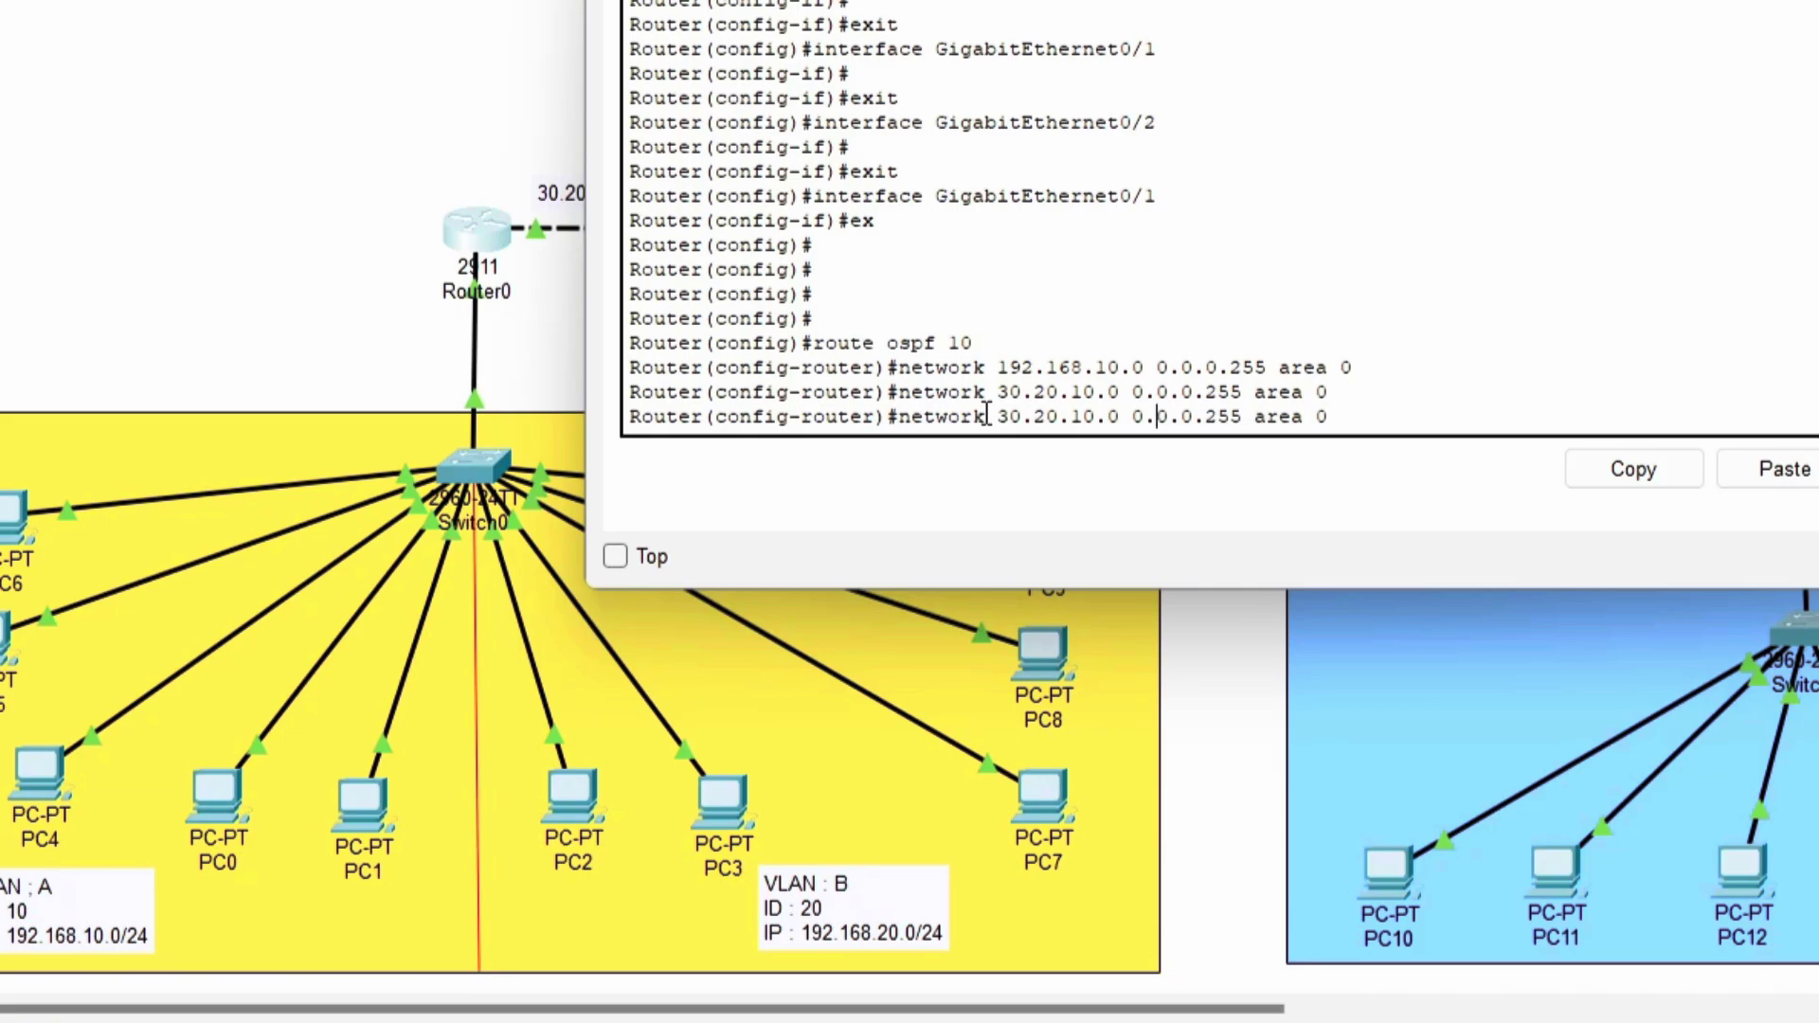
pyautogui.press('Left')
pyautogui.press('Left')
pyautogui.press('Left')
pyautogui.press('Left')
pyautogui.press('Left')
pyautogui.press('BackSpace')
pyautogui.press('BackSpace')
pyautogui.press('BackSpace')
pyautogui.press('BackSpace')
pyautogui.press('BackSpace')
pyautogui.press('BackSpace')
pyautogui.press('BackSpace')
pyautogui.press('BackSpace')
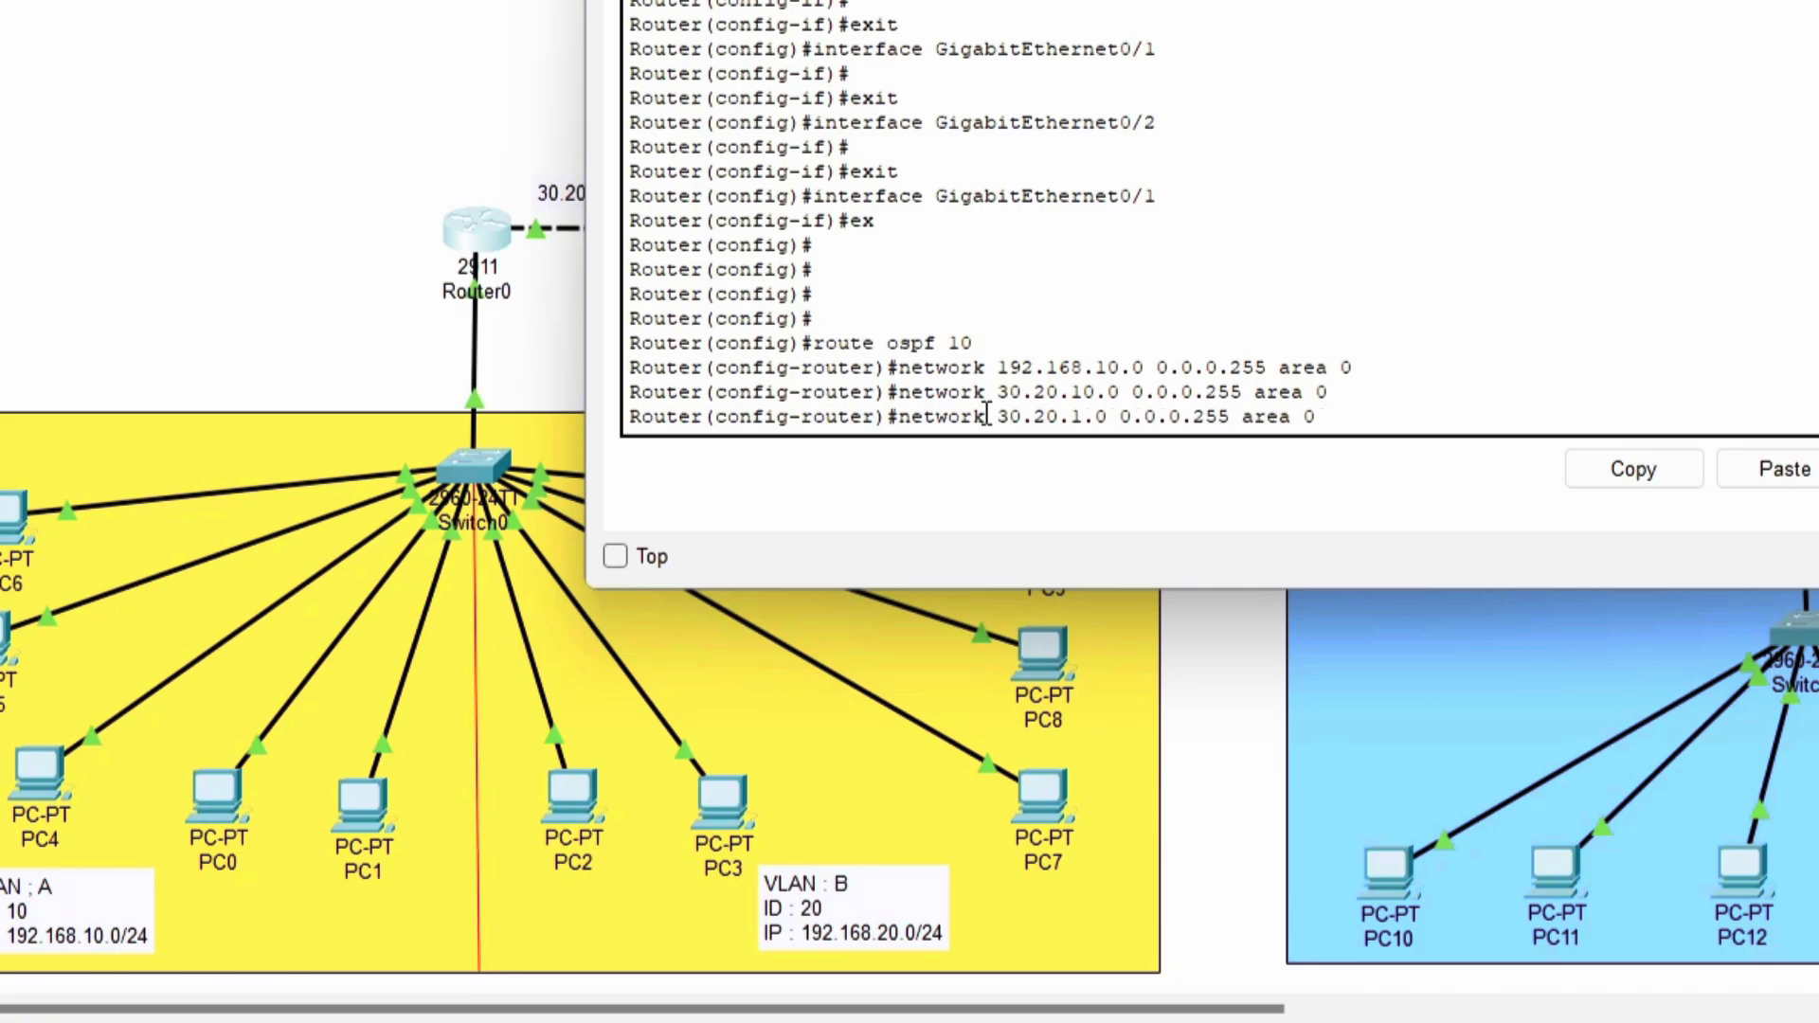
pyautogui.write('192.168')
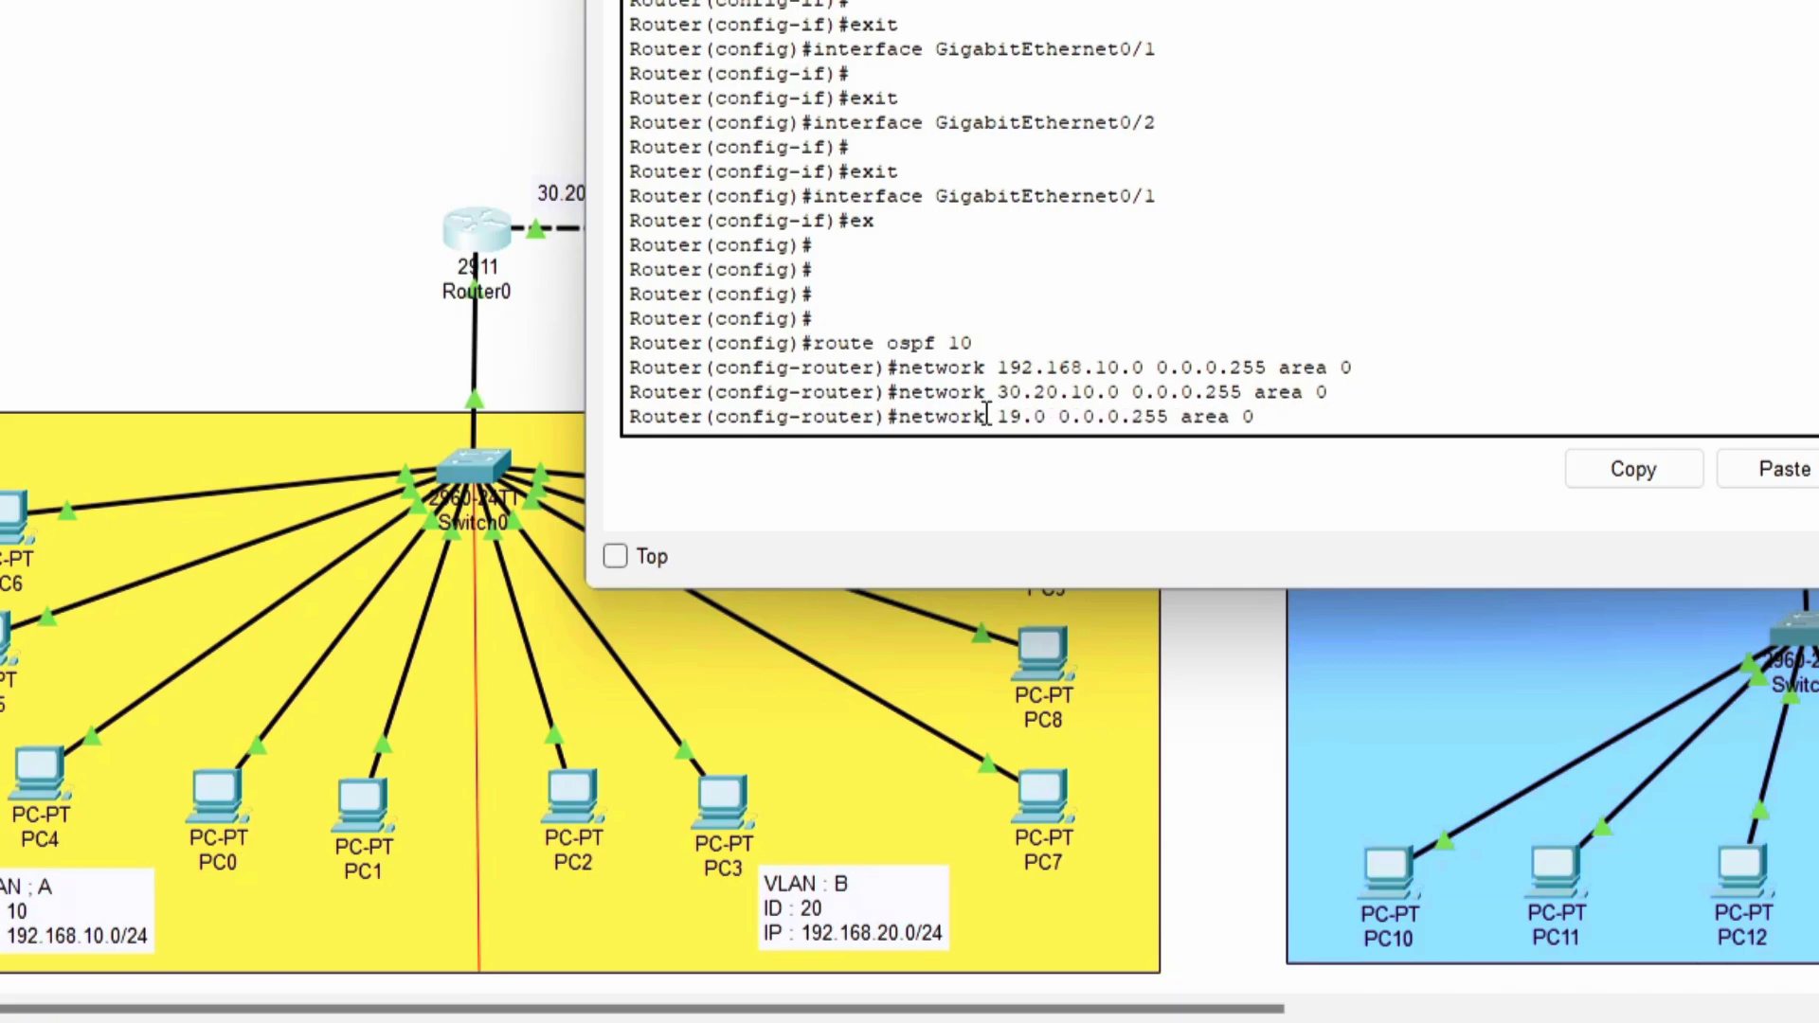
pyautogui.write('.20')
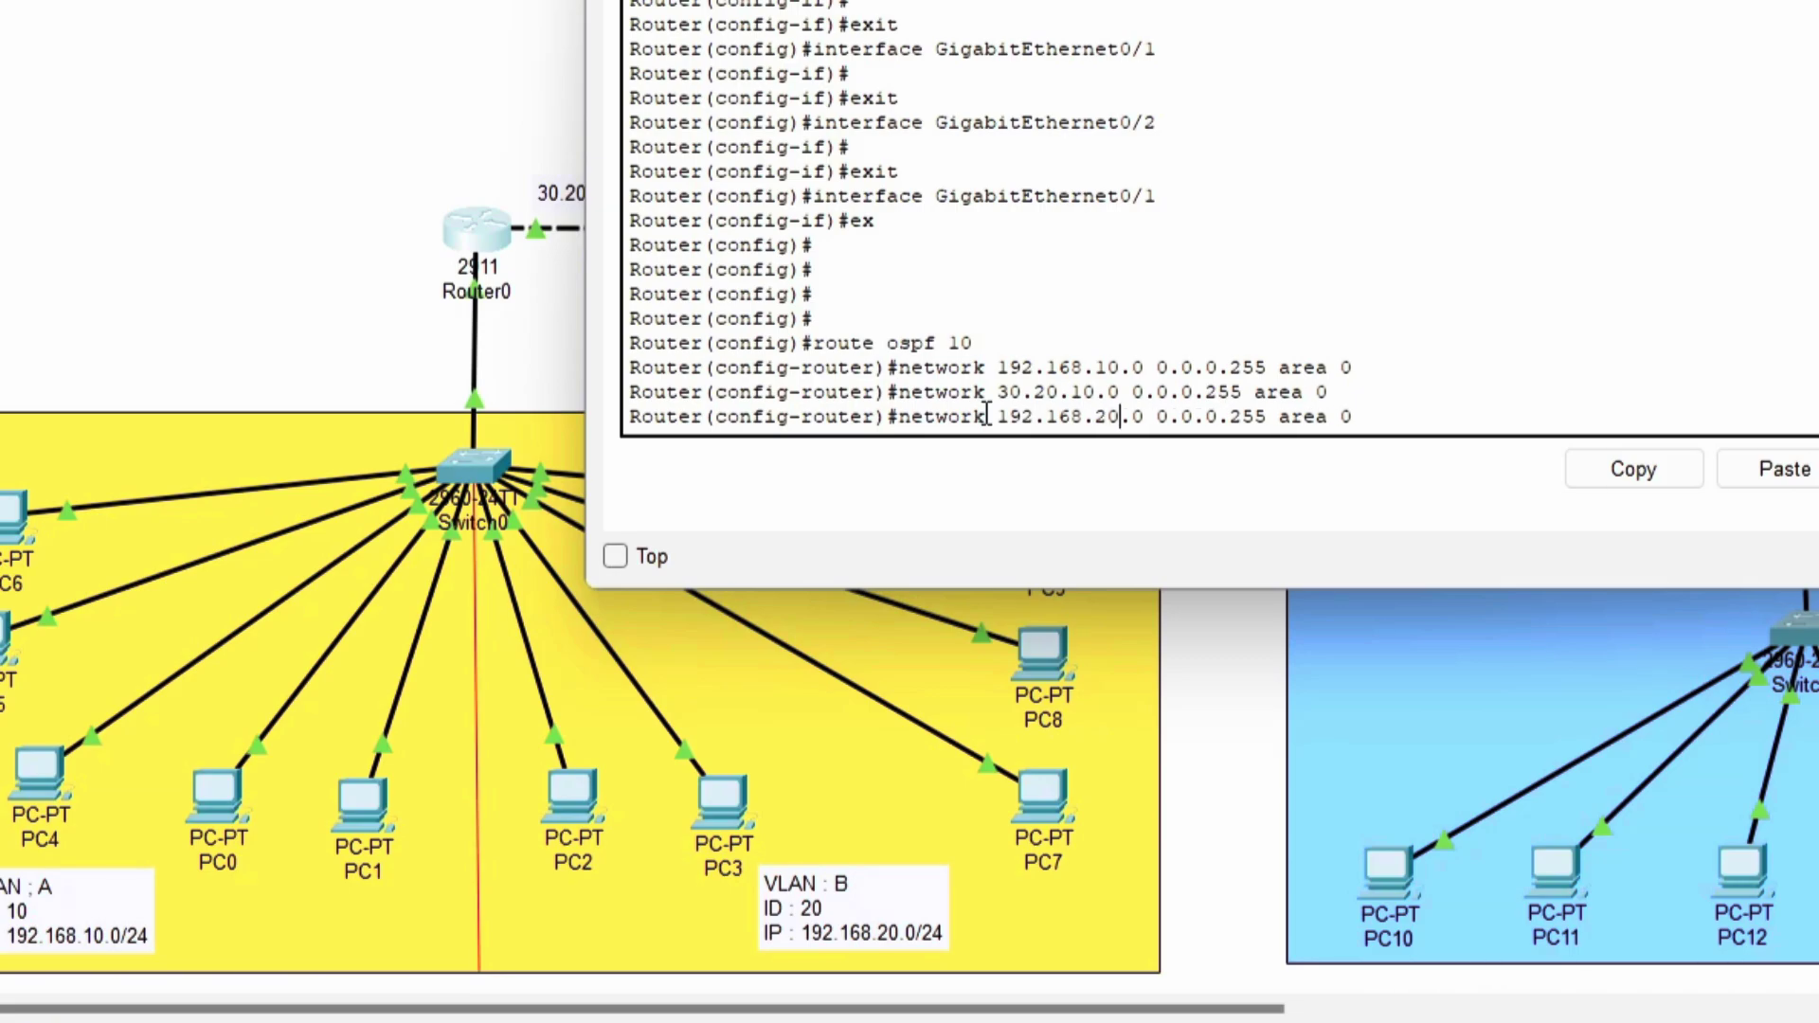
pyautogui.press('Return')
# Exit OSPF and global configuration on Router0 with "ex" back to privileged EXEC mode, adding a few empty prompt lines
pyautogui.press('Return')
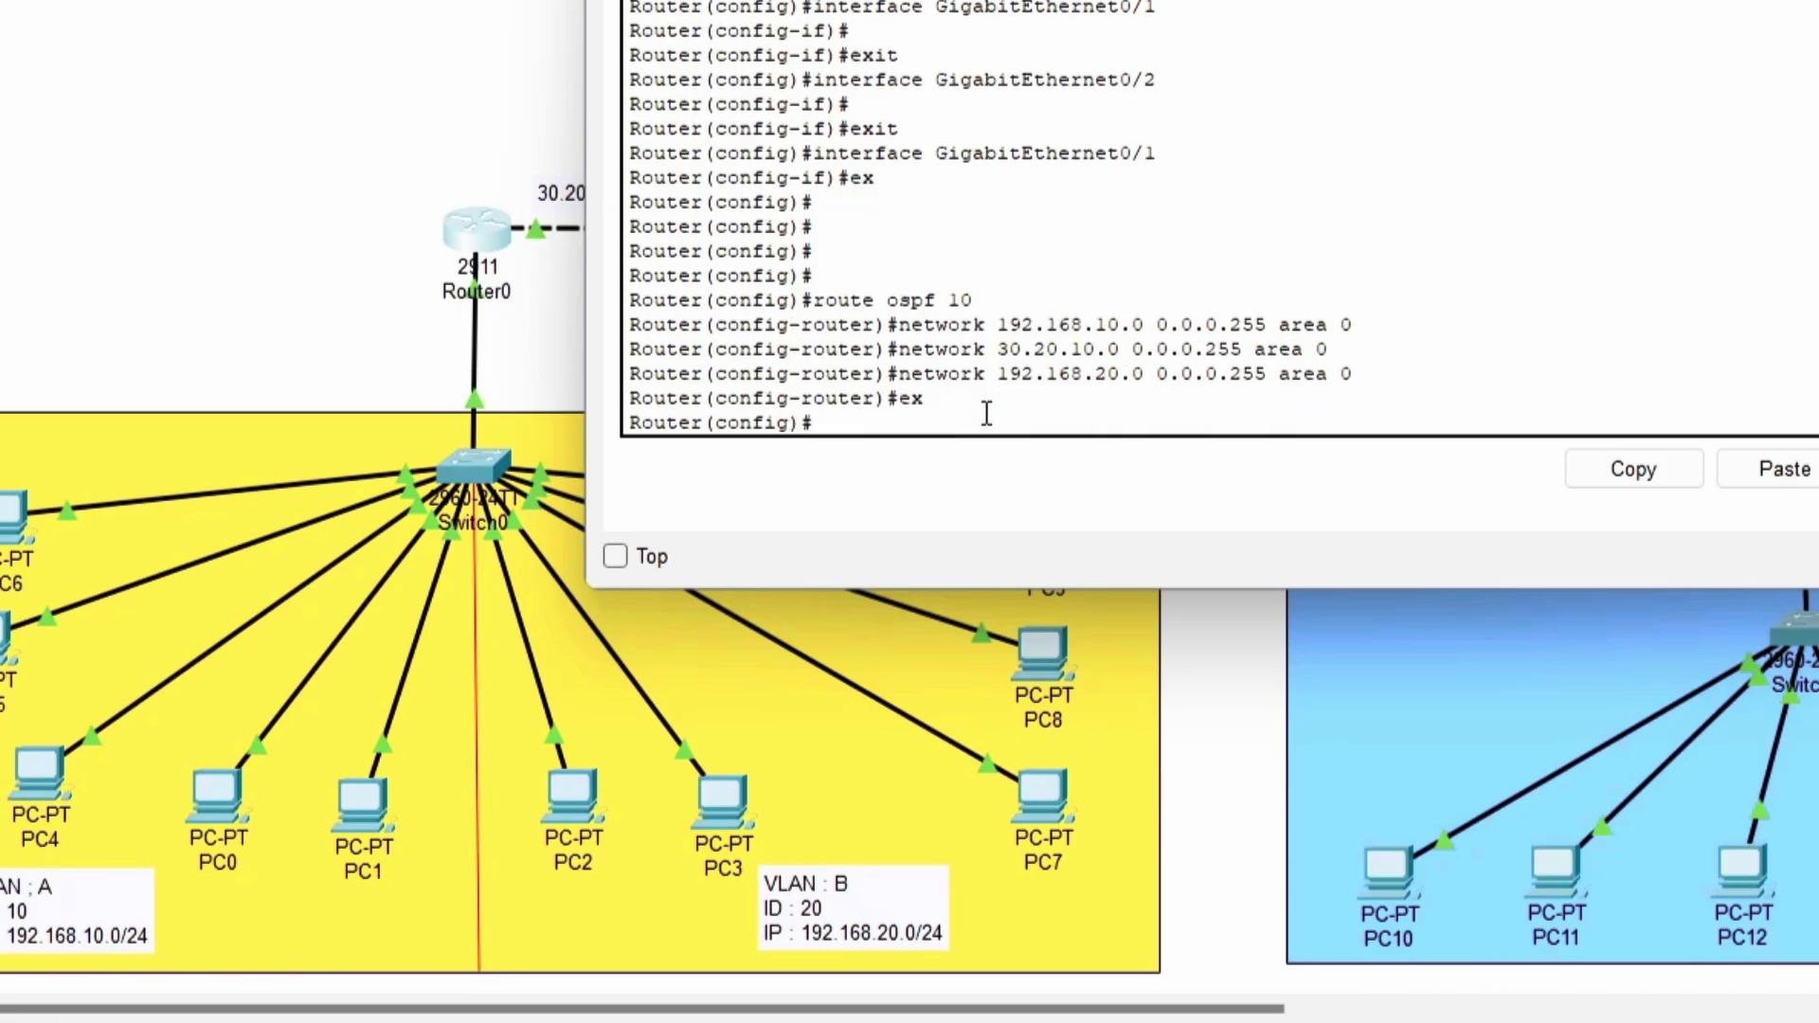
pyautogui.write('ex')
pyautogui.press('Return')
pyautogui.press('Return')
pyautogui.press('Return')
pyautogui.press('Return')
pyautogui.press('Return')
pyautogui.press('Return')
pyautogui.press('Return')
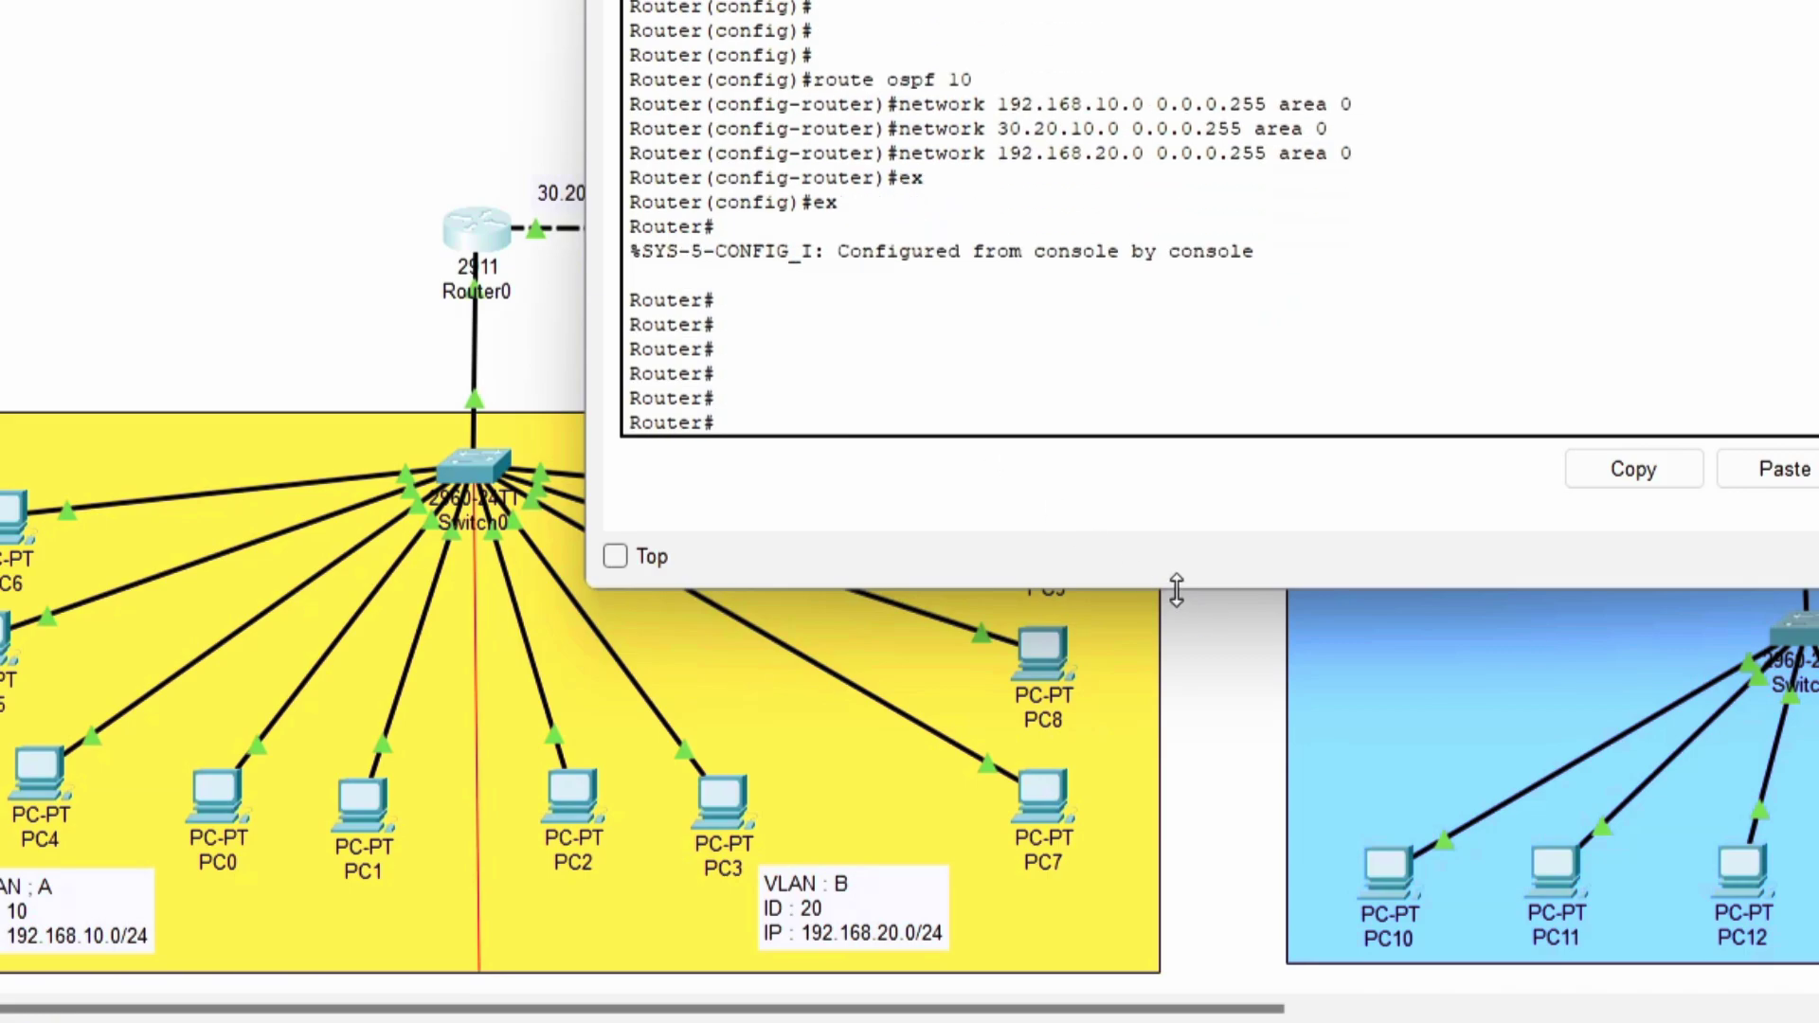
# Close the Router0 window and open Router1's command line
pyautogui.moveTo(1186, 596); pyautogui.dragTo(1186, 649)
pyautogui.moveTo(1368, 5); pyautogui.dragTo(816, 44)
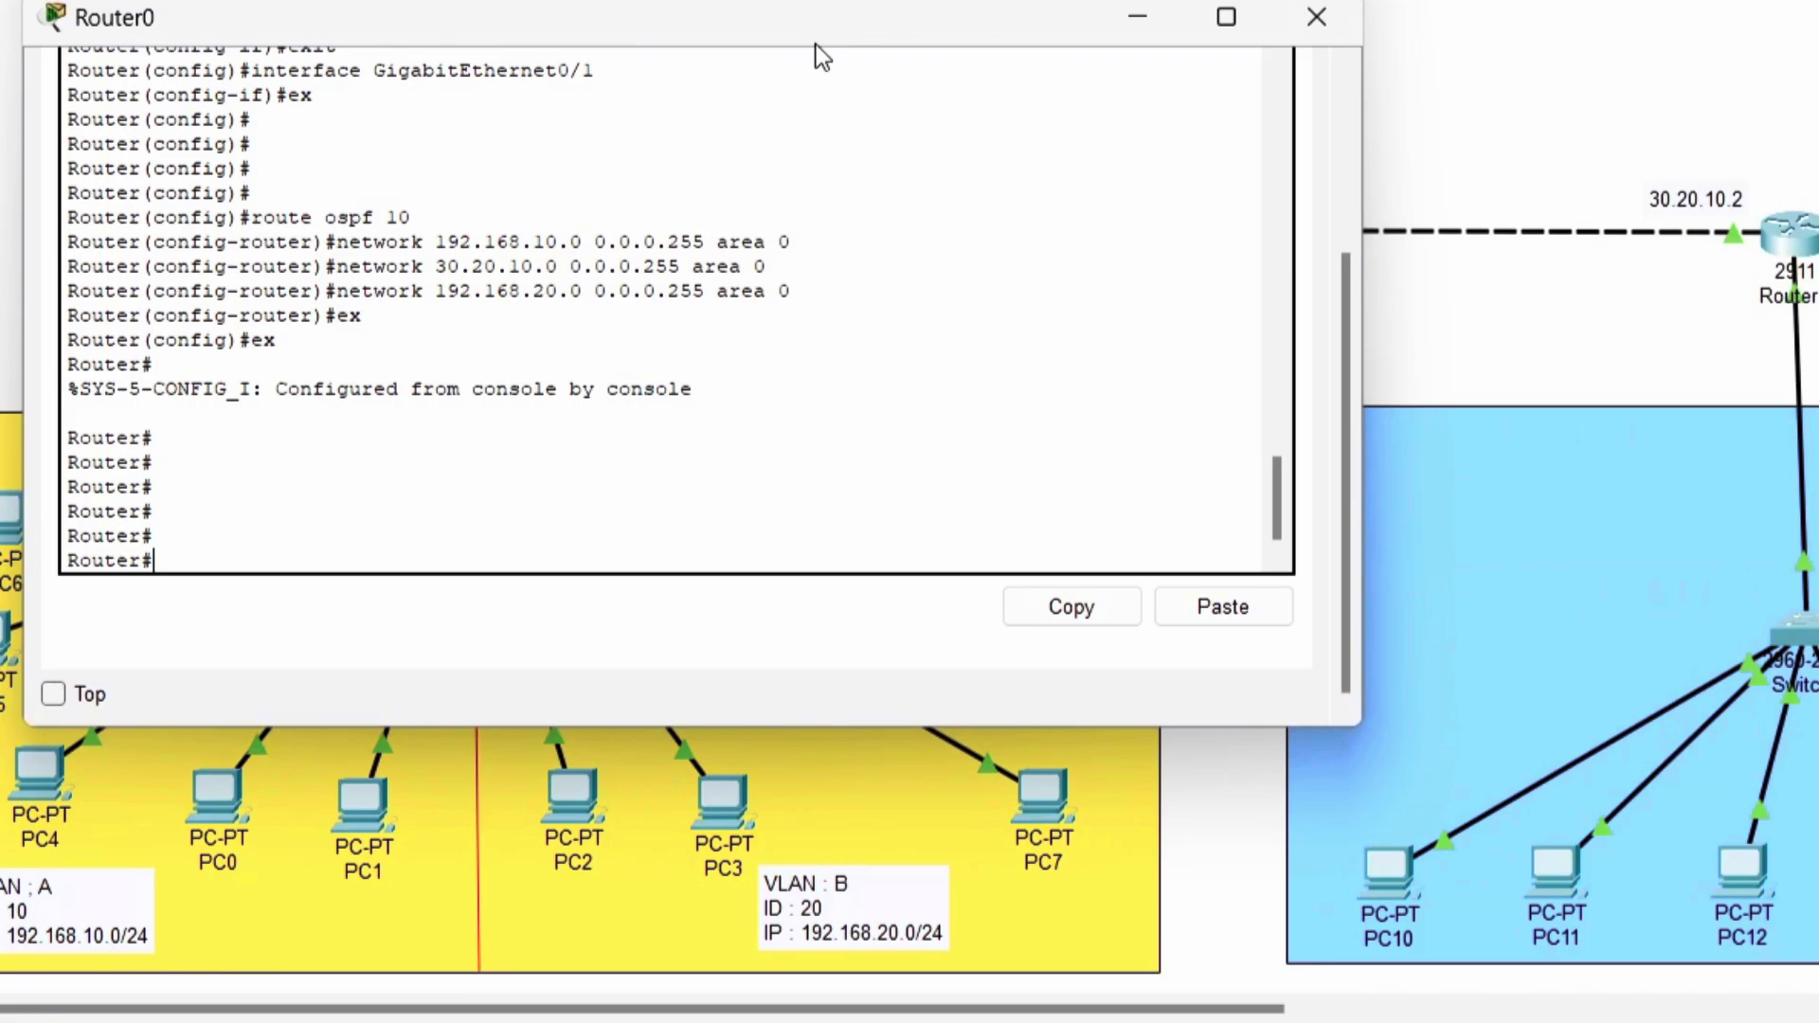
pyautogui.click(1318, 16)
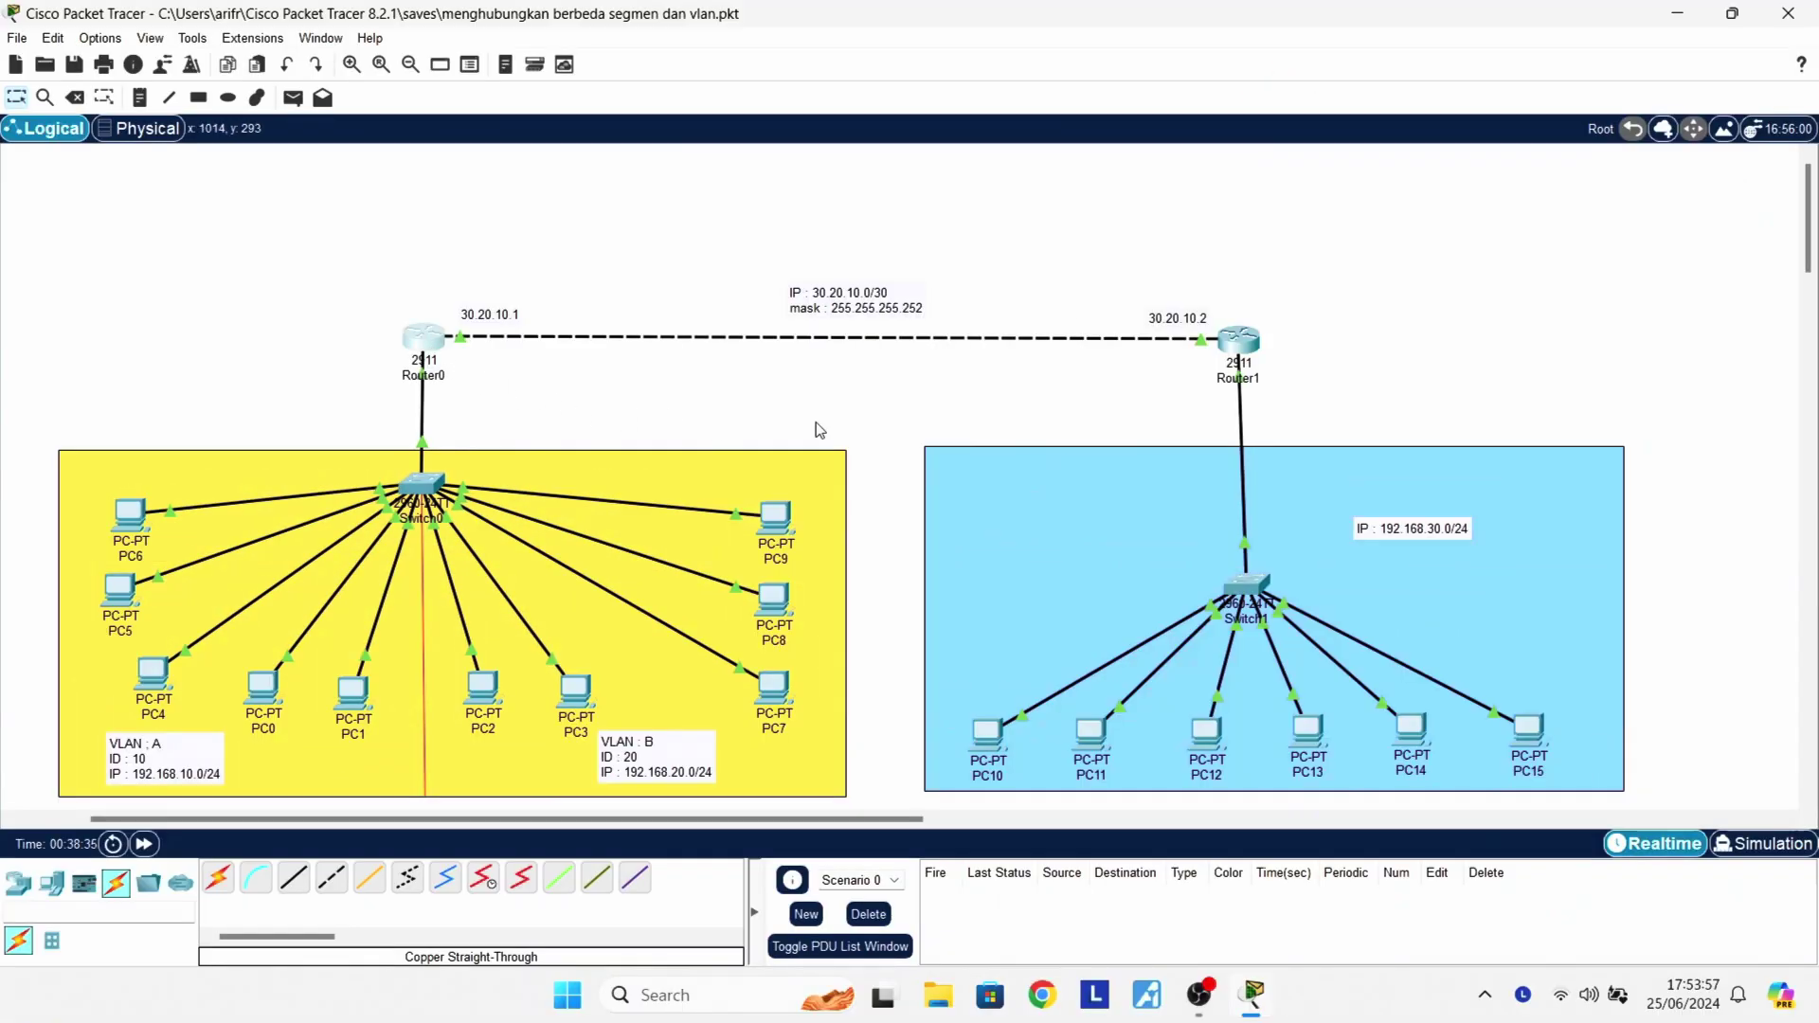
pyautogui.click(1231, 347)
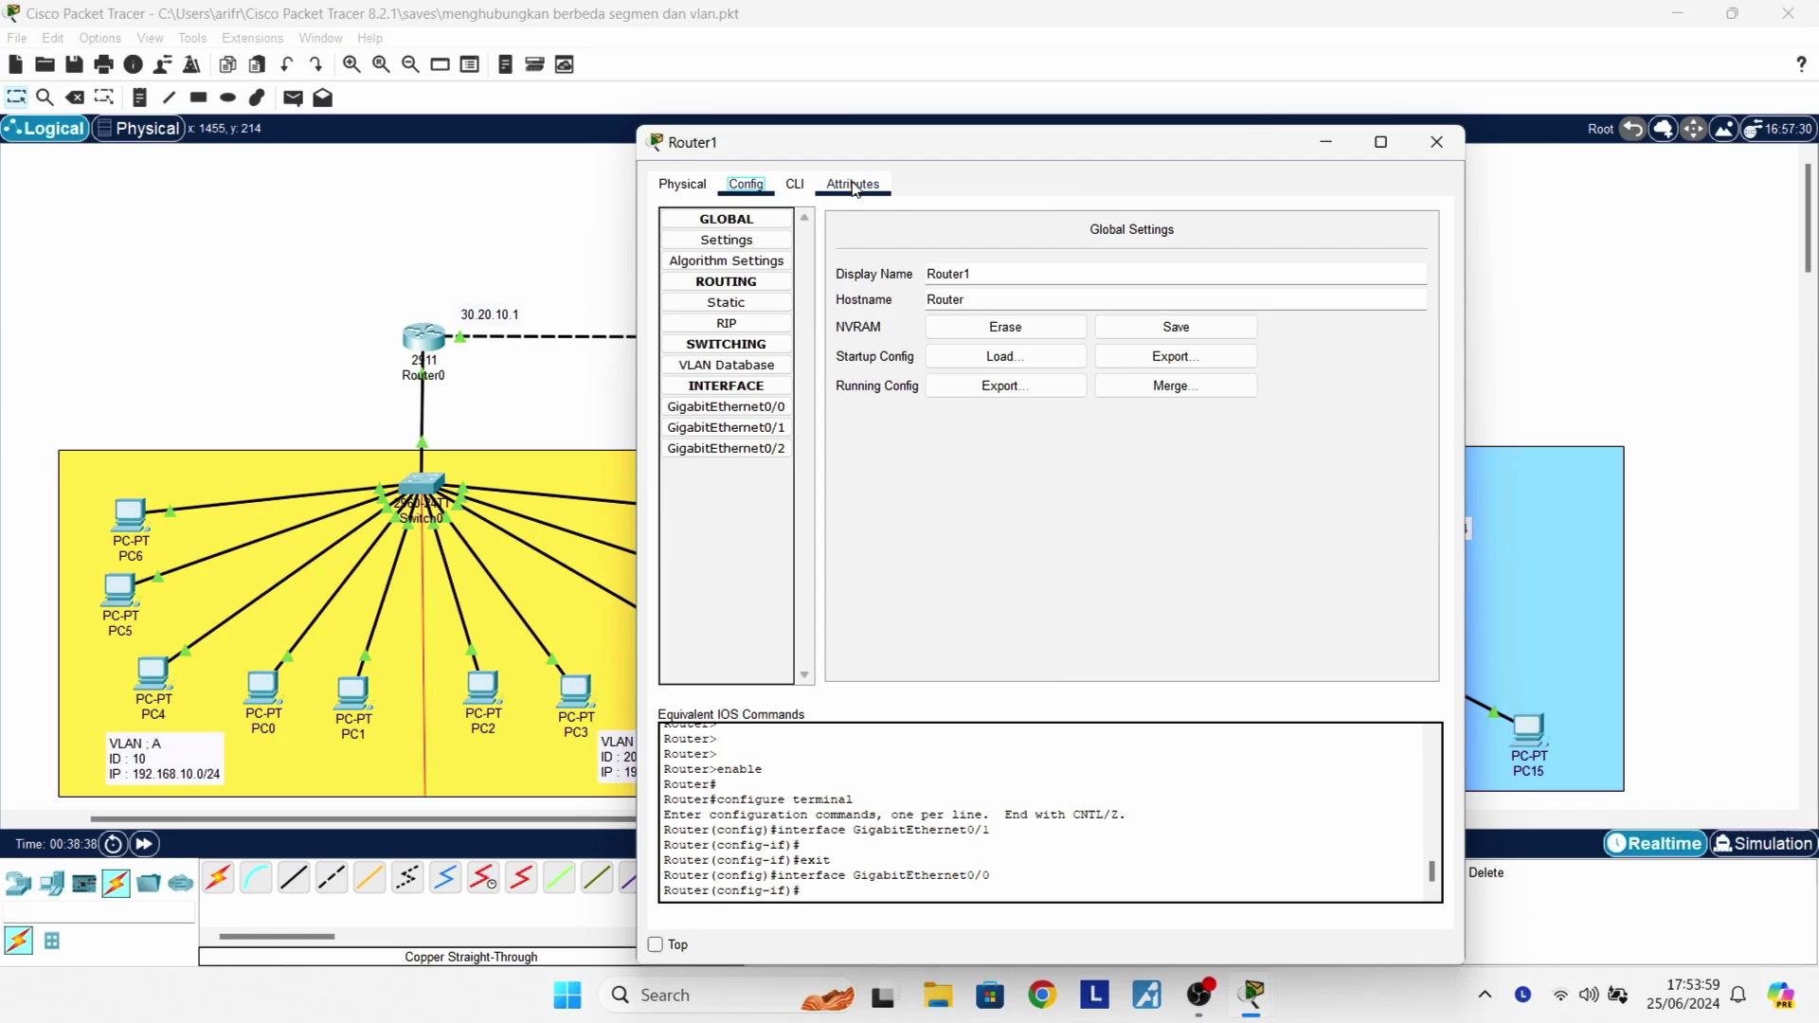
pyautogui.click(794, 184)
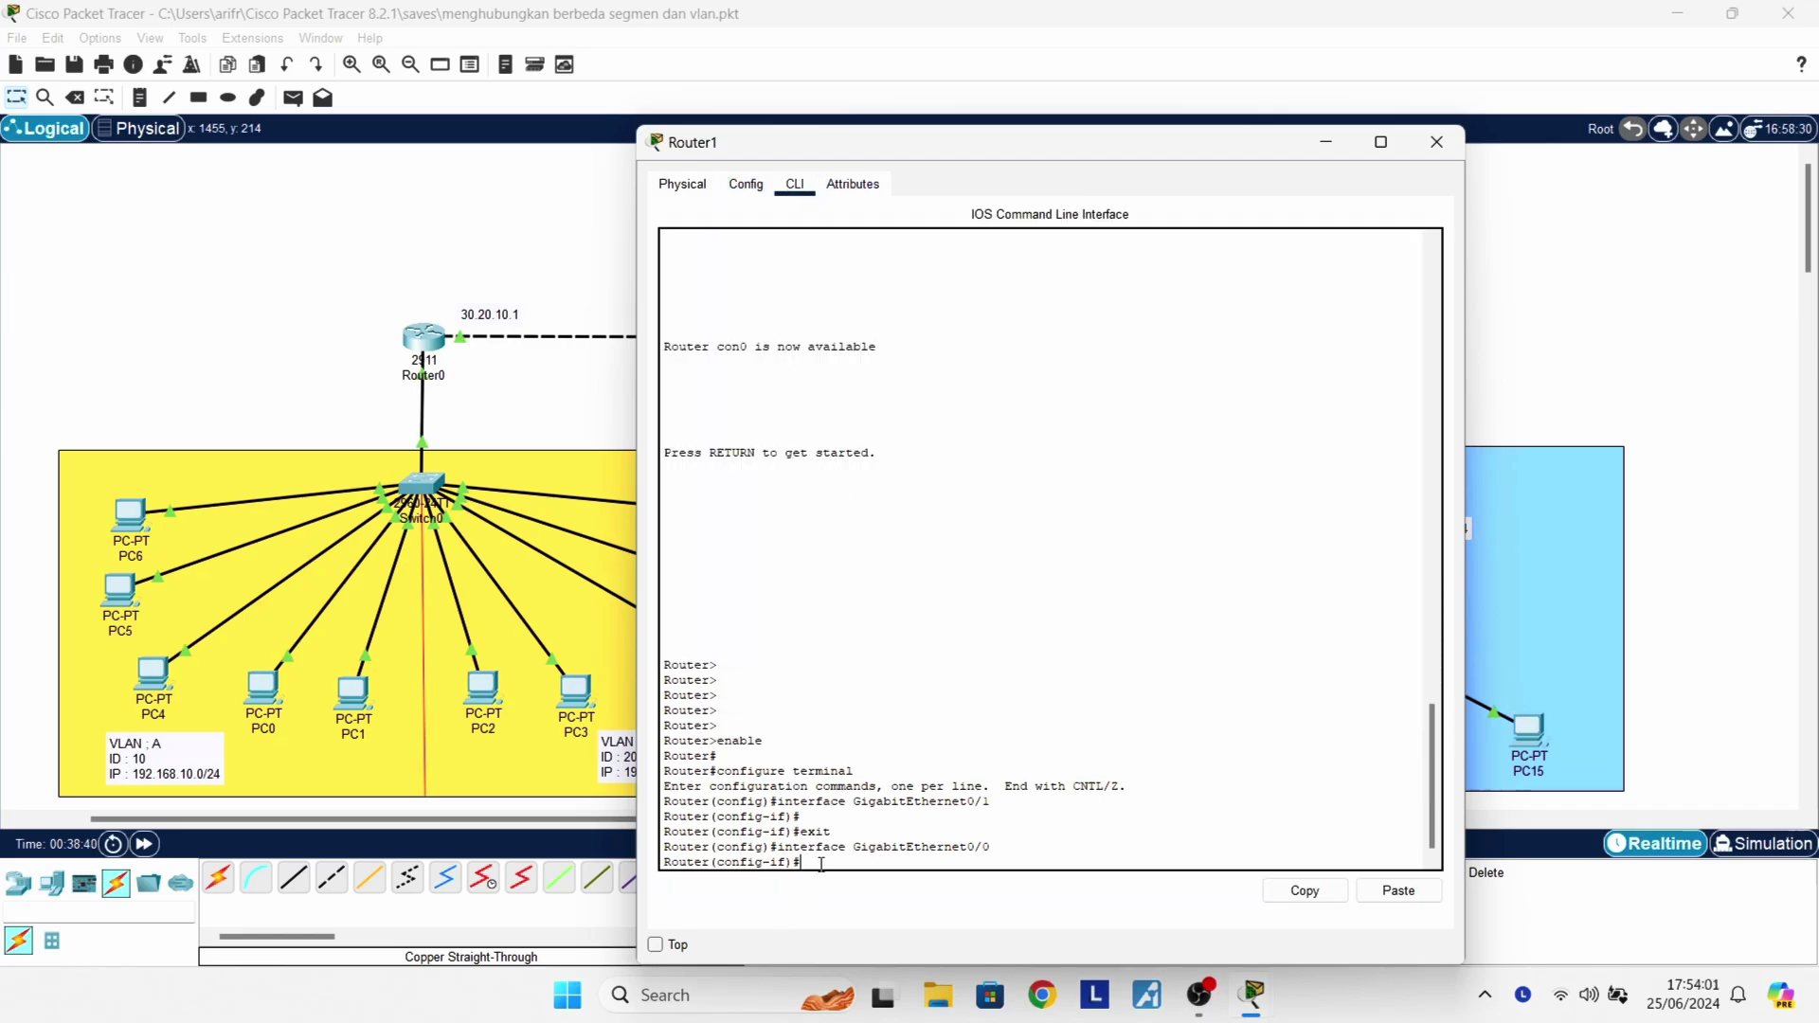
# Leave interface configuration mode on Router1 with "ex" and write "router ospf 20" at the global configuration prompt
pyautogui.scroll(5, 773, 503)
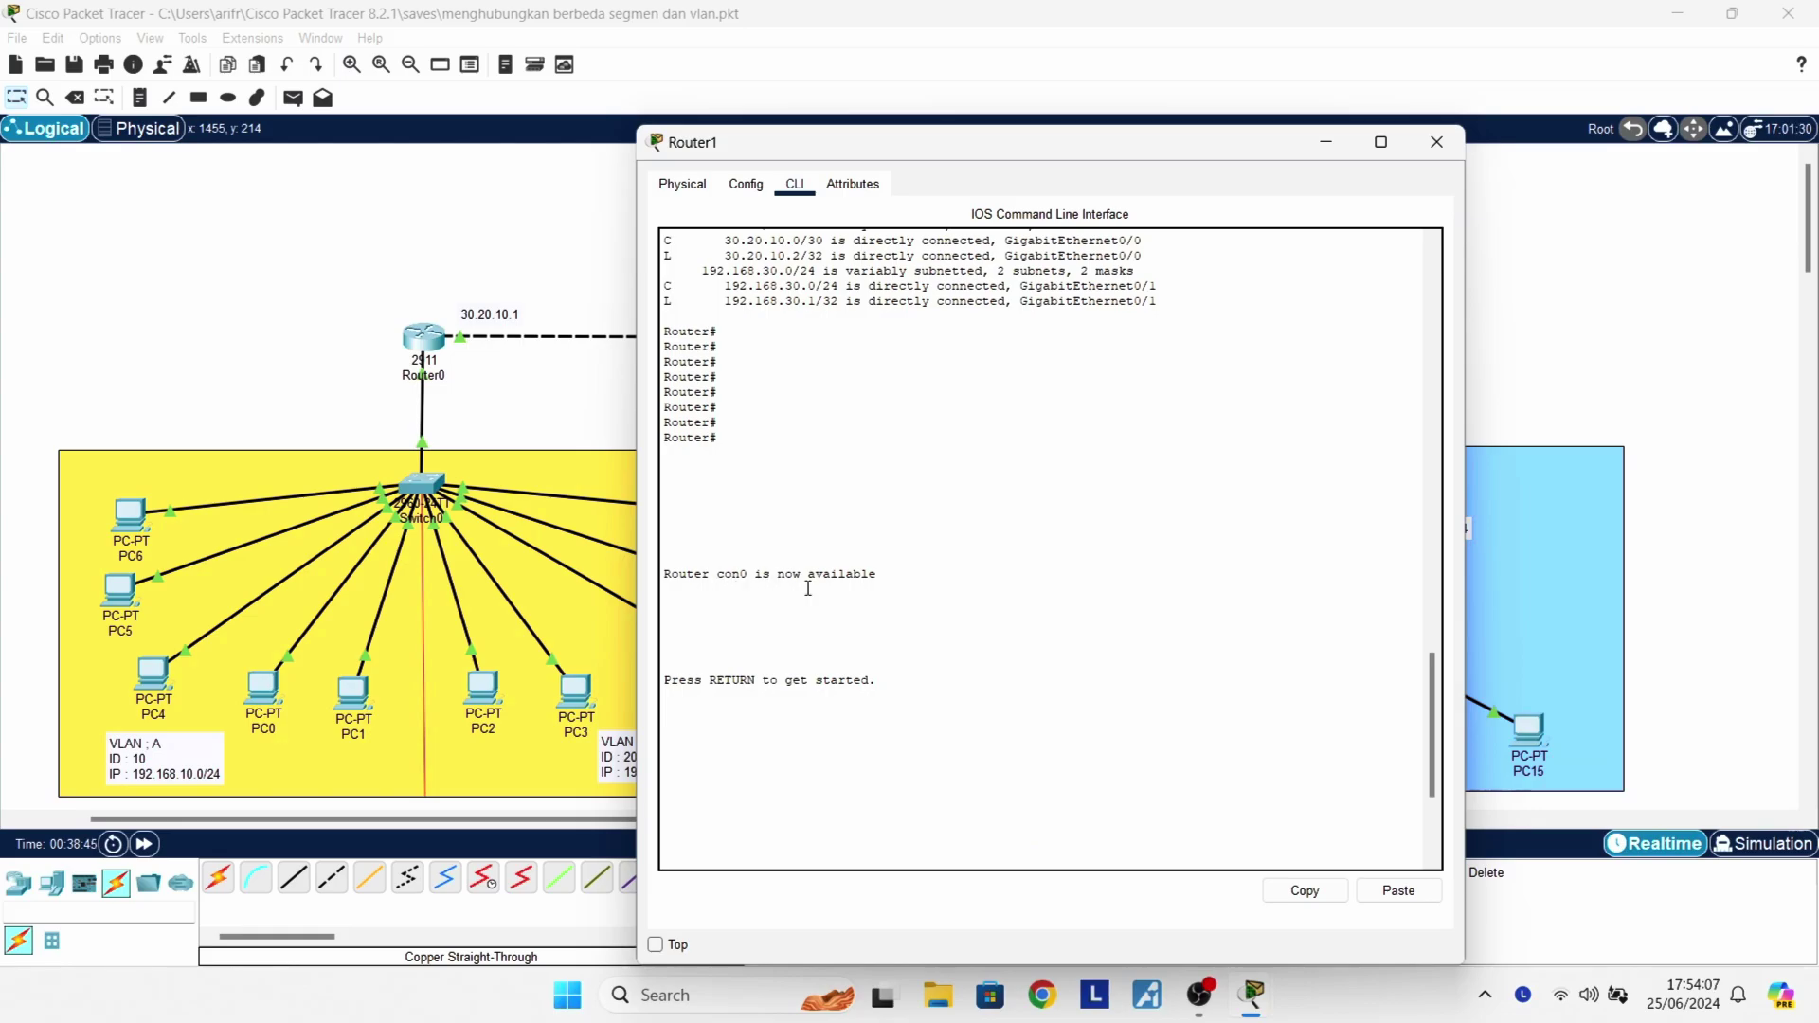
pyautogui.scroll(-5, 839, 703)
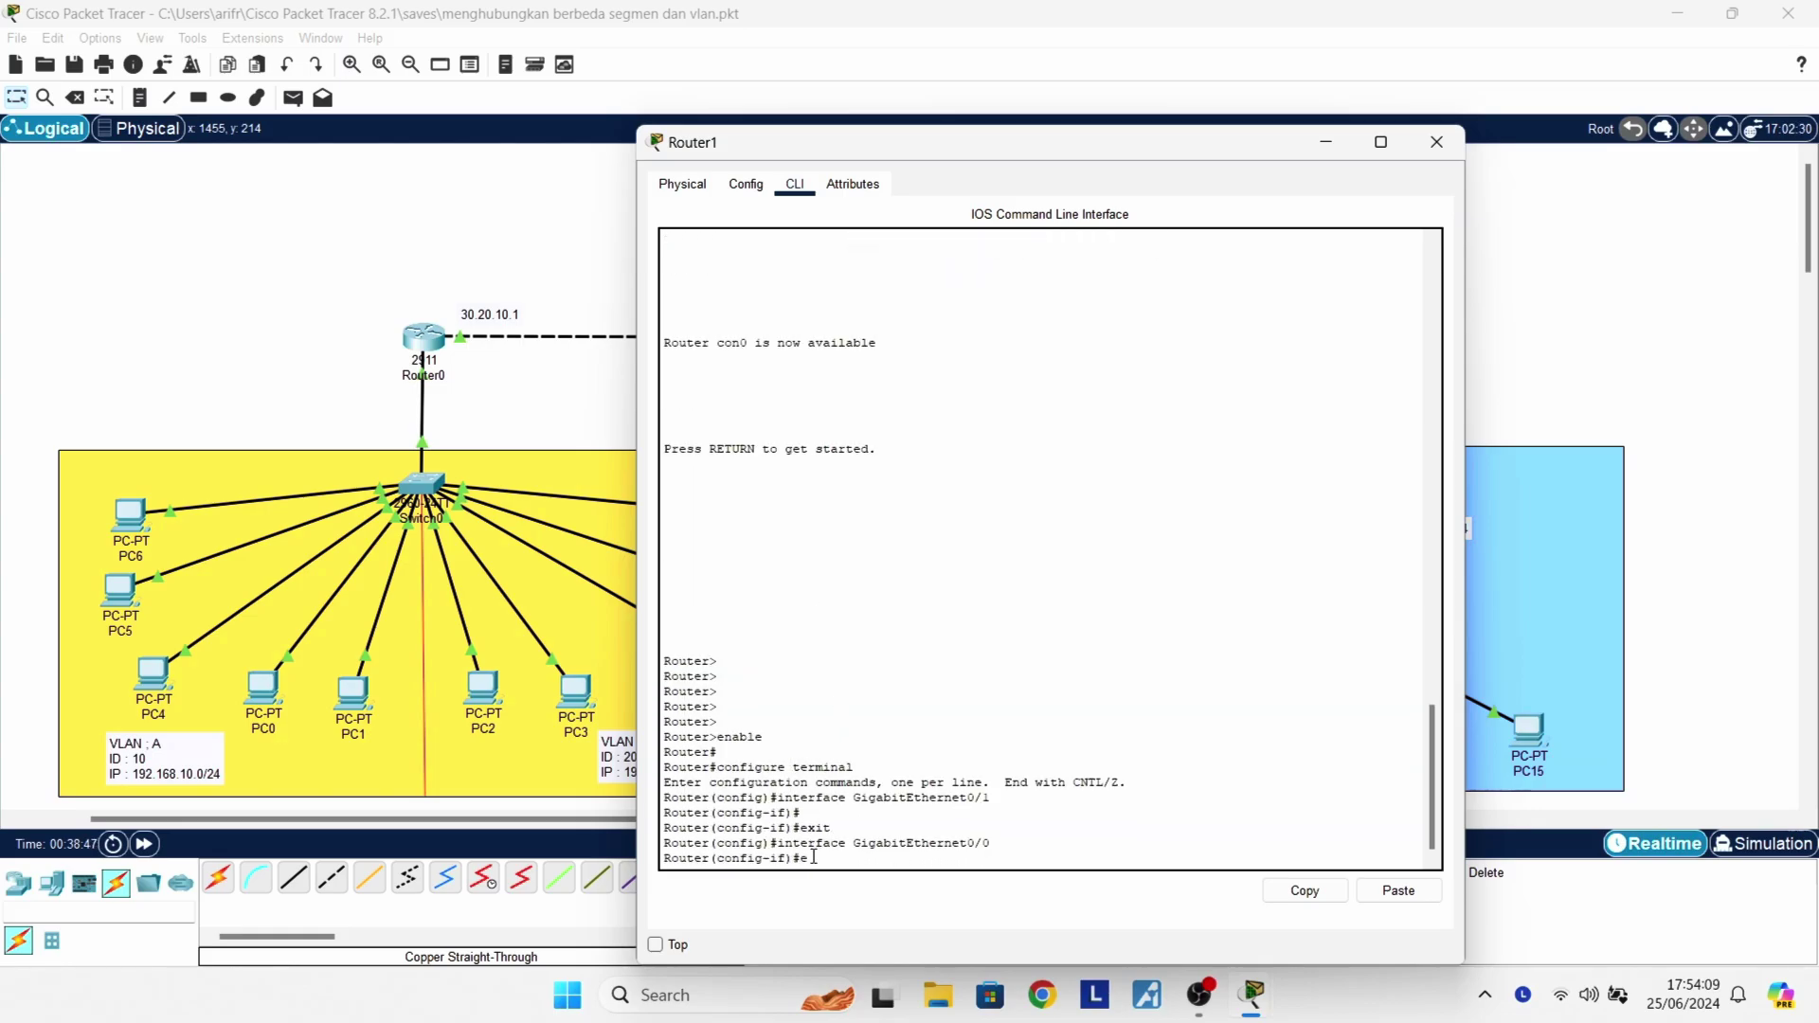
pyautogui.write('x')
pyautogui.press('Return')
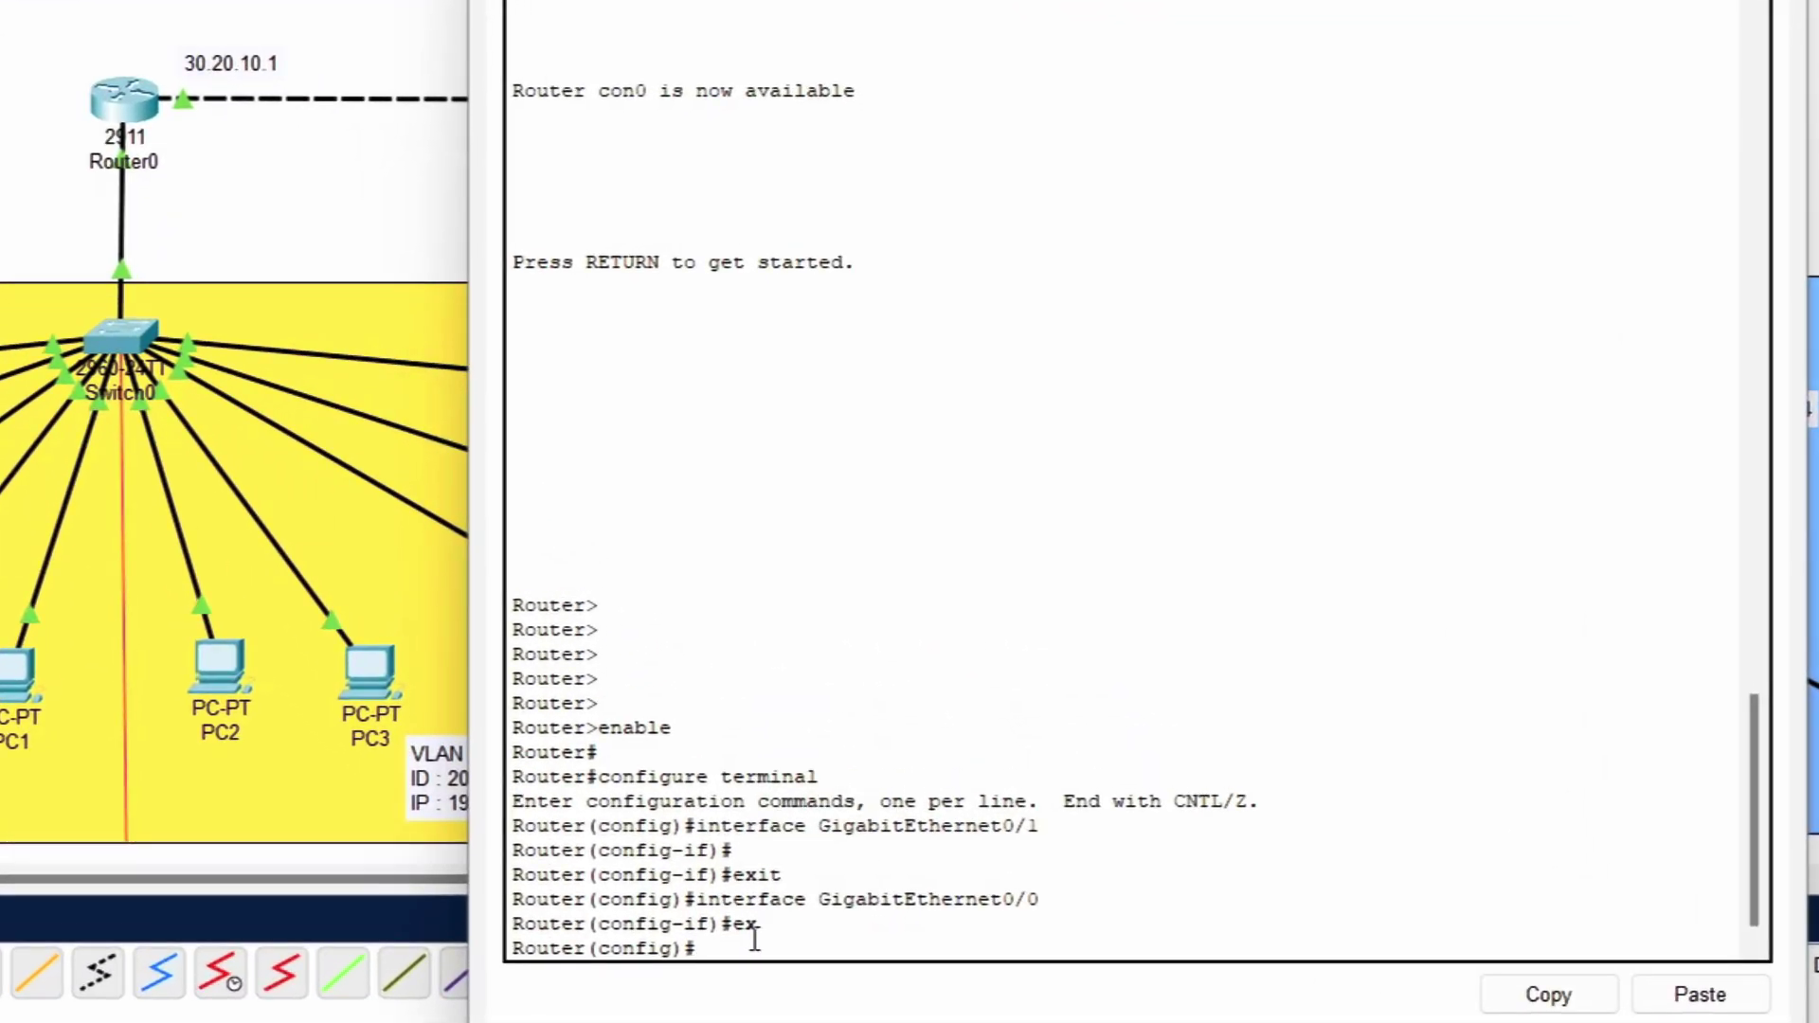
pyautogui.write('router ospf 20')
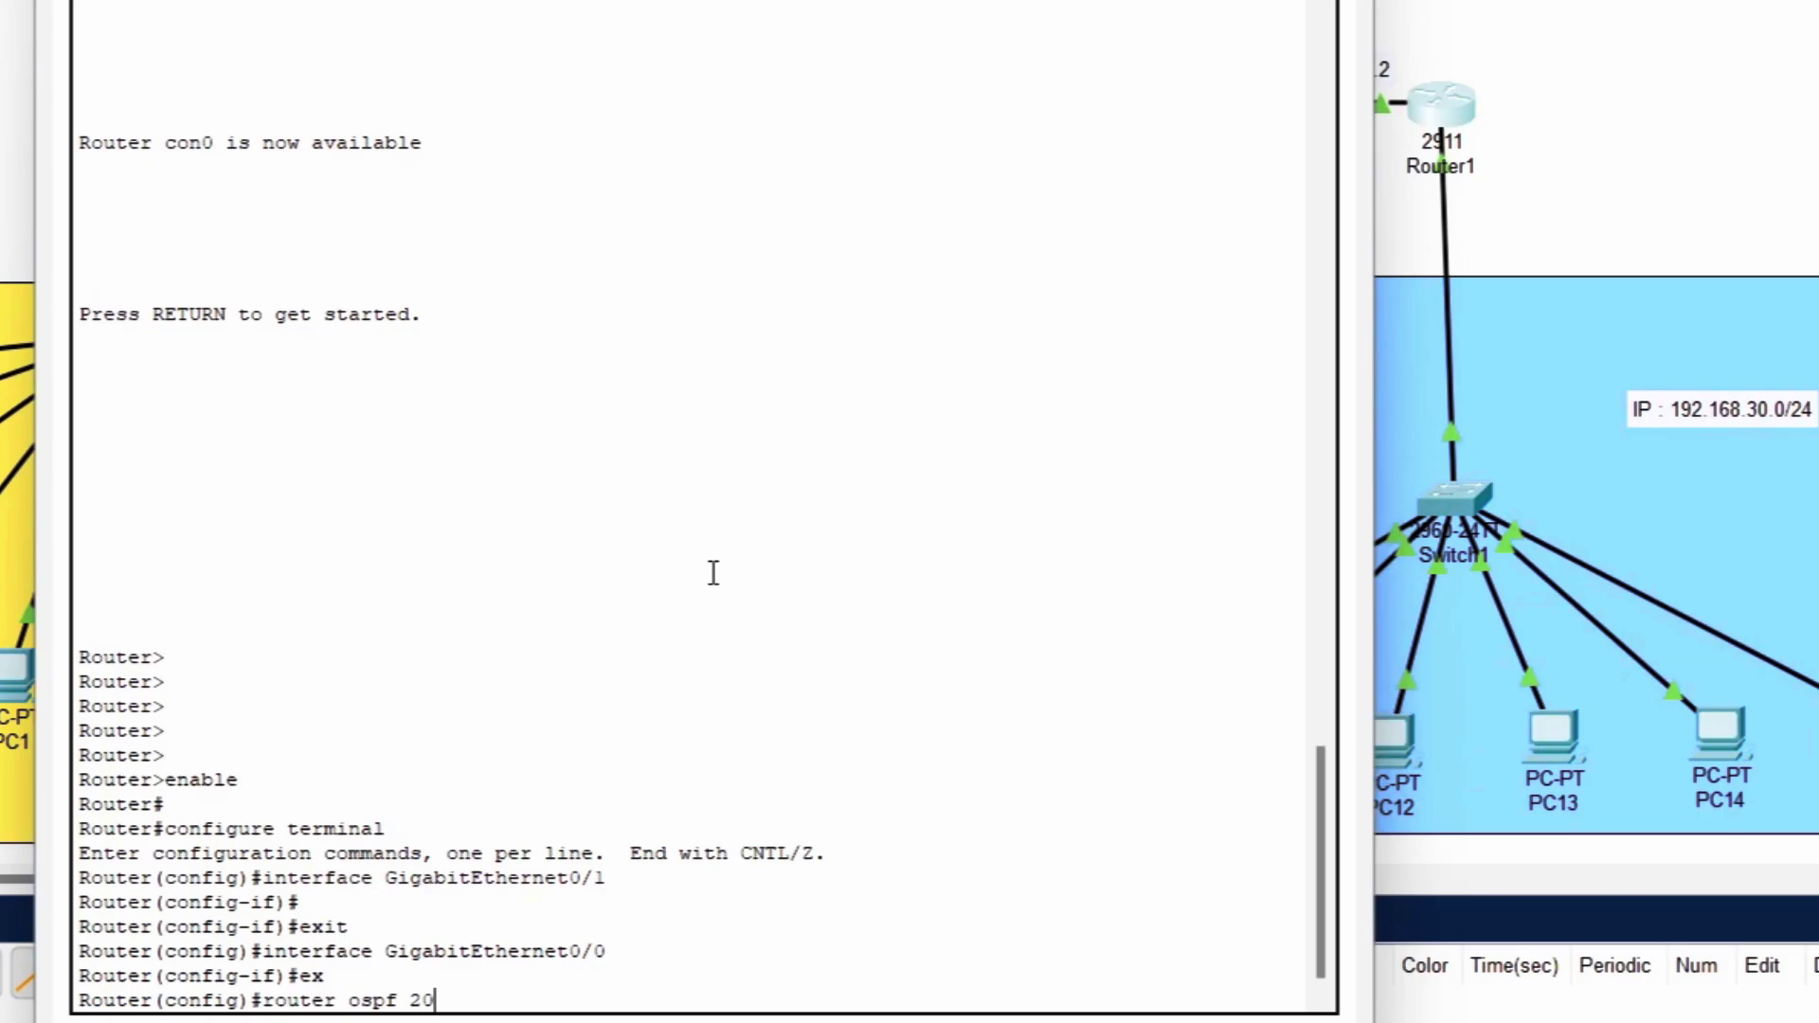
# Shrink and reposition the Router1 window so the 30.20.10.2 and 192.168.30.0/24 labels stay visible beside it
pyautogui.moveTo(694, 1019); pyautogui.dragTo(703, 644)
pyautogui.scroll(-6, 725, 533)
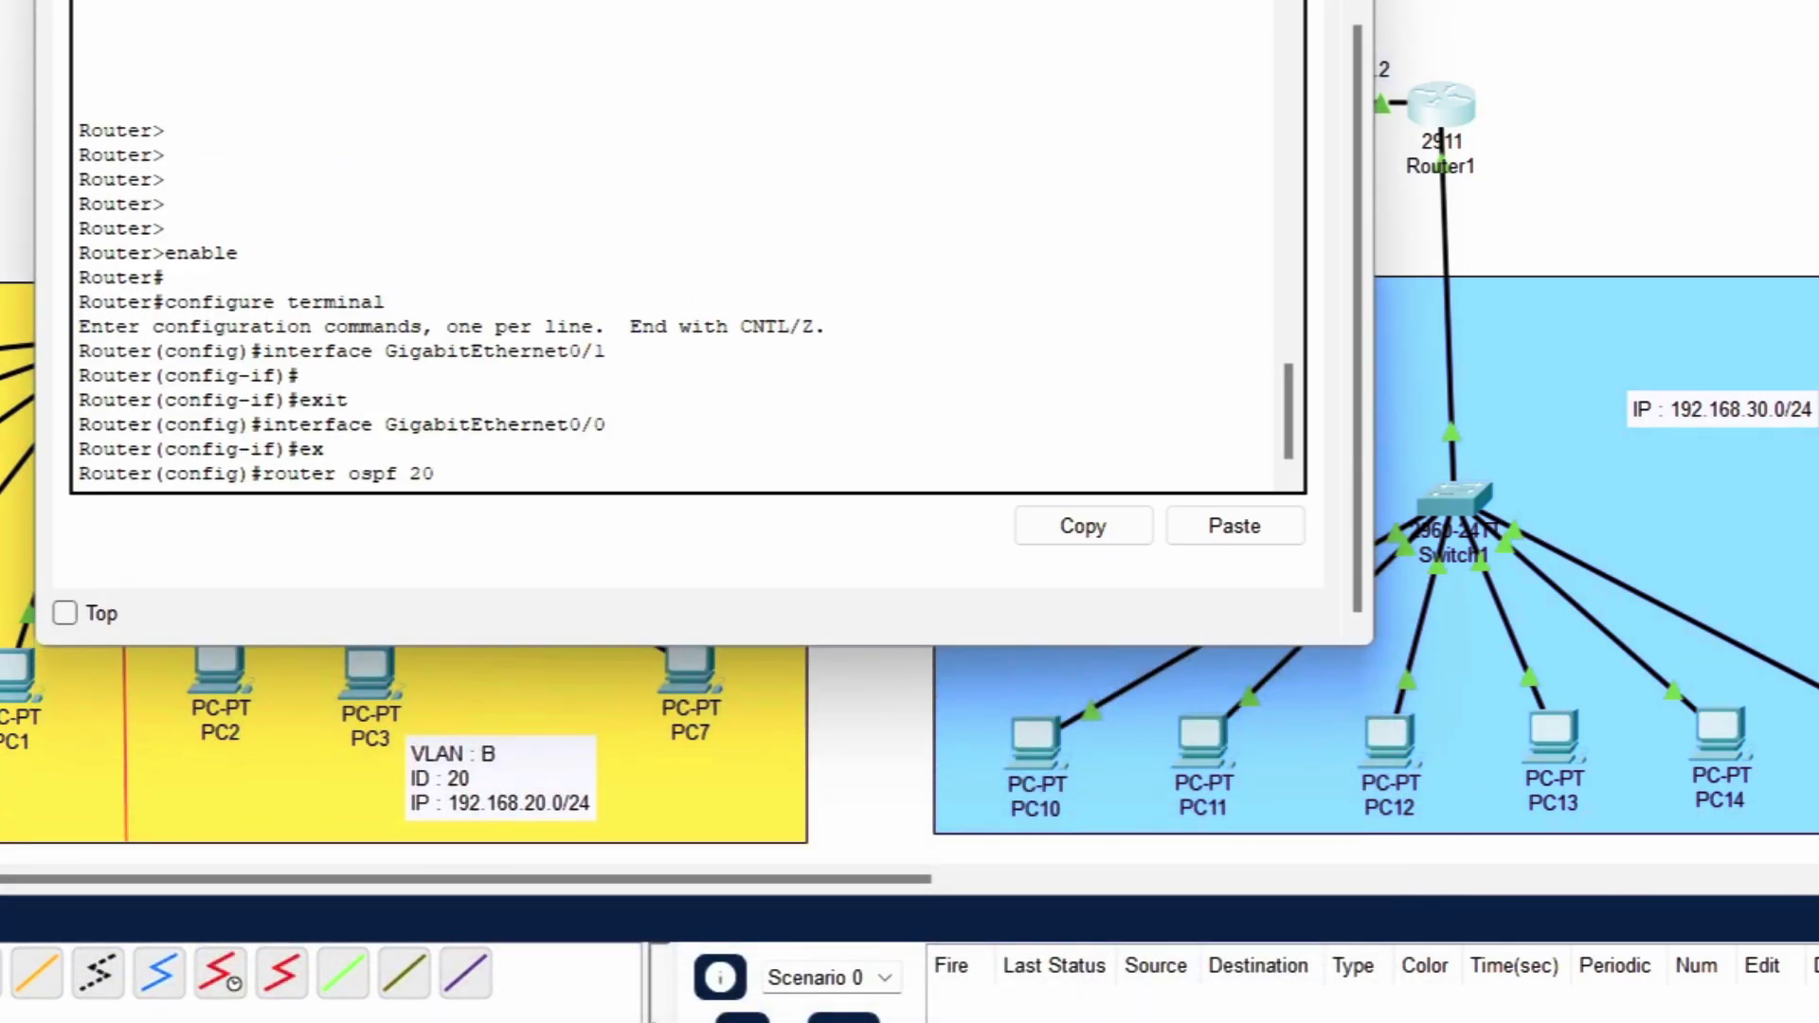
pyautogui.moveTo(700, 0); pyautogui.dragTo(813, 219)
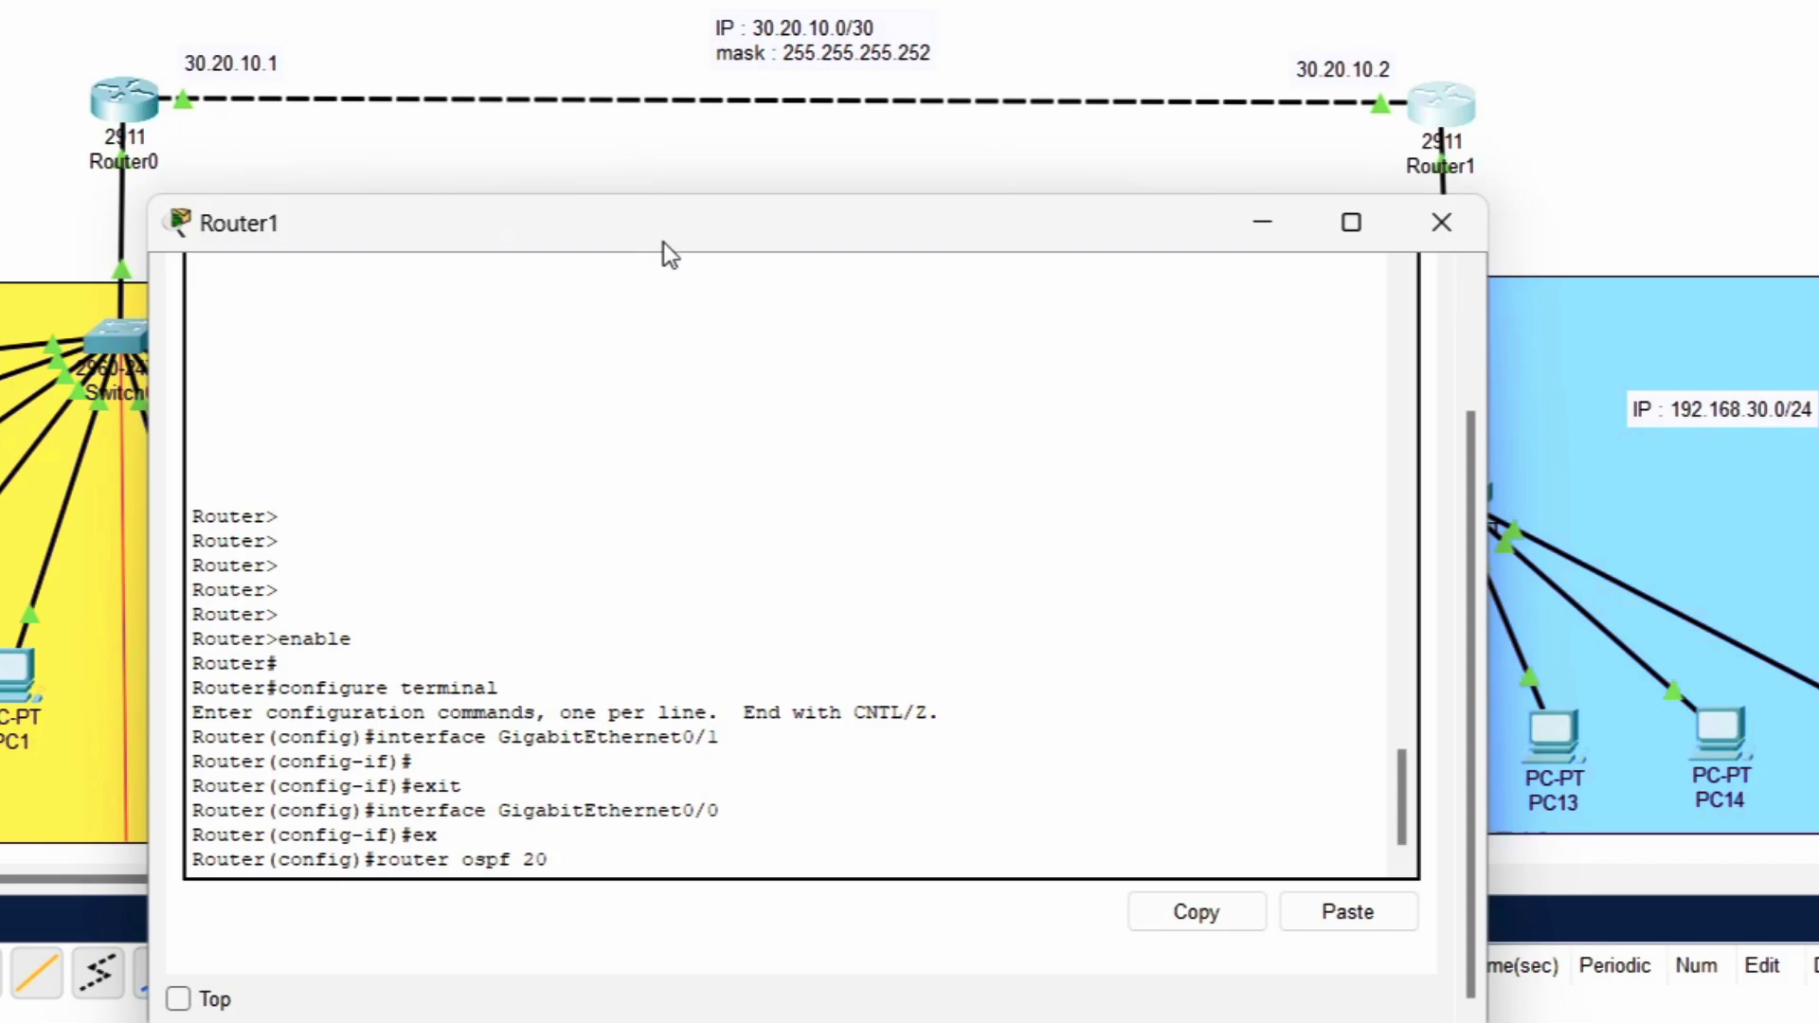
pyautogui.moveTo(663, 233); pyautogui.dragTo(595, 46)
pyautogui.moveTo(1005, 47); pyautogui.dragTo(887, 10)
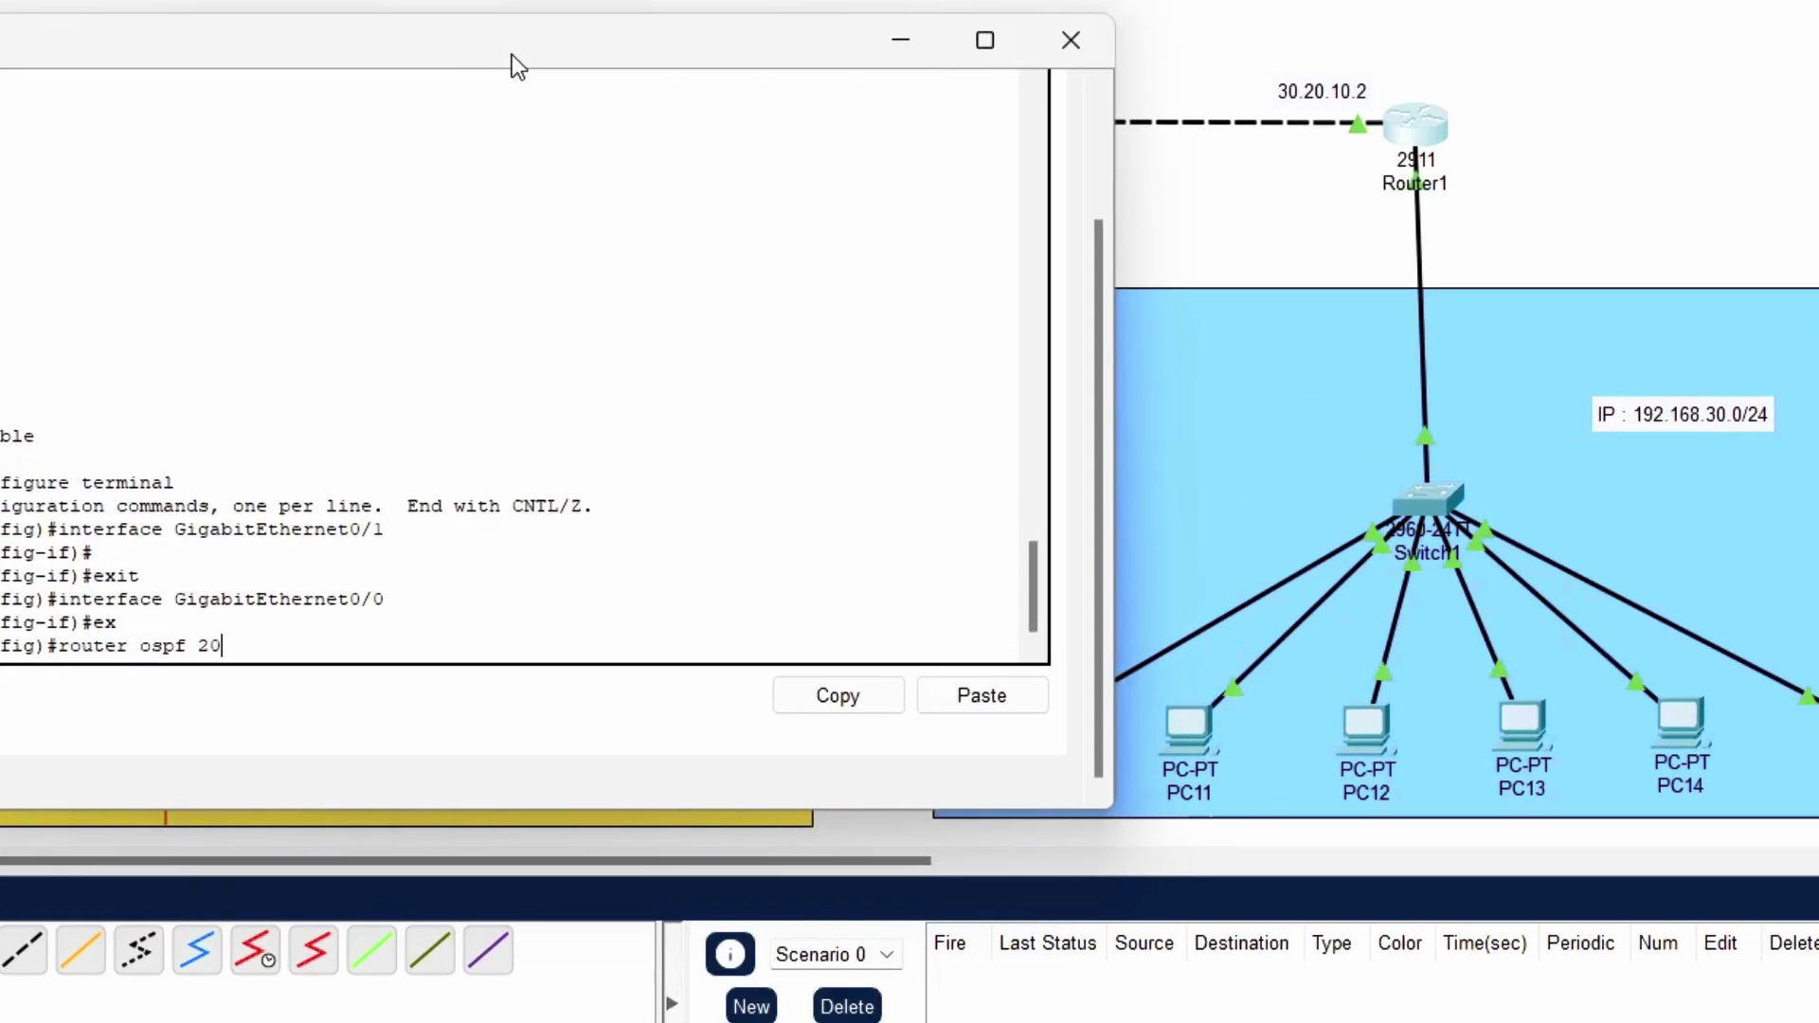
# Enter OSPF process 20 on Router1 and advertise network 192.168.30.0 with wildcard mask 0.0.0.255 in area 0
pyautogui.moveTo(648, 59); pyautogui.dragTo(667, 54)
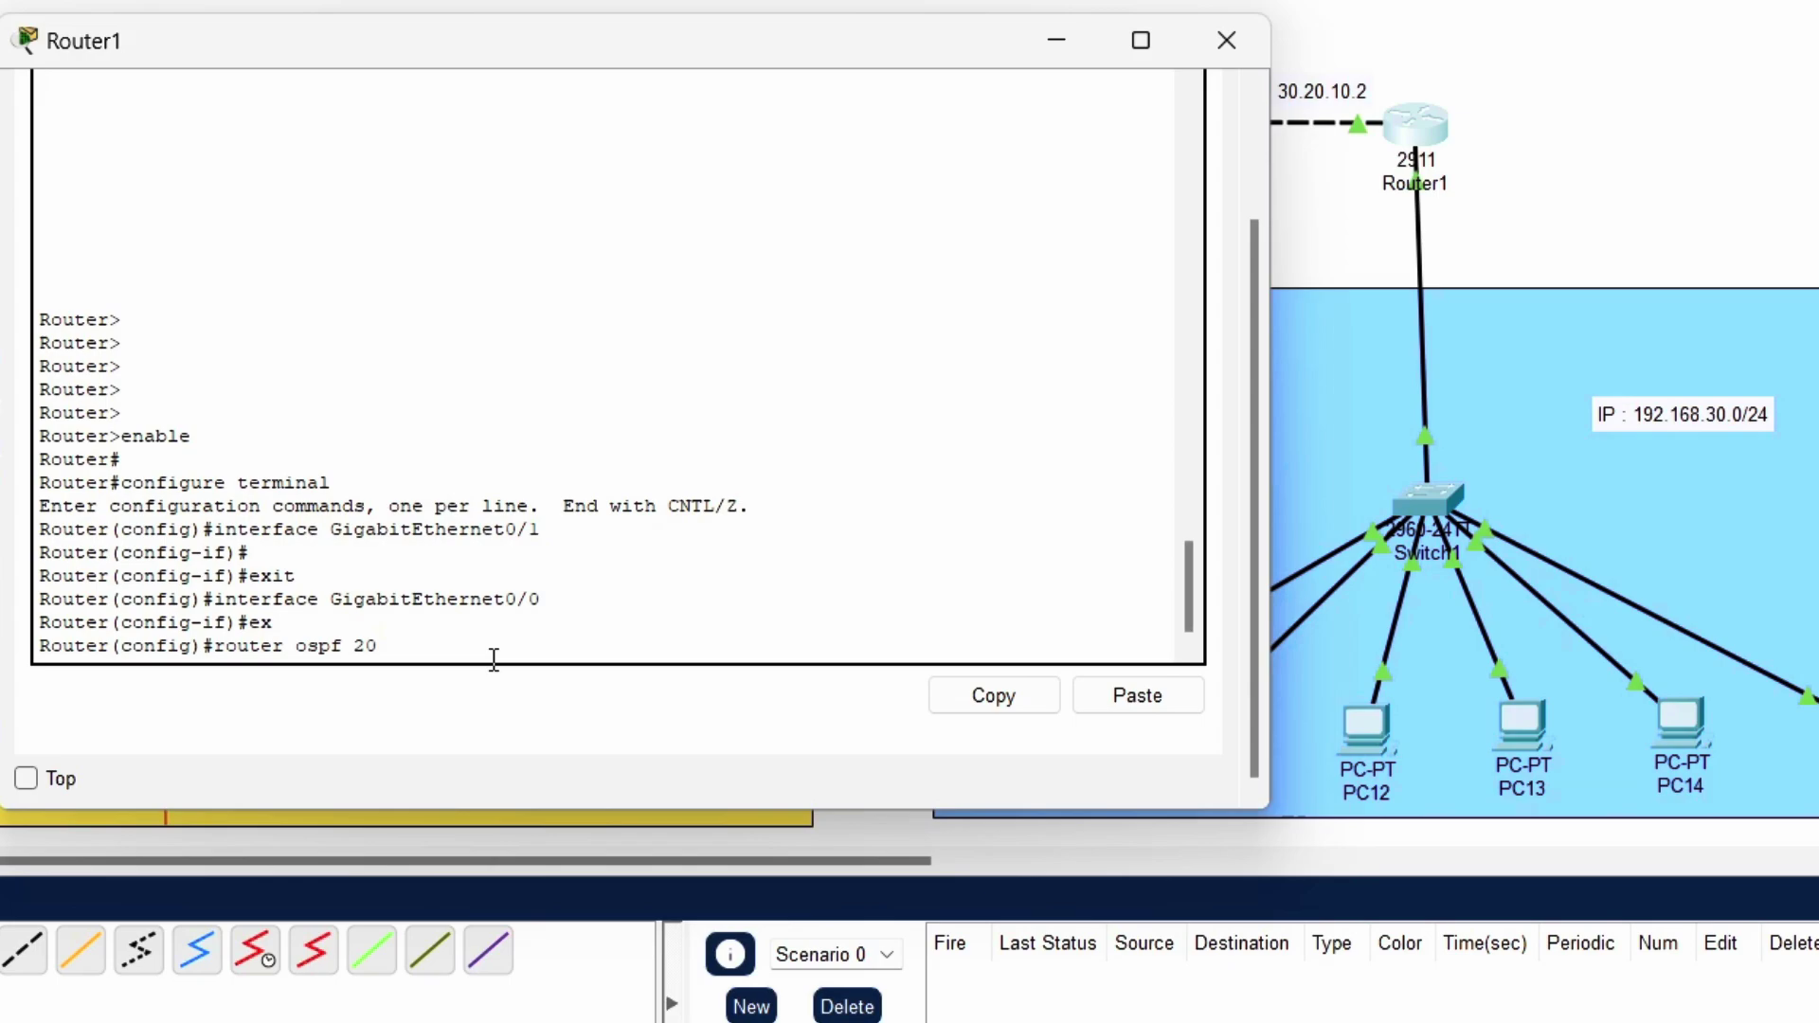
pyautogui.press('Return')
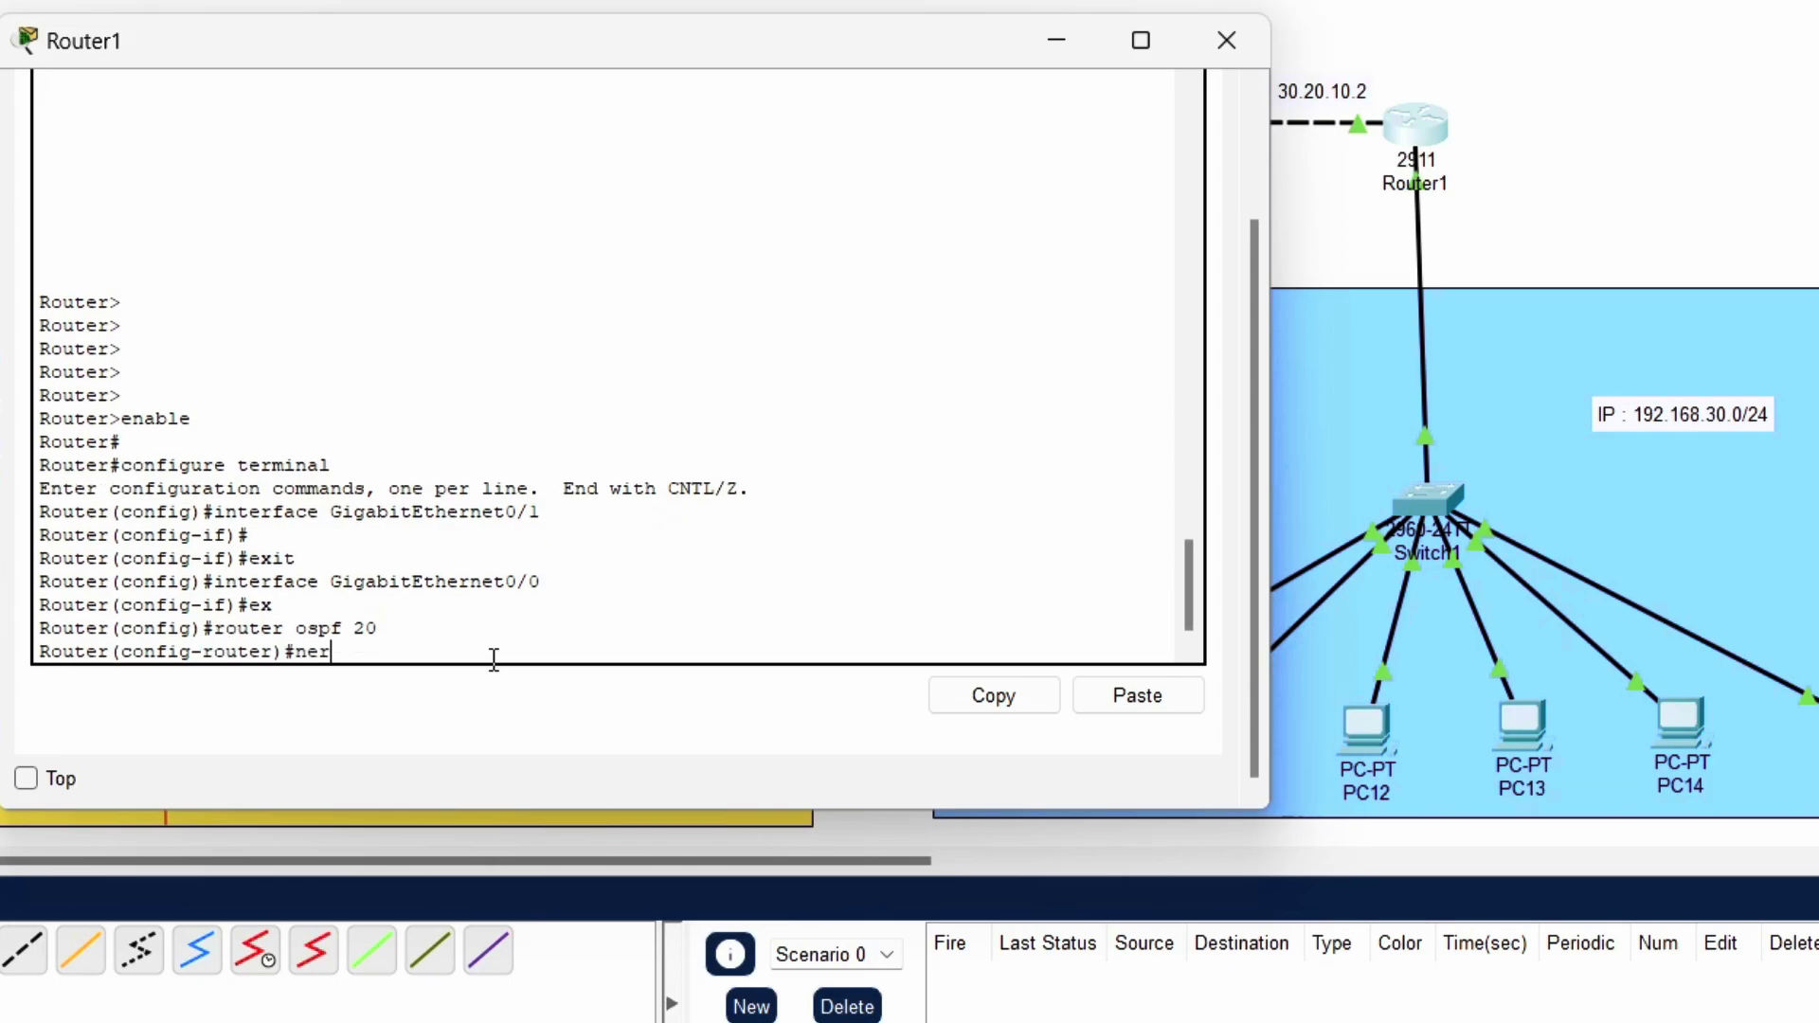
pyautogui.write('net')
pyautogui.press('Tab')
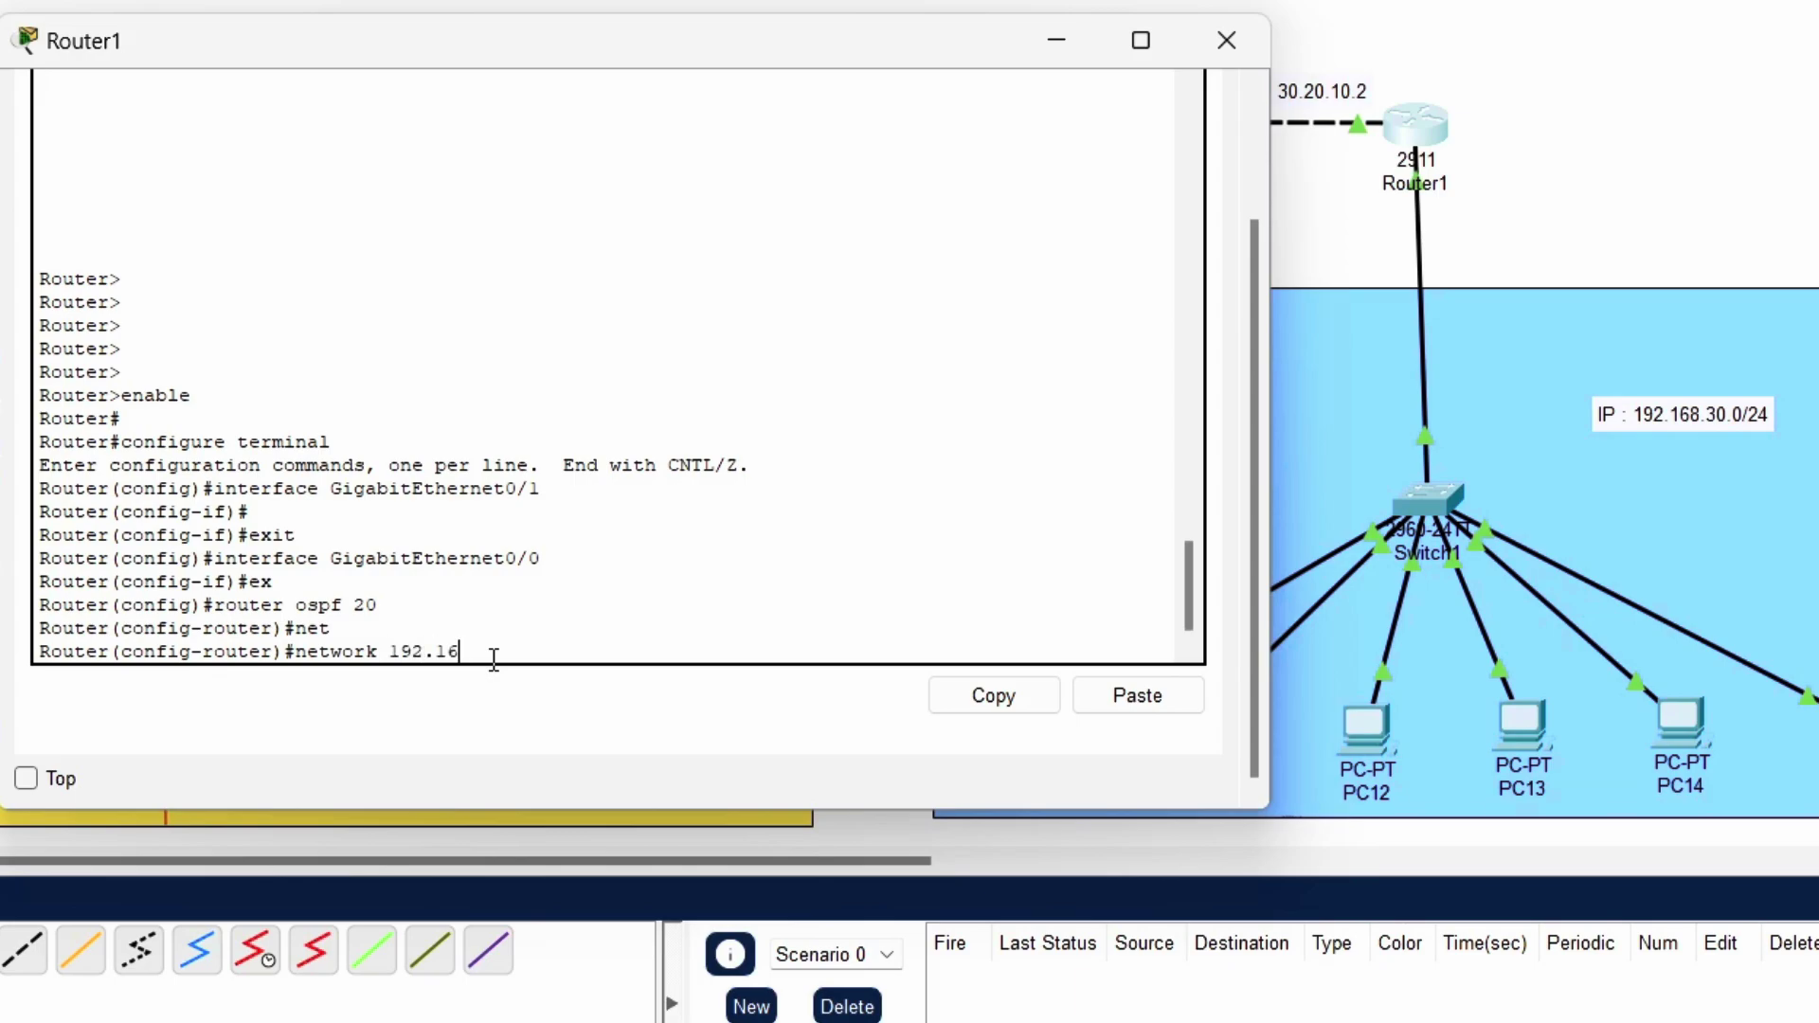
pyautogui.write('192.168.30.0 0.0.0.255 area 0')
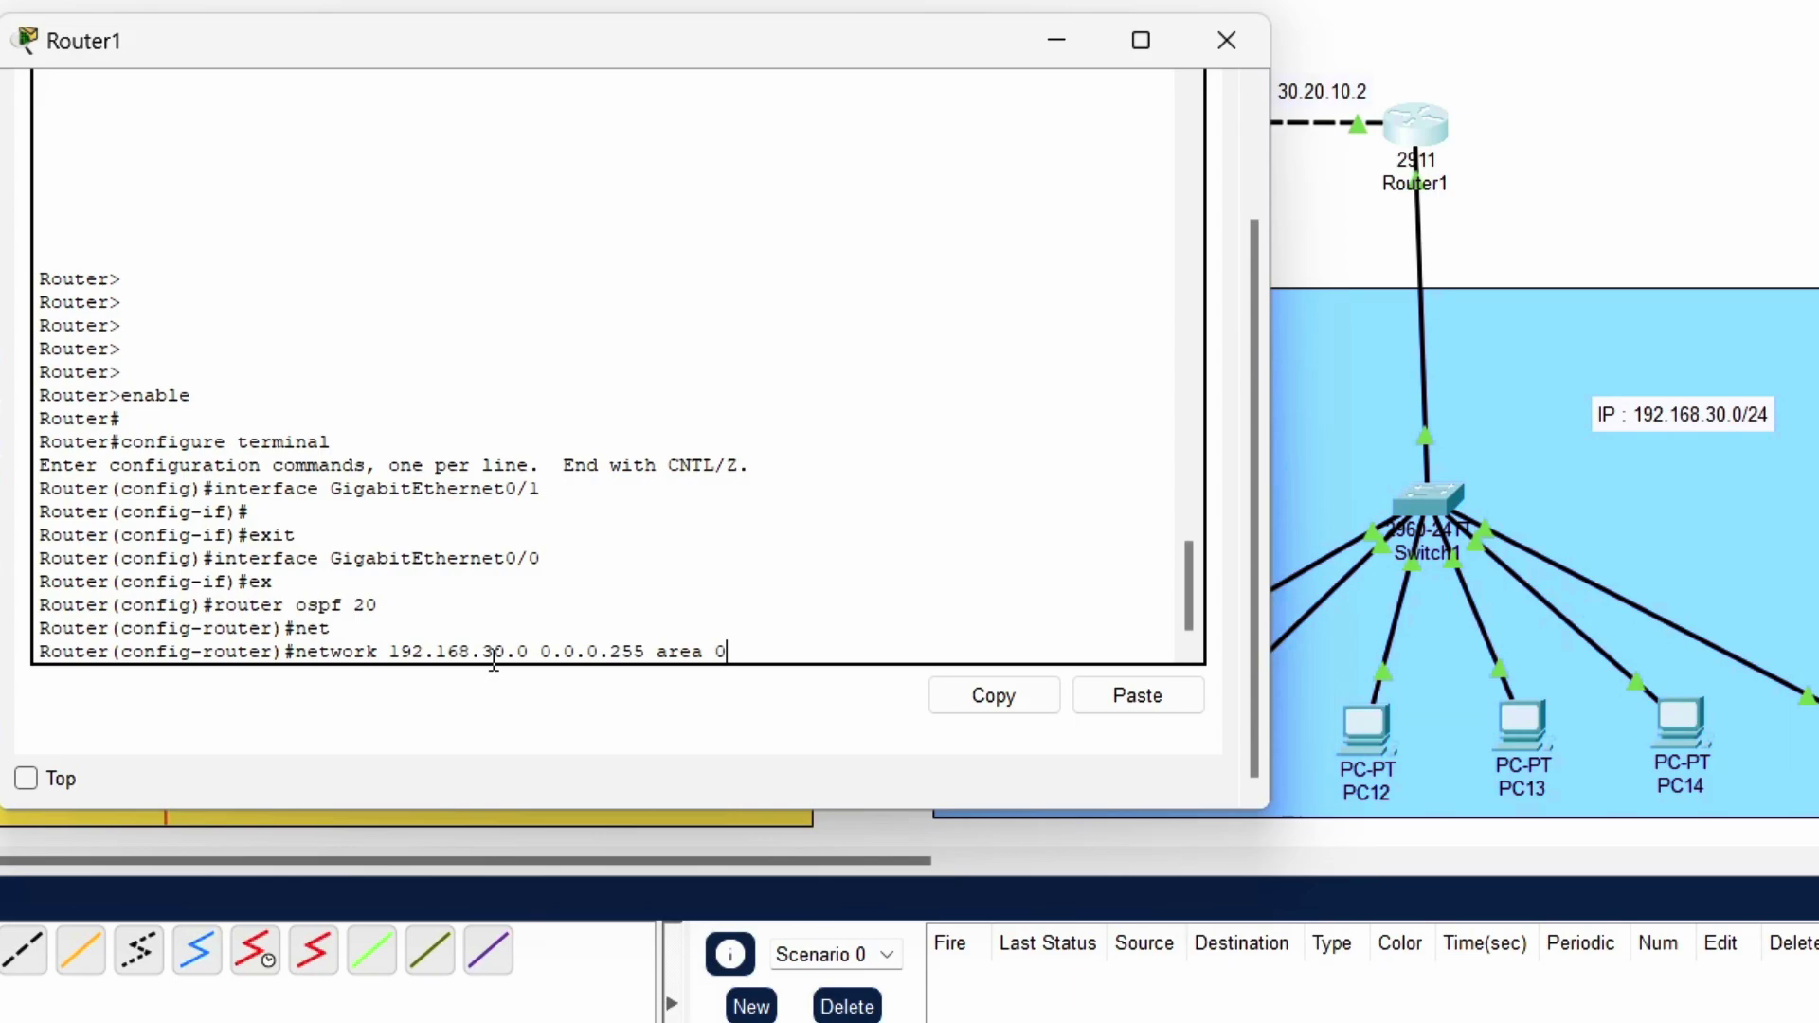
pyautogui.press('Return')
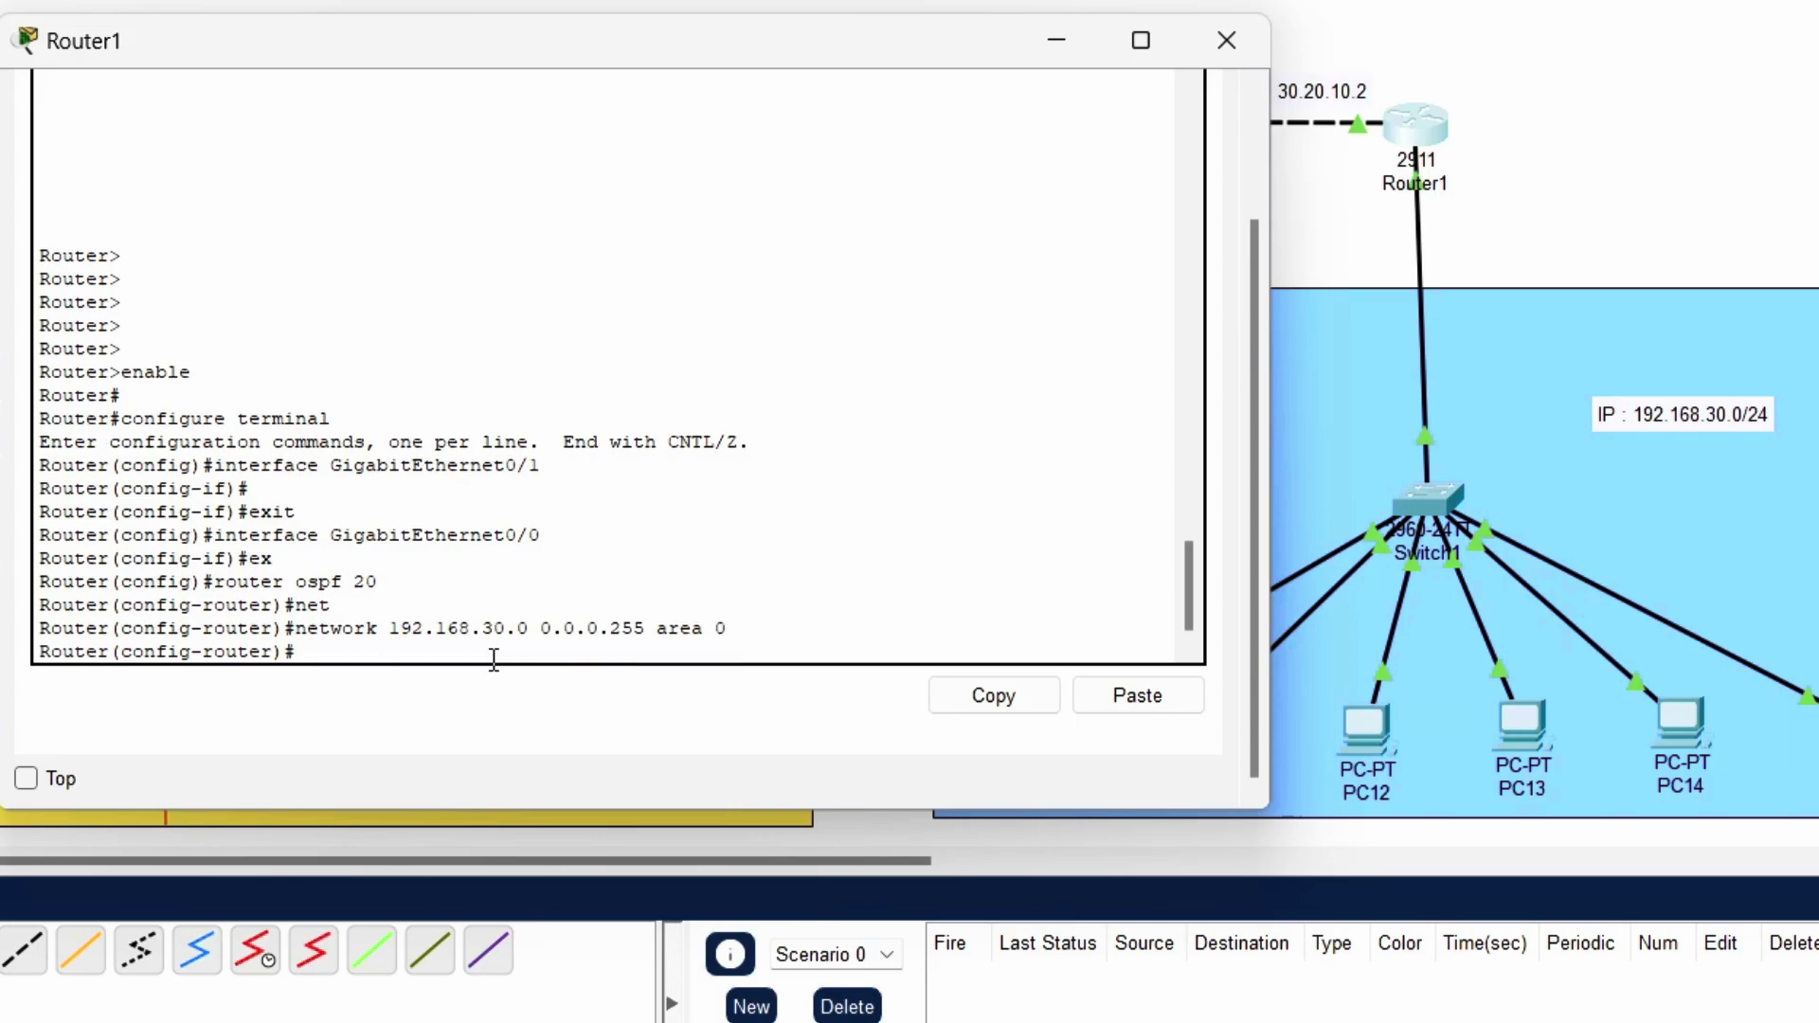
# Reuse the previous network command to advertise 30.20.10.0 with wildcard mask 0.0.0.255 in area 0 on Router1
pyautogui.press('Up')
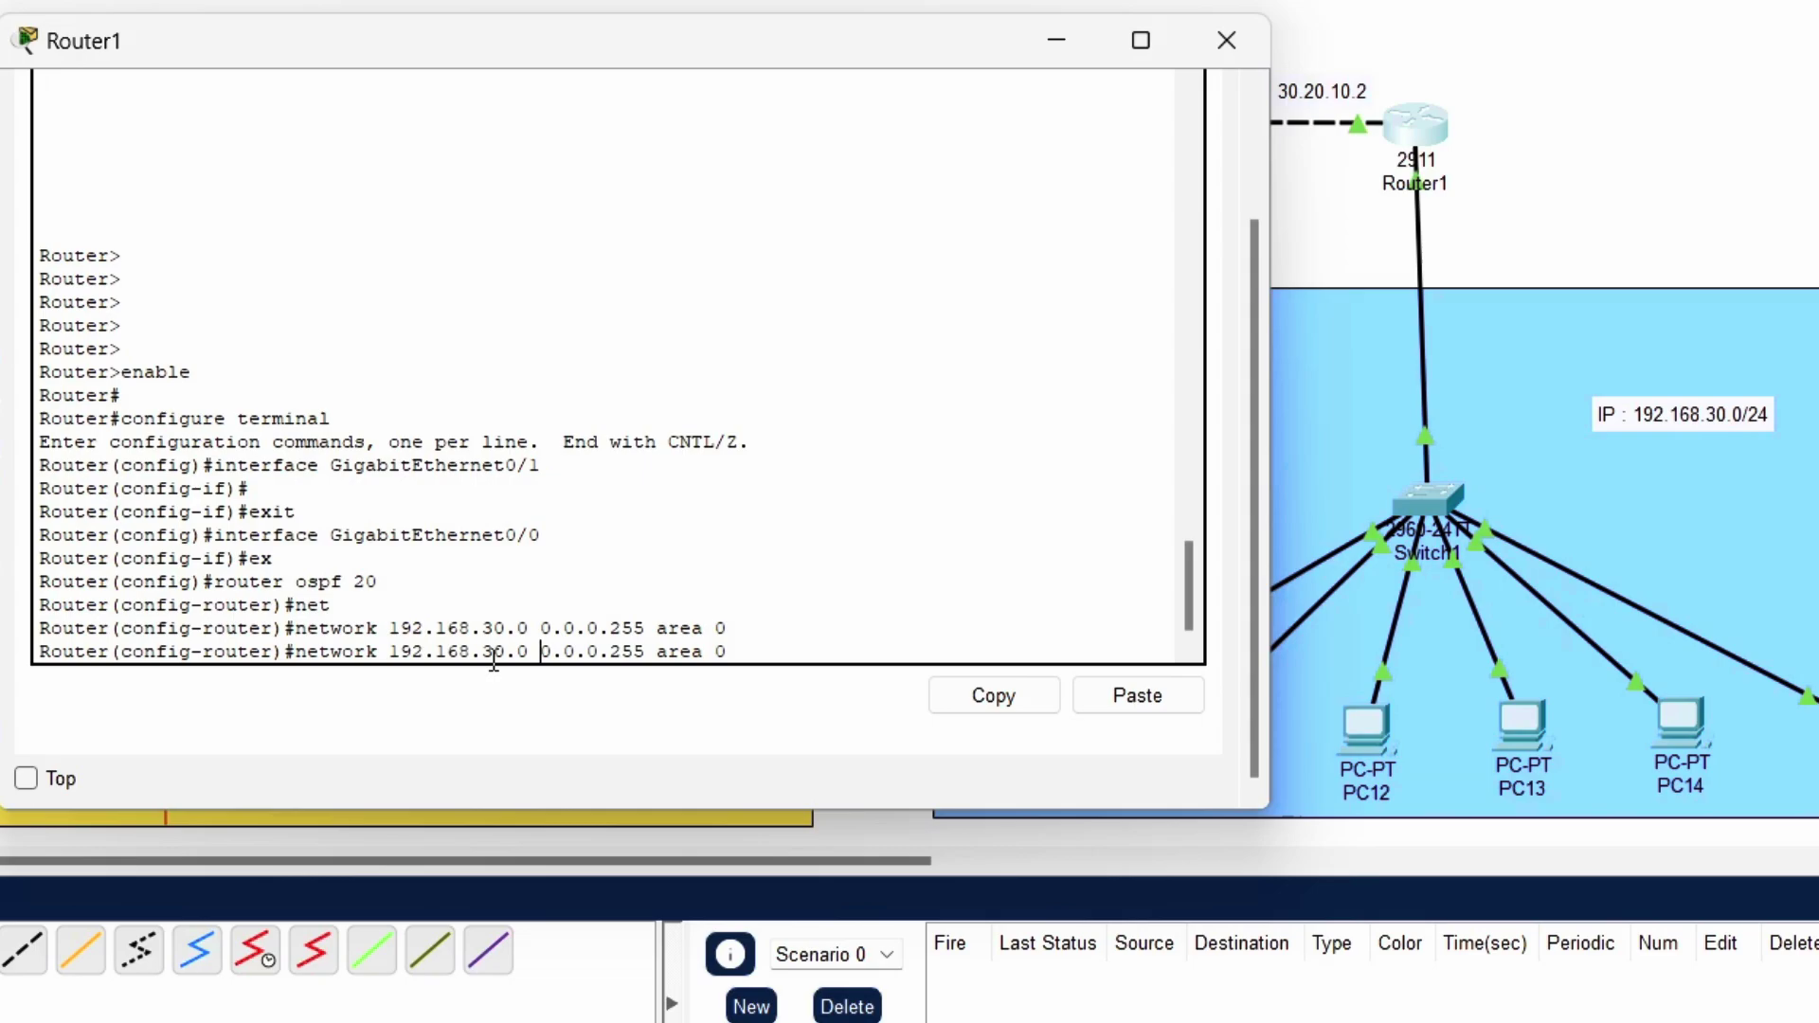
pyautogui.press('BackSpace')
pyautogui.press('BackSpace')
pyautogui.press('BackSpace')
pyautogui.press('BackSpace')
pyautogui.press('BackSpace')
pyautogui.press('BackSpace')
pyautogui.press('BackSpace')
pyautogui.press('BackSpace')
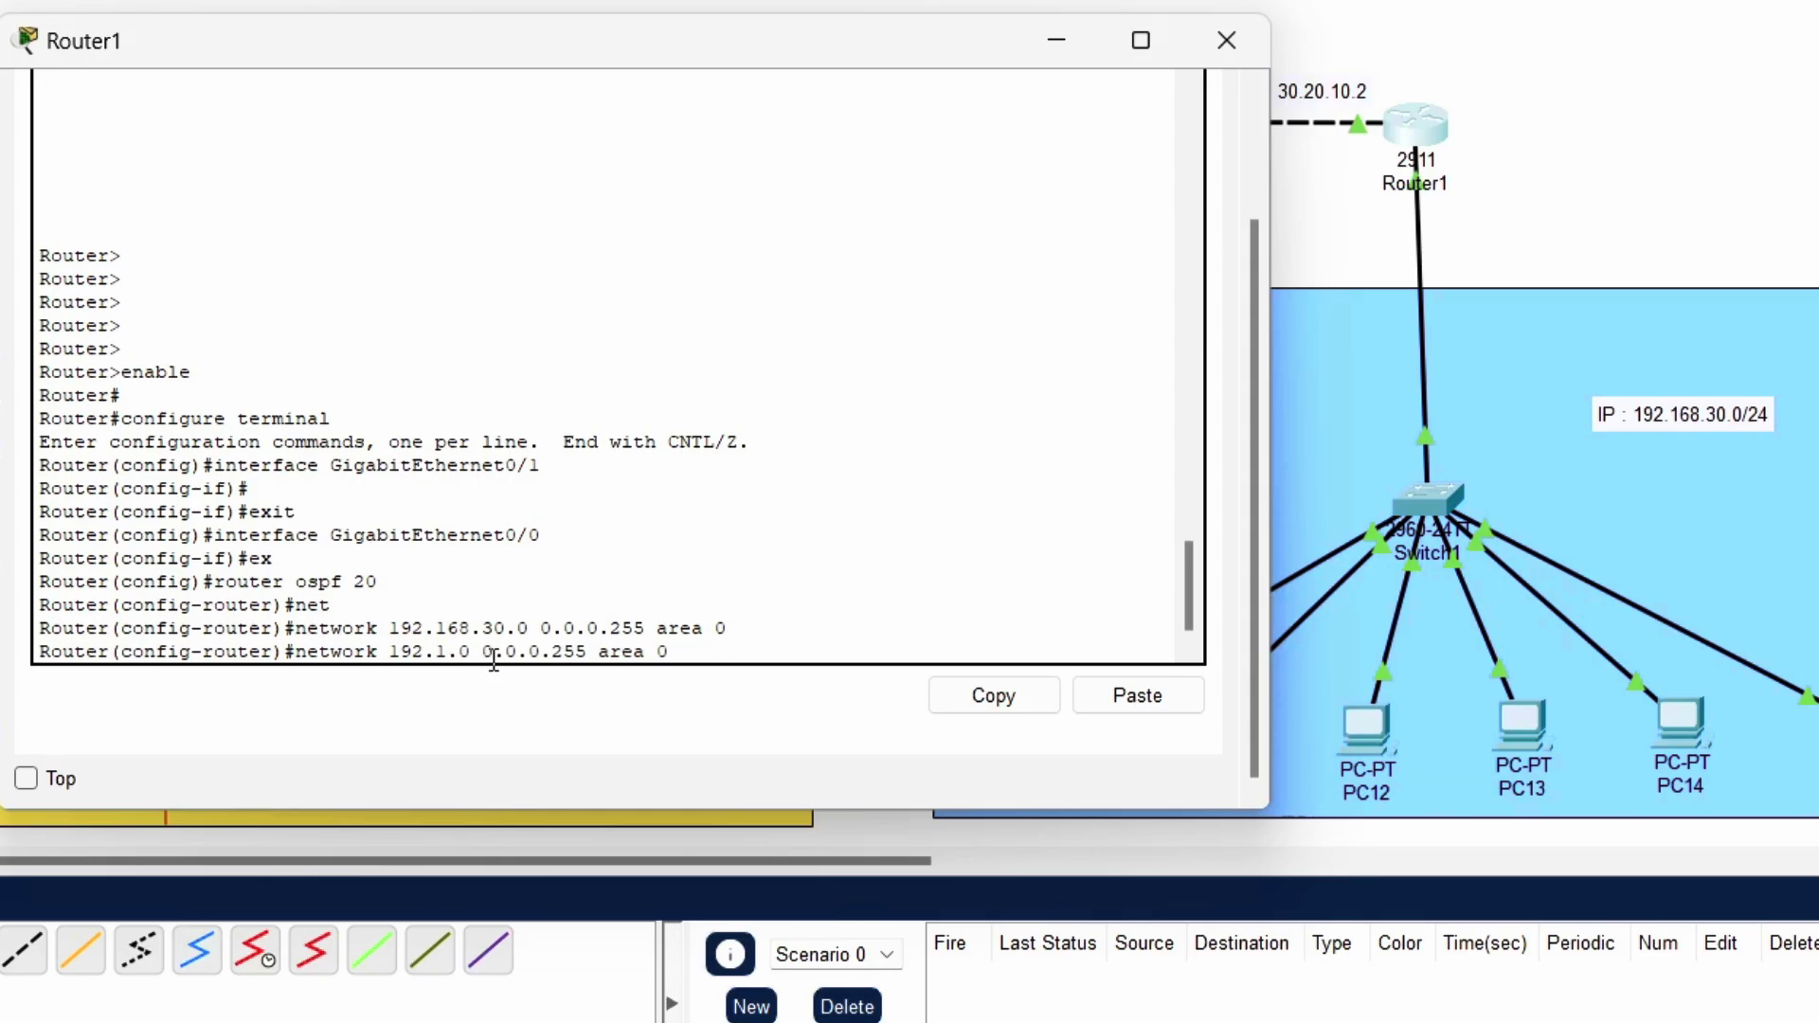
pyautogui.press('BackSpace')
pyautogui.press('BackSpace')
pyautogui.write('30.20.10')
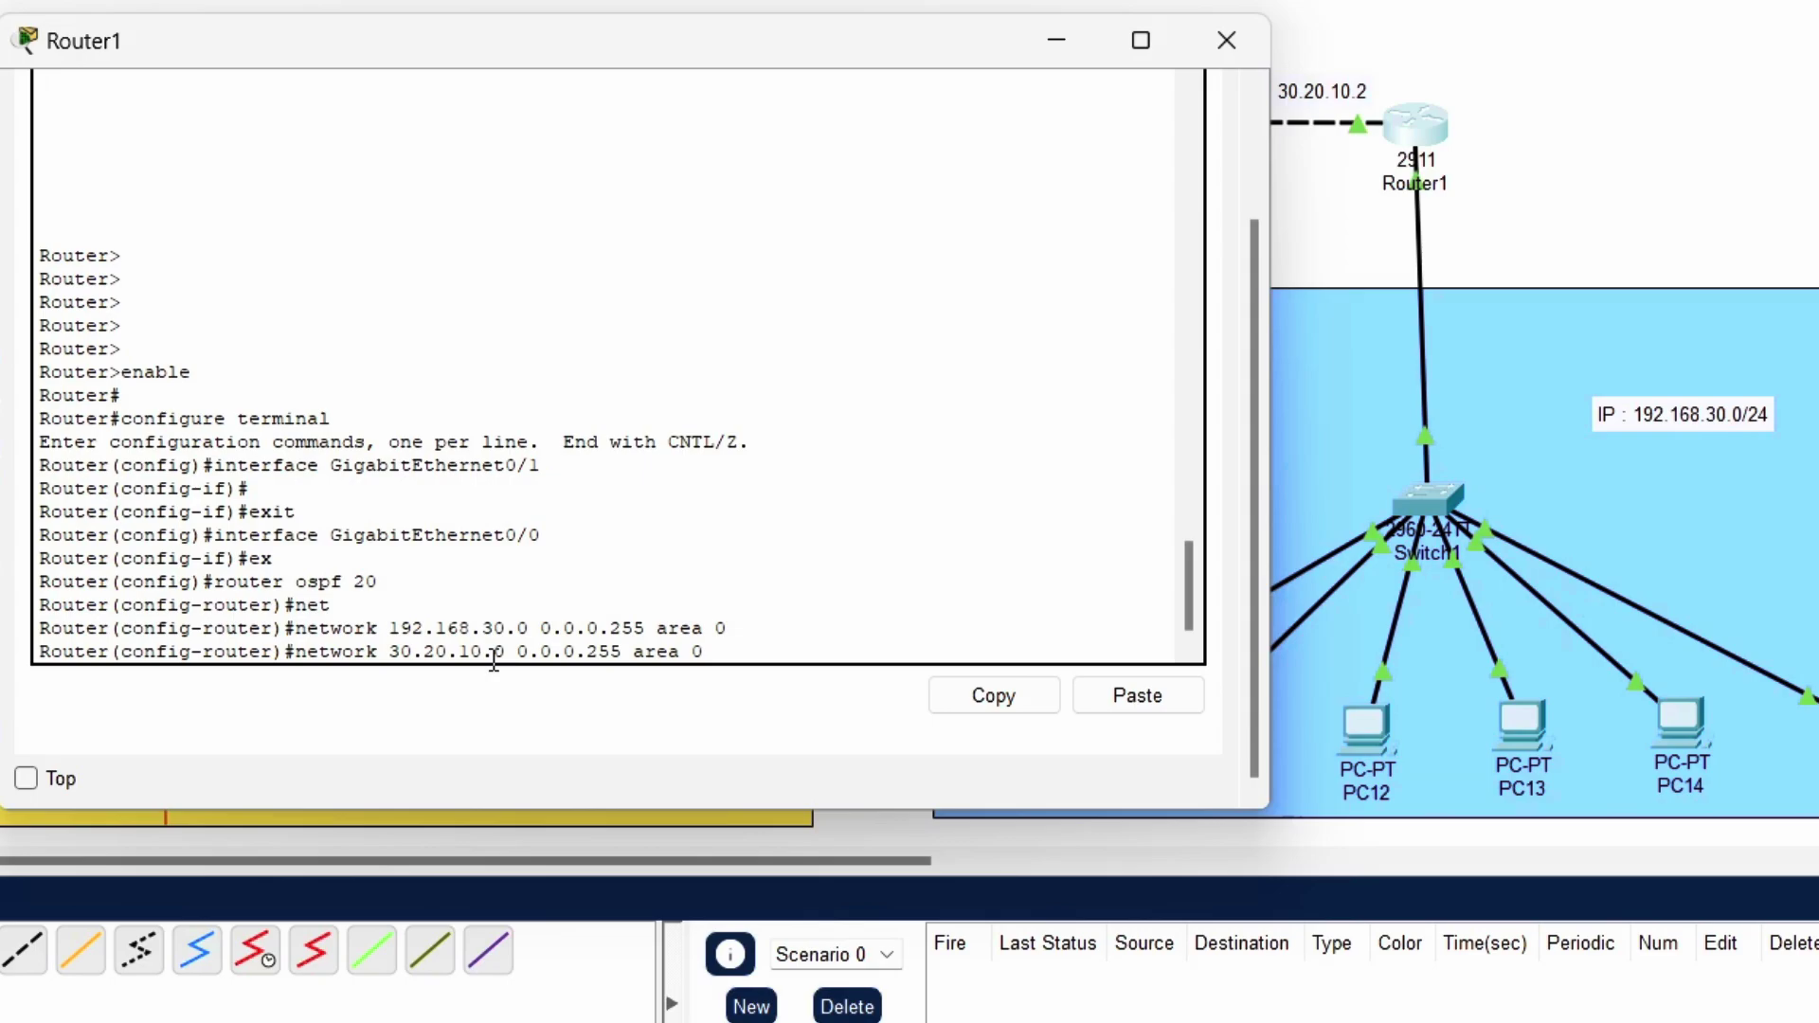
pyautogui.press('Return')
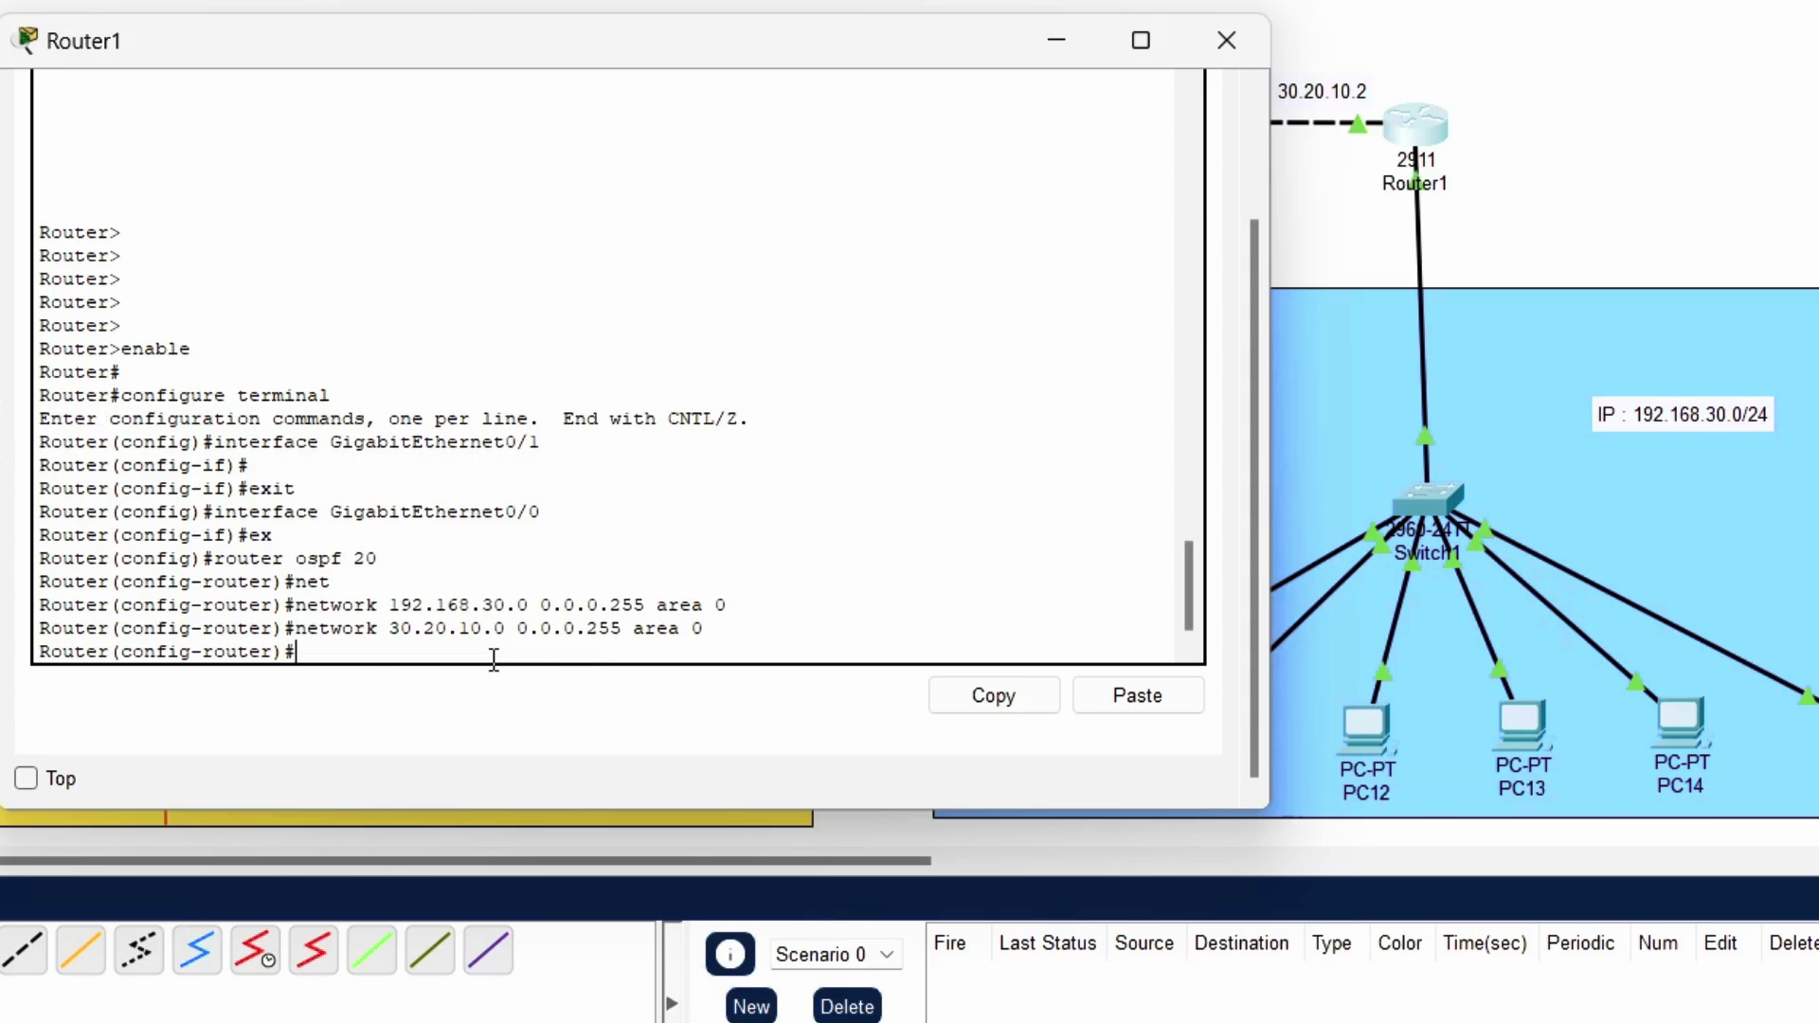
# Return Router1 to privileged EXEC mode by issuing "ex" twice, adding a few empty prompt lines
pyautogui.write('ex')
pyautogui.press('Return')
pyautogui.write('er(config)#e')
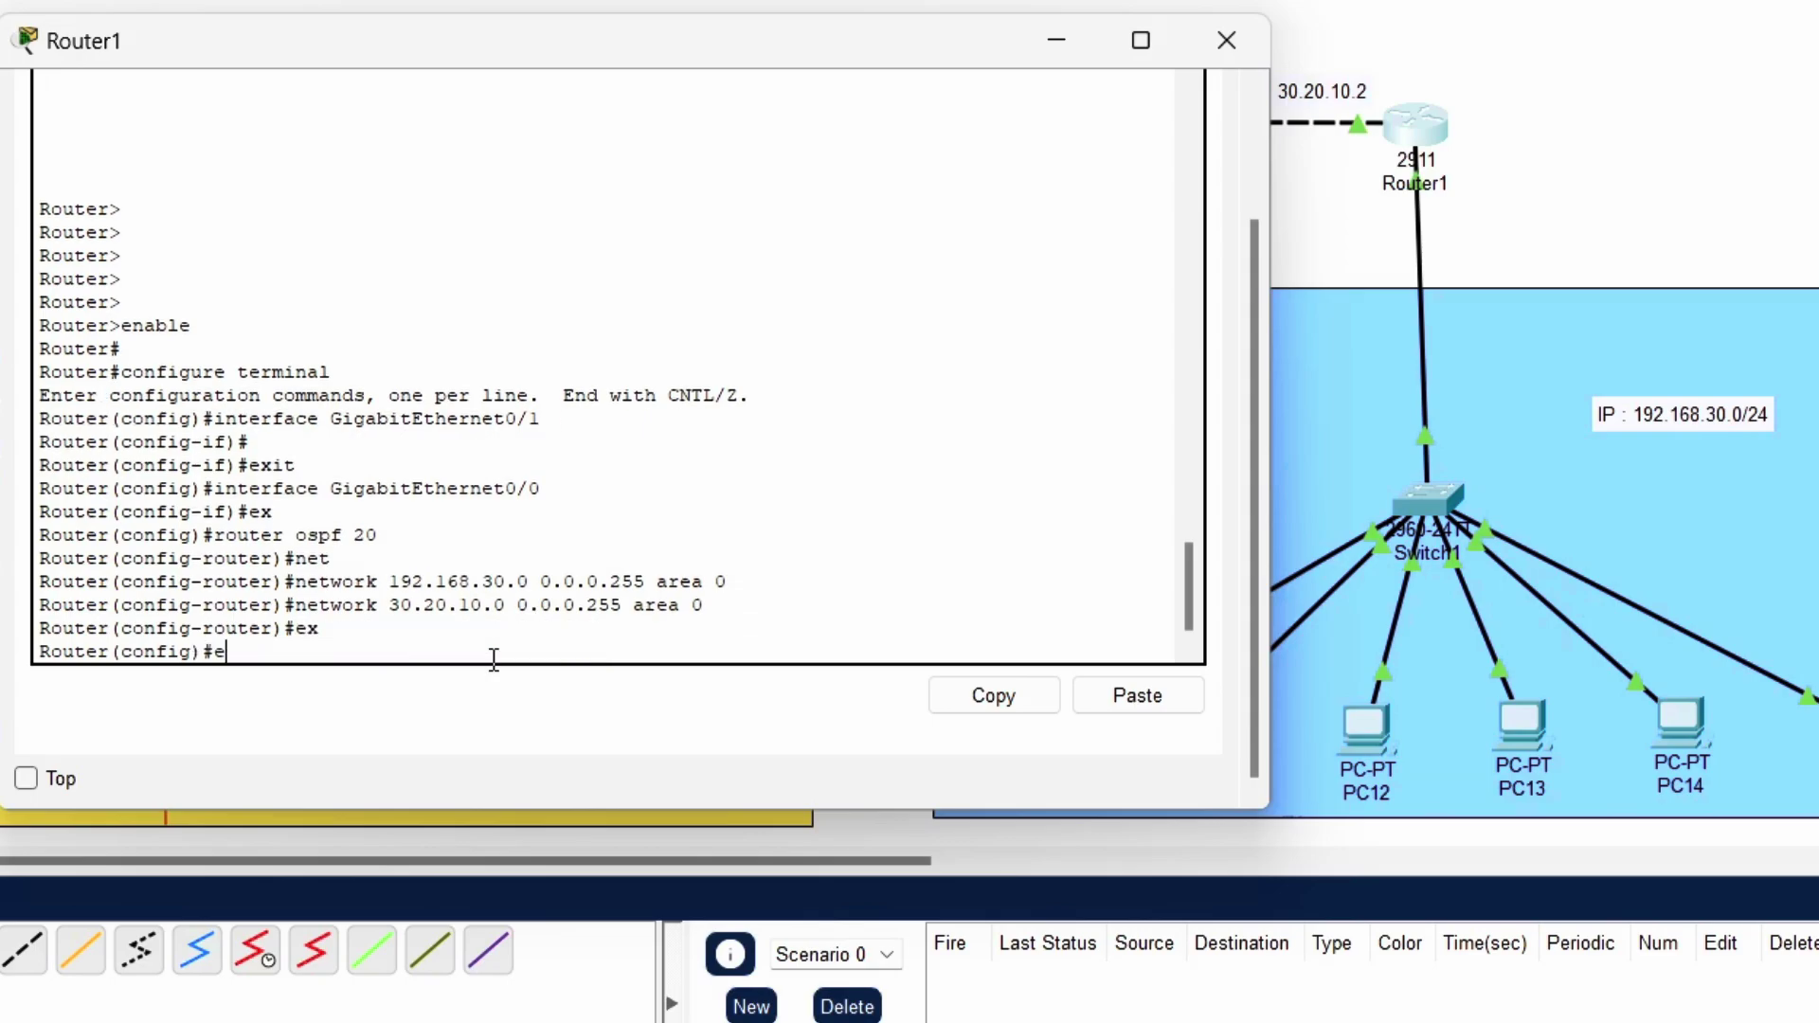
pyautogui.write('x')
pyautogui.press('Return')
pyautogui.press('Return')
pyautogui.press('Return')
pyautogui.press('Return')
pyautogui.press('Return')
pyautogui.press('Return')
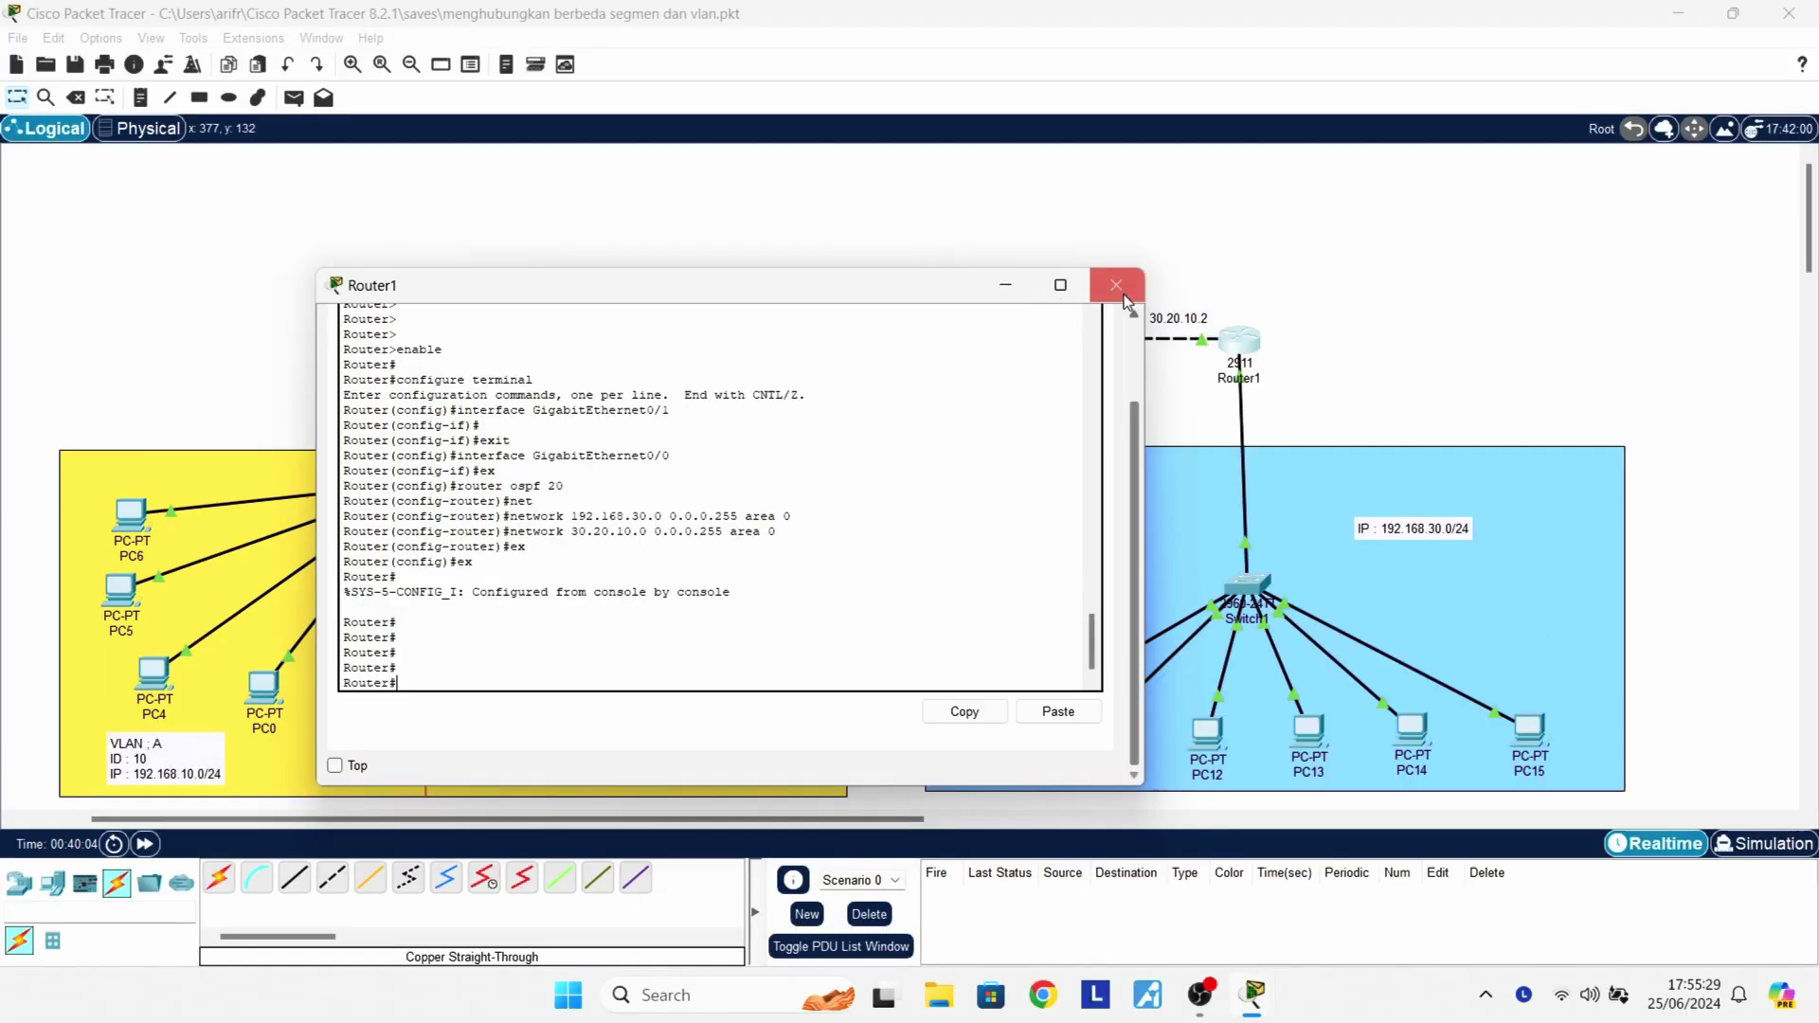
# Close the Router1 window and fast-forward the network time twice
pyautogui.click(1227, 40)
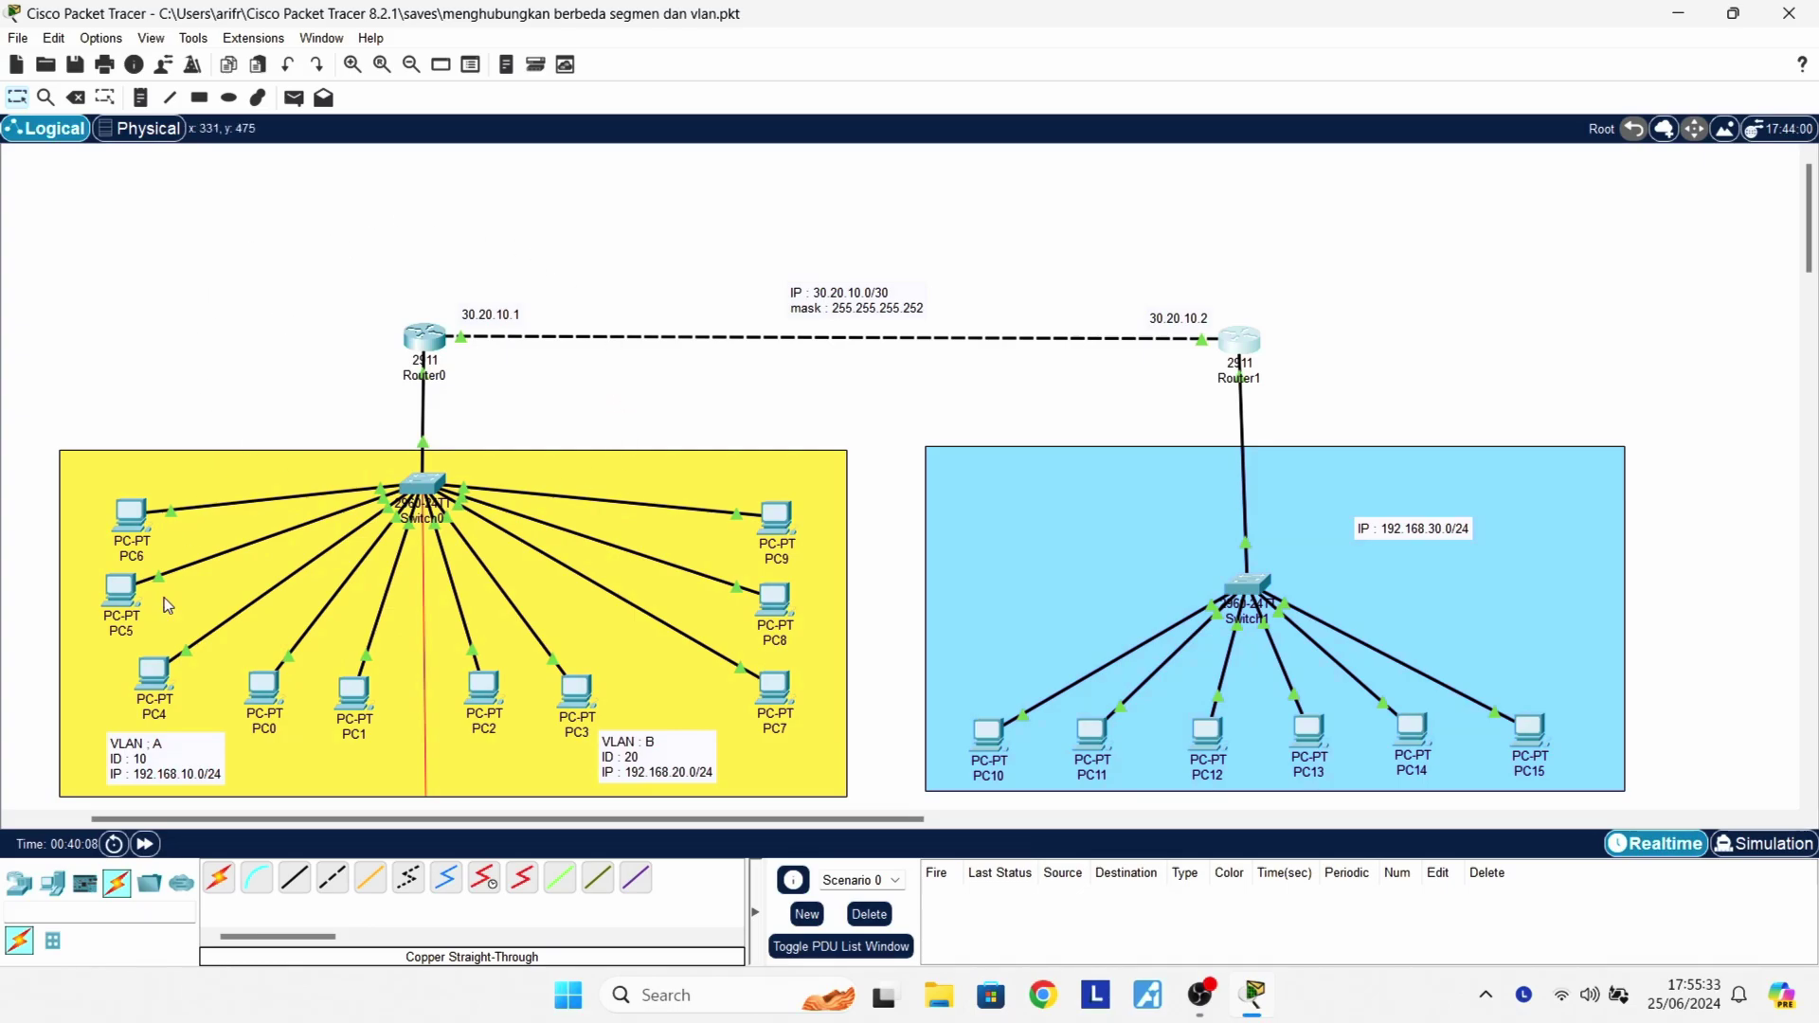
pyautogui.click(146, 844)
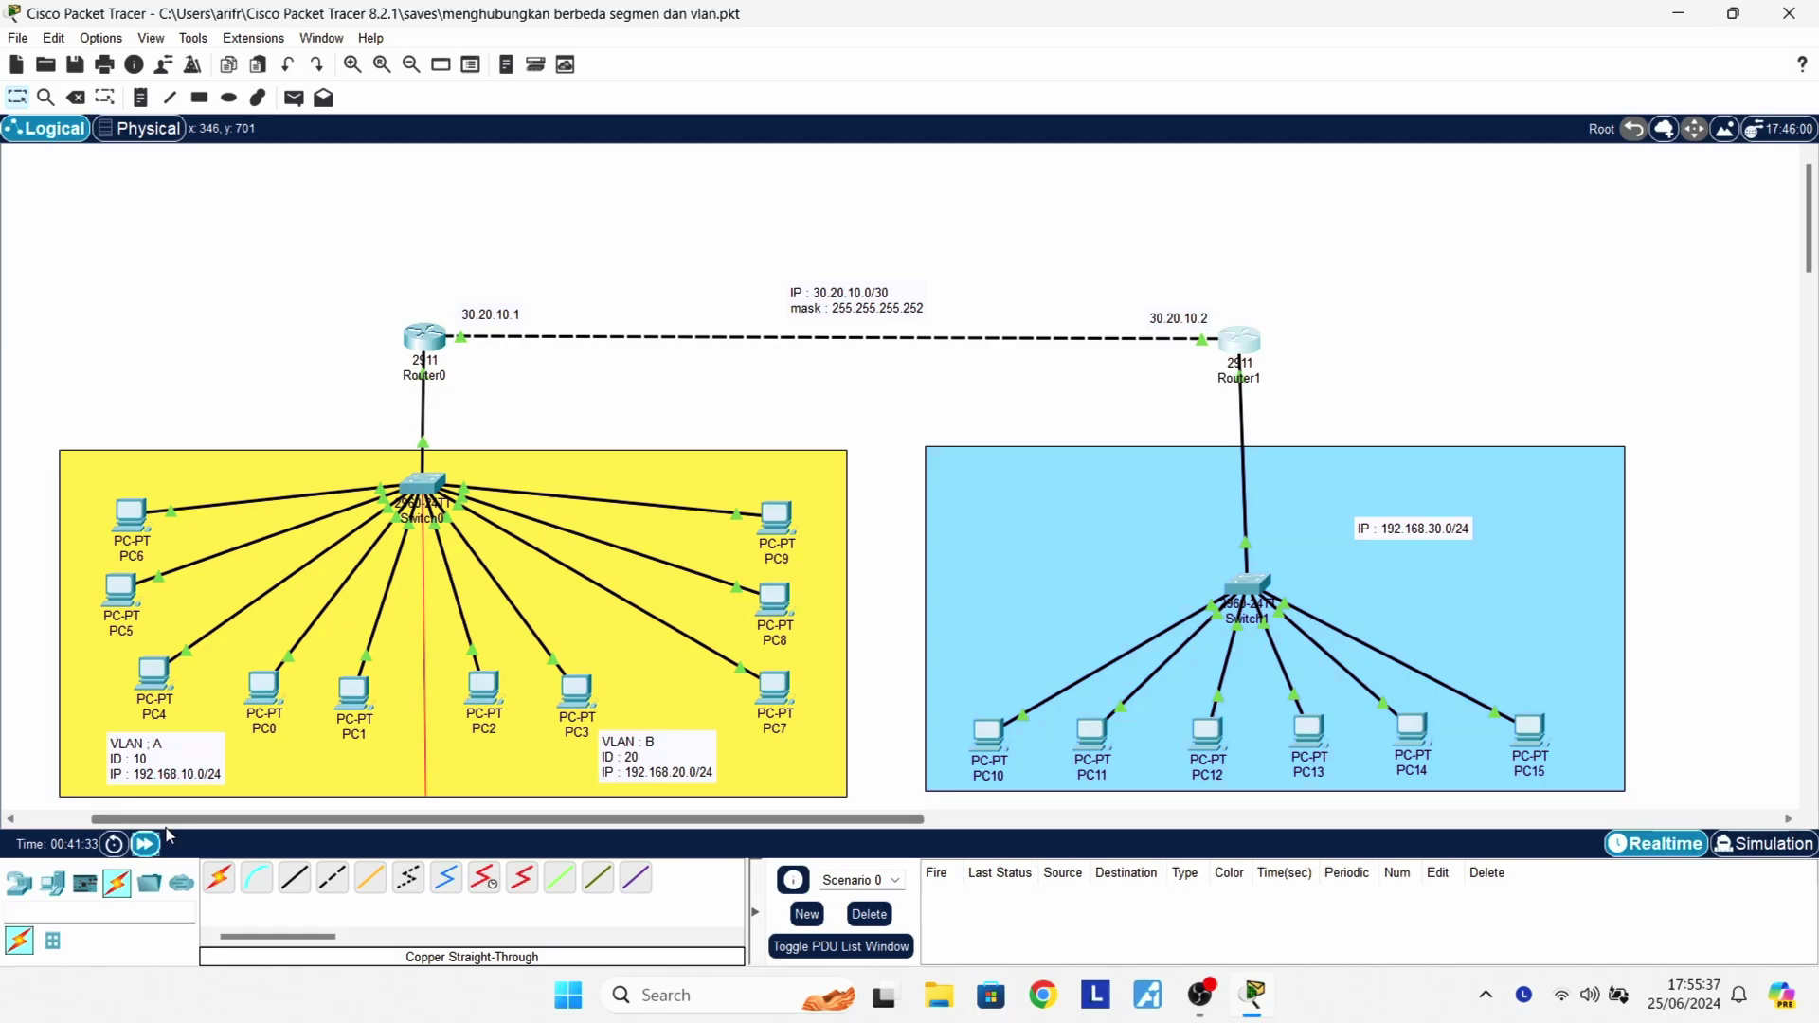
pyautogui.click(145, 844)
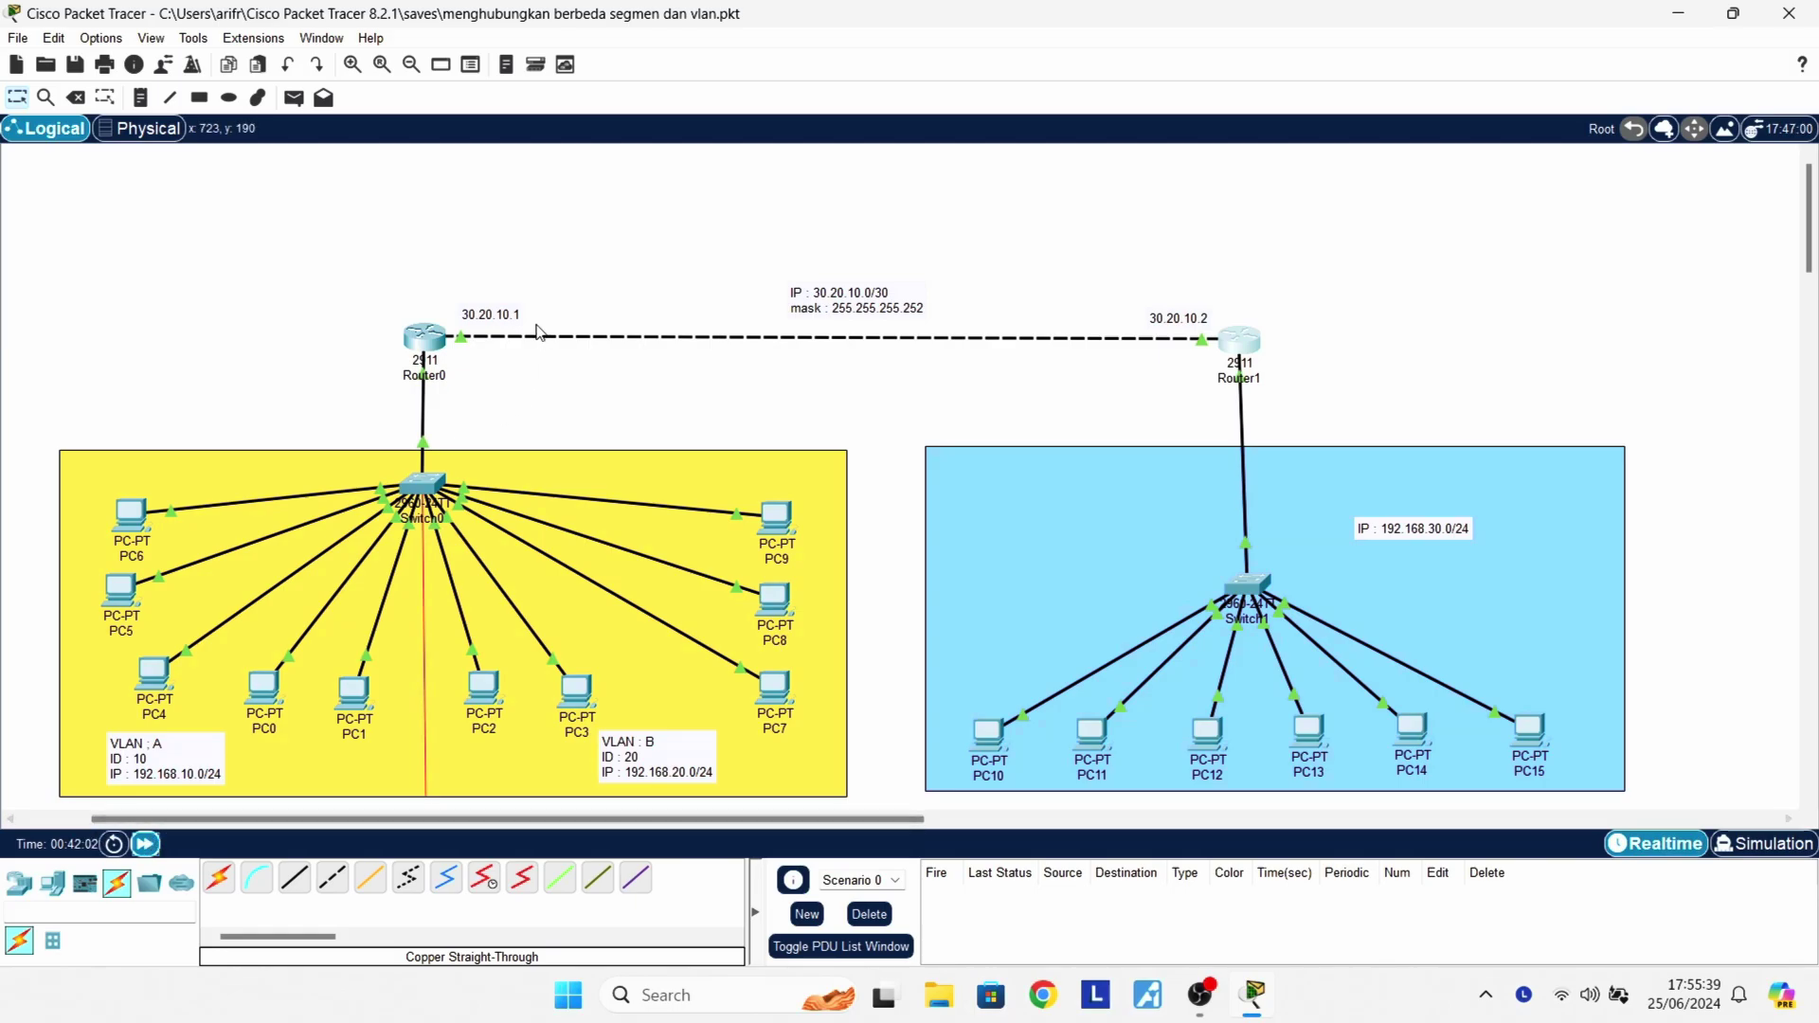
# Open Router0's command line and display its routing table with "show ip route"
pyautogui.click(425, 338)
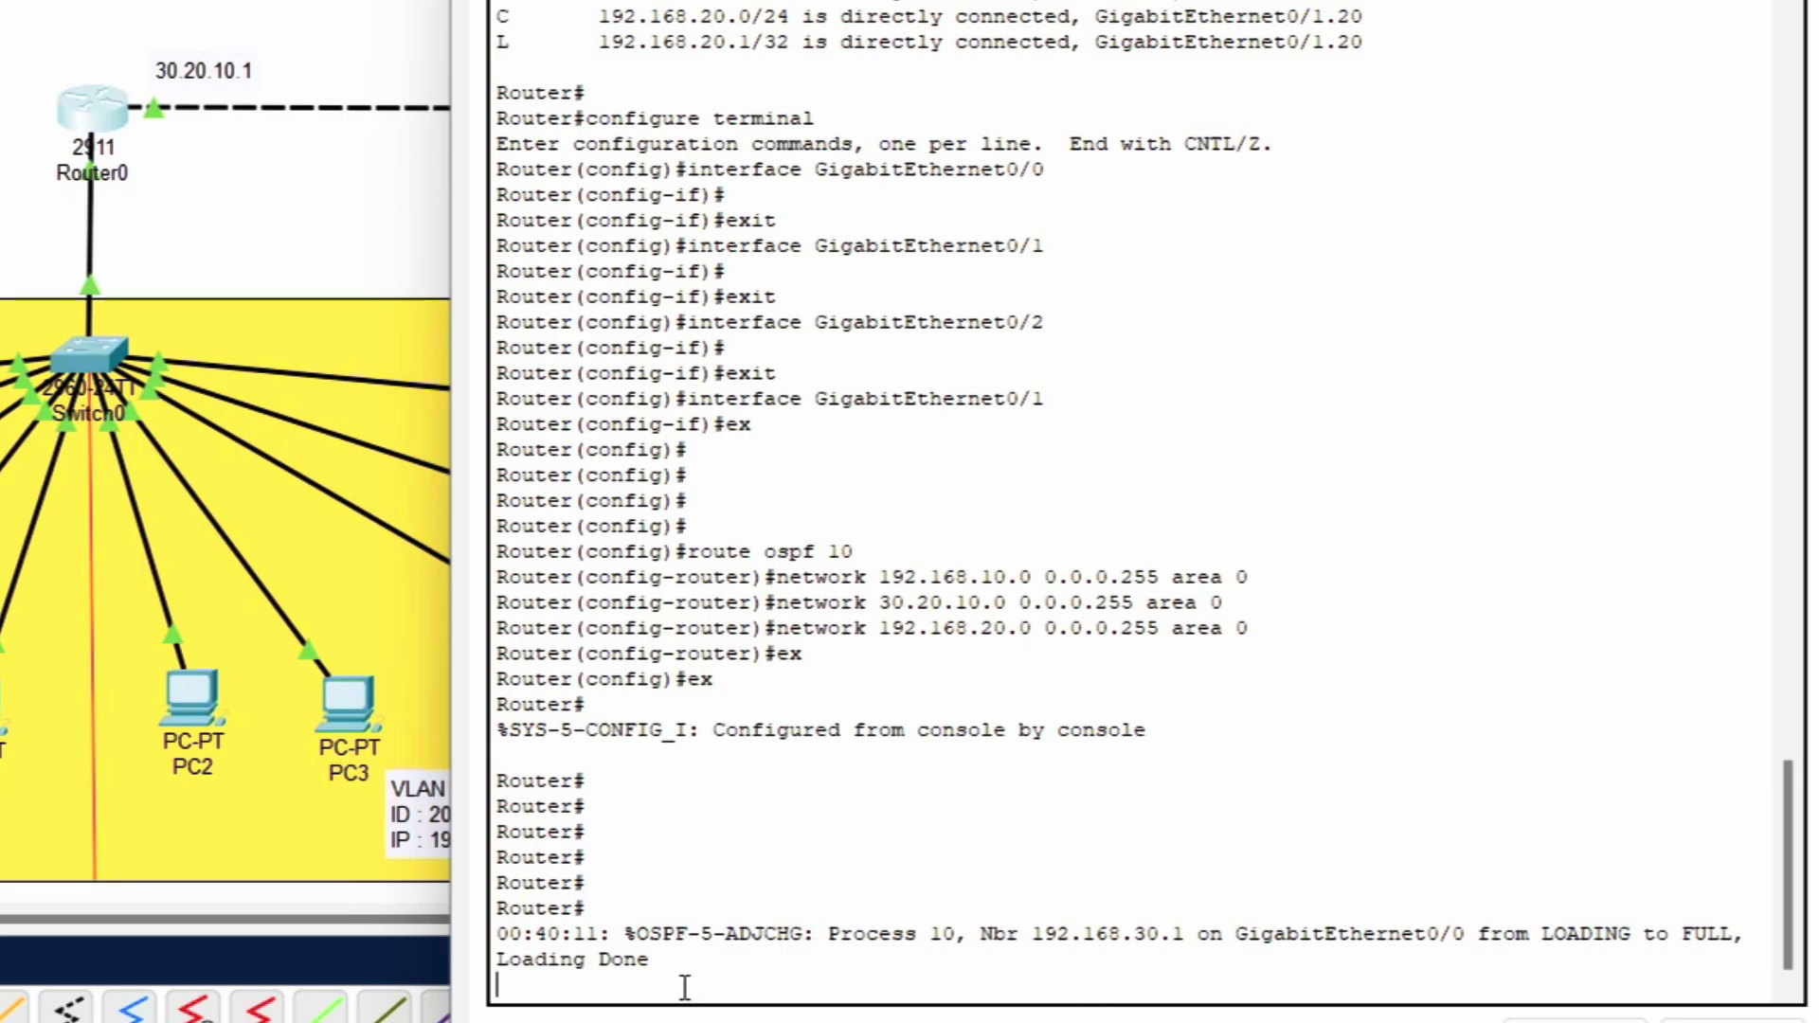
pyautogui.press('Return')
pyautogui.press('Return')
pyautogui.write('s')
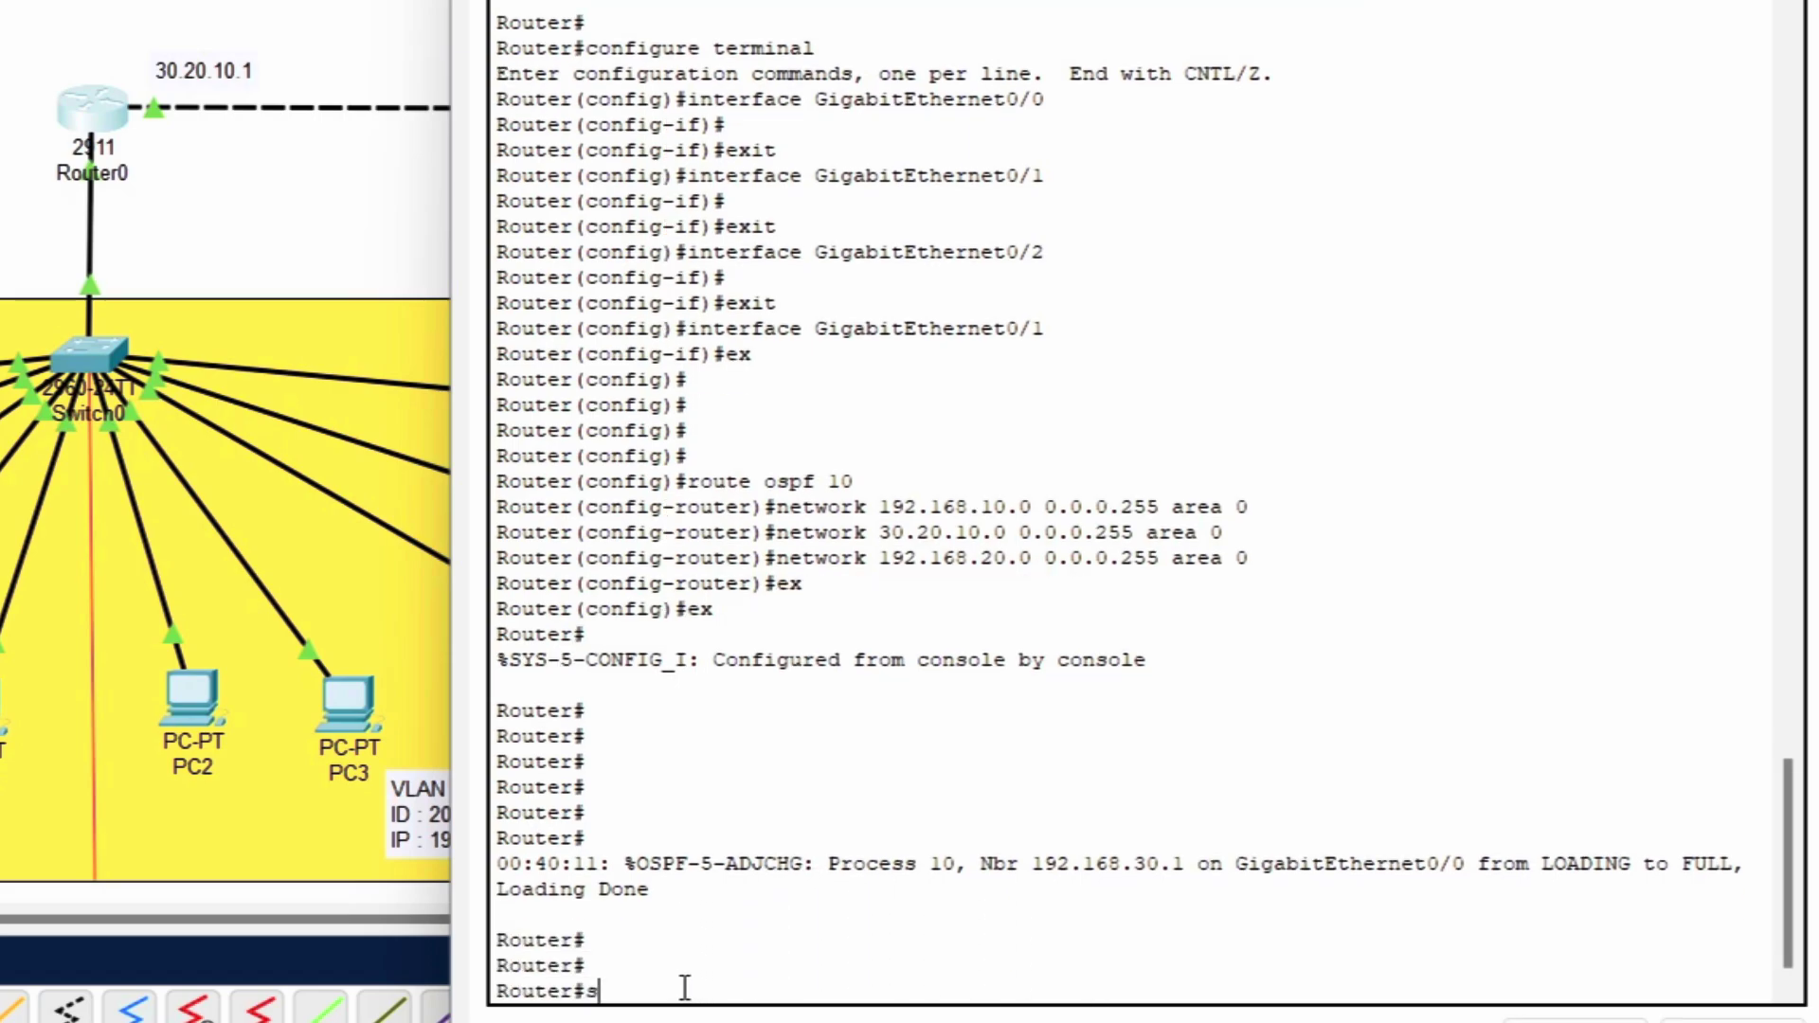
pyautogui.write('how ip route')
pyautogui.press('Return')
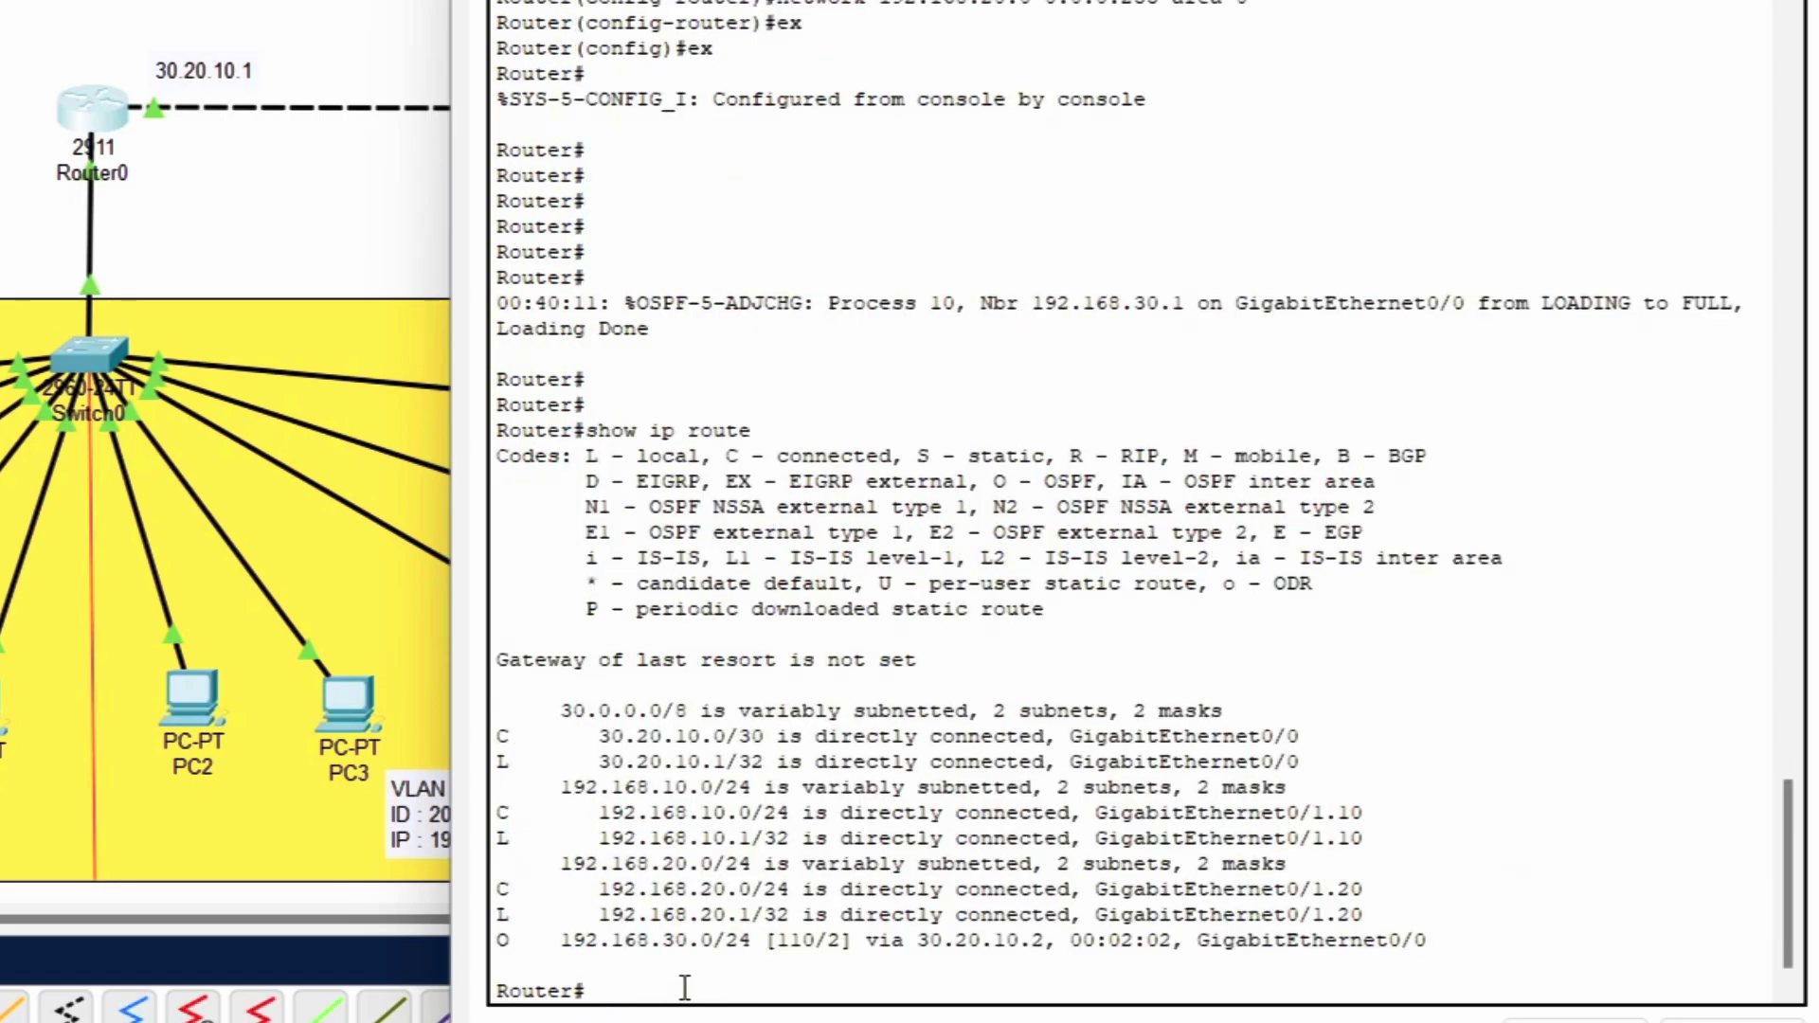
# Examine the 192.168.30.0/24 route entry and the "O - OSPF" code in Router0's routing table, and close the window
pyautogui.moveTo(496, 940); pyautogui.dragTo(1445, 943)
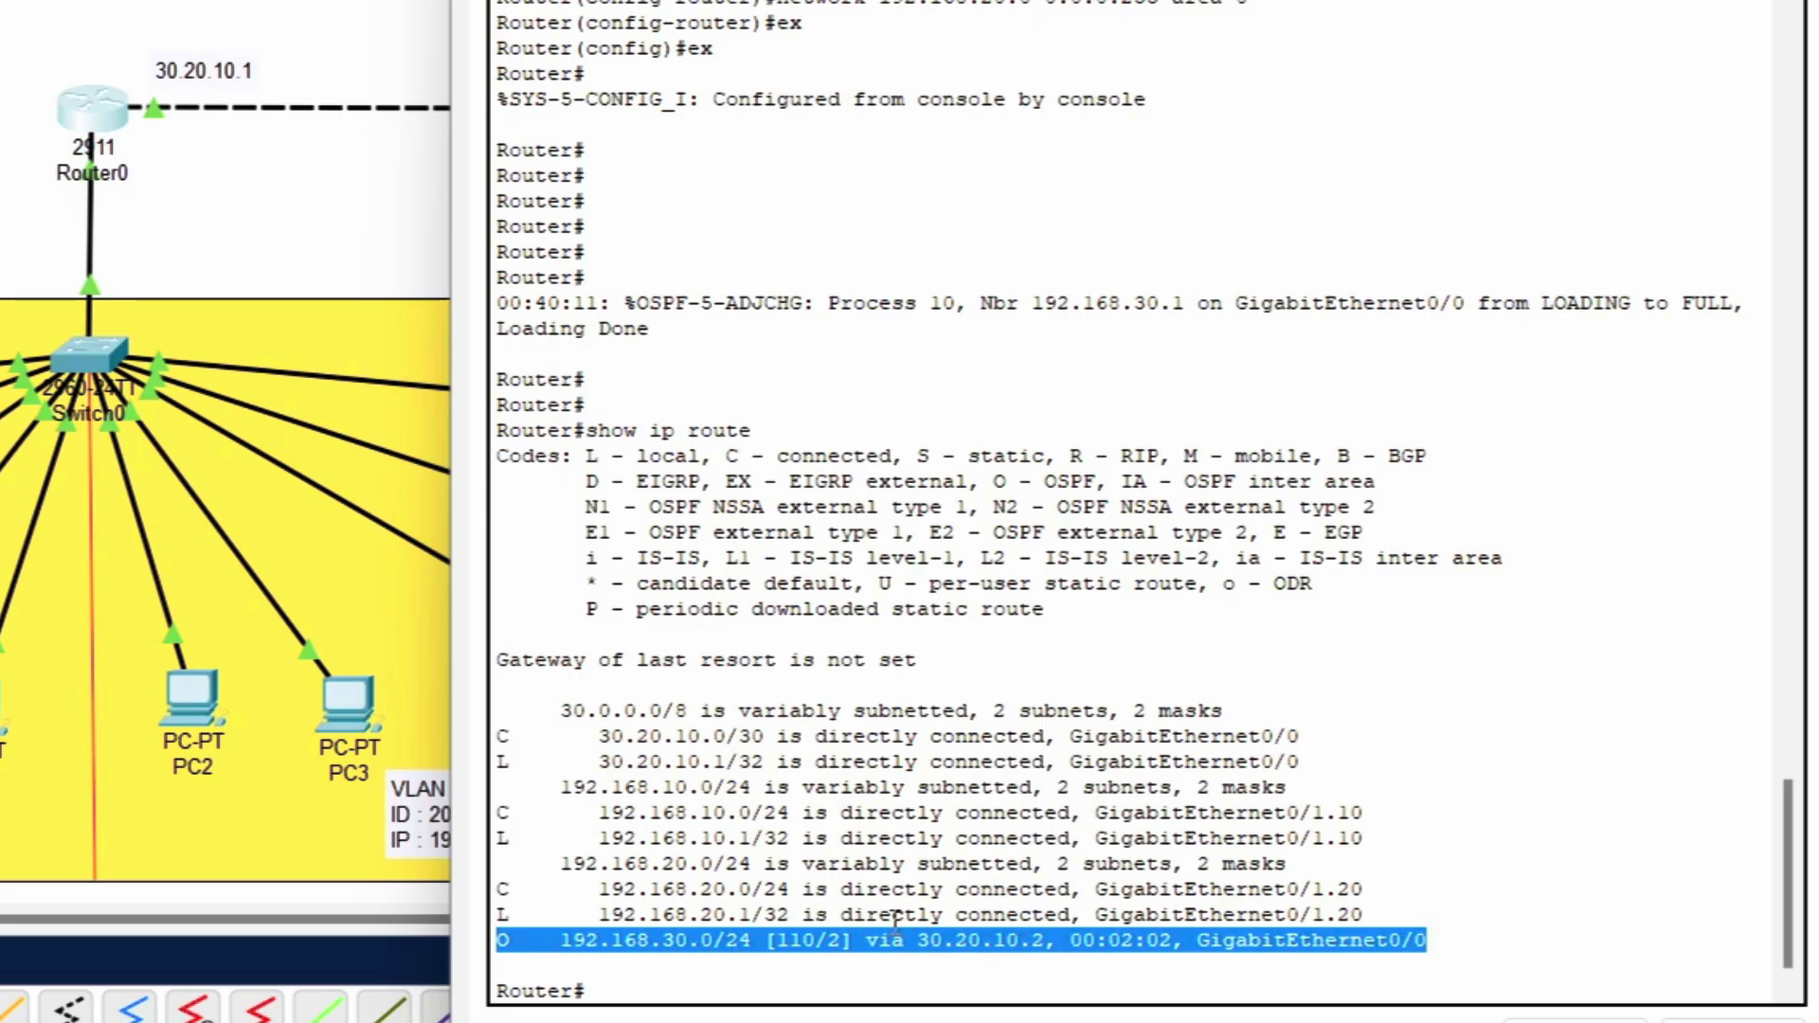
pyautogui.click(526, 951)
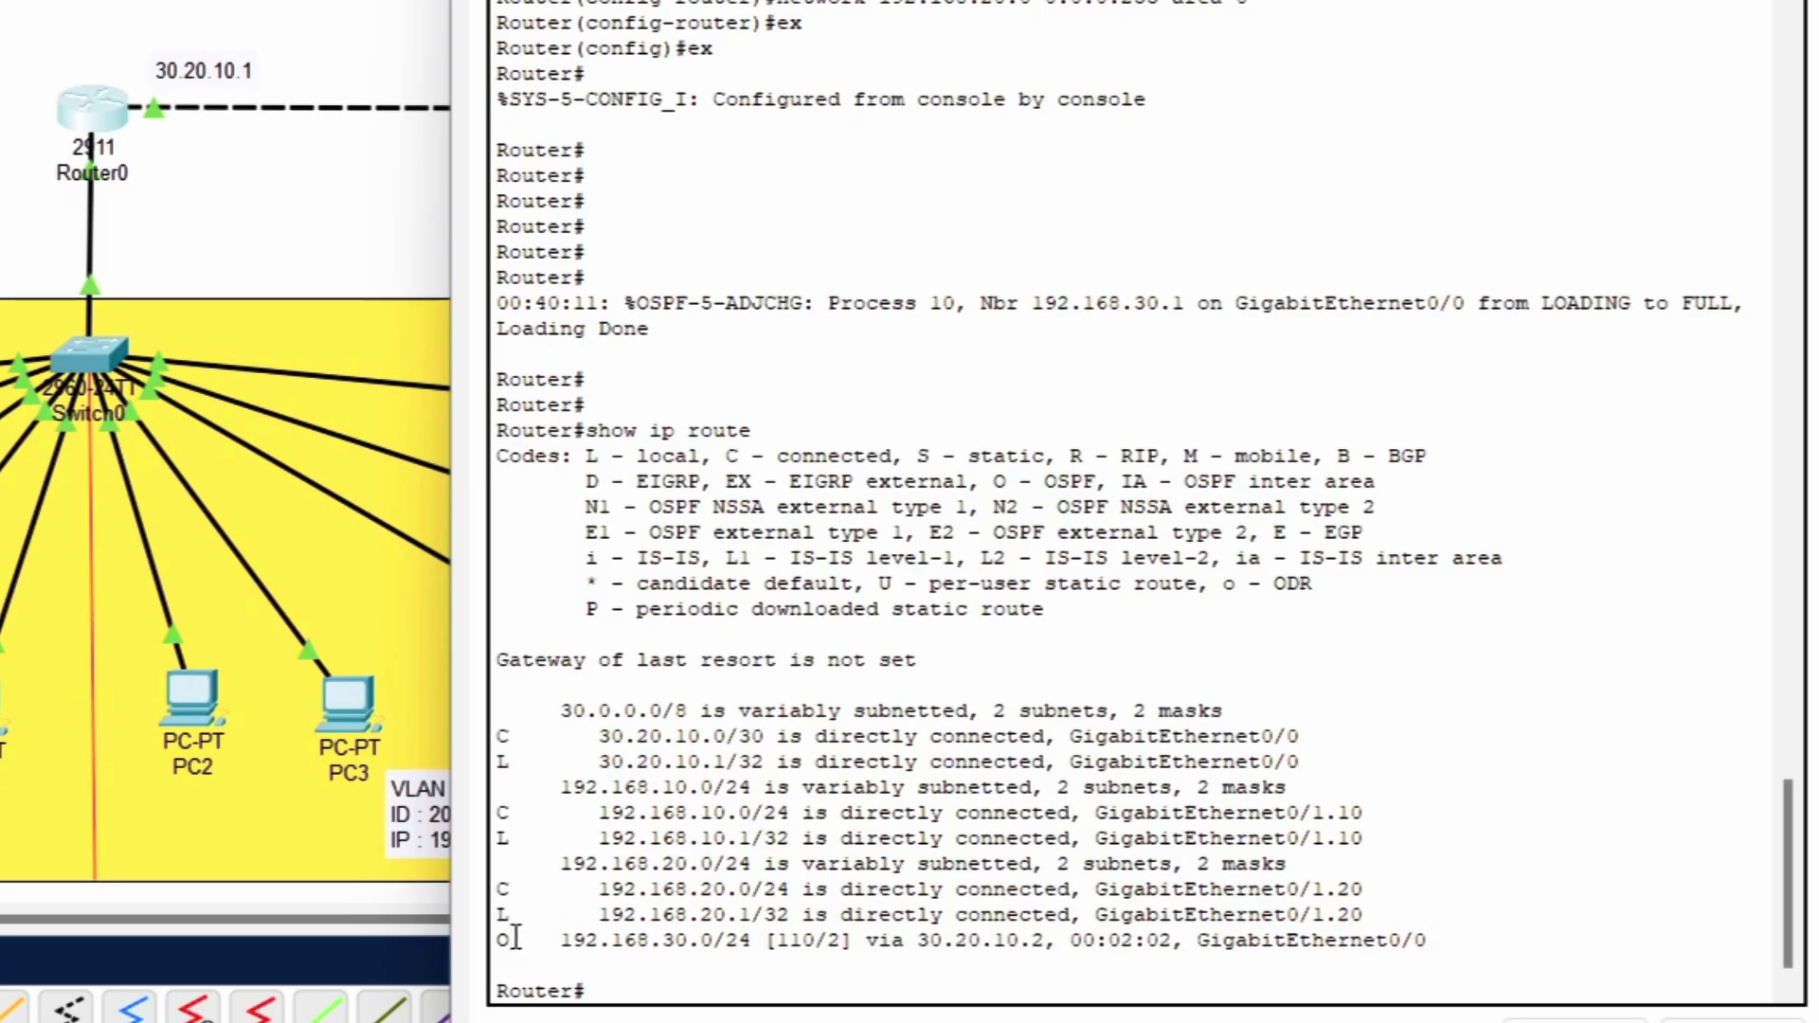
pyautogui.moveTo(514, 939); pyautogui.dragTo(499, 939)
pyautogui.click(998, 482)
pyautogui.moveTo(998, 481); pyautogui.dragTo(1097, 484)
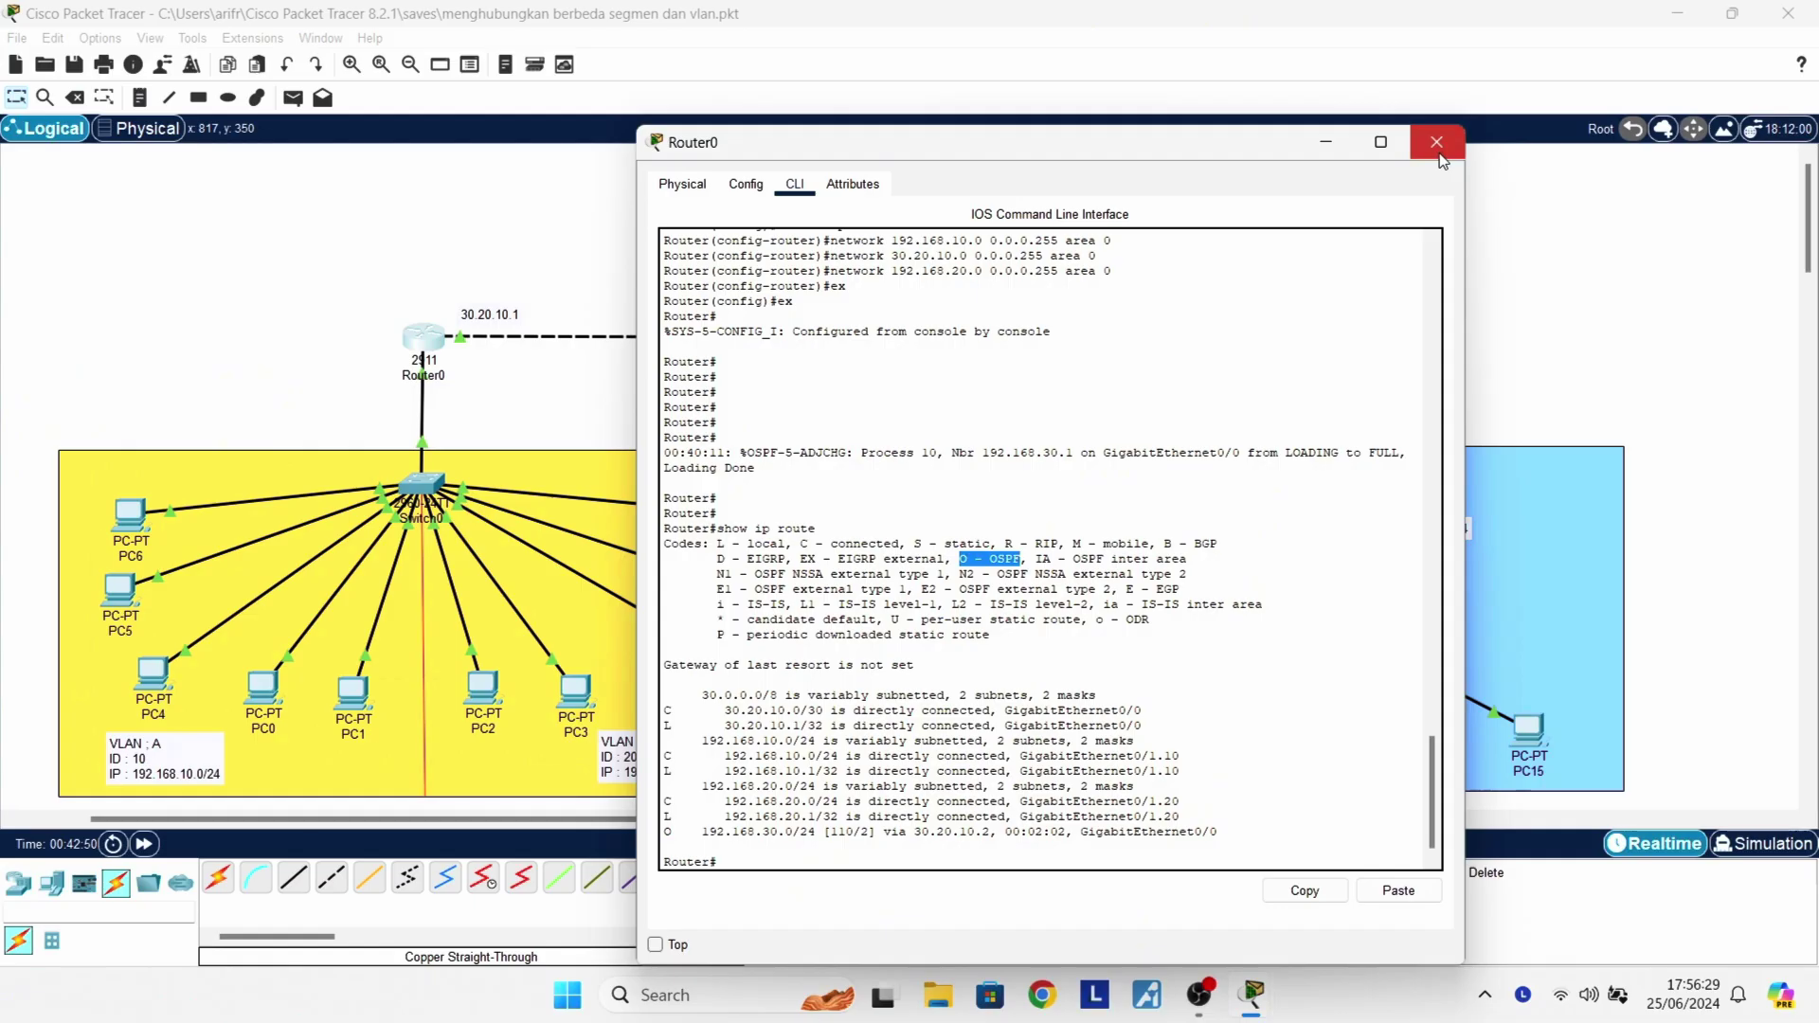
pyautogui.click(1439, 142)
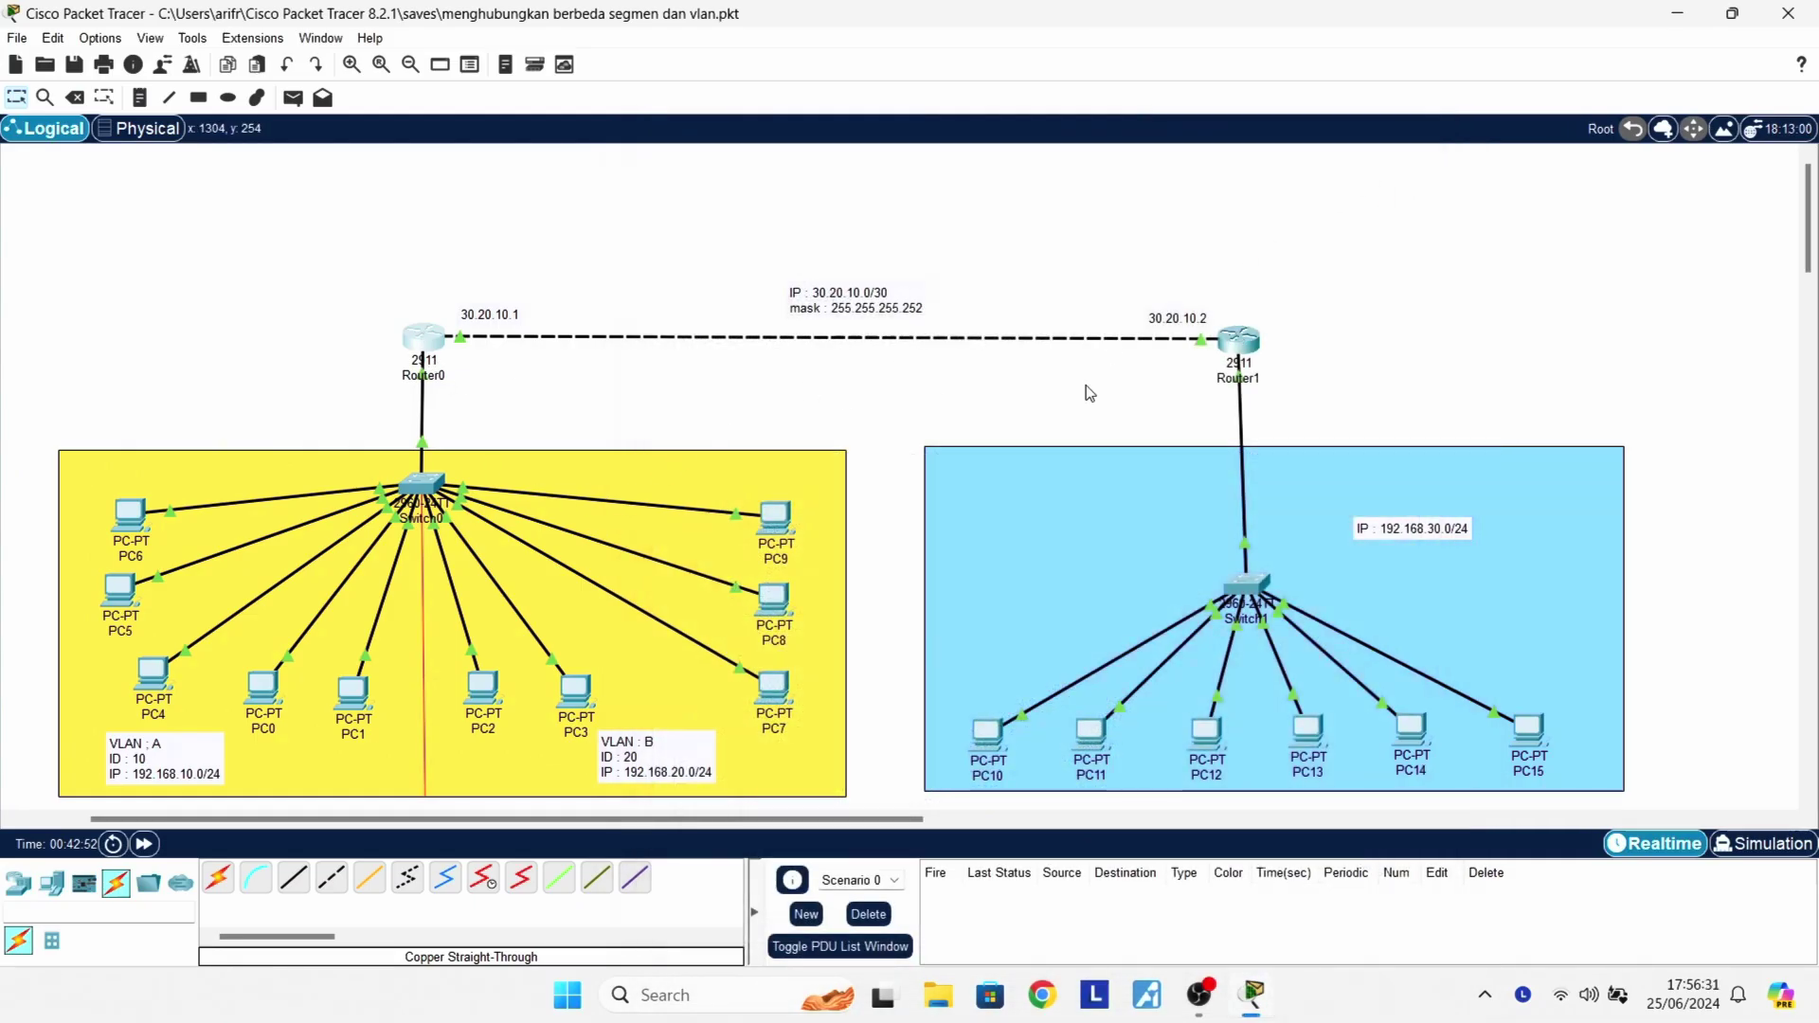
# Open Router1's command line and display its routing table with "show ip route"
pyautogui.click(1238, 339)
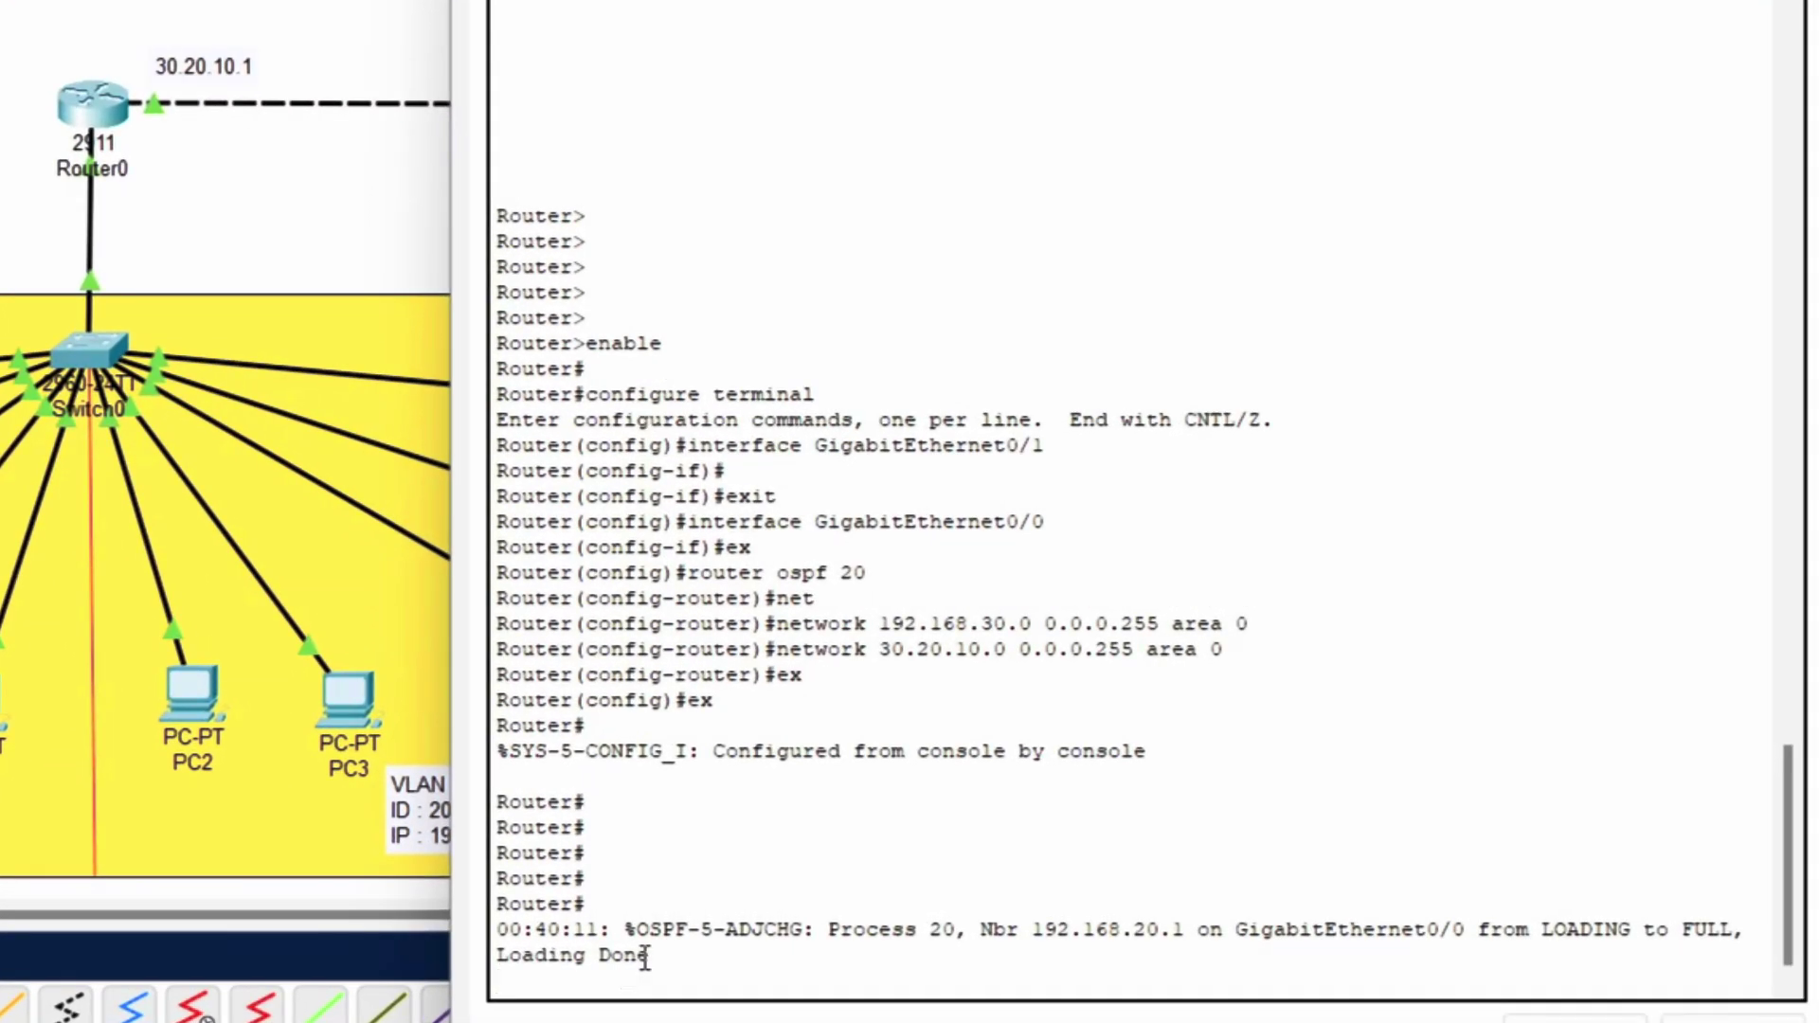
pyautogui.moveTo(654, 957); pyautogui.dragTo(495, 957)
pyautogui.click(620, 990)
pyautogui.press('Return')
pyautogui.press('Return')
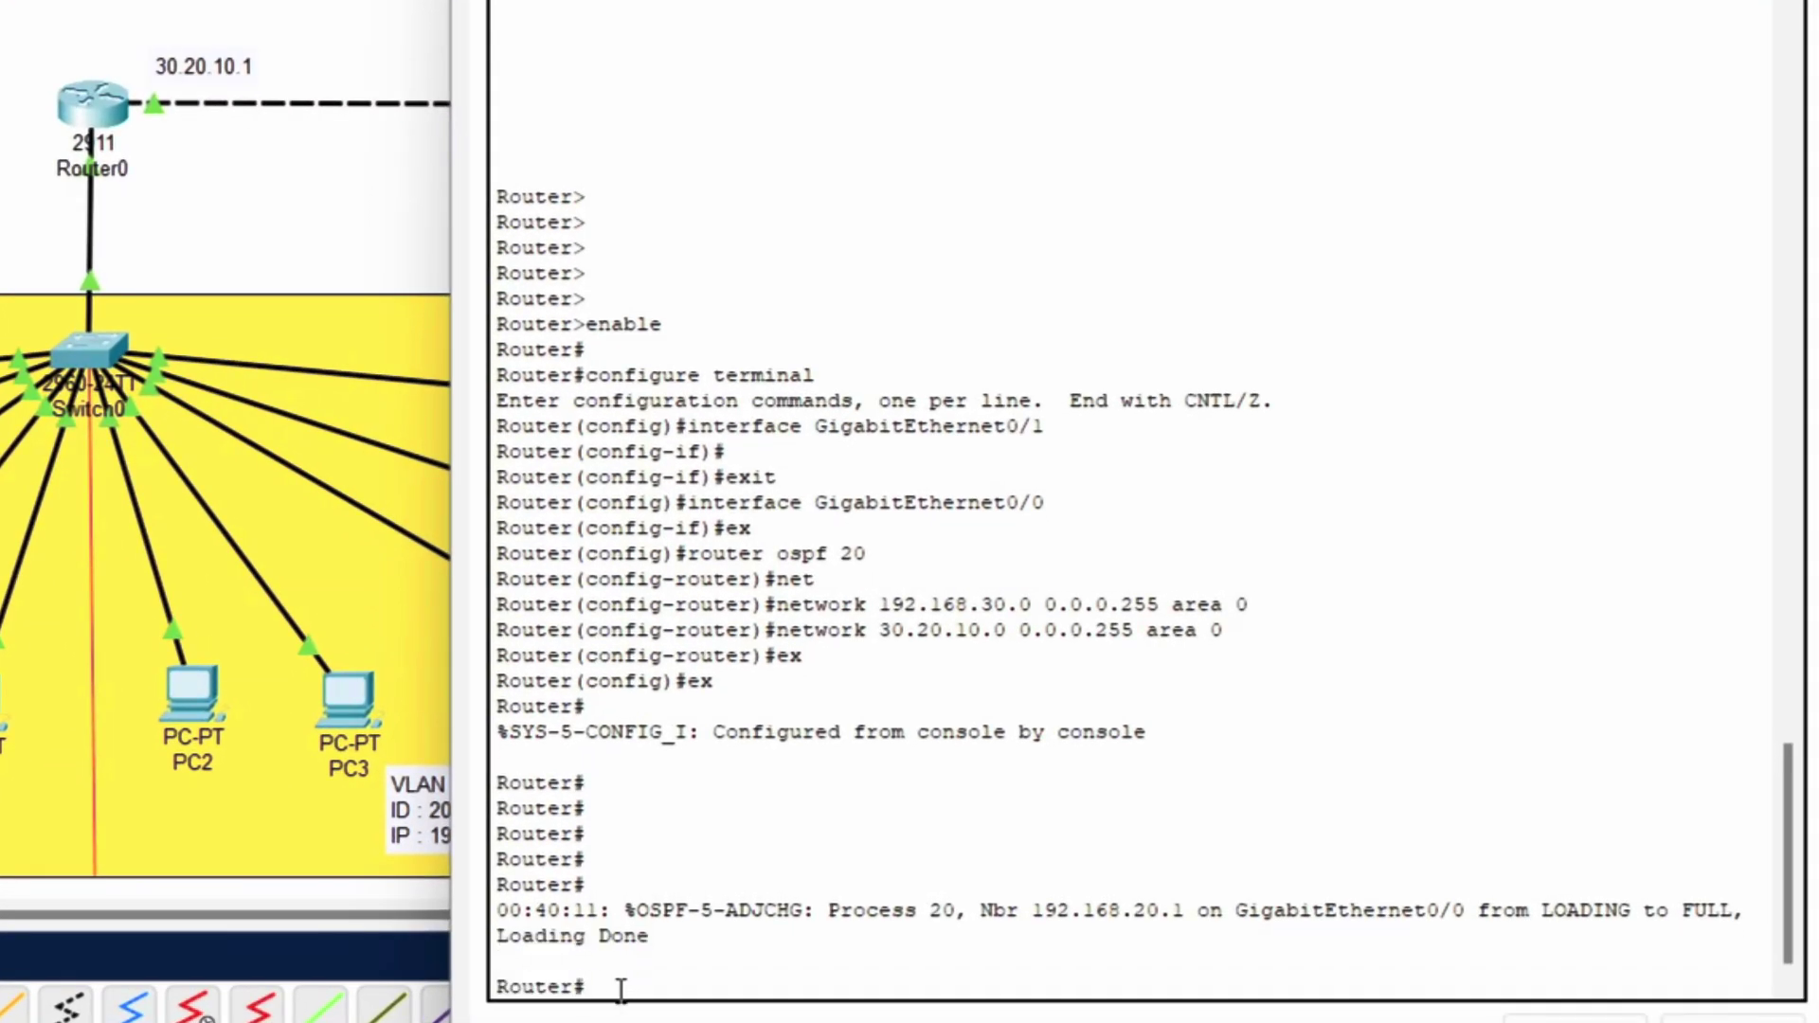
pyautogui.write('show ')
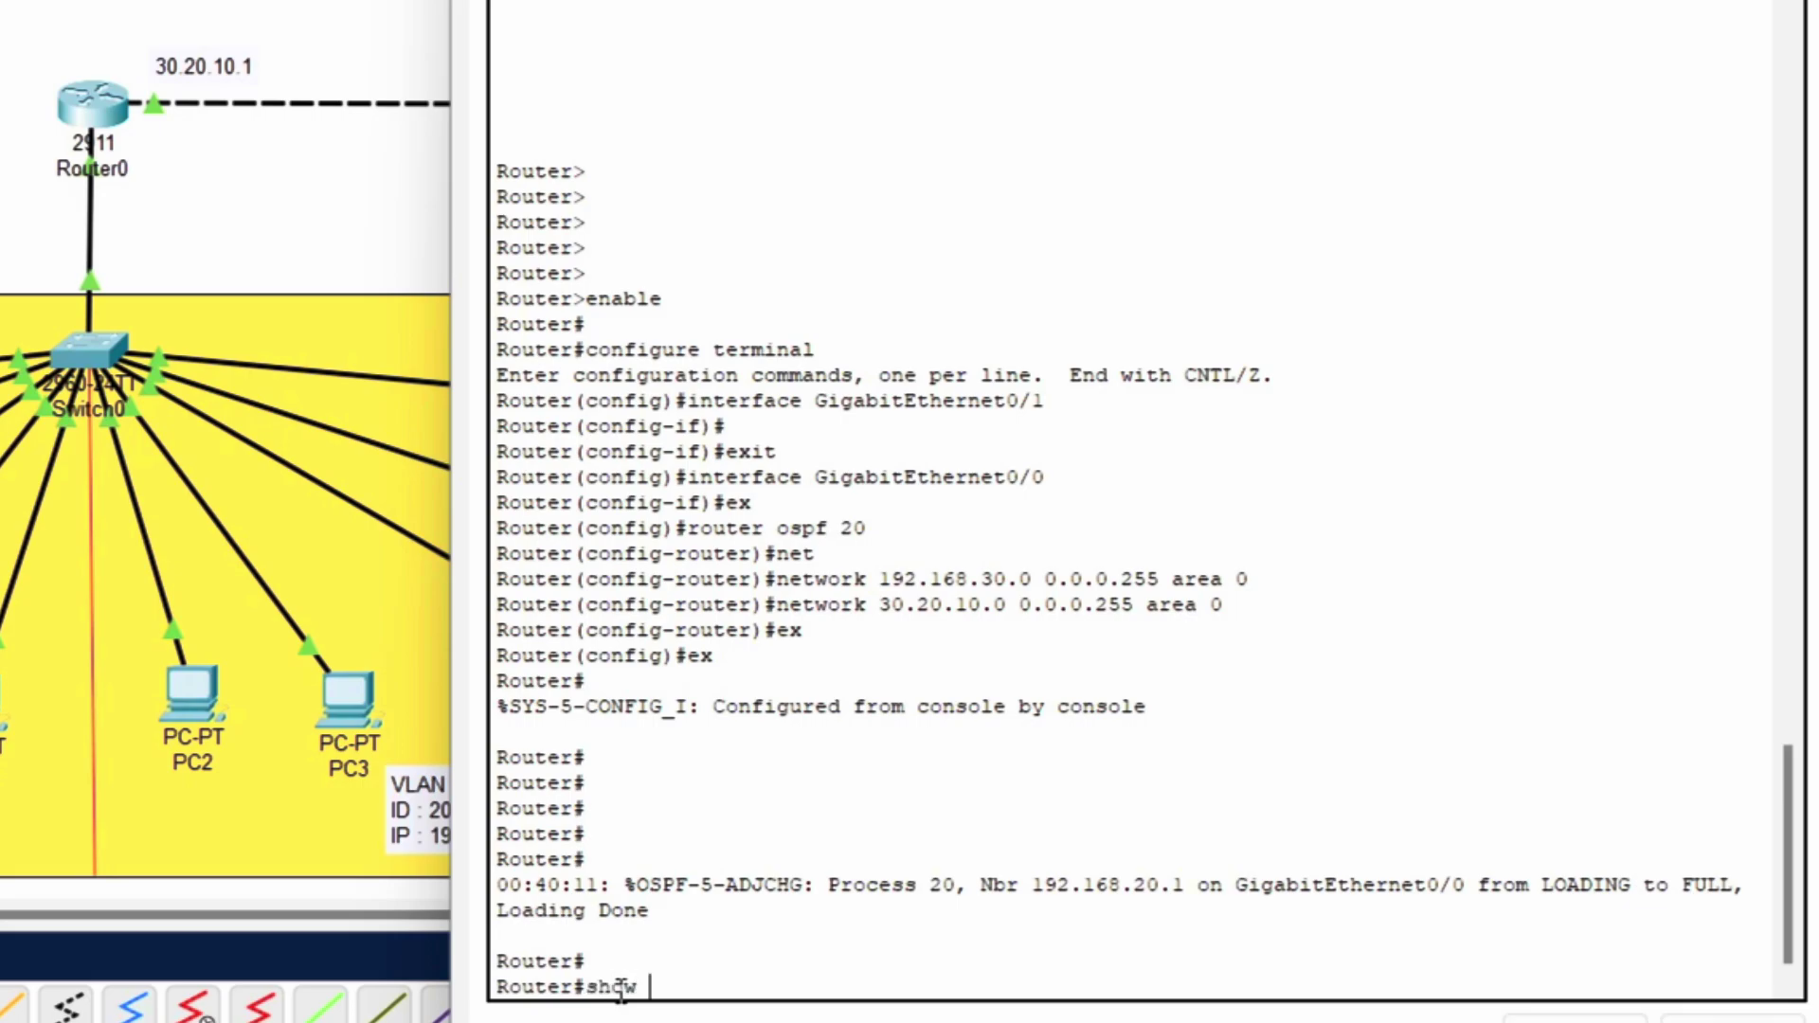
pyautogui.write('ip route')
pyautogui.press('Return')
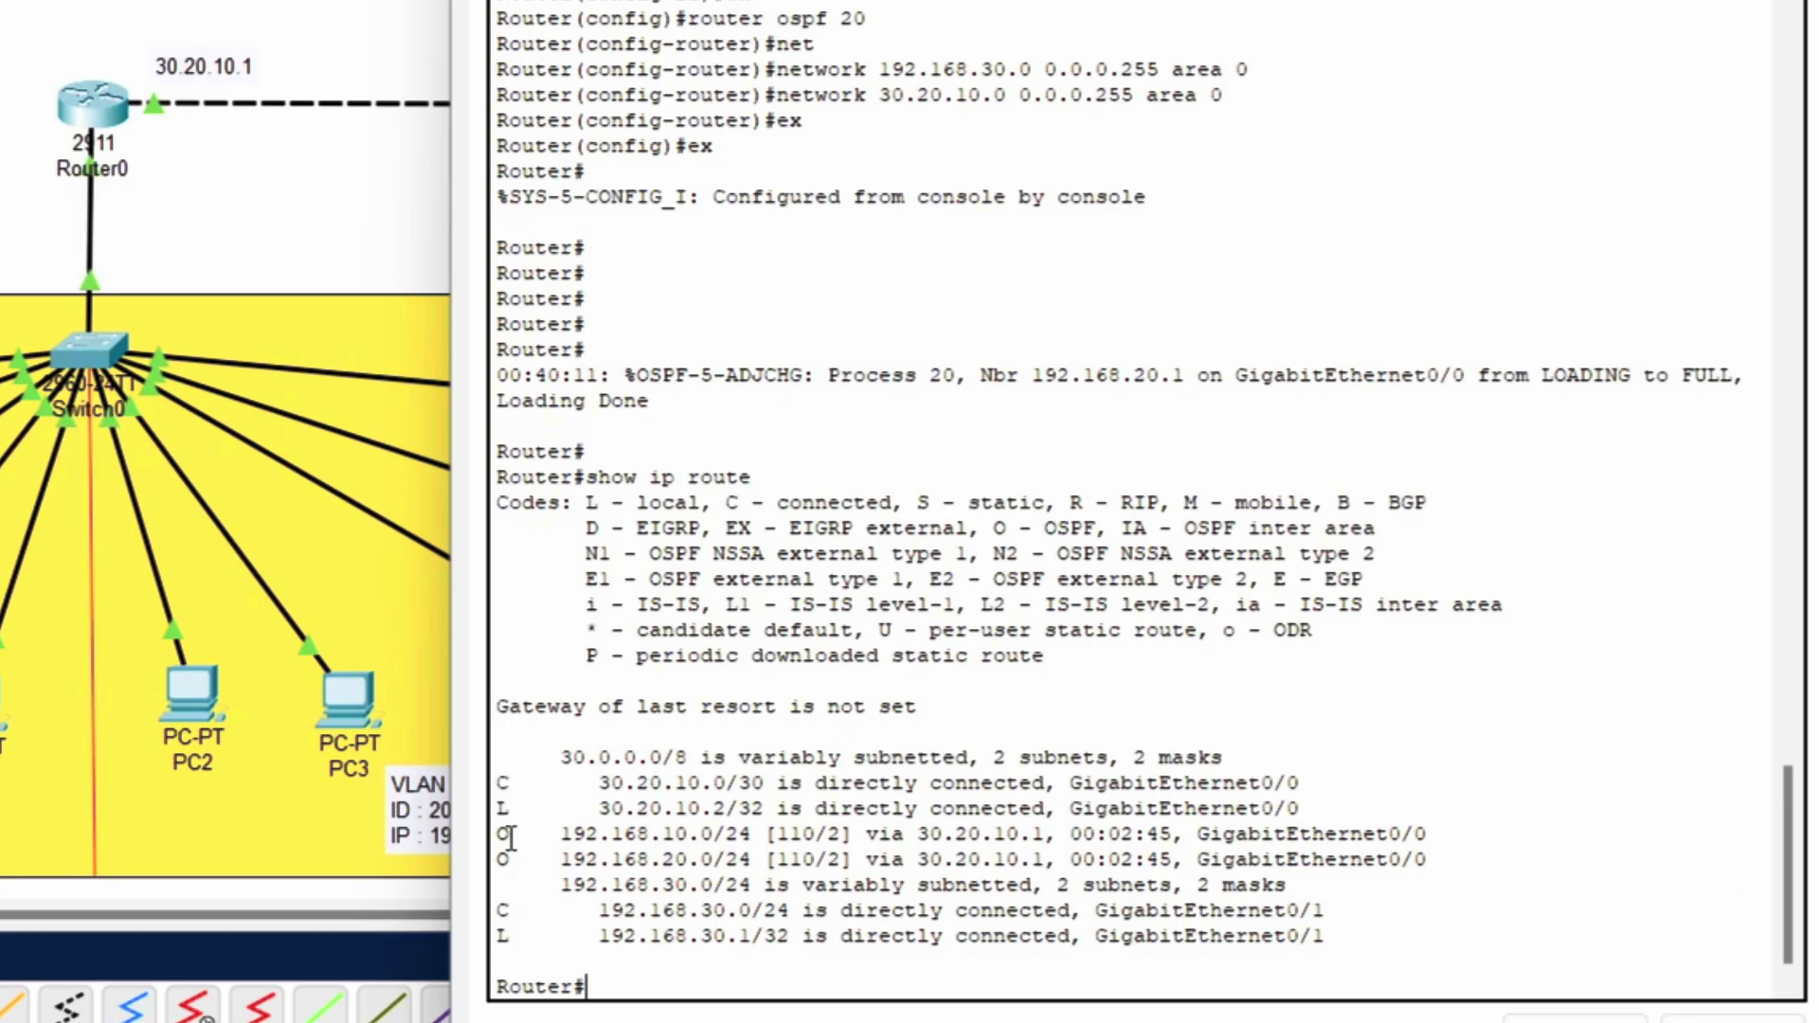
# Examine the OSPF entries for 192.168.10.0/24 and 192.168.20.0/24 in Router1's routing table, and close the window
pyautogui.moveTo(499, 835); pyautogui.dragTo(1431, 867)
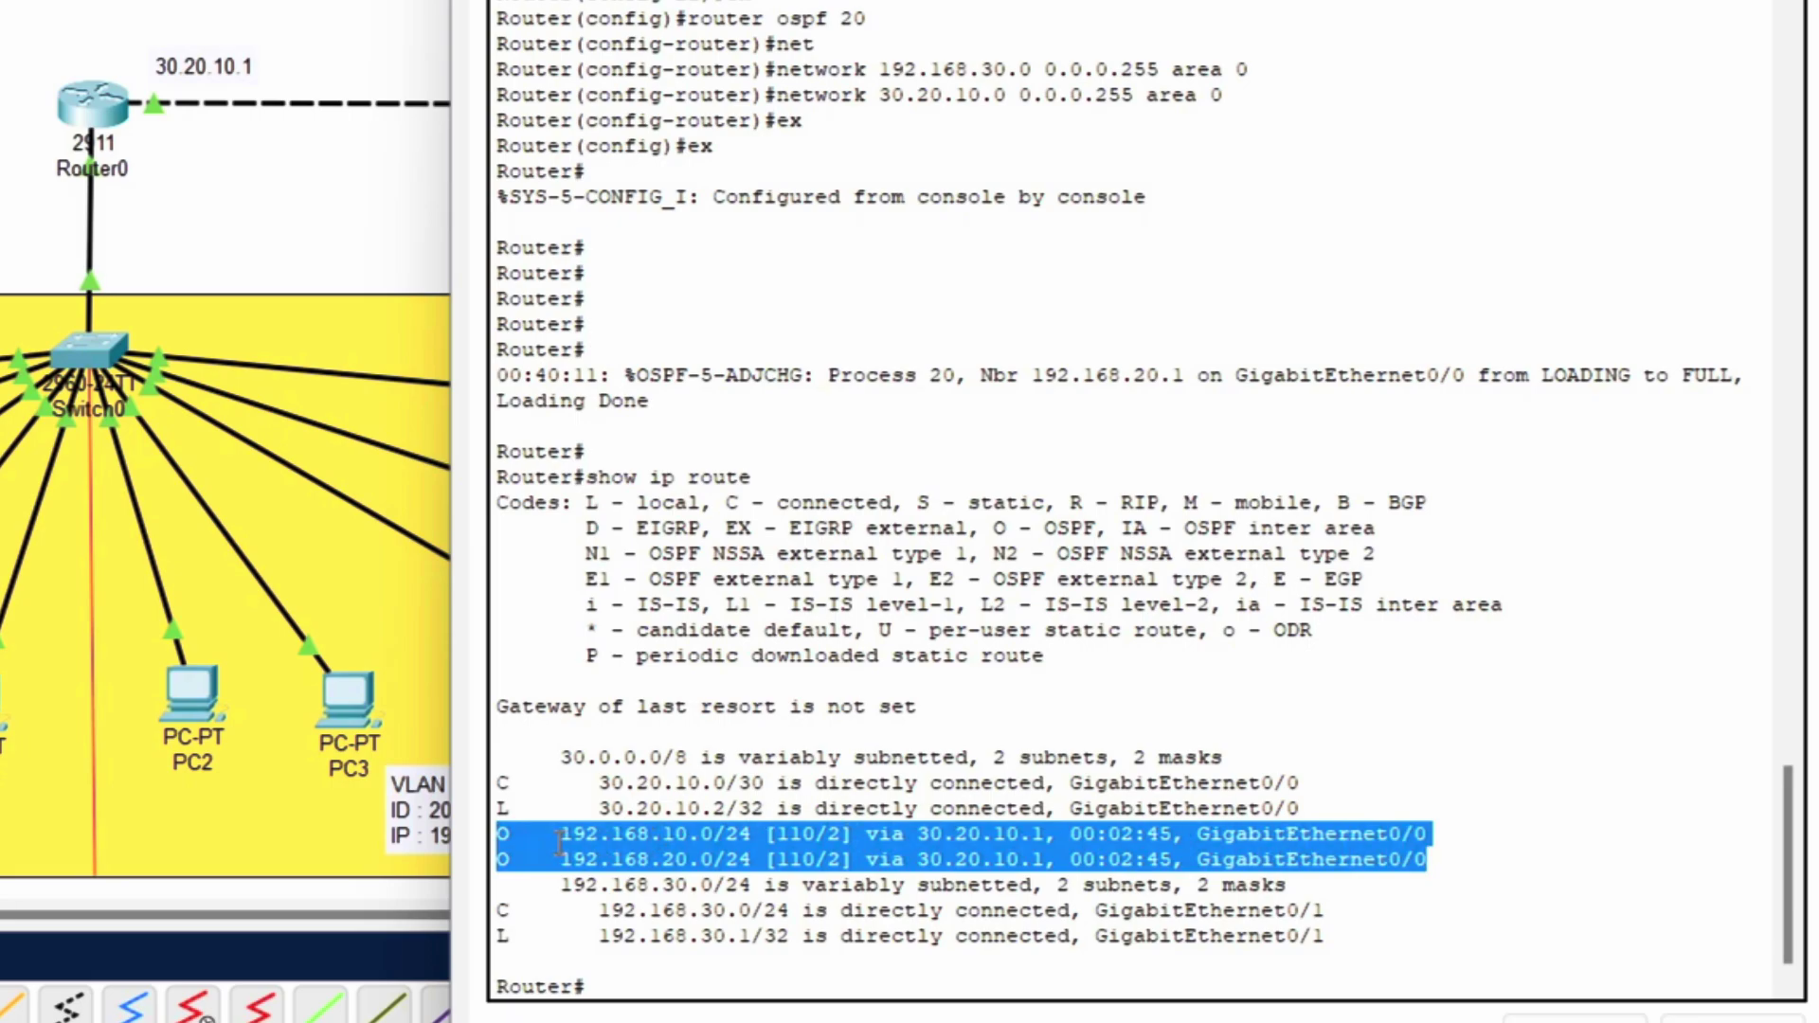
pyautogui.click(527, 839)
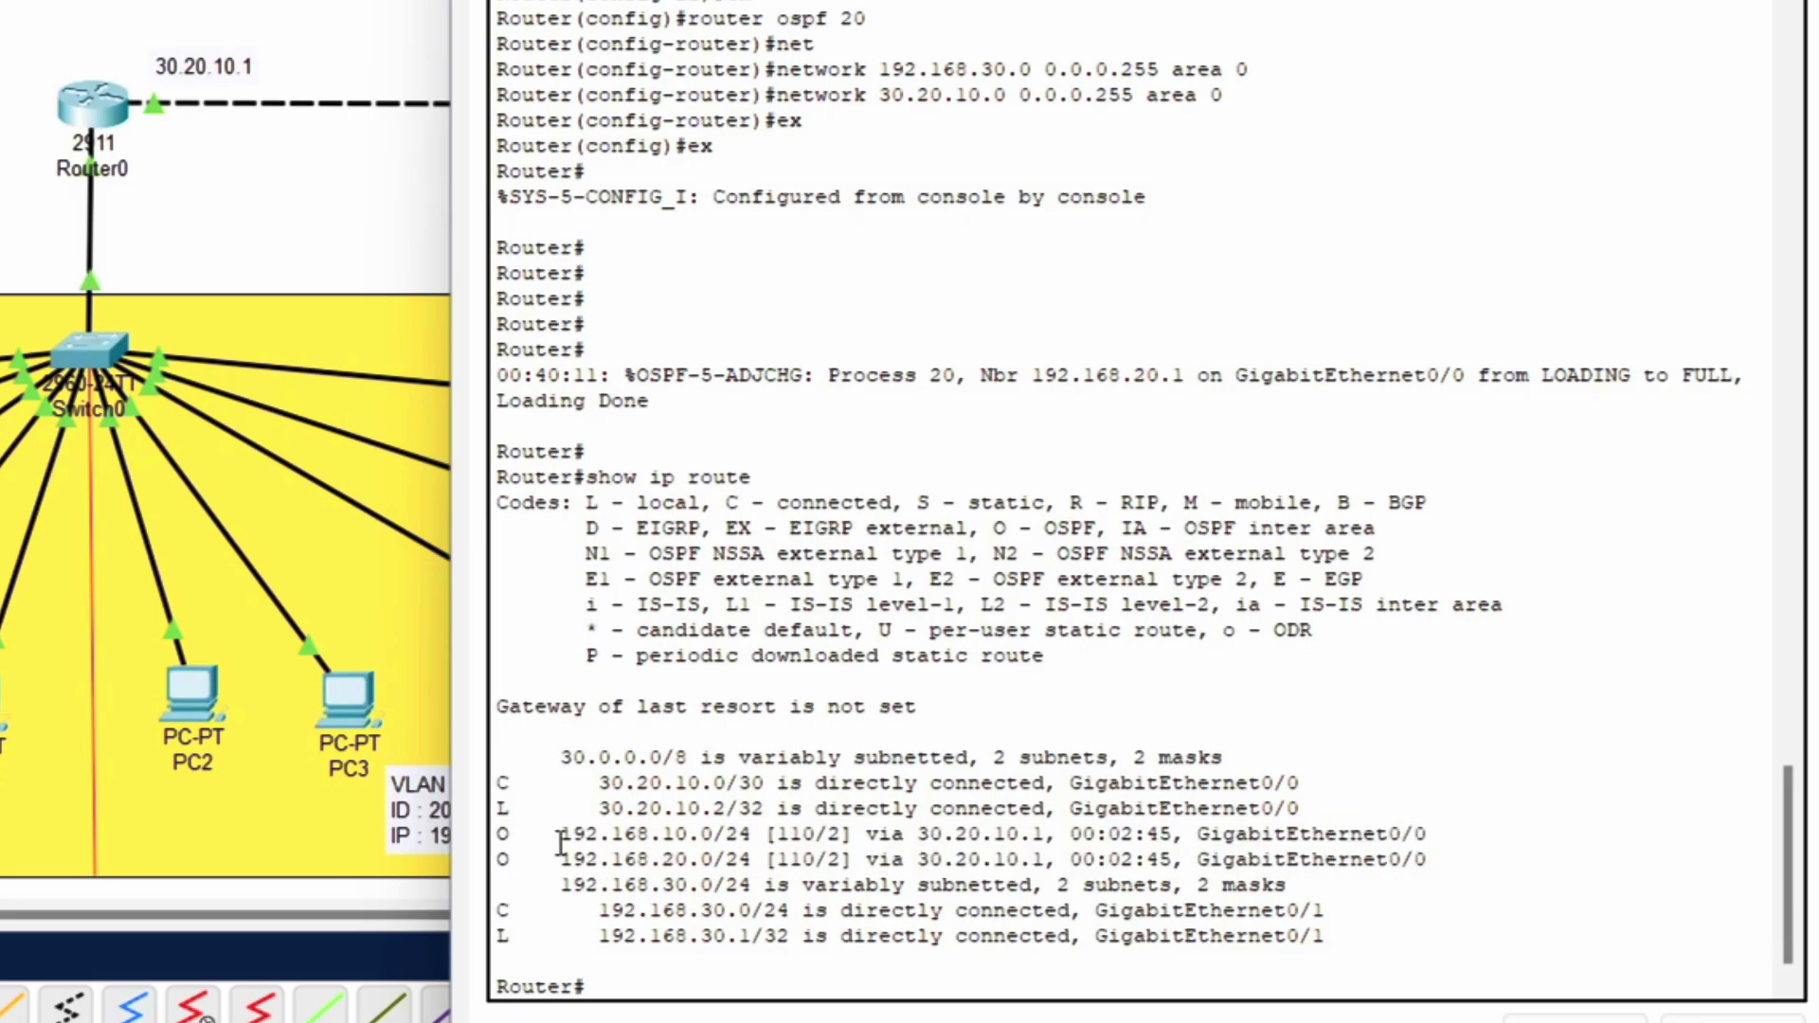
pyautogui.moveTo(560, 834); pyautogui.dragTo(746, 834)
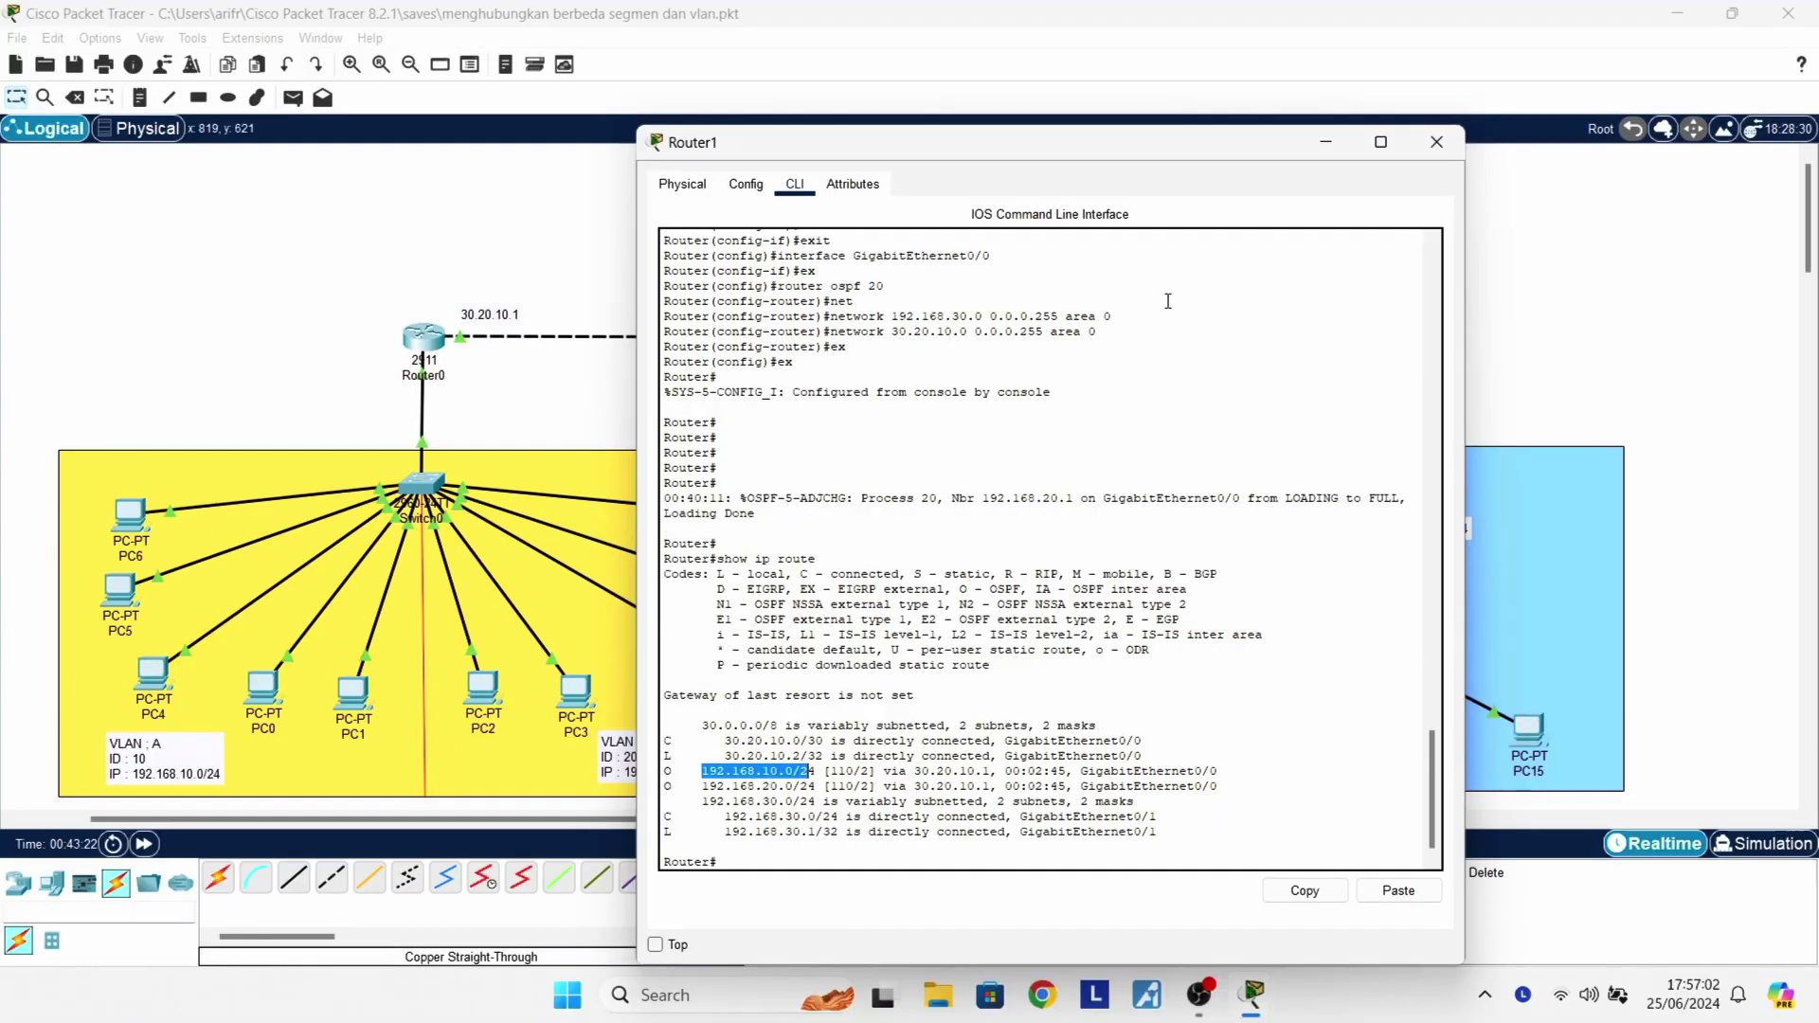
pyautogui.click(1437, 142)
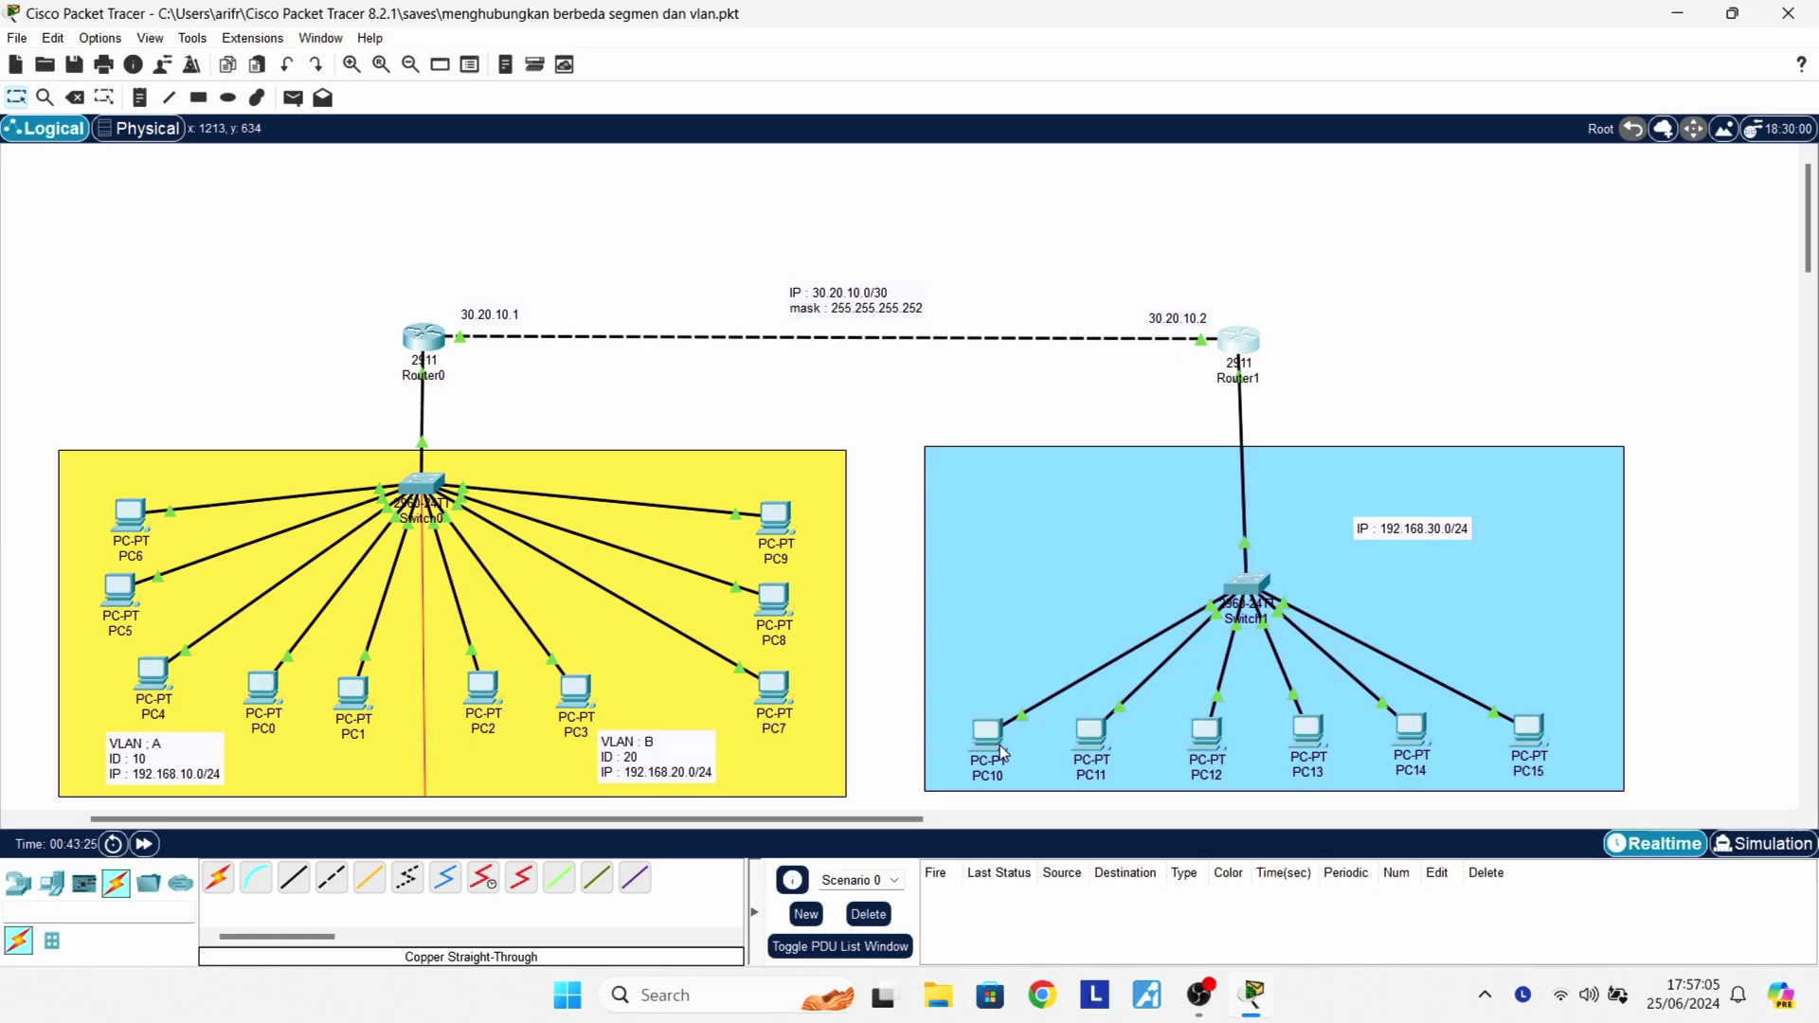
# Send three simple PDUs from PC7 to PC10 to test connectivity between VLAN B and the 192.168.30.0/24 segment
pyautogui.click(299, 101)
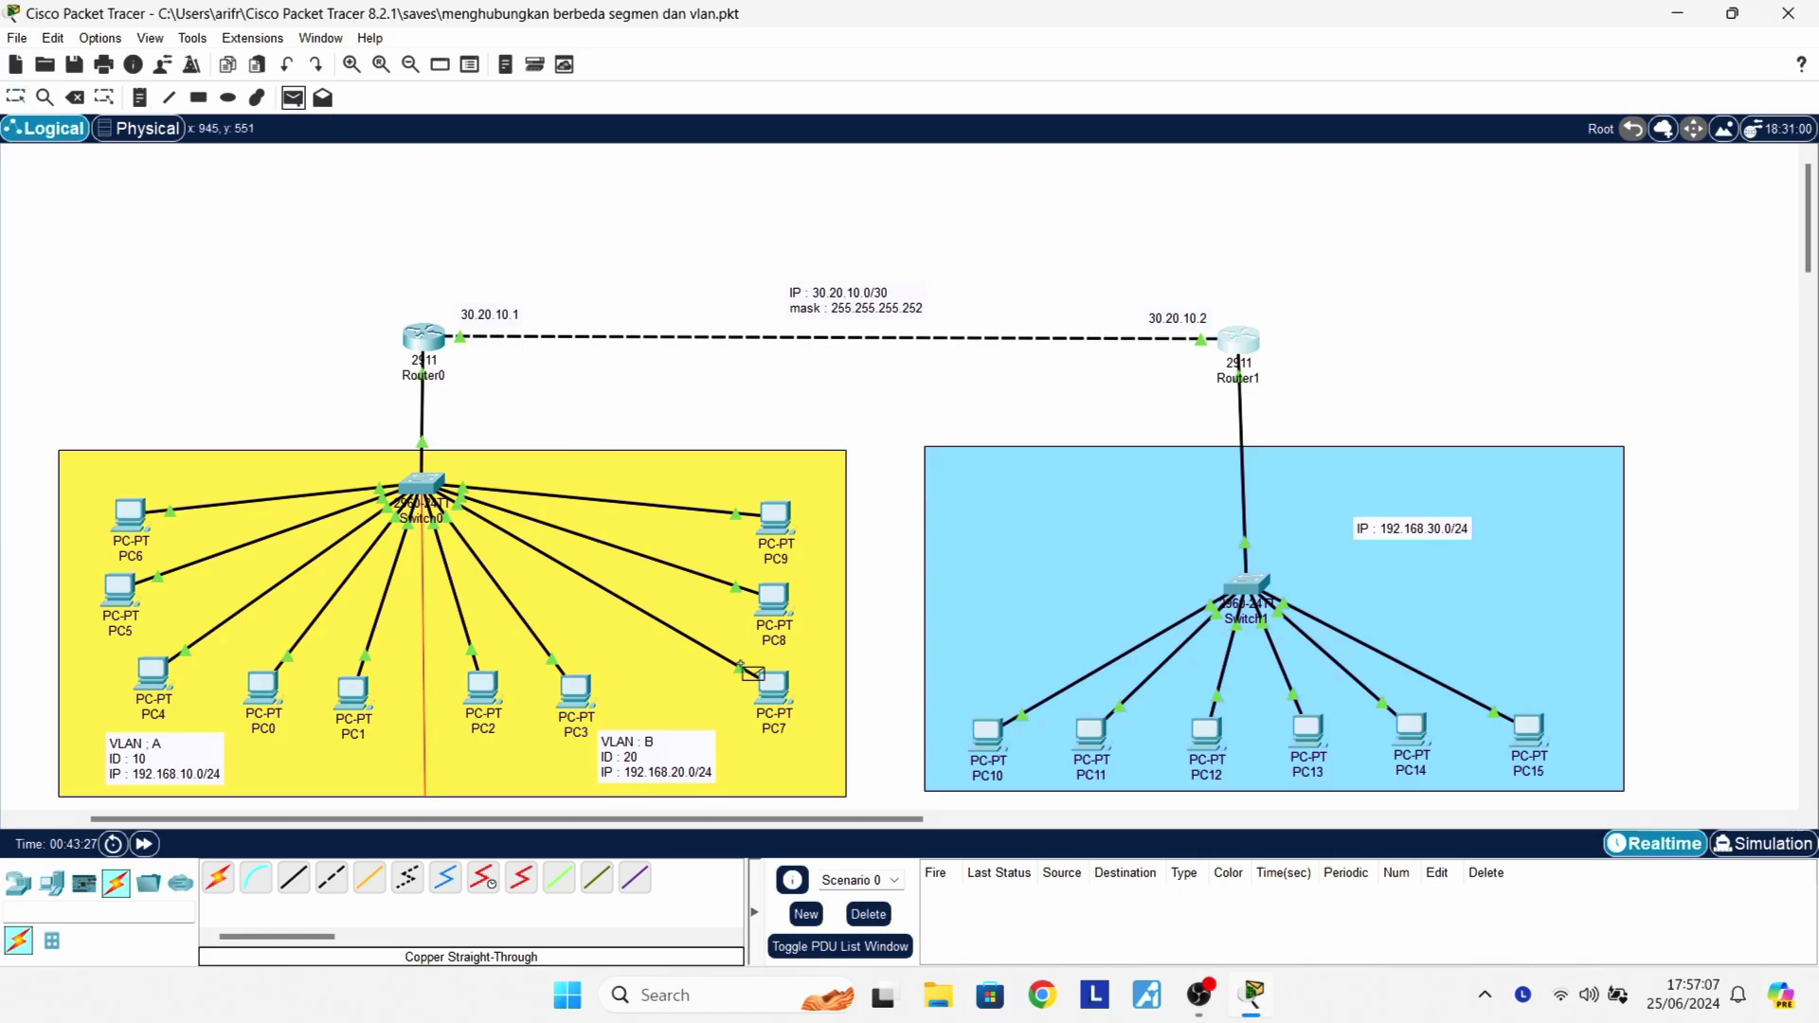
pyautogui.click(779, 696)
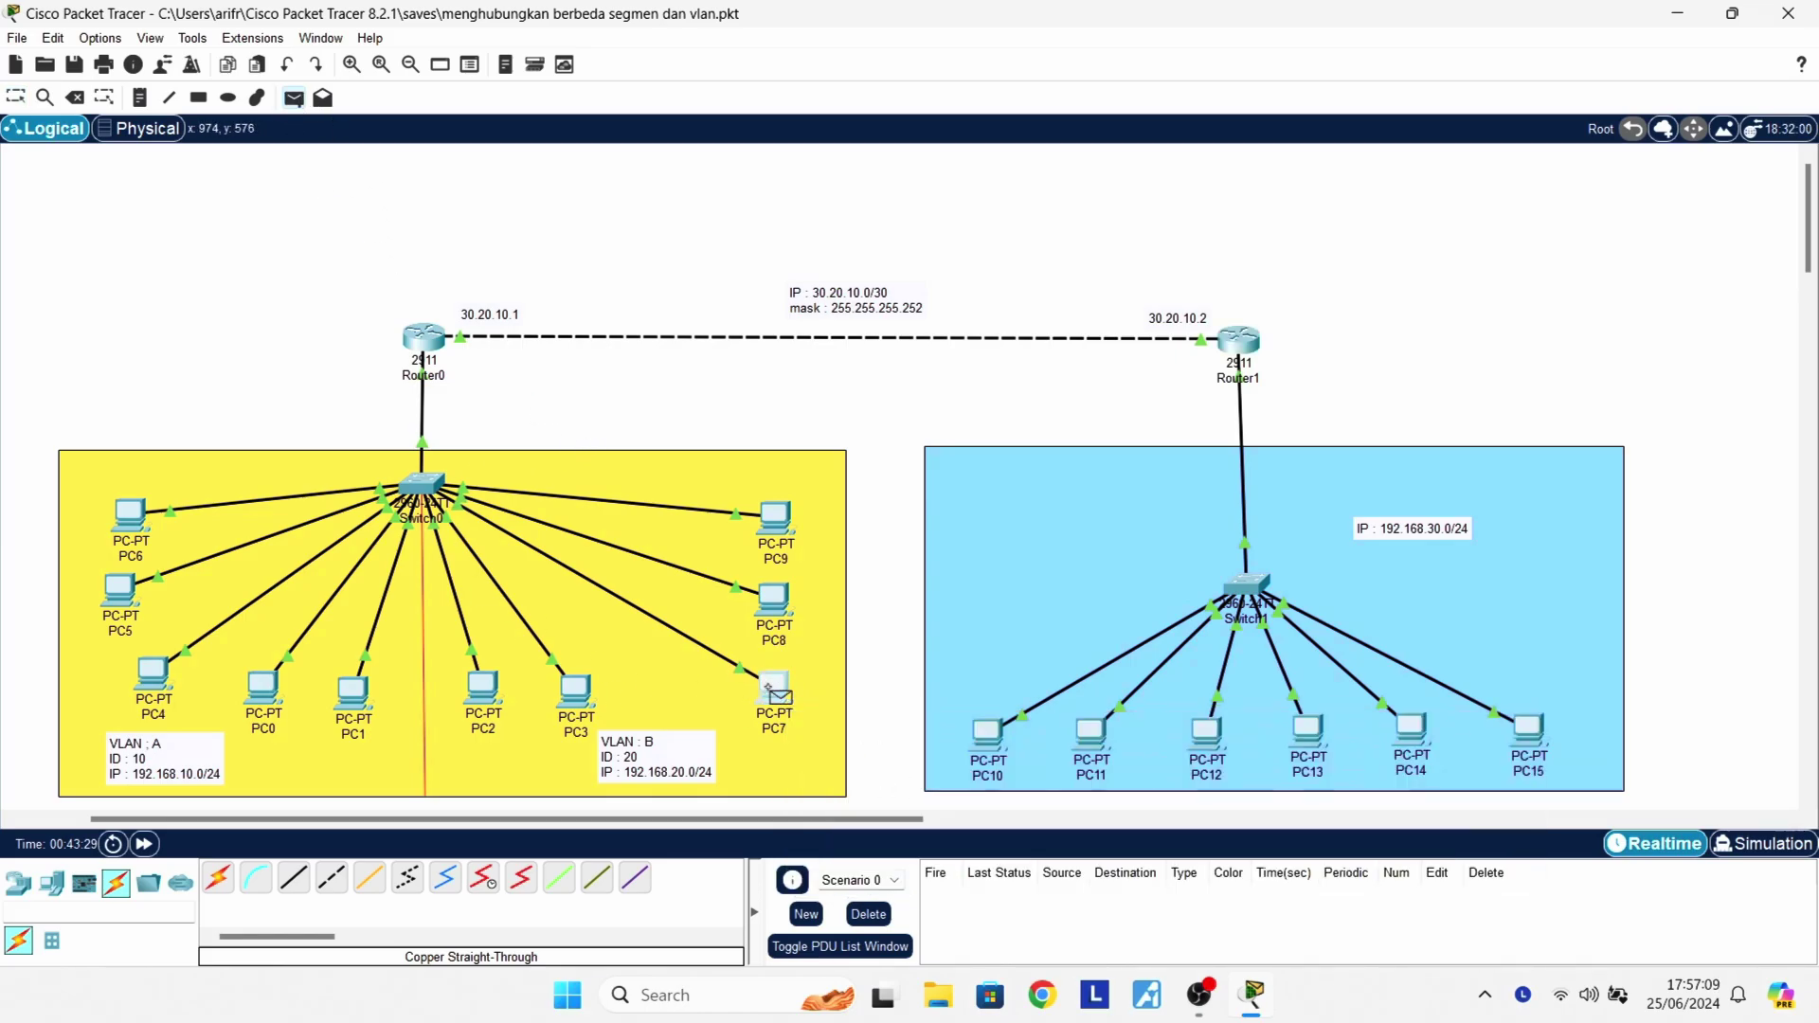
pyautogui.click(992, 737)
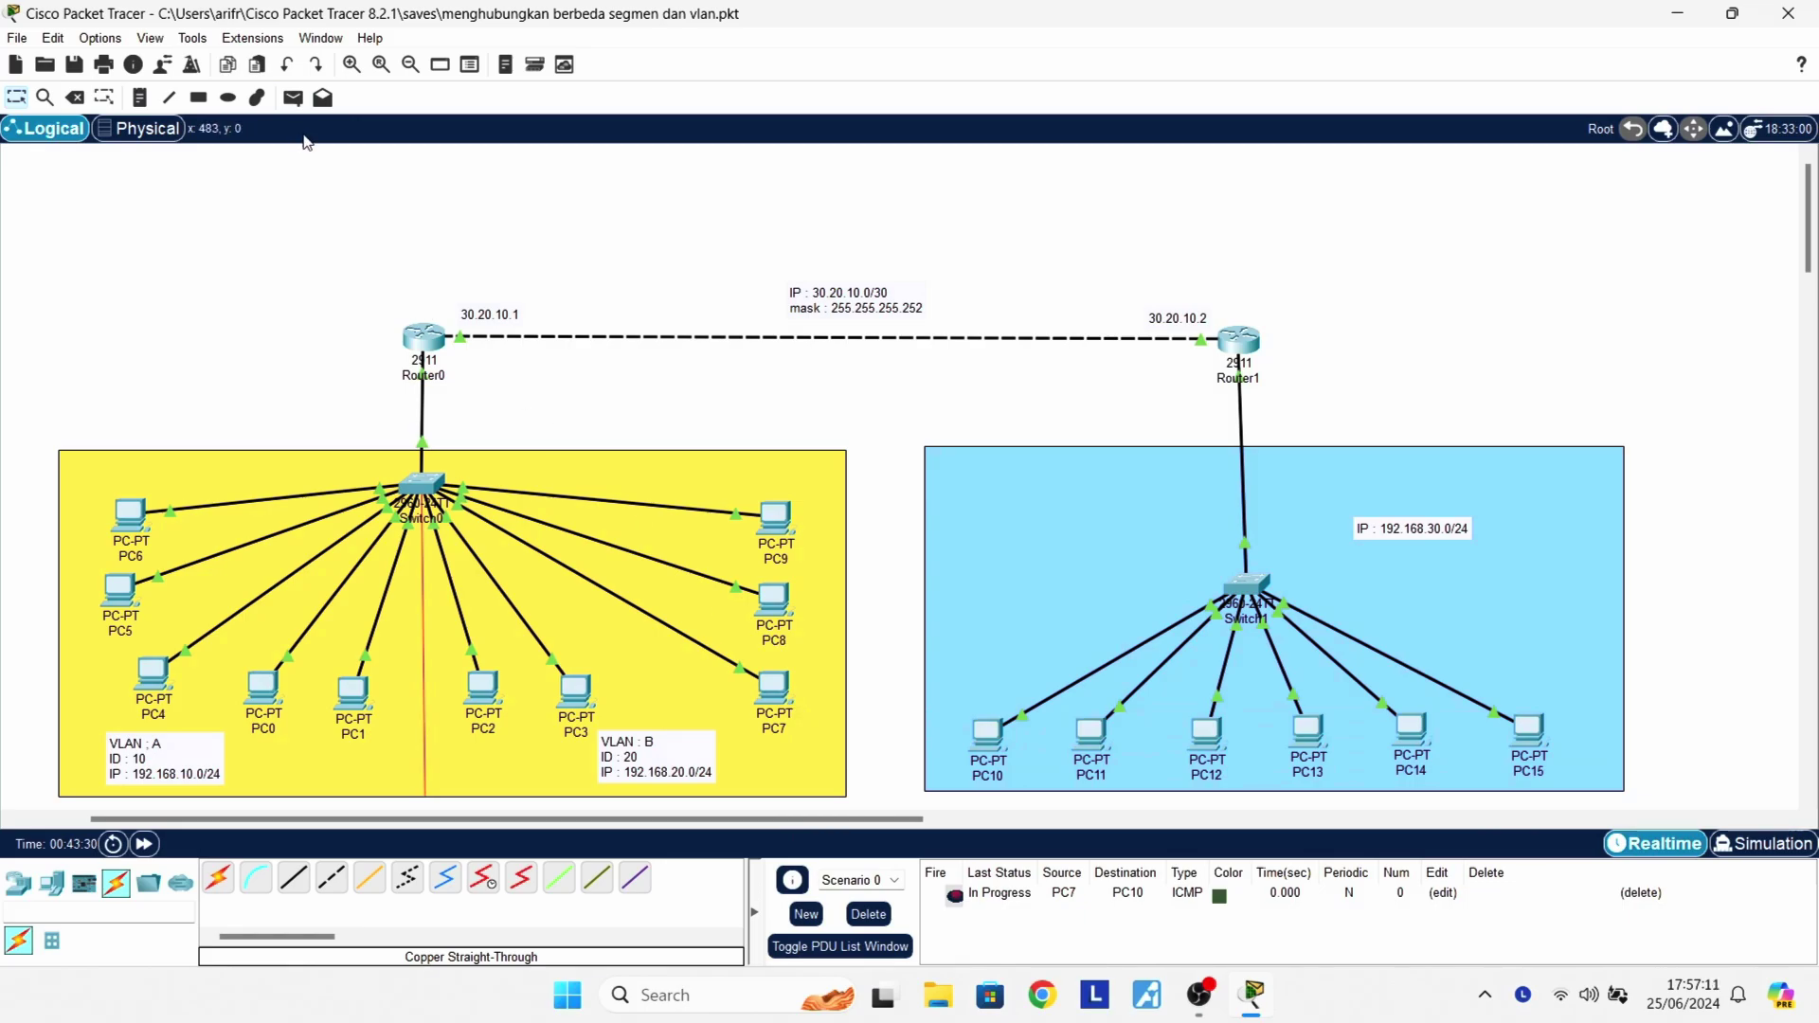
pyautogui.click(293, 97)
pyautogui.click(770, 691)
pyautogui.click(988, 734)
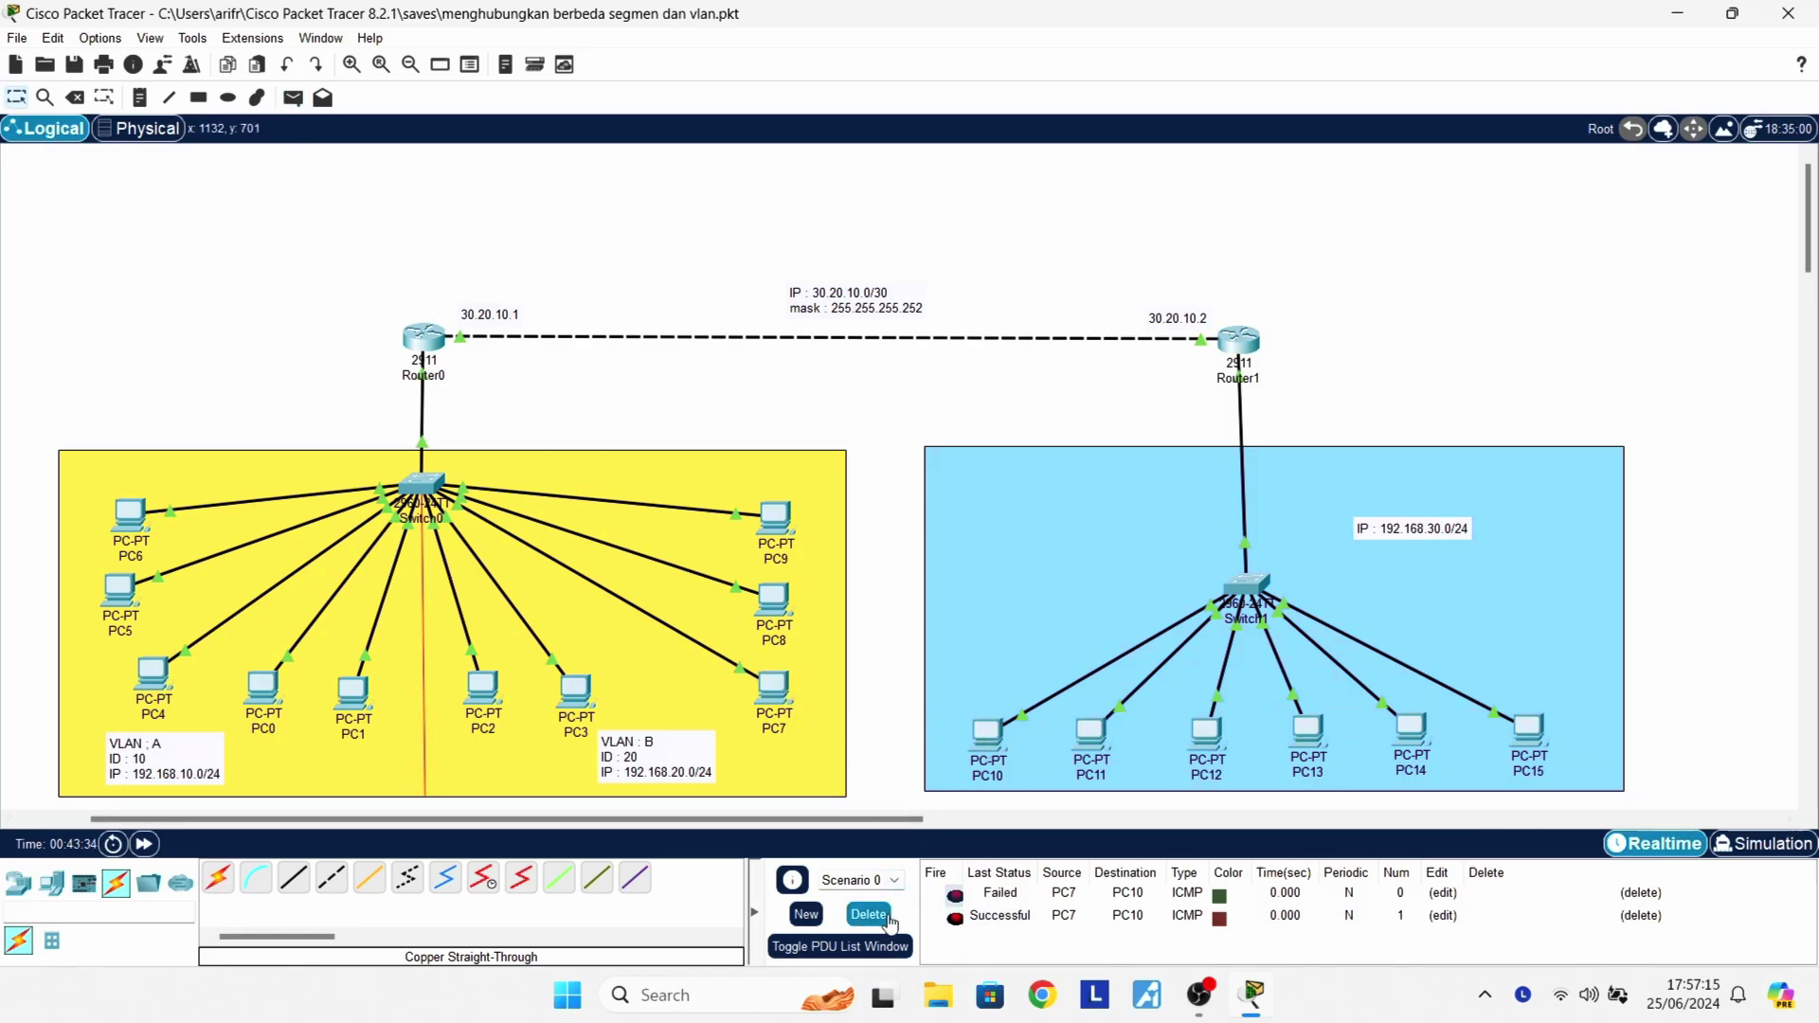
pyautogui.click(297, 105)
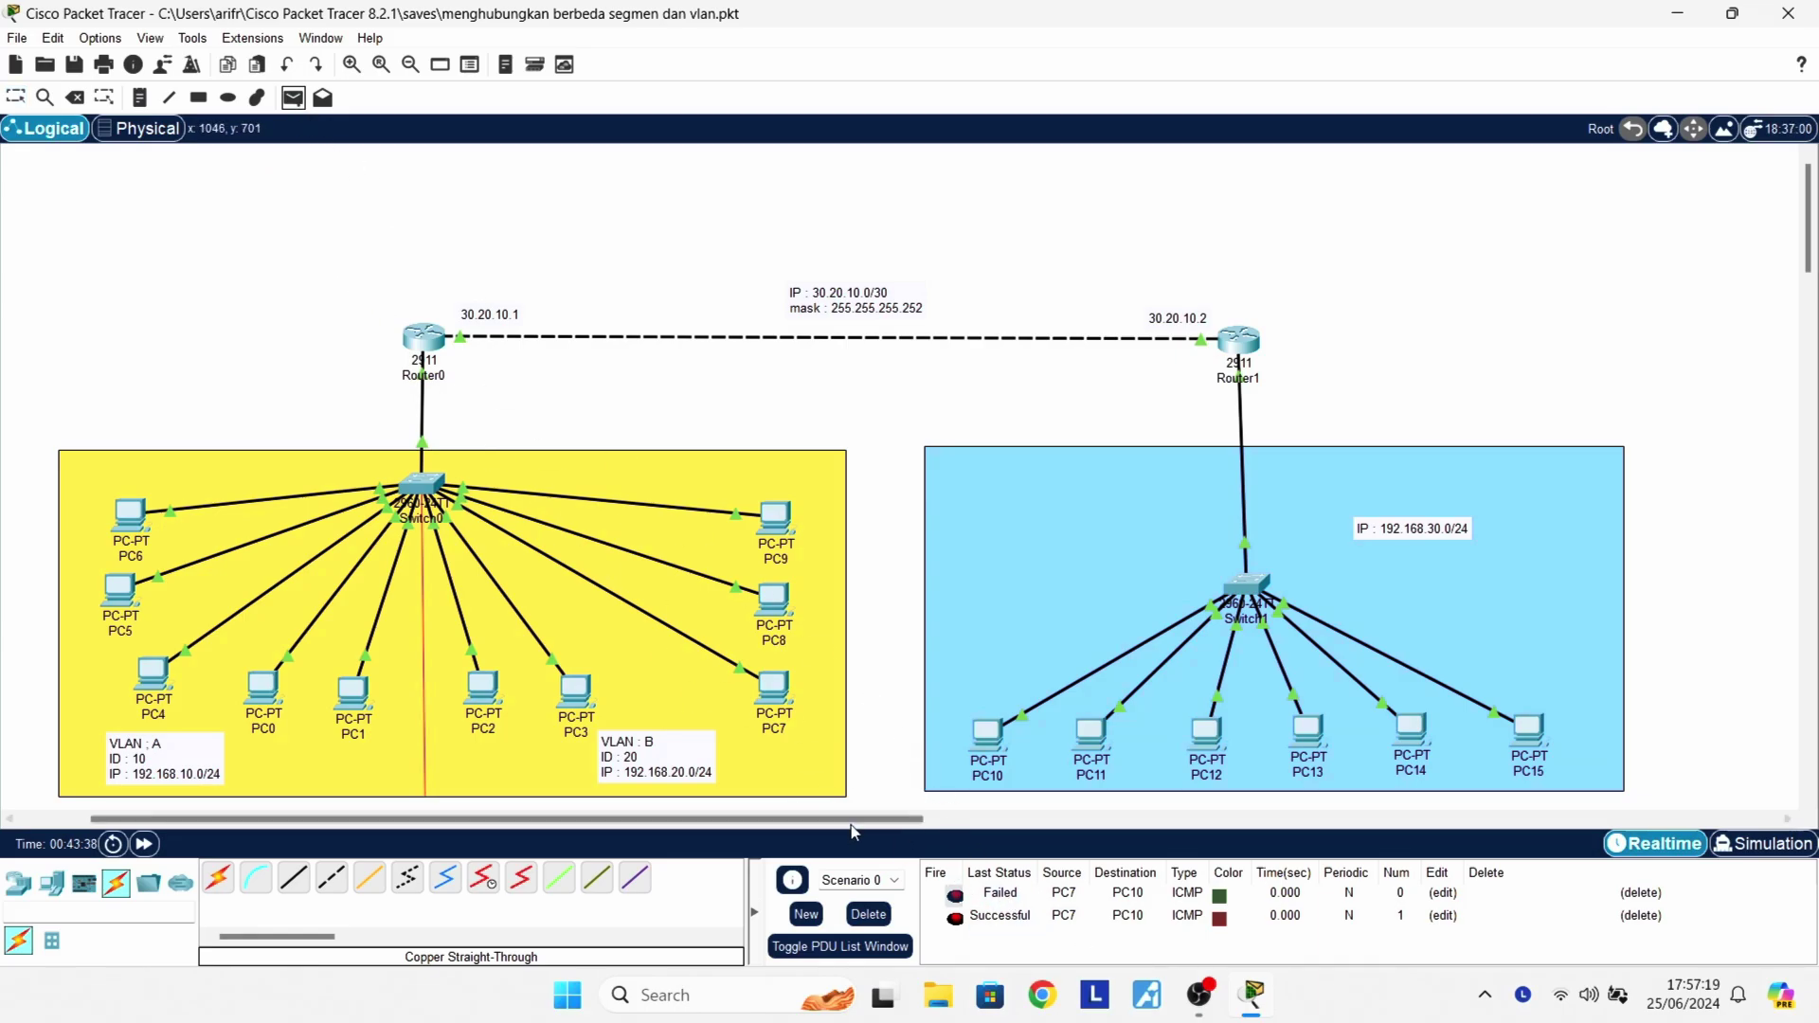
pyautogui.click(773, 689)
pyautogui.click(976, 736)
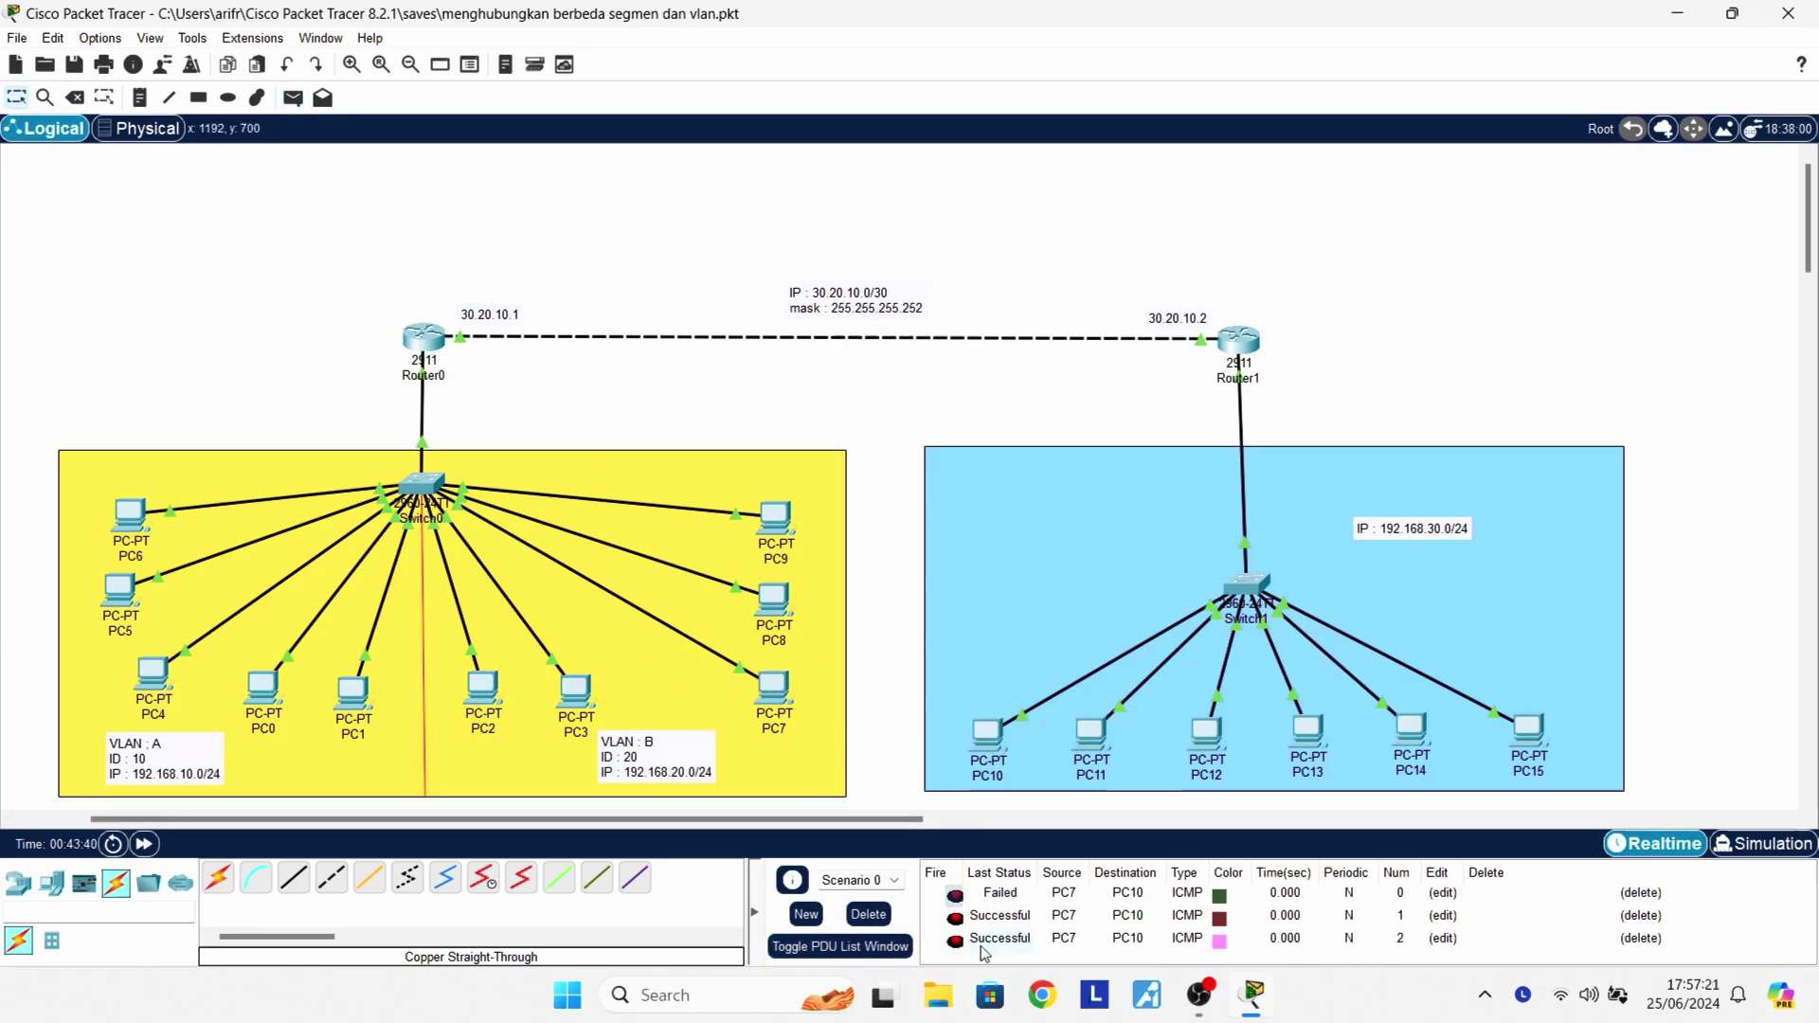
# Clear the PDU list, send a simple PDU from PC7 to PC10, and clear the list again
pyautogui.click(869, 916)
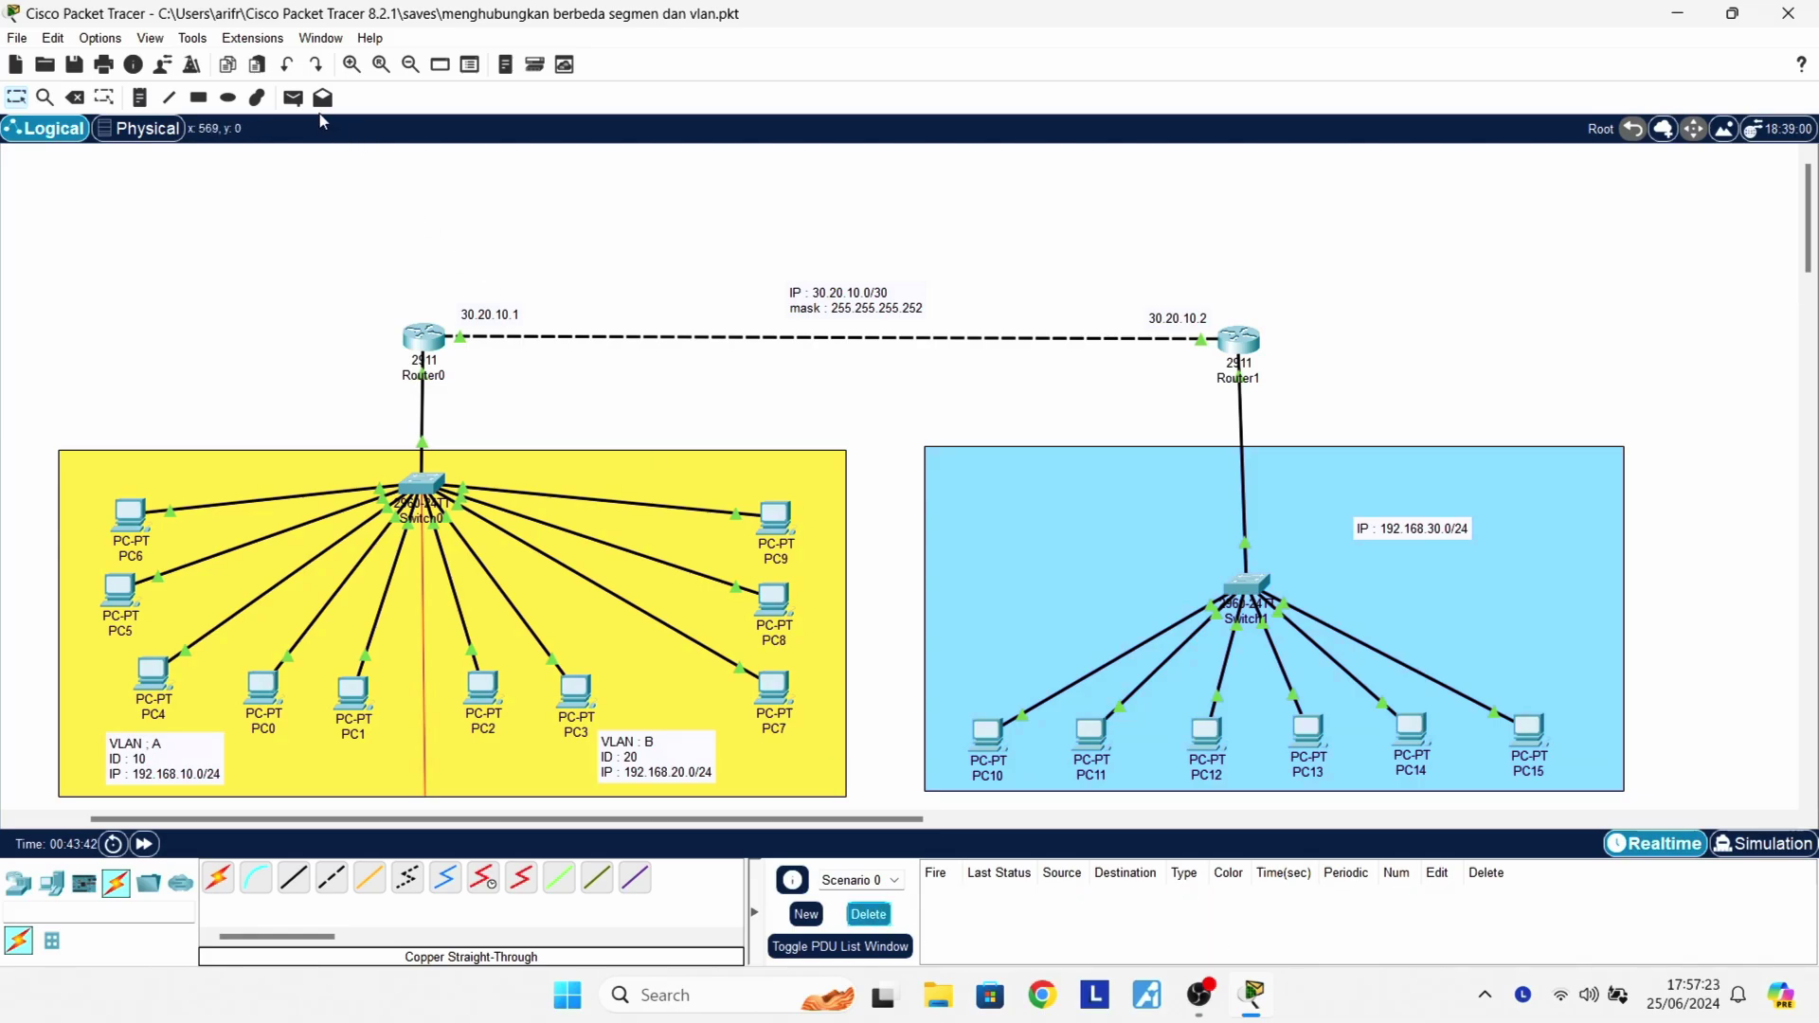
pyautogui.click(292, 96)
pyautogui.click(773, 690)
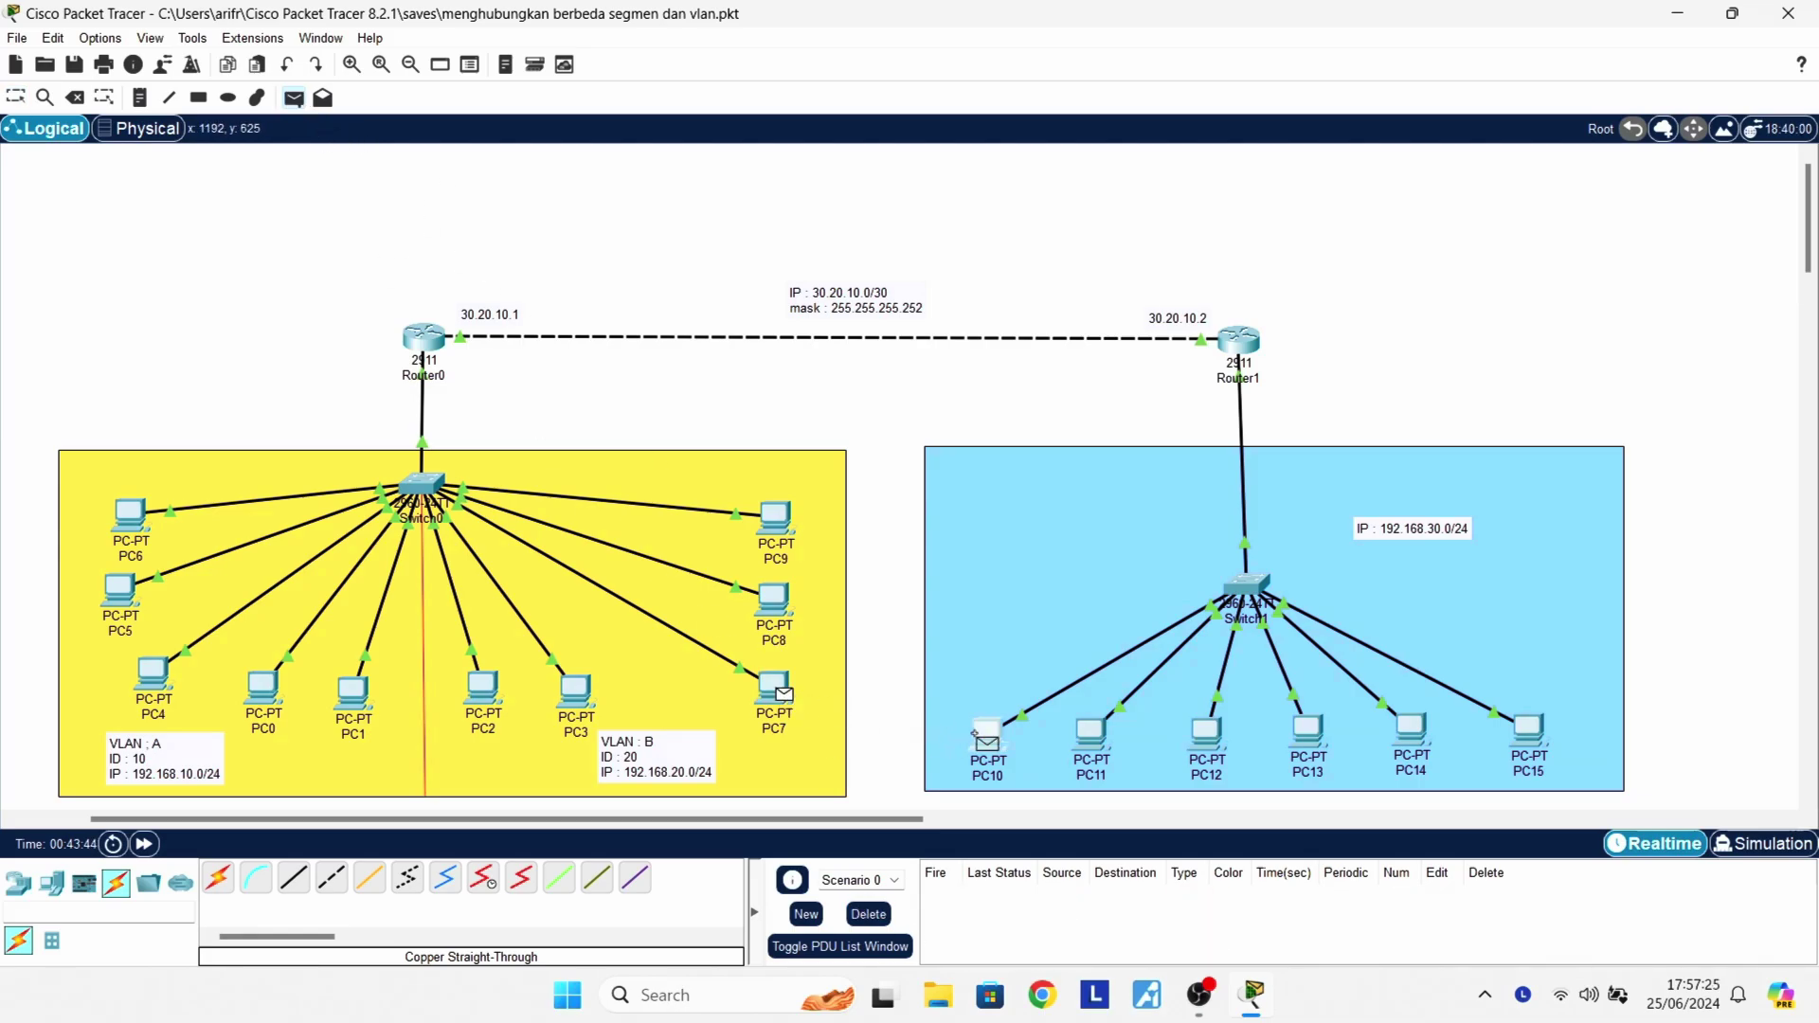
pyautogui.click(976, 735)
pyautogui.click(869, 915)
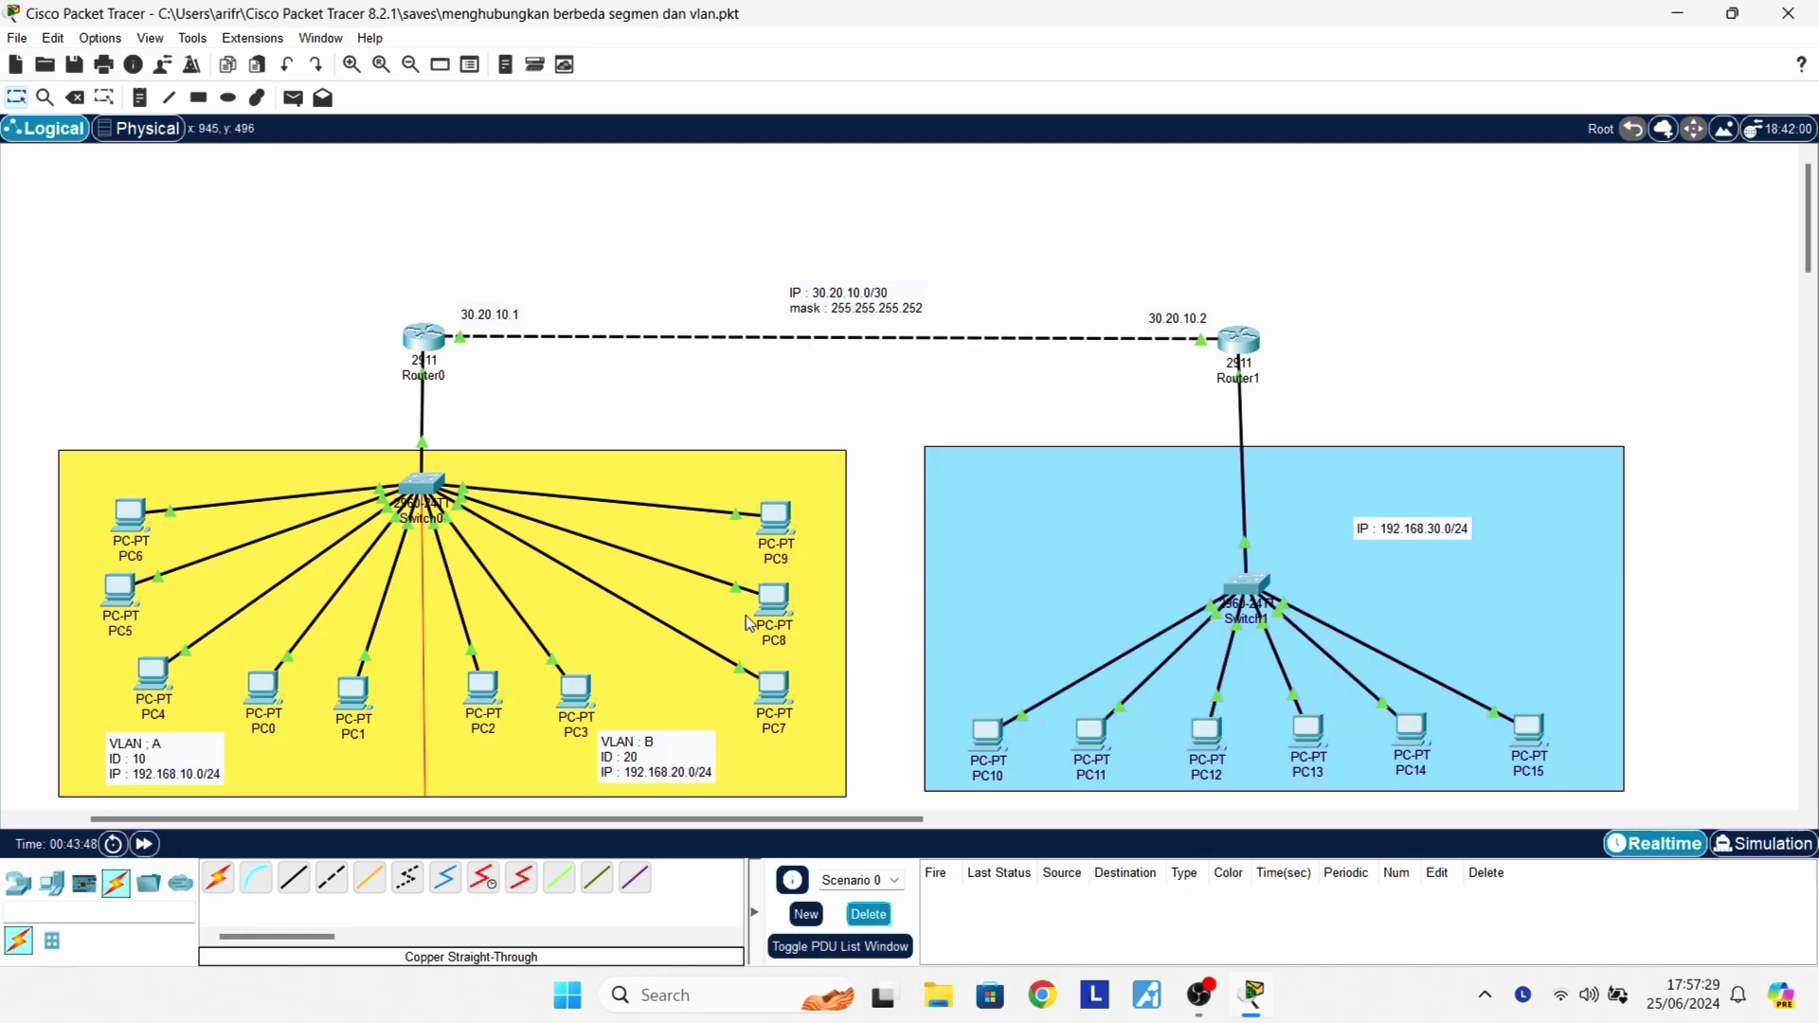
# Send two simple PDUs from PC8 to PC11 to test connectivity with the 192.168.30.0/24 segment, and clear the PDU list
pyautogui.click(292, 97)
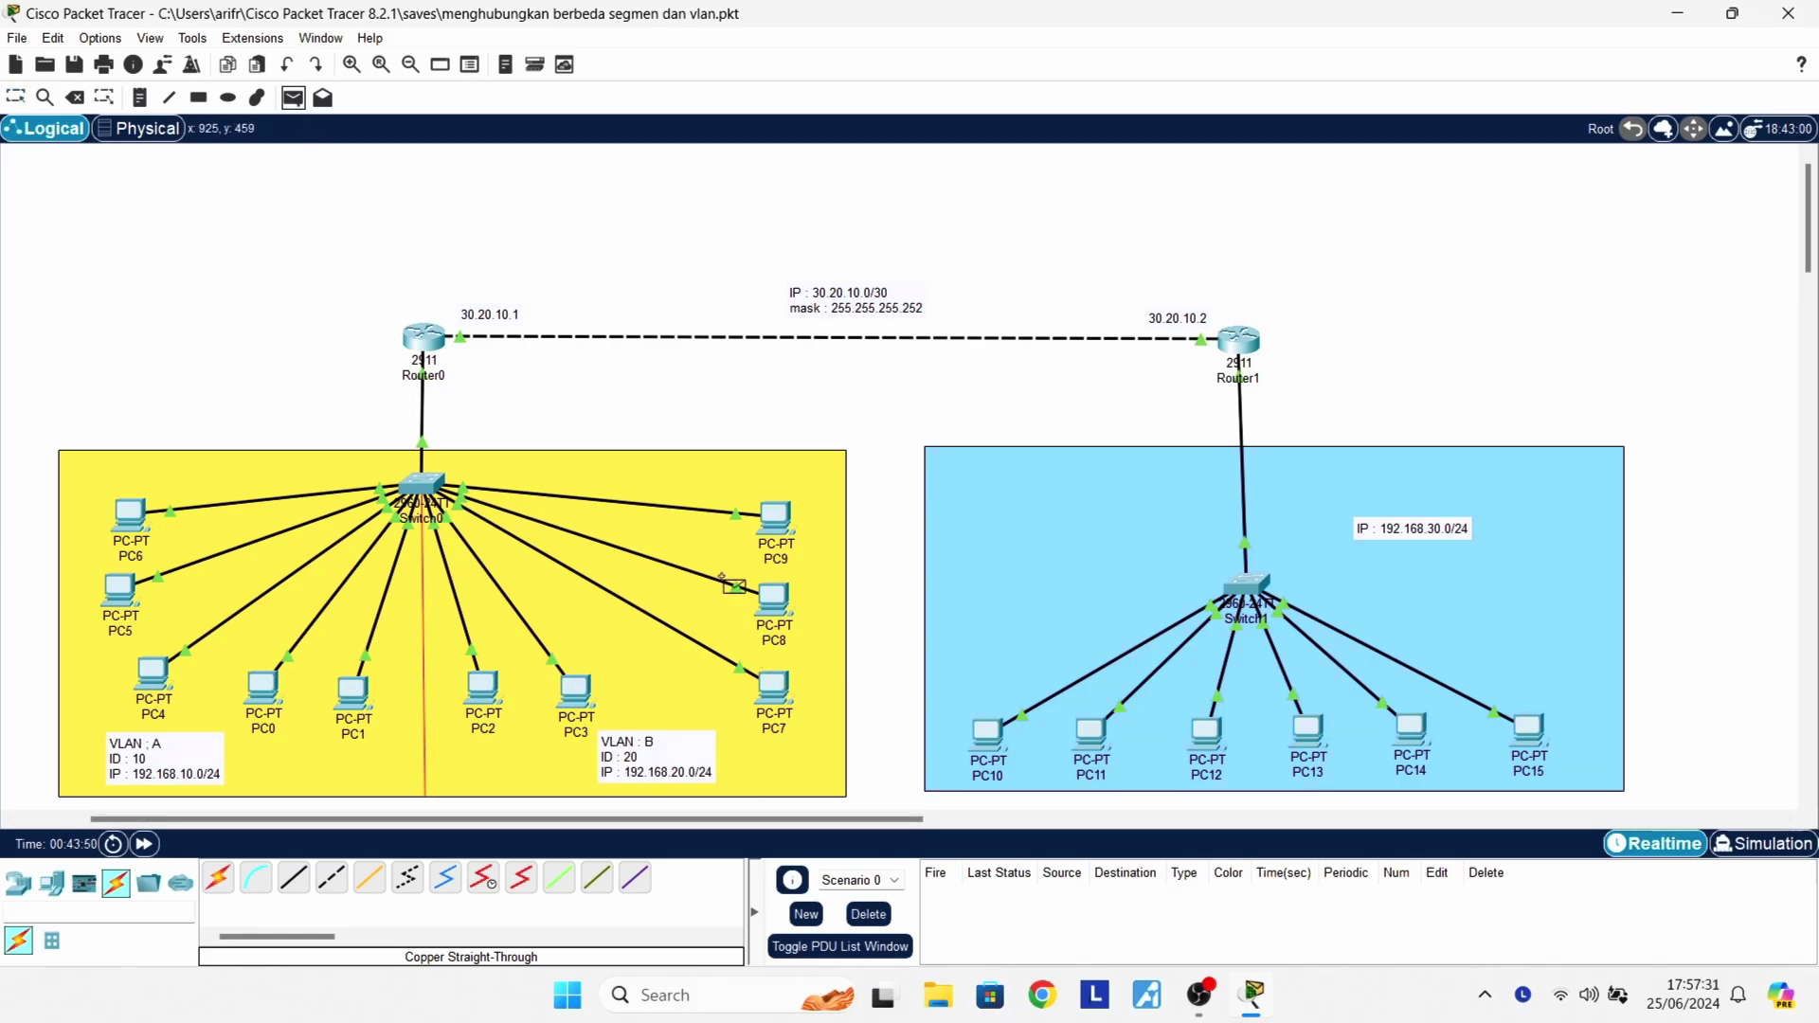
pyautogui.click(778, 601)
pyautogui.click(1090, 731)
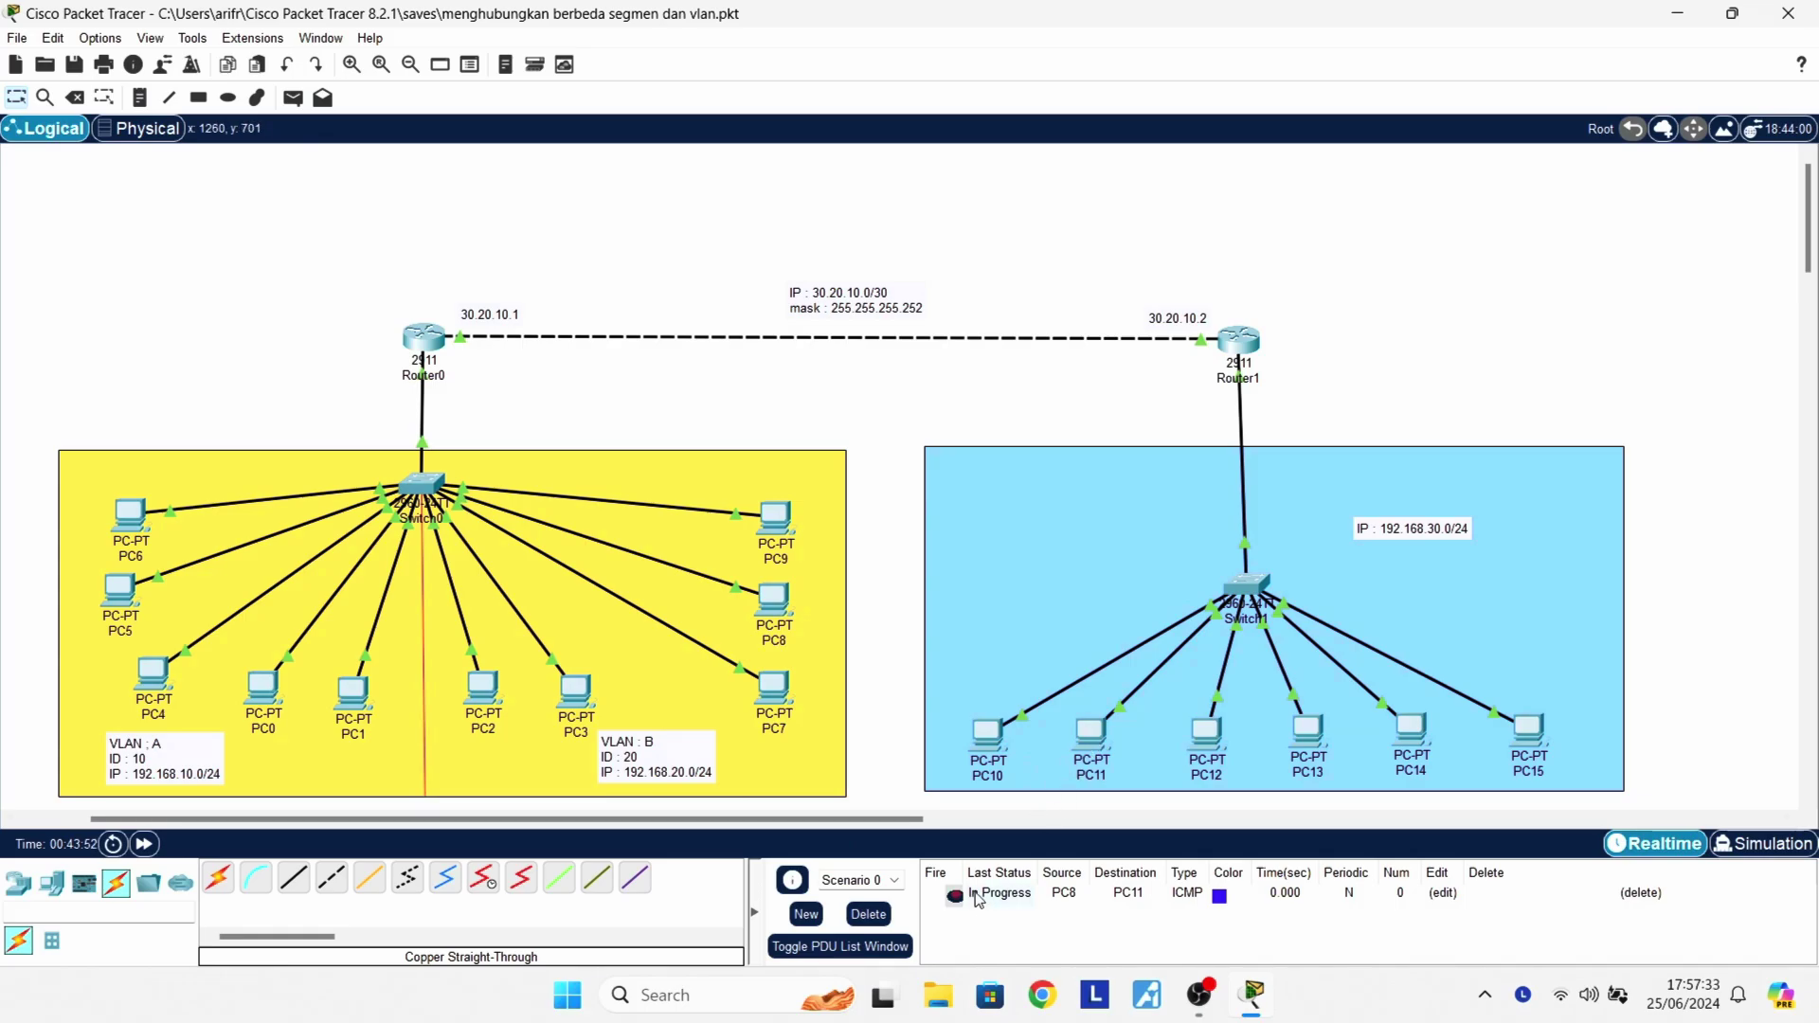
pyautogui.click(293, 96)
pyautogui.click(774, 601)
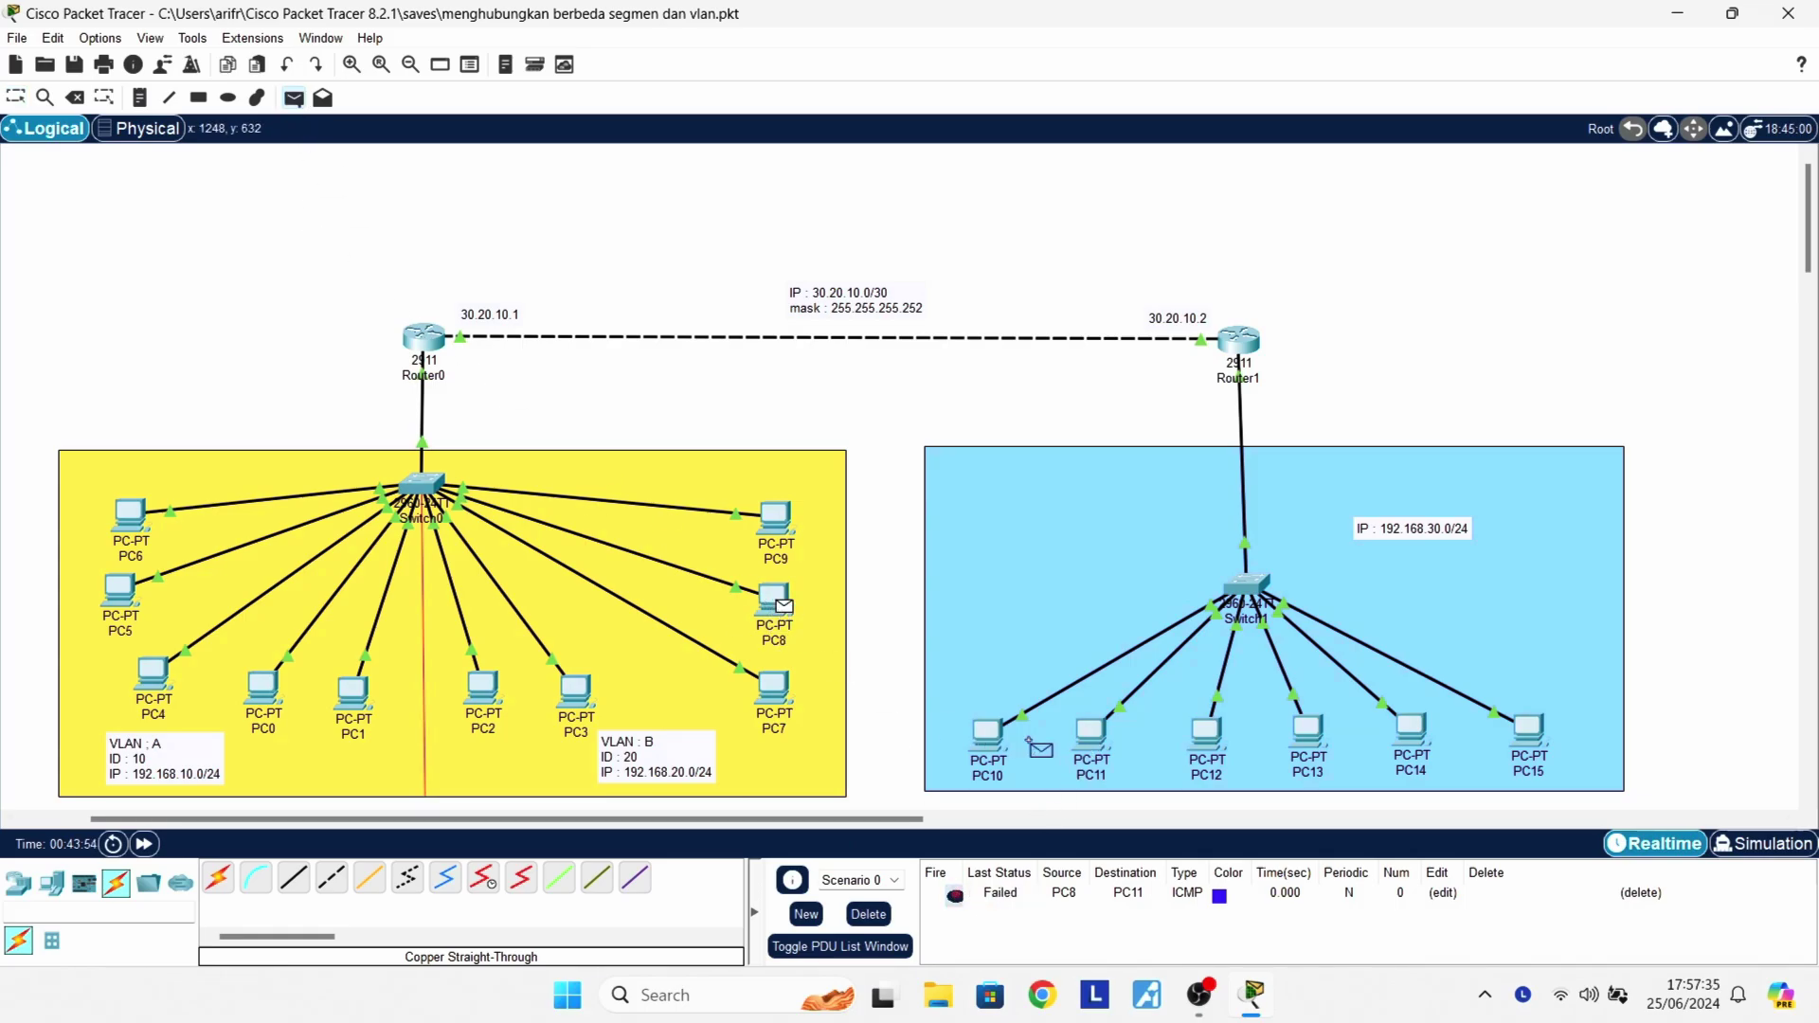
pyautogui.click(1092, 733)
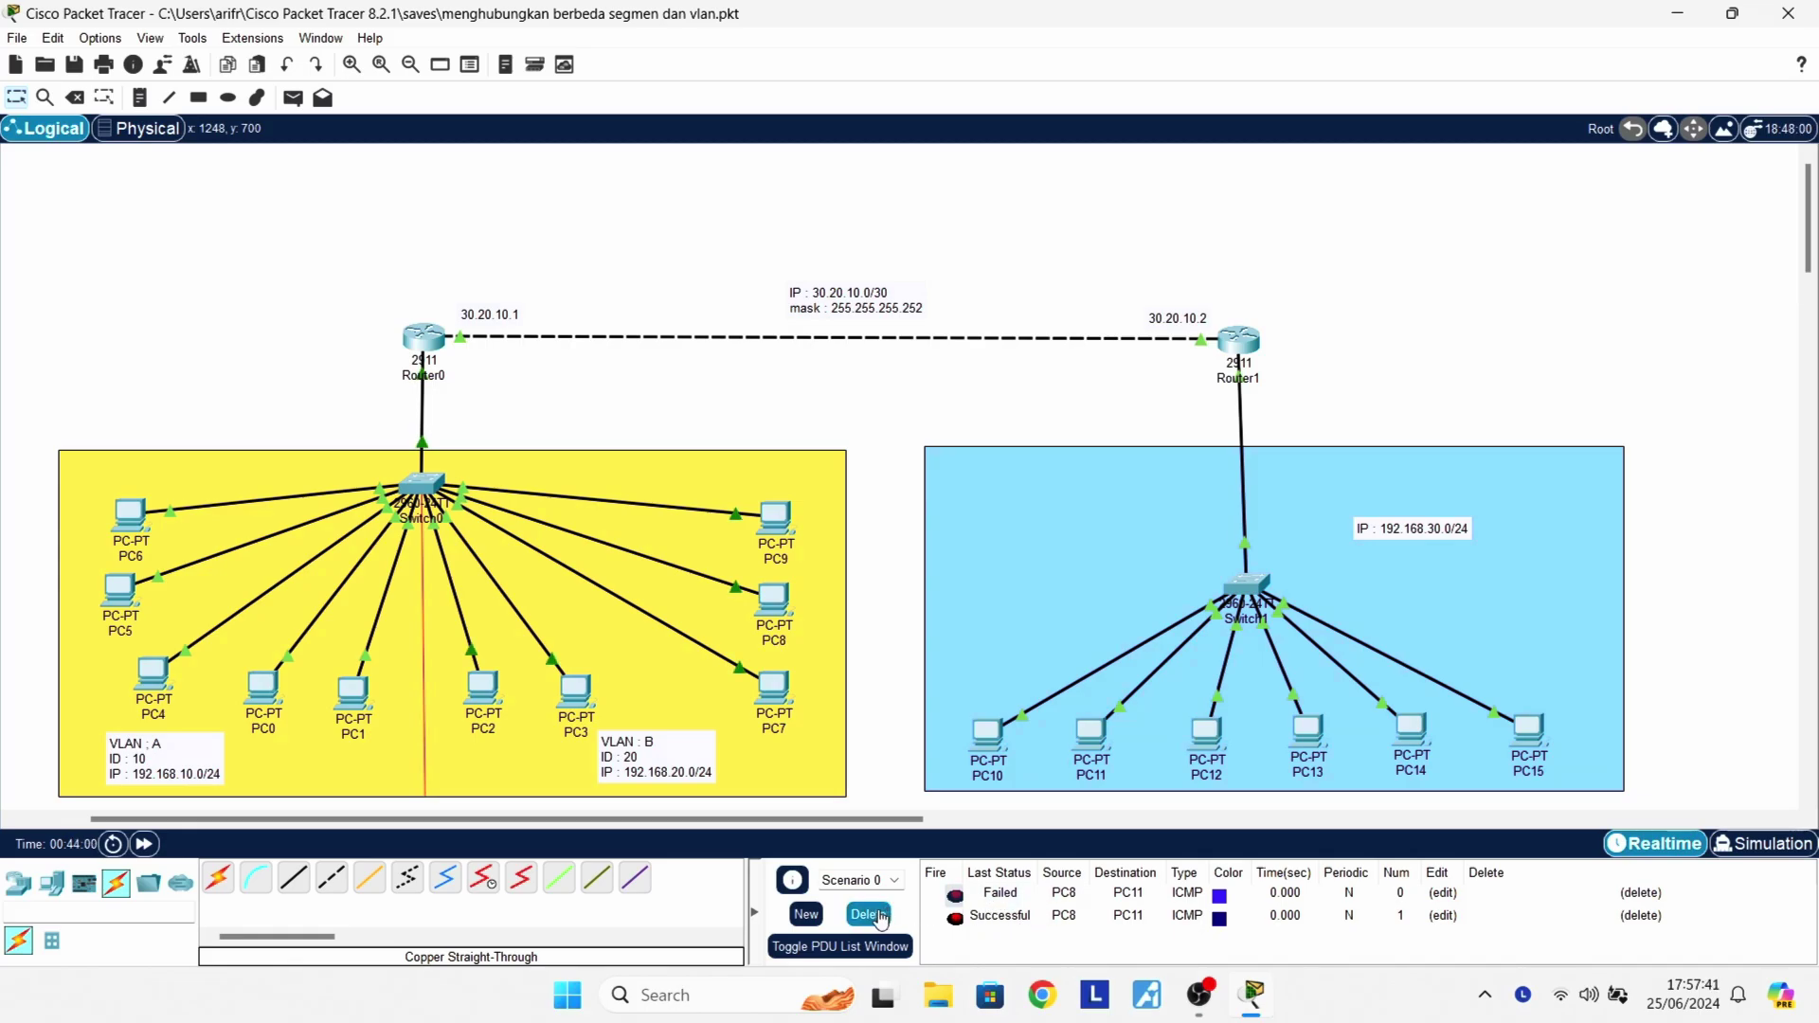
pyautogui.click(869, 915)
# Examine PC11's IP configuration, including its DHCP-assigned address and default gateway, and close the window
pyautogui.click(1090, 733)
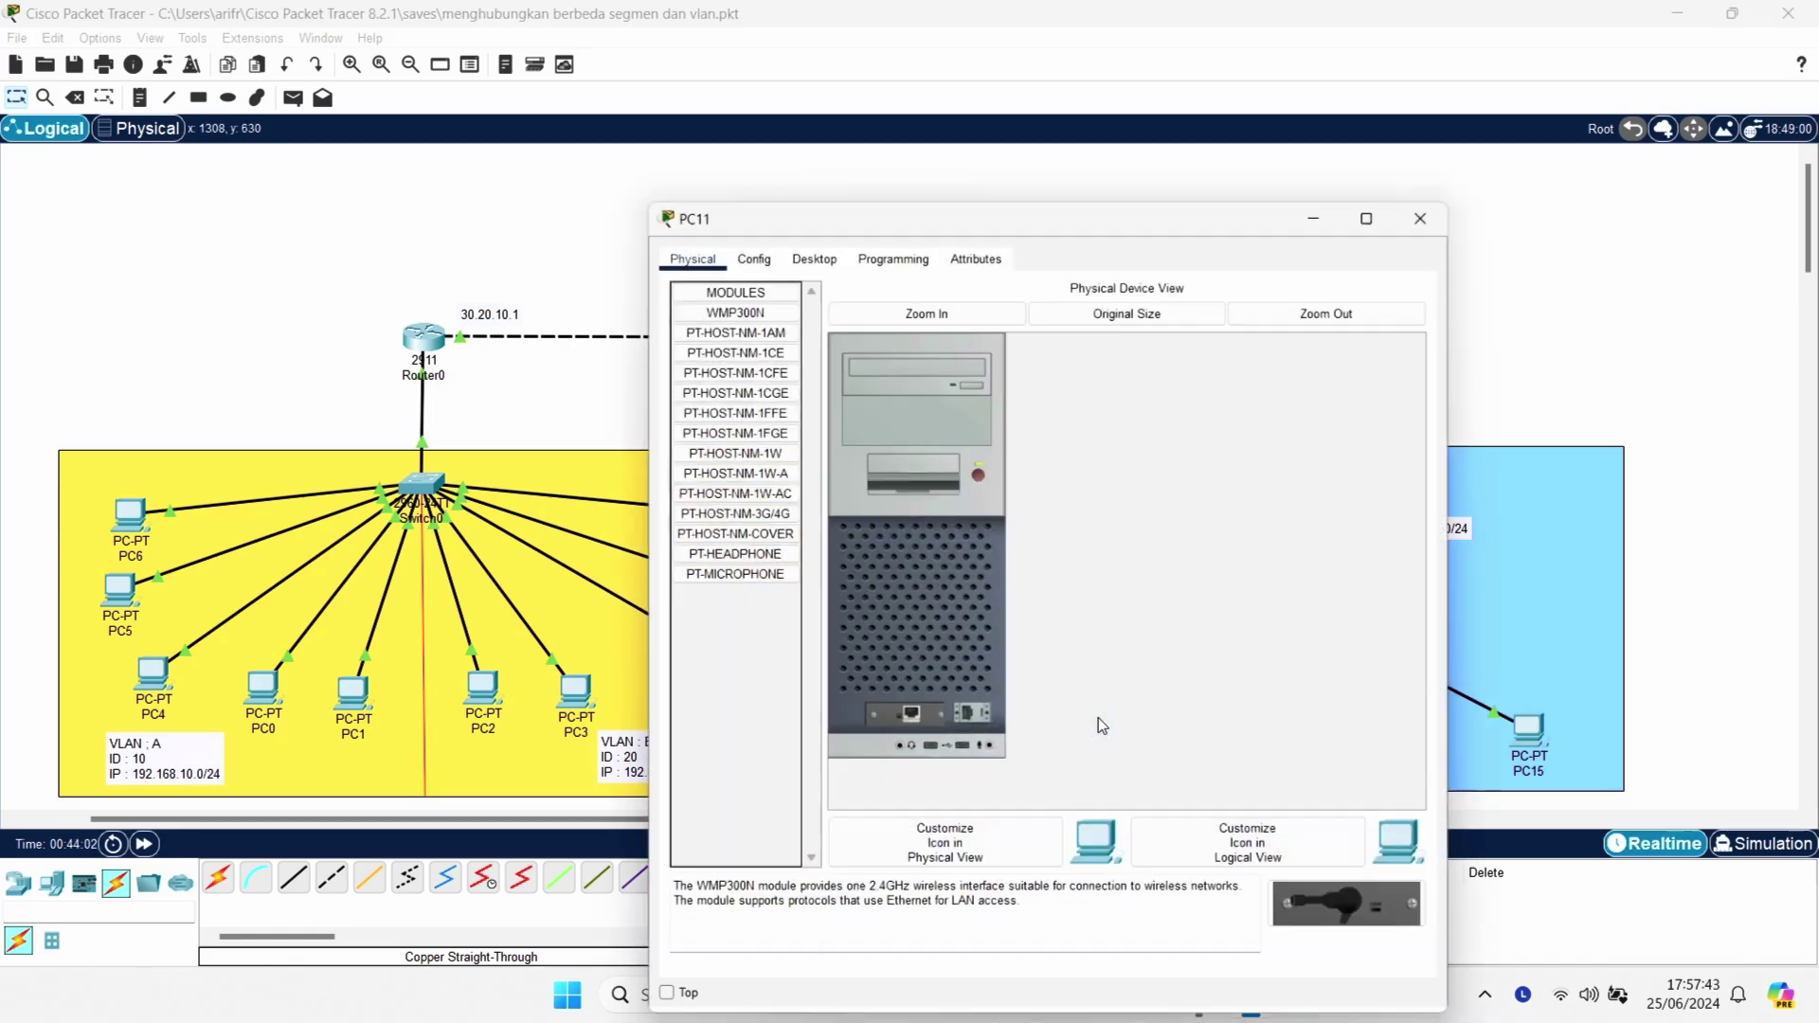
pyautogui.click(806, 186)
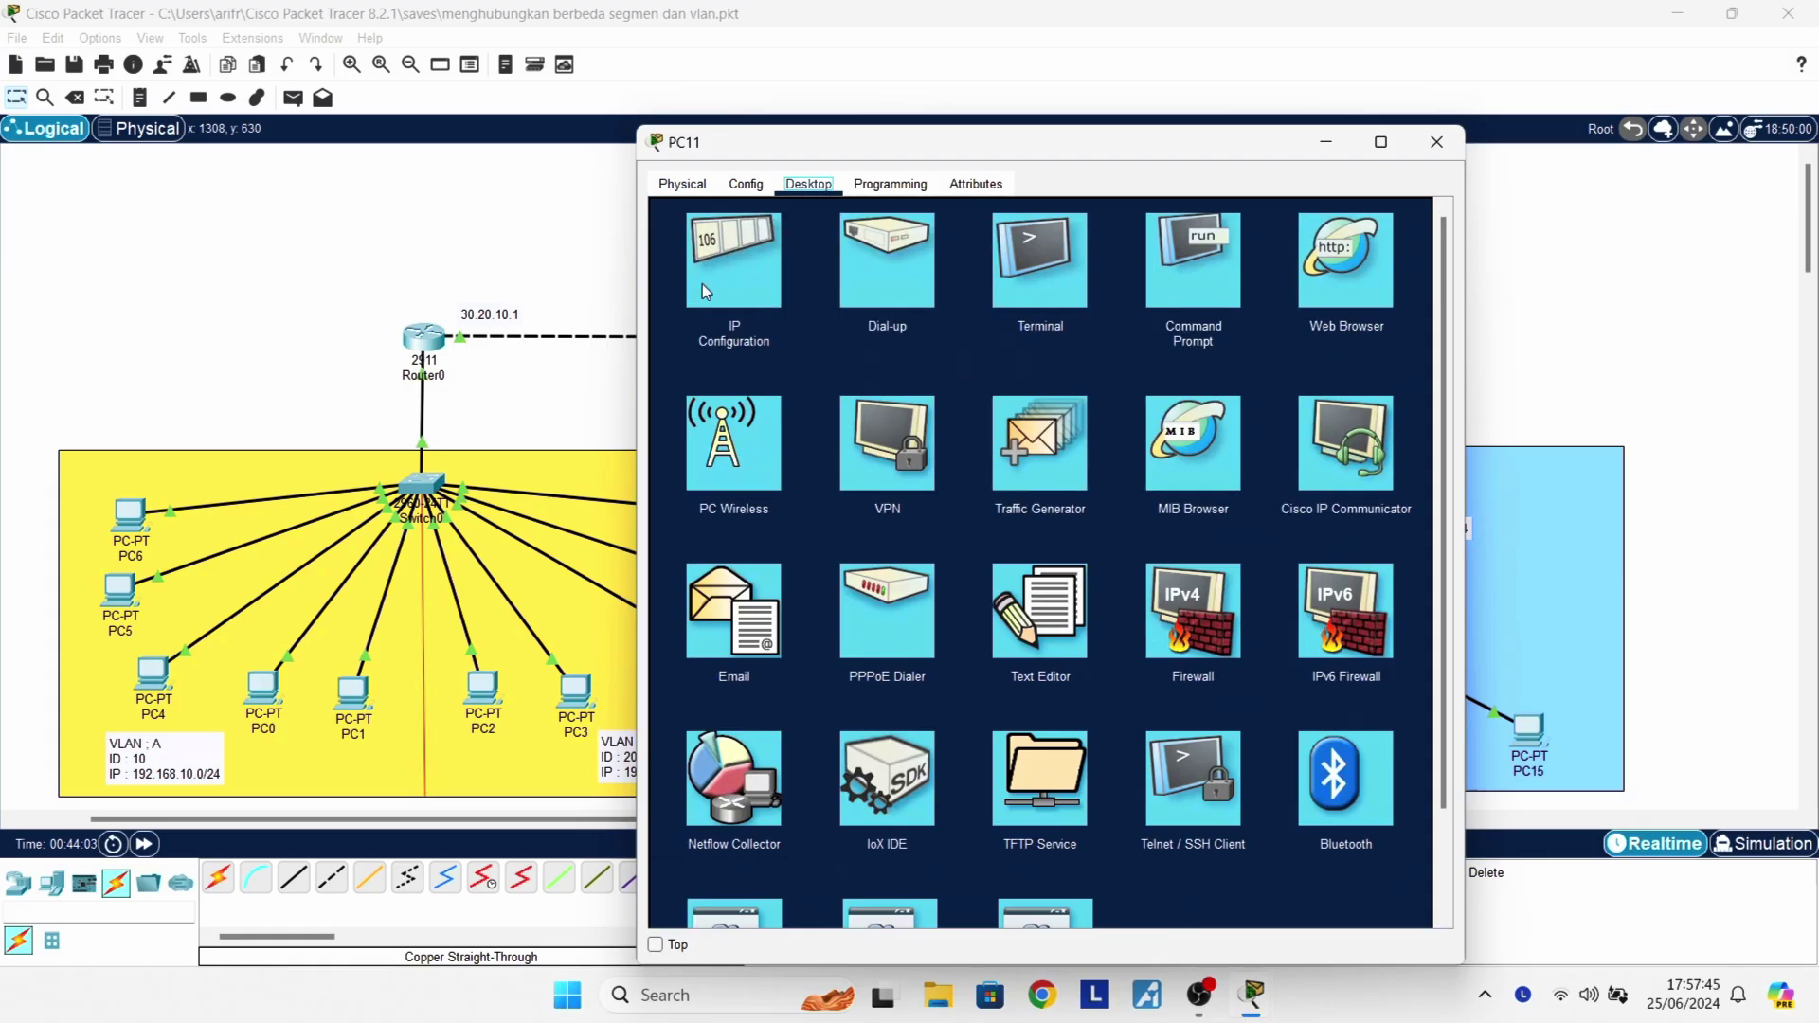
pyautogui.click(744, 286)
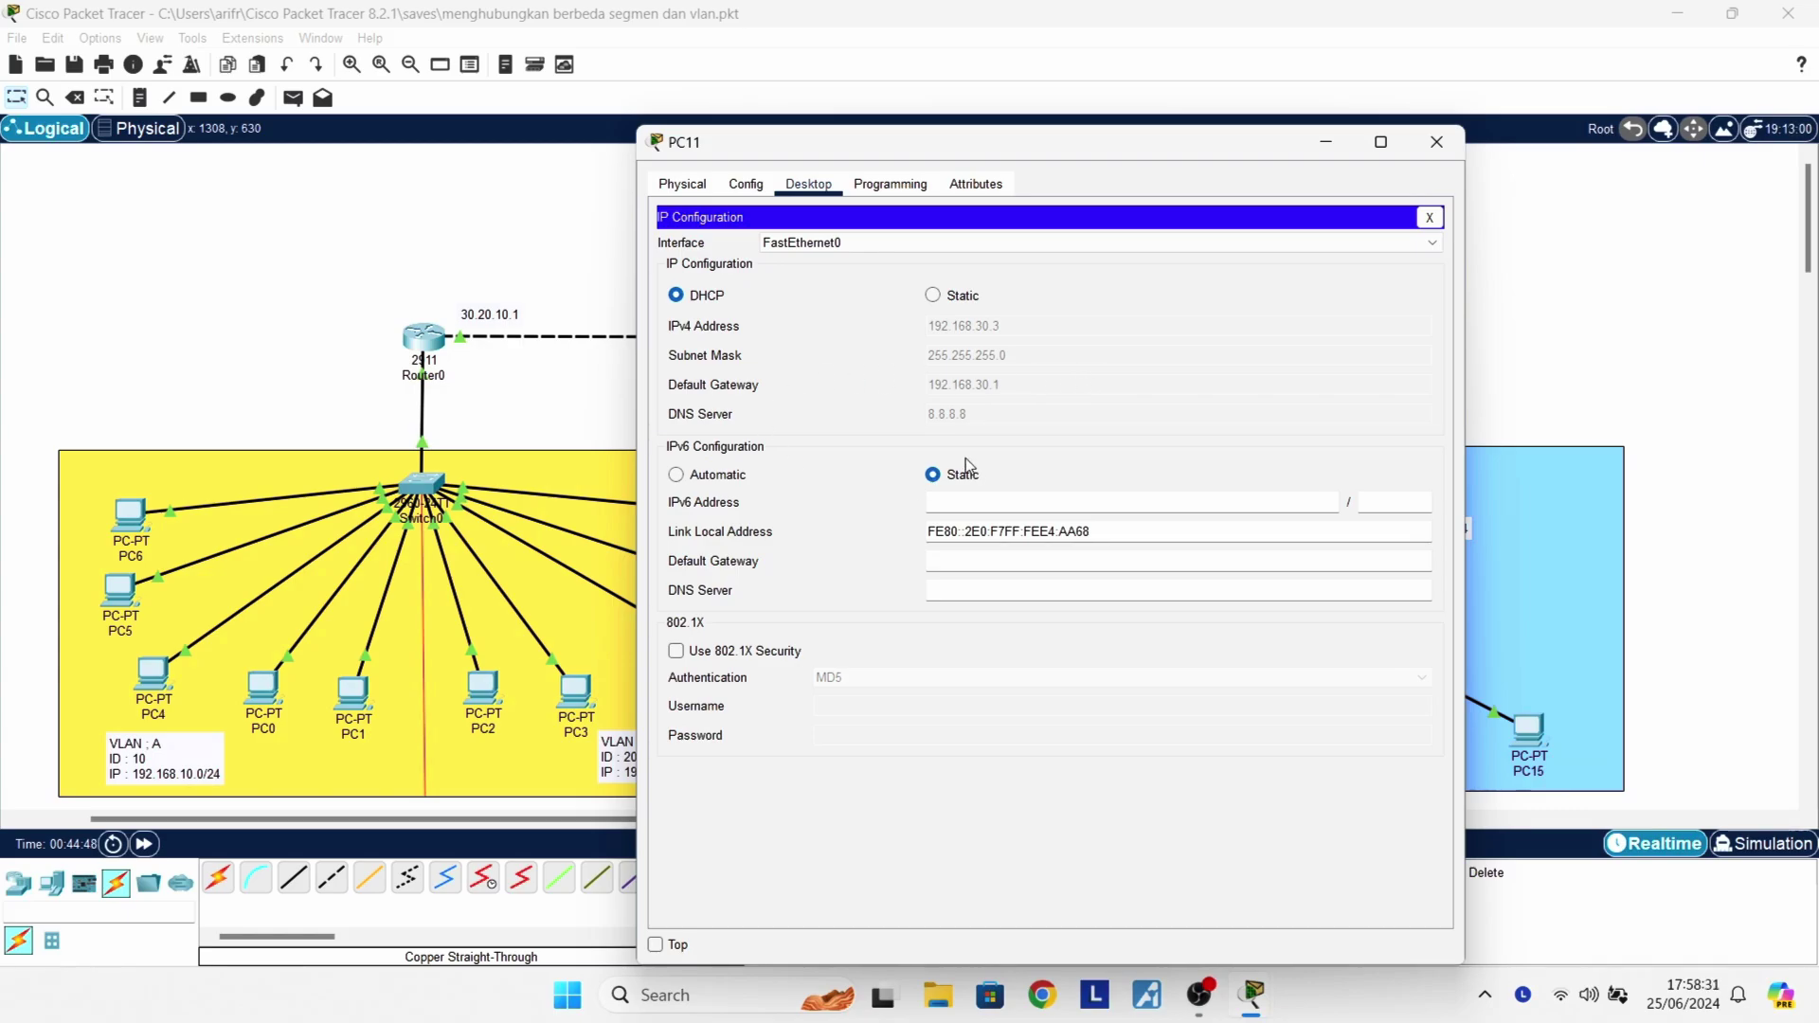
pyautogui.click(1436, 141)
pyautogui.scroll(-1, 1027, 600)
pyautogui.scroll(1, 1007, 601)
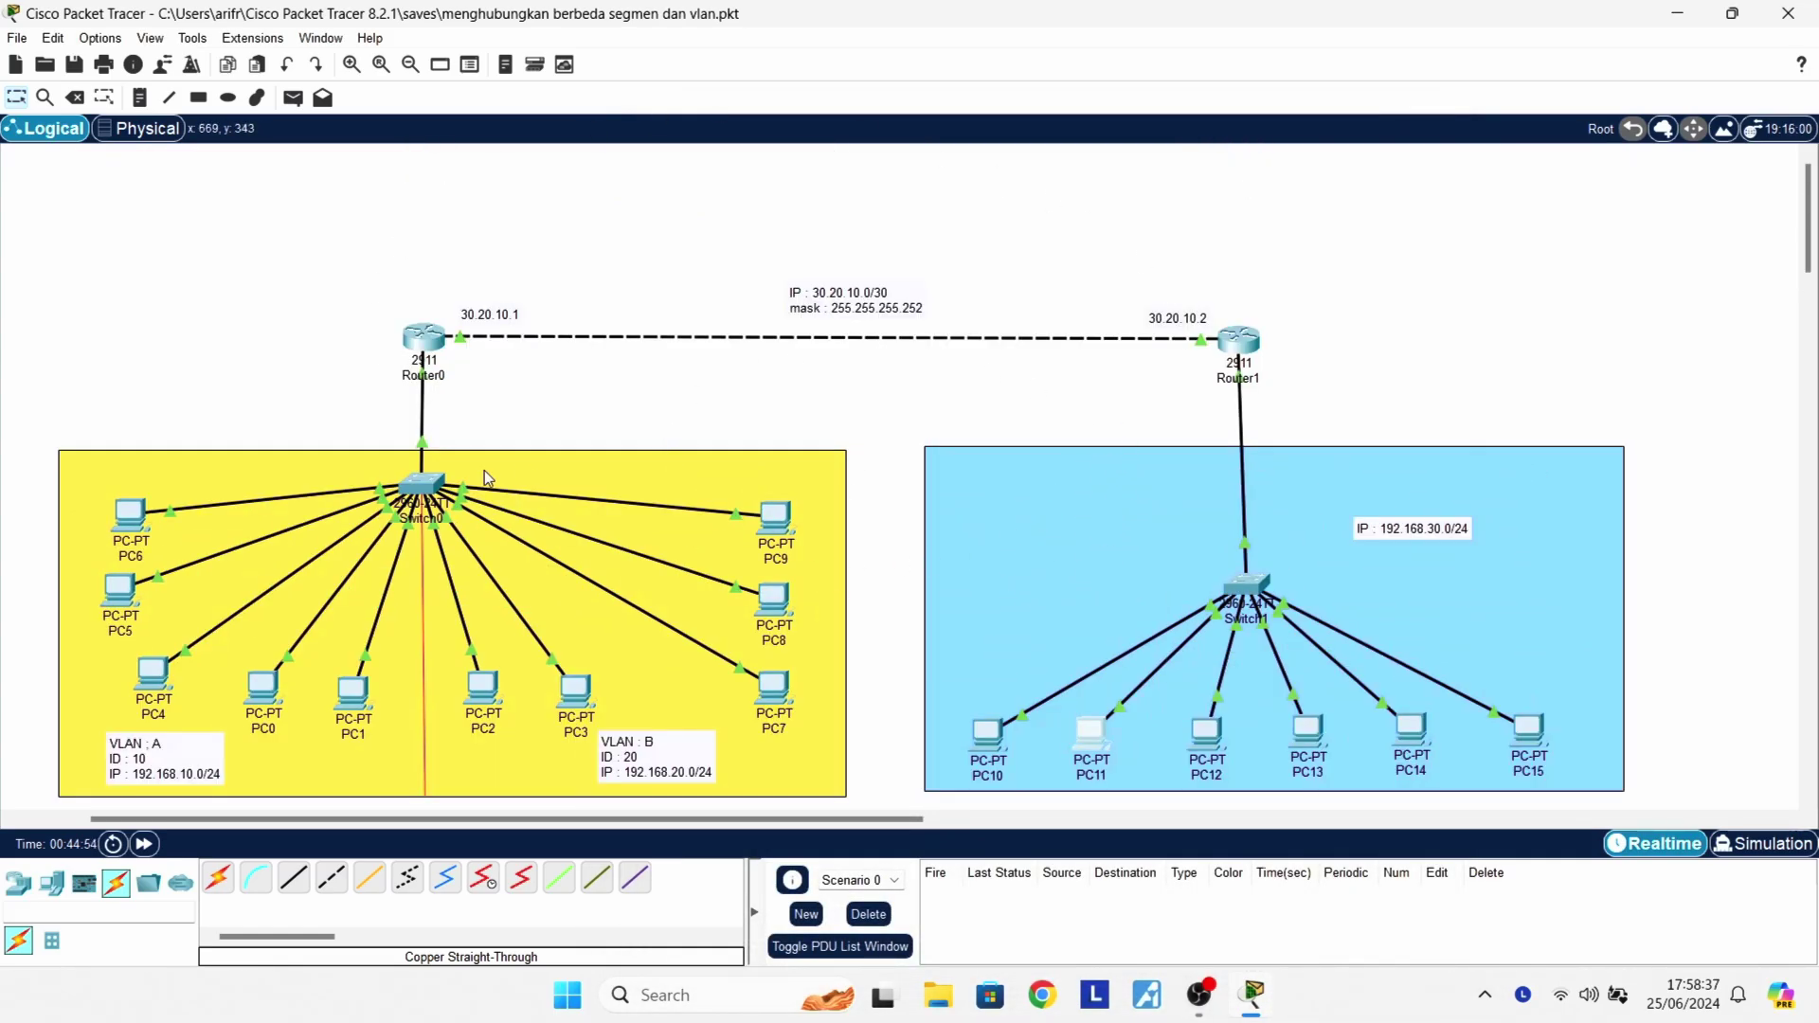
# Open Router0's command line and review its OSPF process 10 commands, highlighting the network 192.168.10.0 statement
pyautogui.click(427, 343)
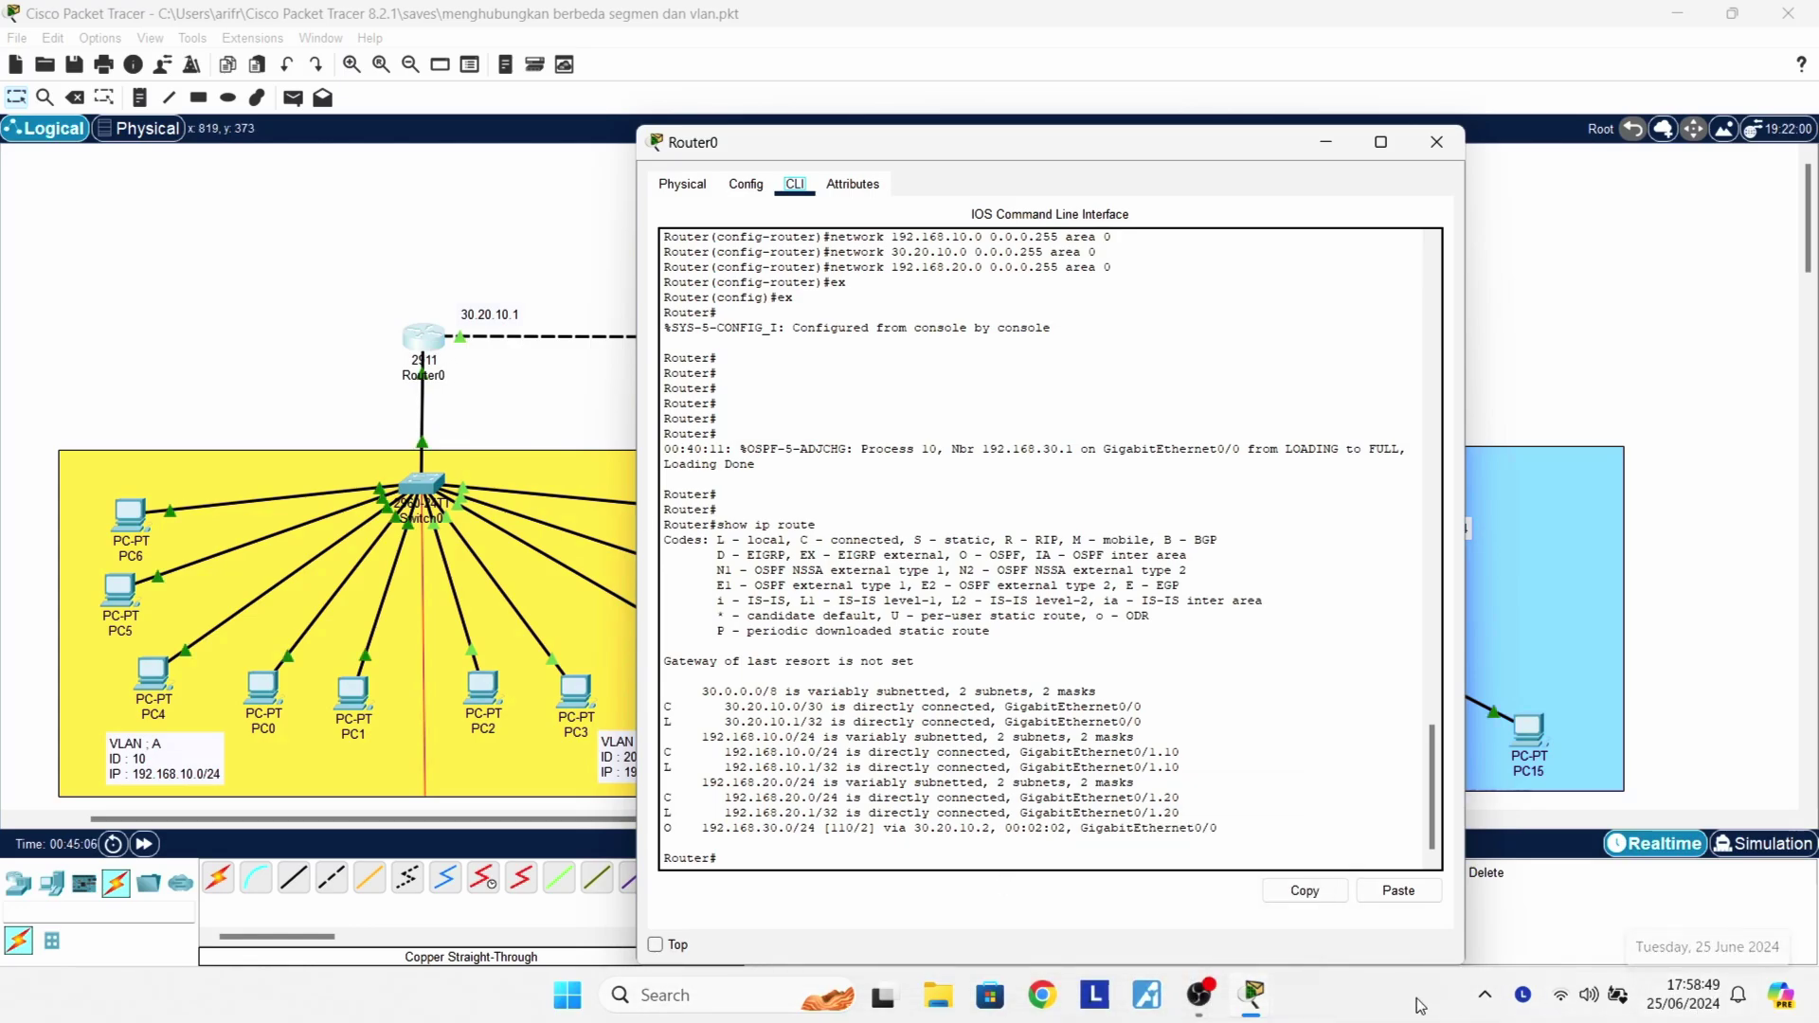
pyautogui.click(1195, 995)
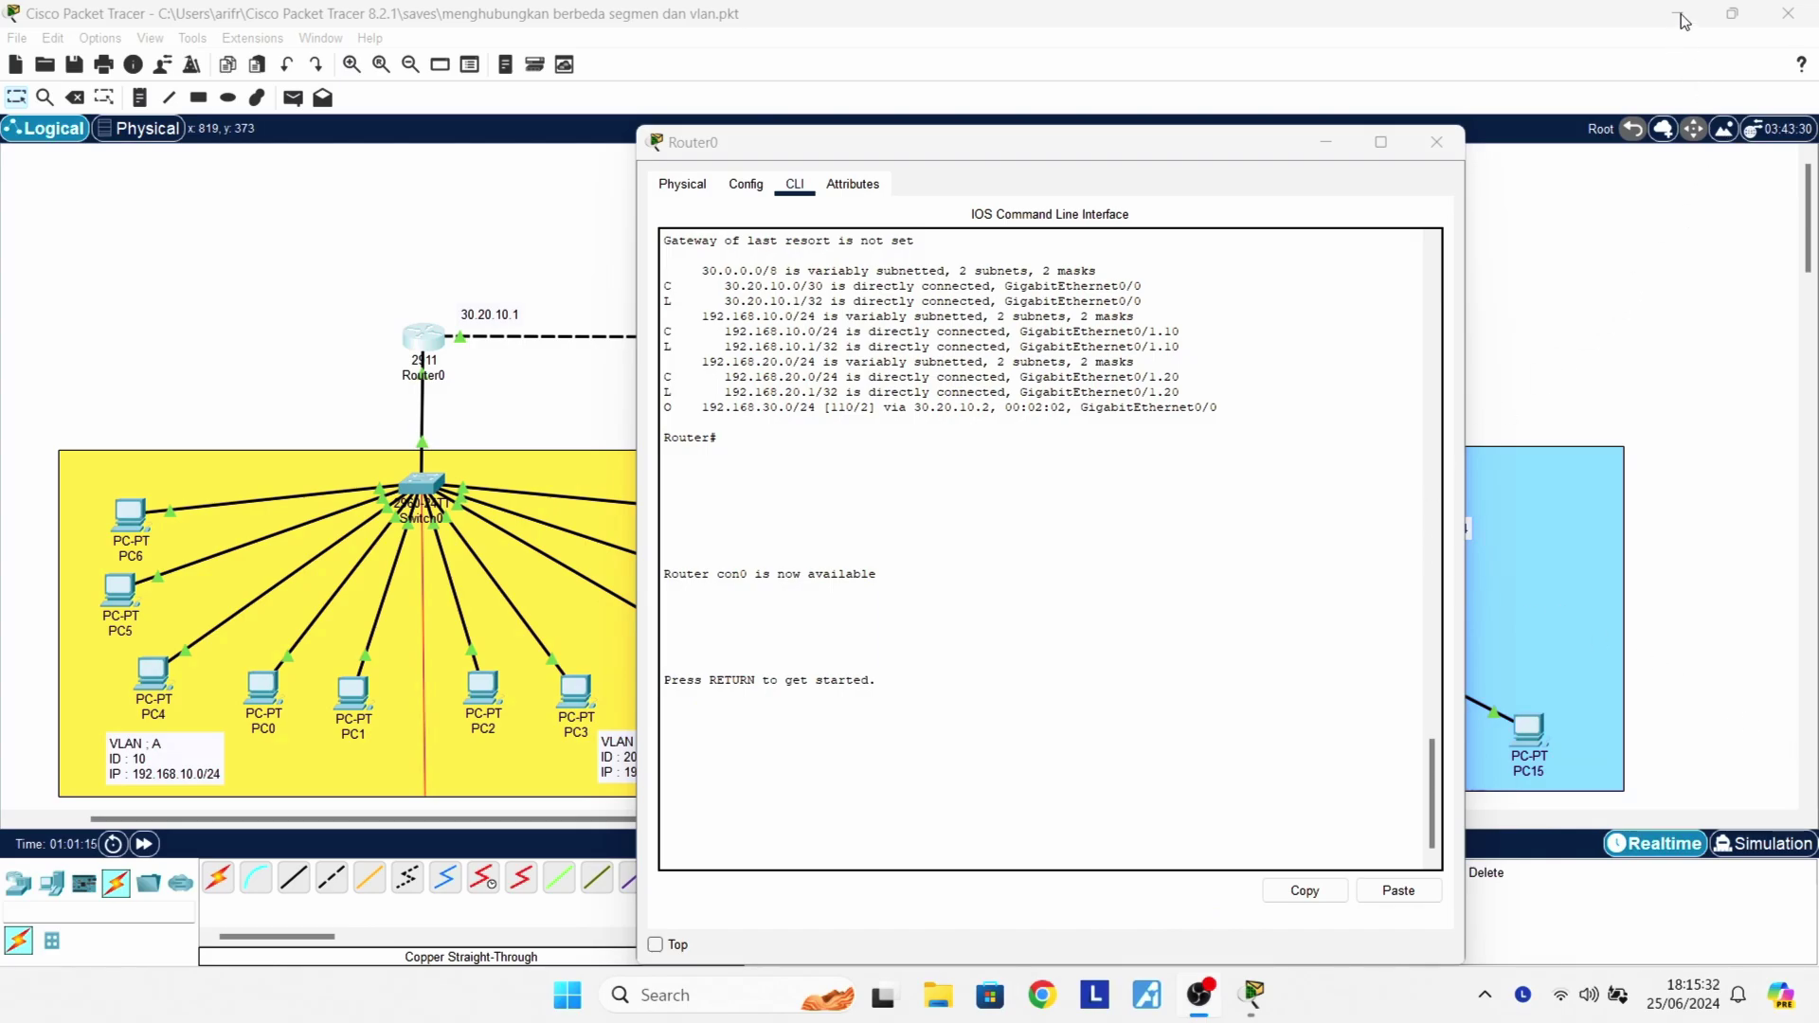
pyautogui.click(1290, 252)
pyautogui.scroll(1, 992, 401)
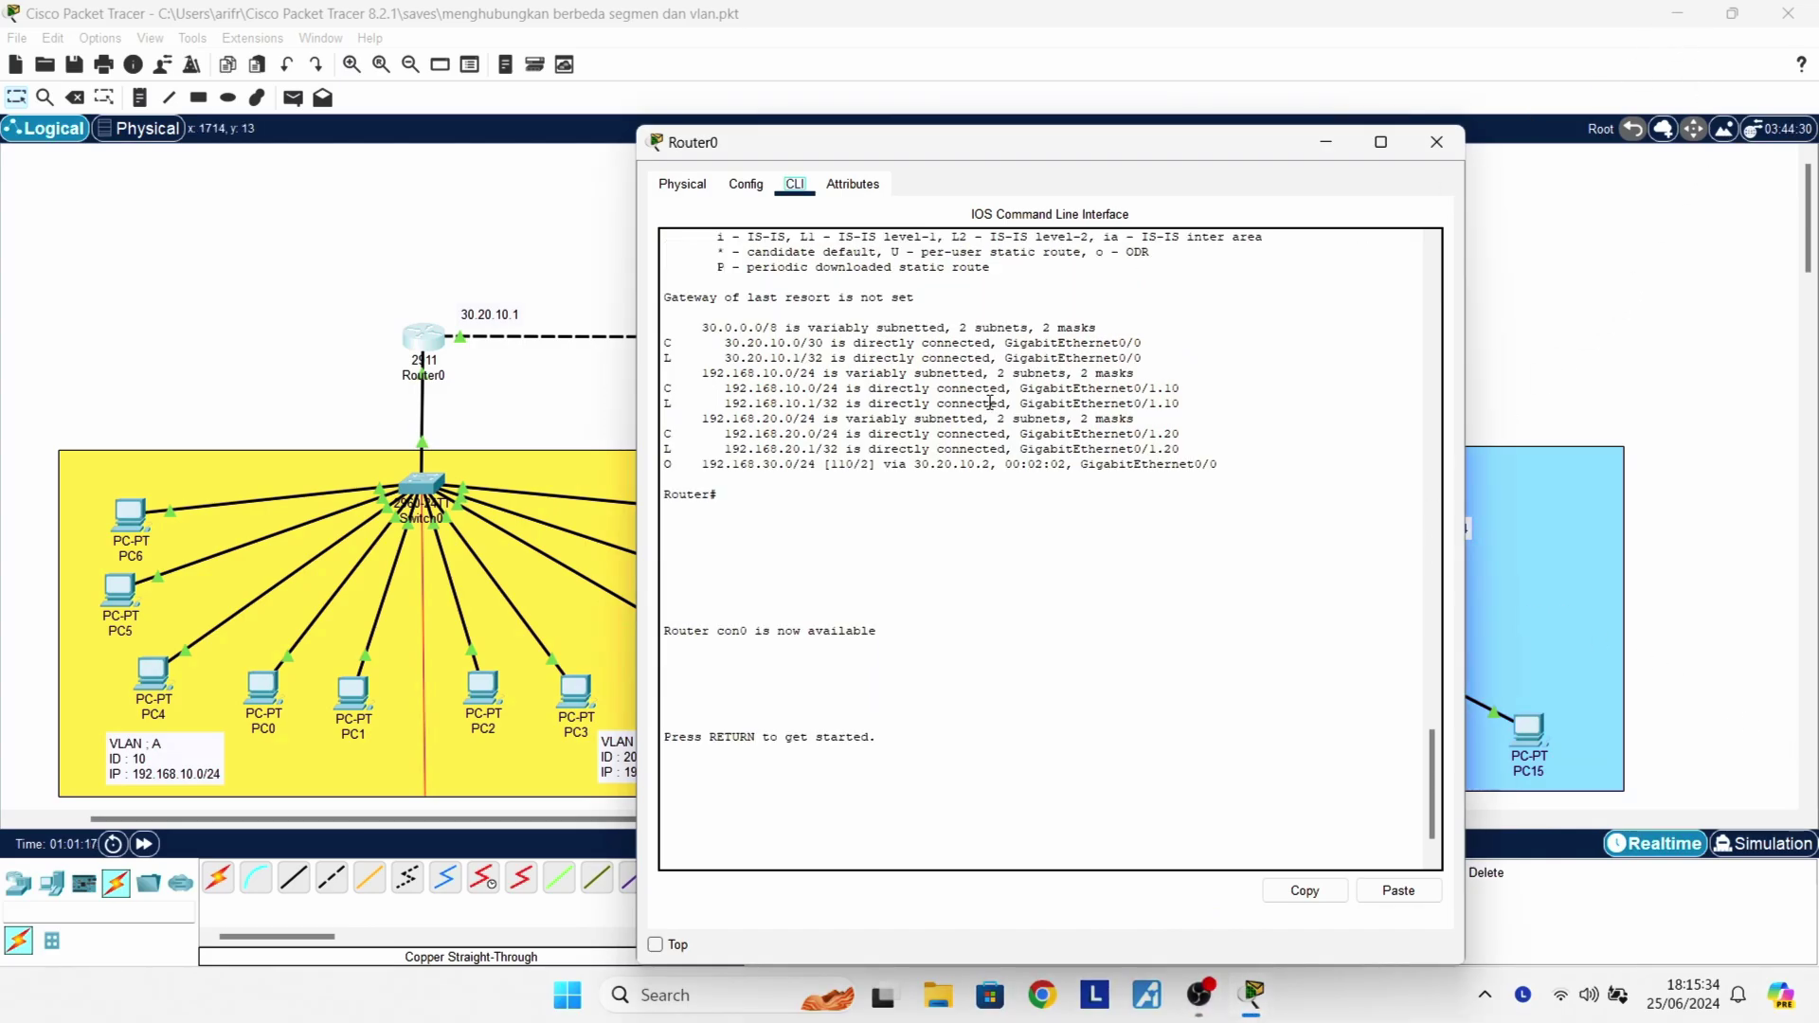
pyautogui.scroll(5, 991, 401)
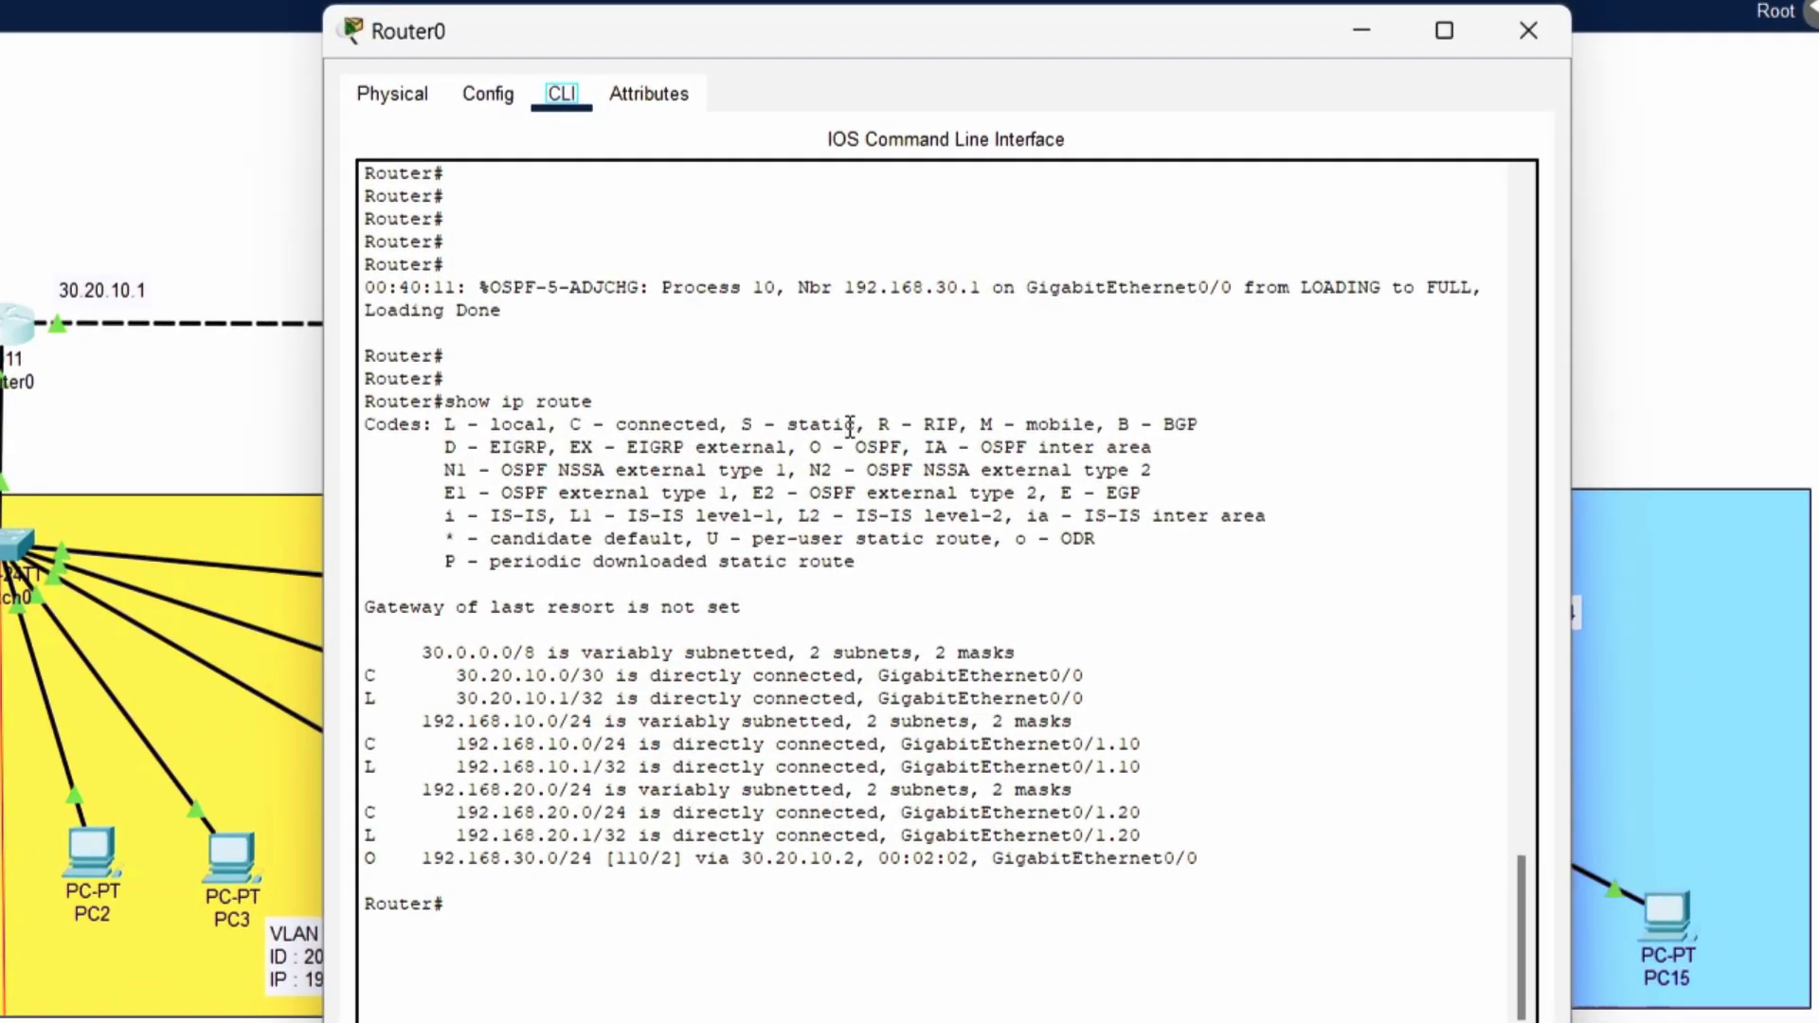
pyautogui.scroll(4, 850, 425)
pyautogui.scroll(2, 850, 428)
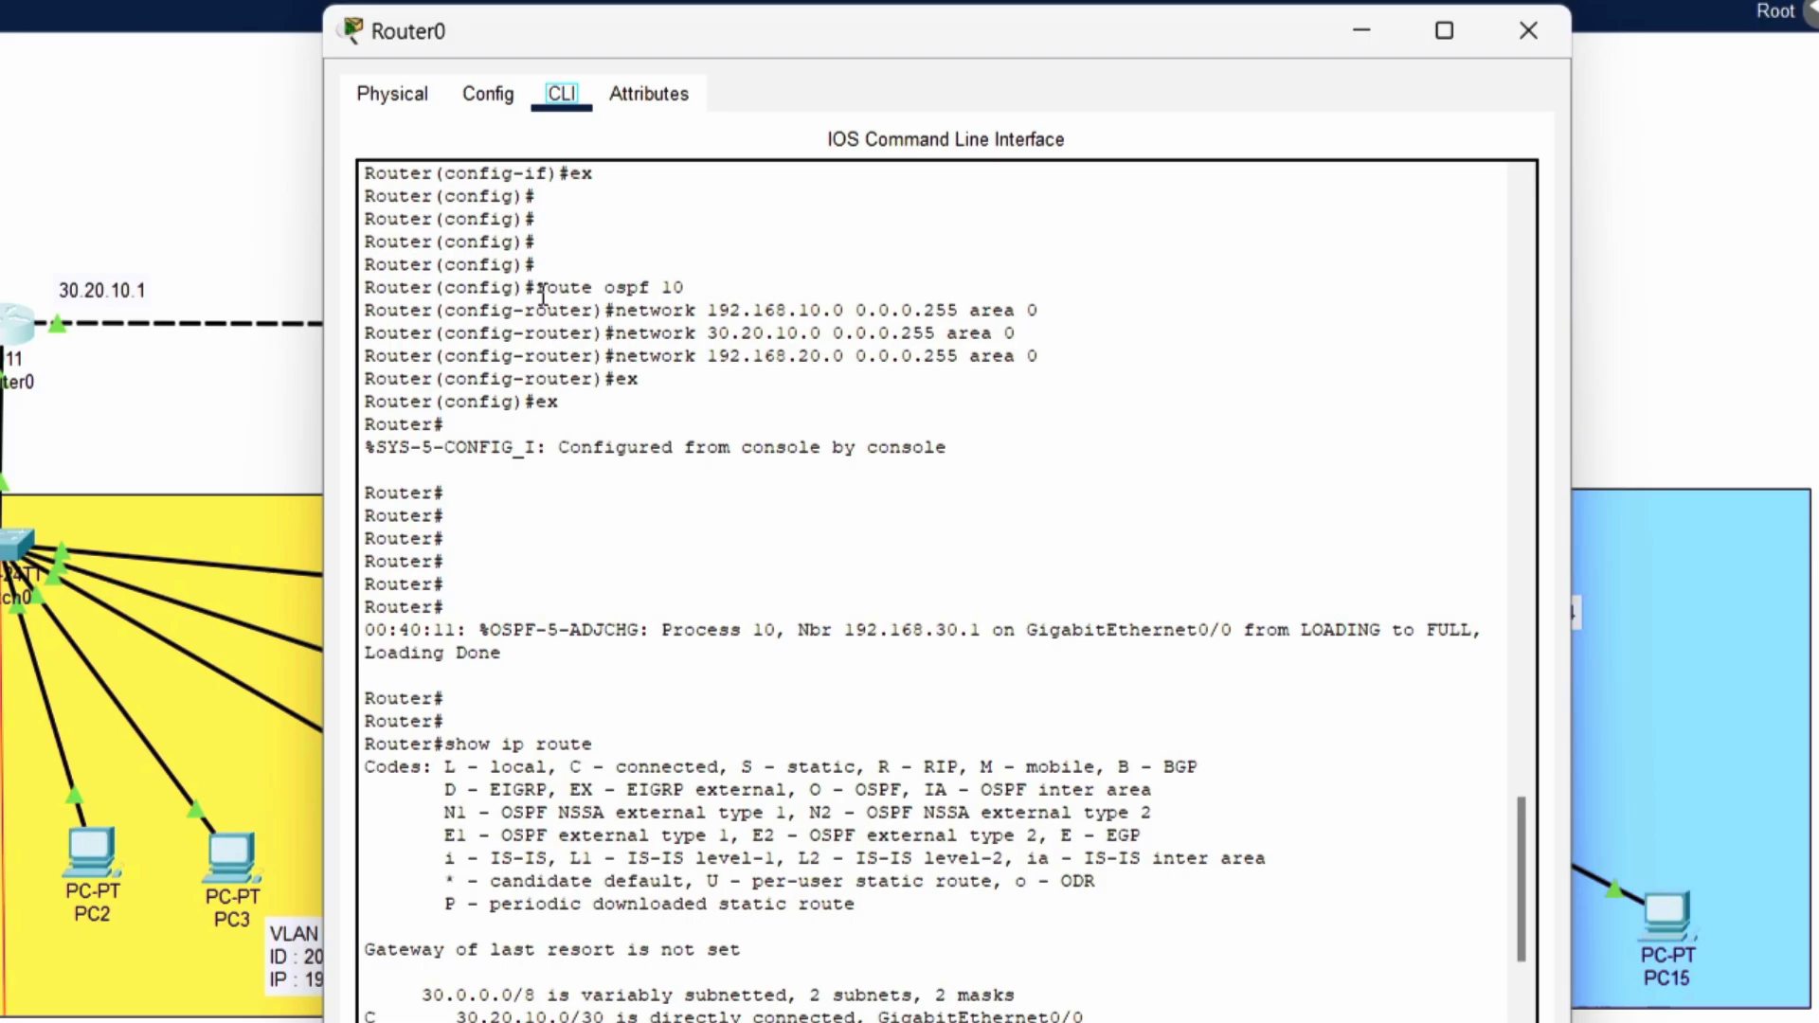
pyautogui.scroll(3, 542, 296)
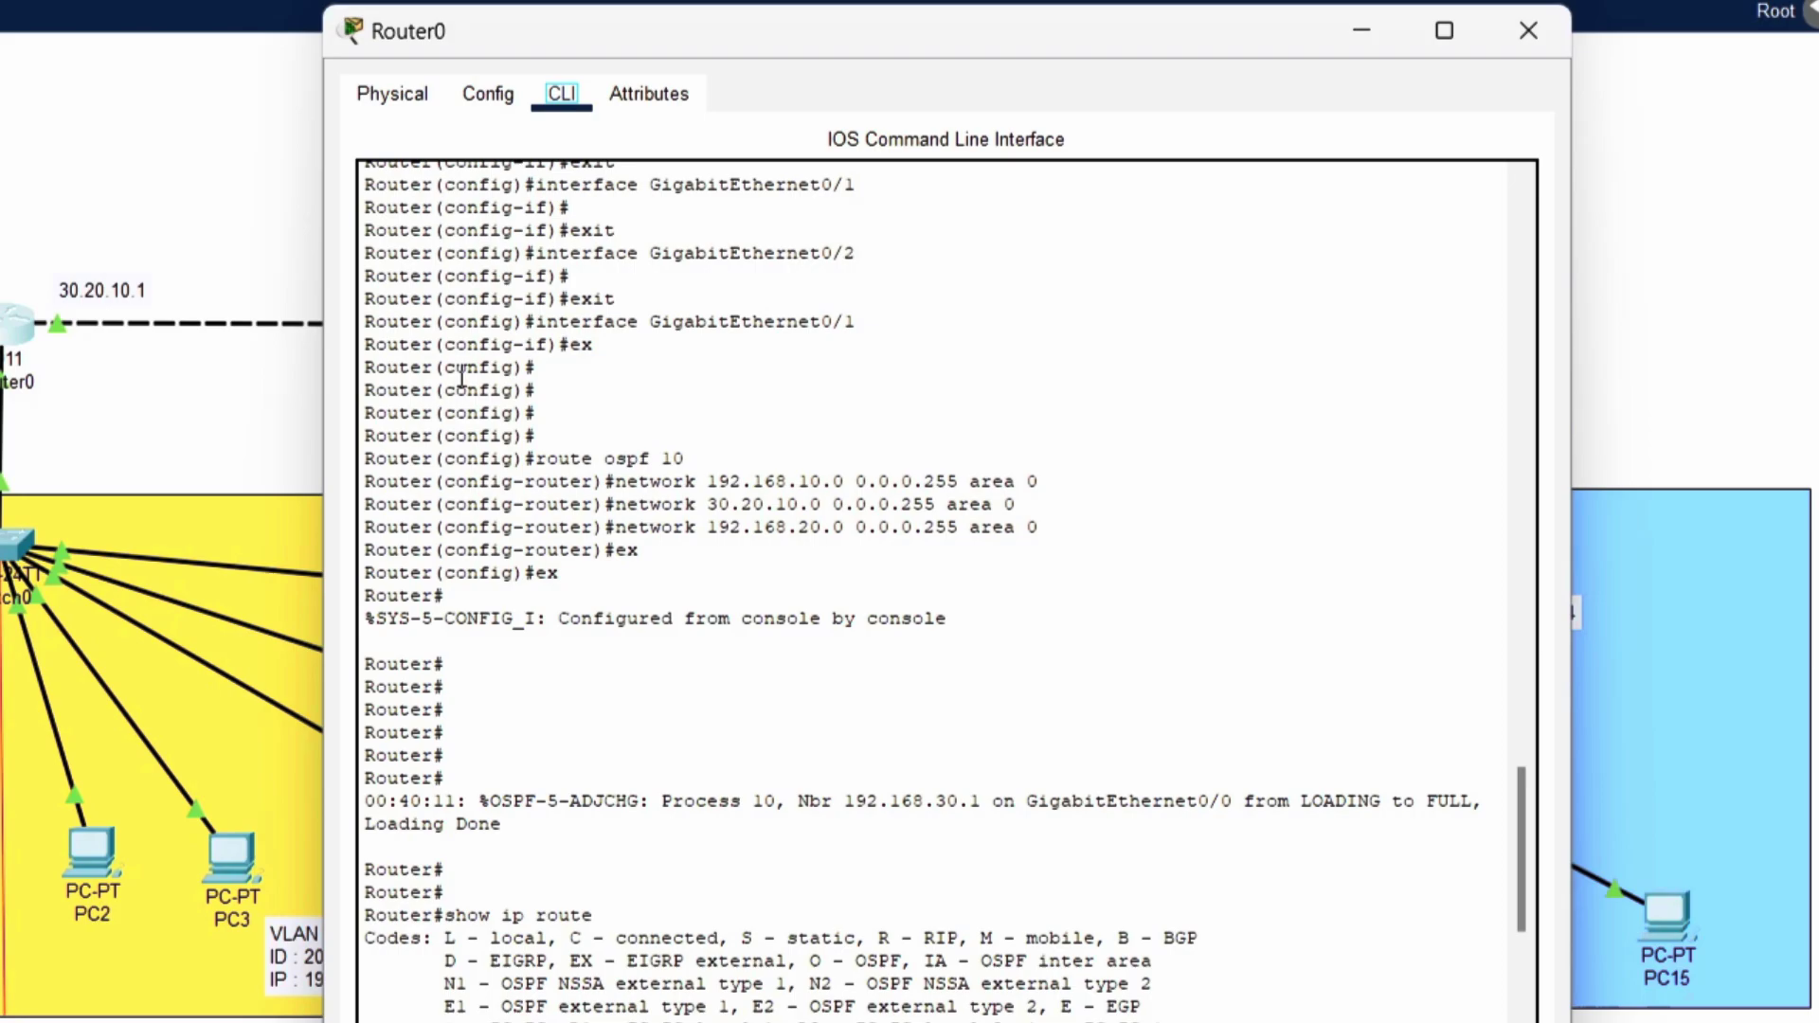
pyautogui.scroll(-2, 526, 477)
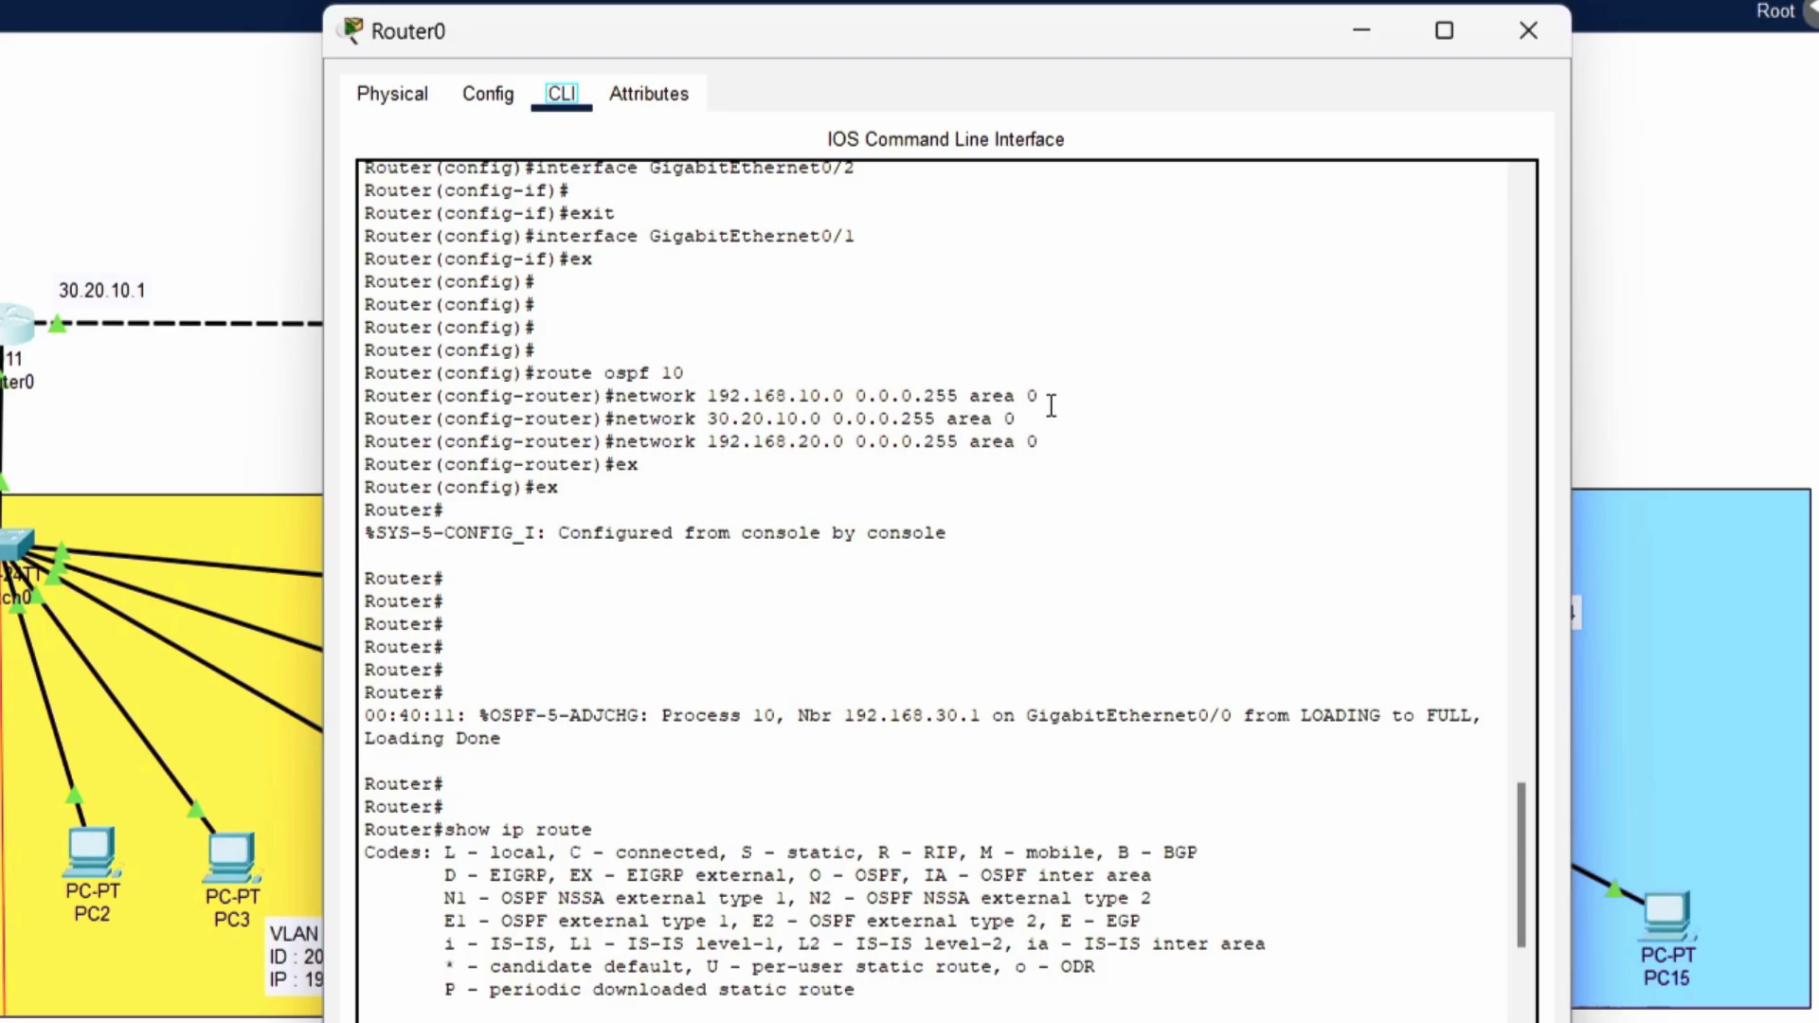
pyautogui.moveTo(1052, 406); pyautogui.dragTo(625, 398)
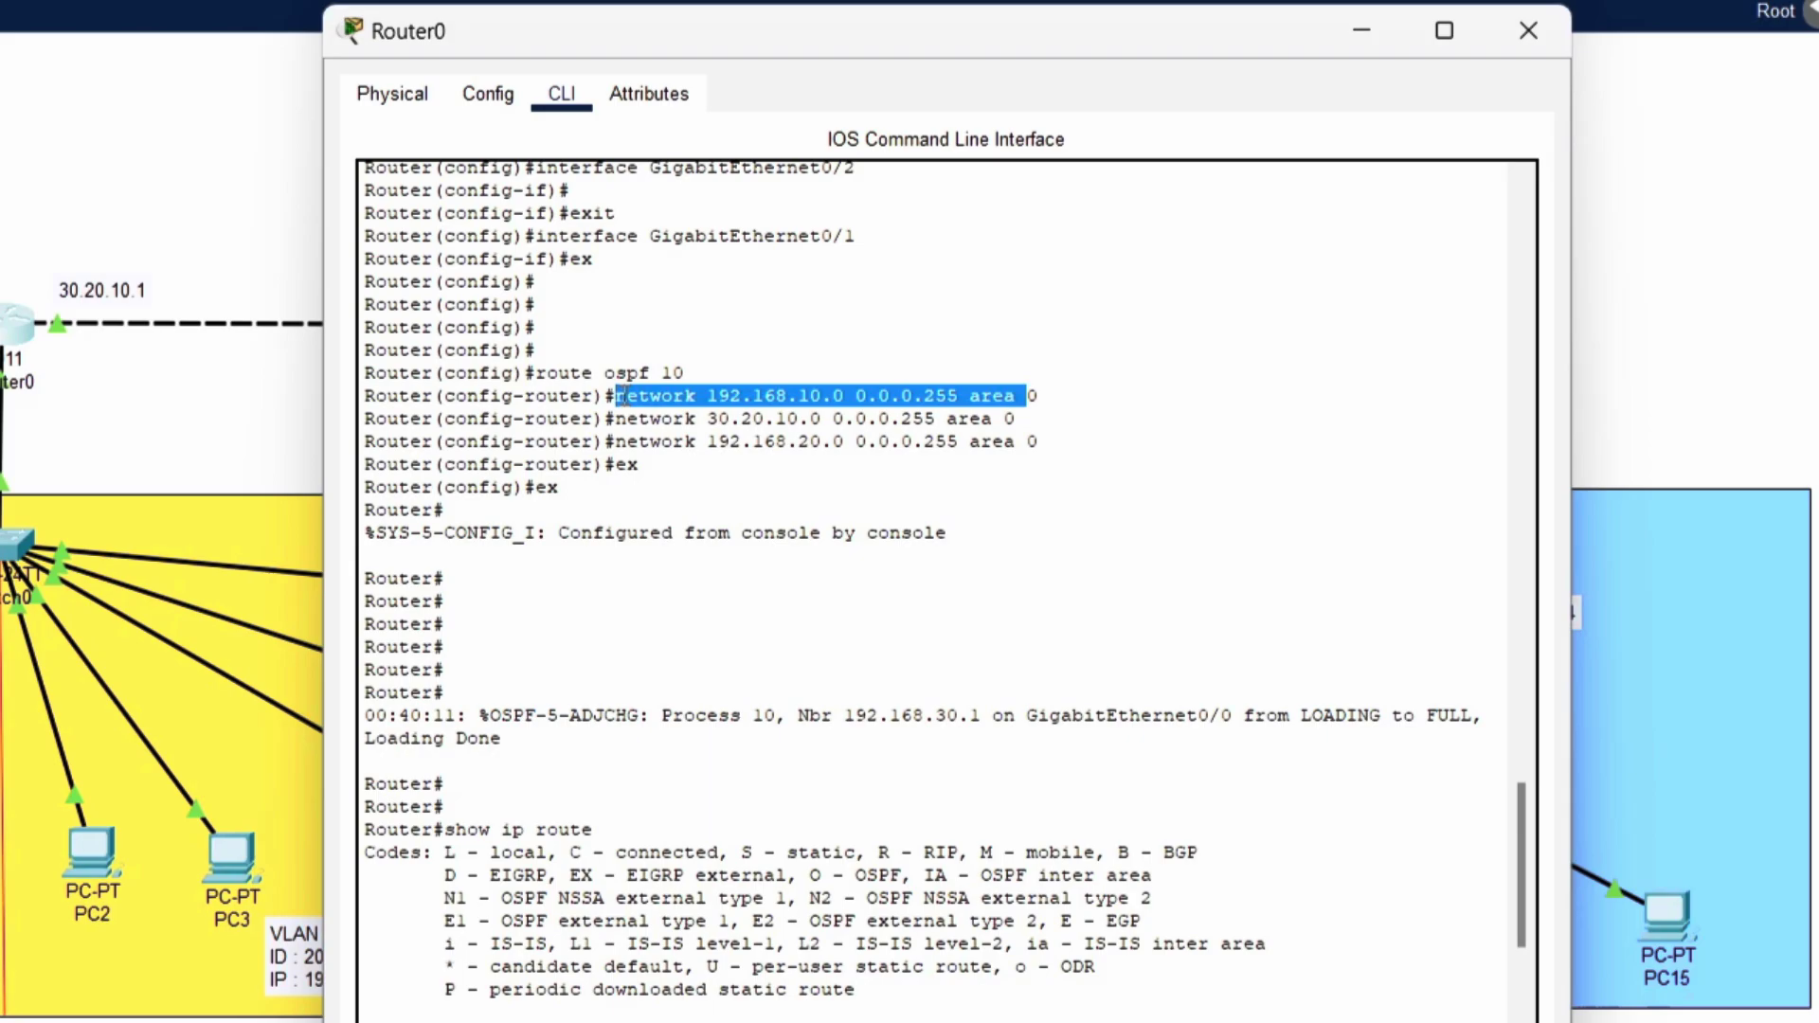
pyautogui.click(625, 398)
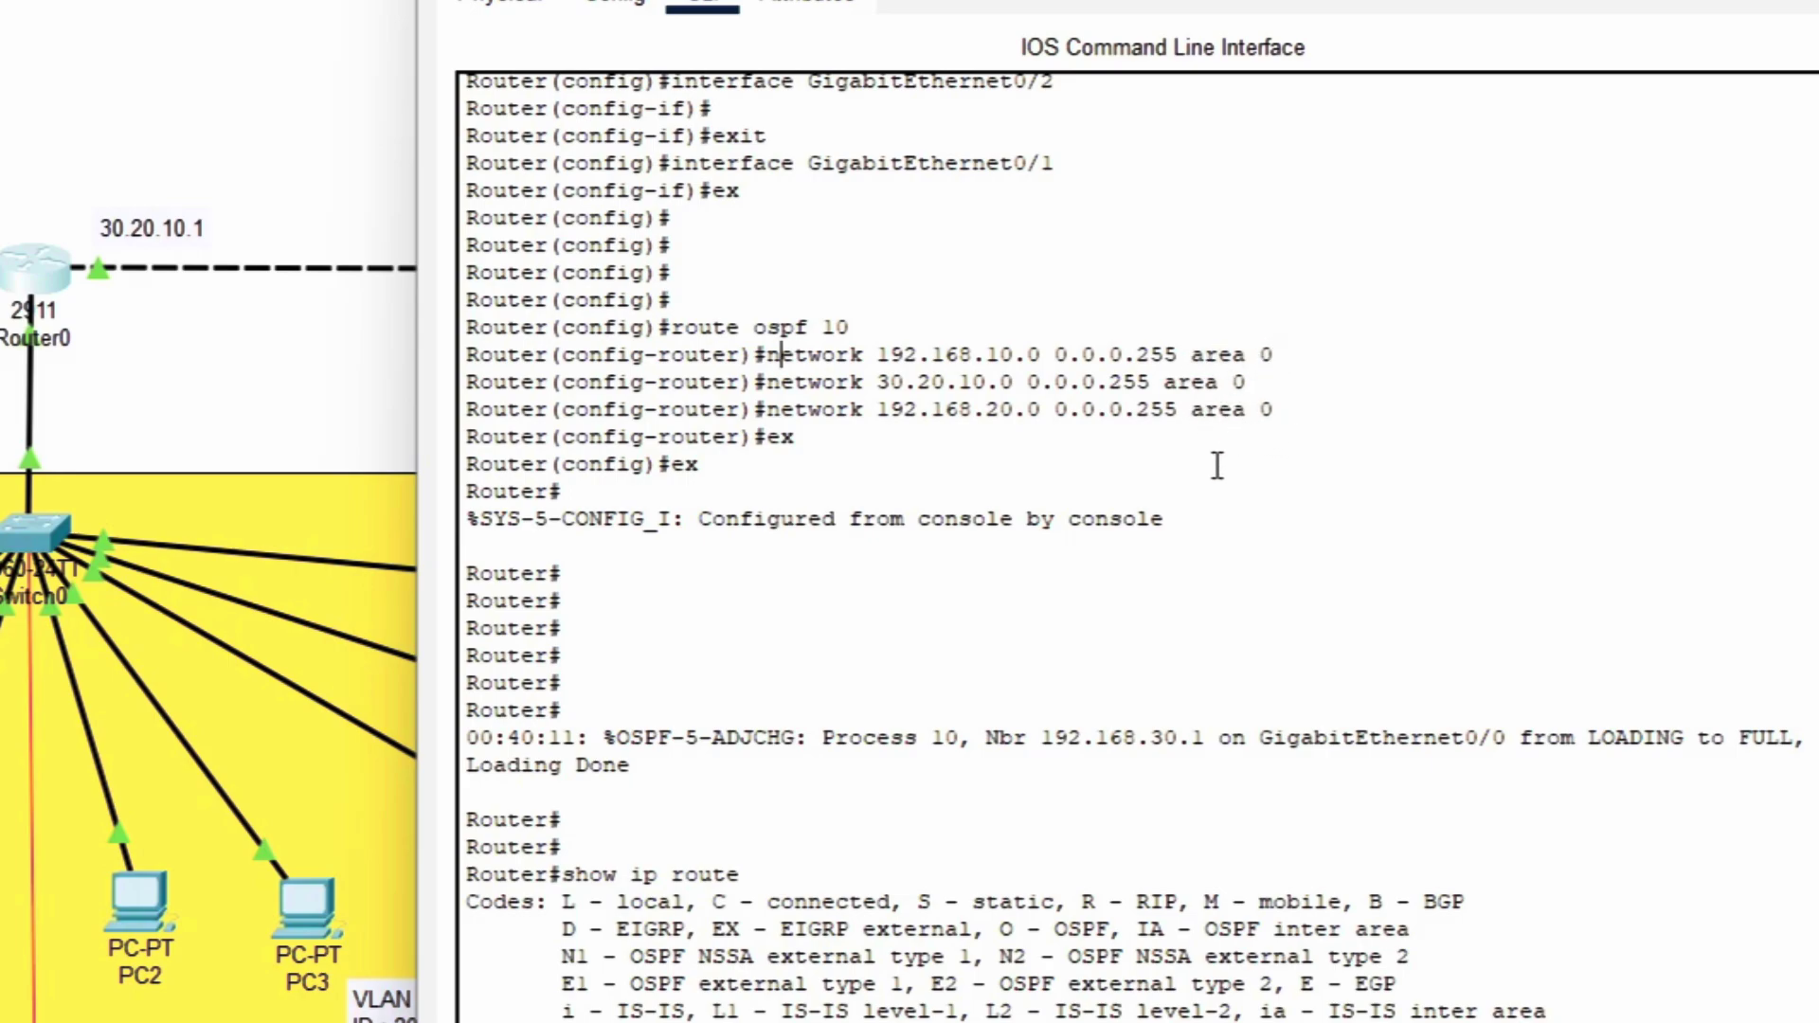
# Review Router0's remaining OSPF network statements, adjacency message and routing table output, and close the window
pyautogui.scroll(-3, 570, 611)
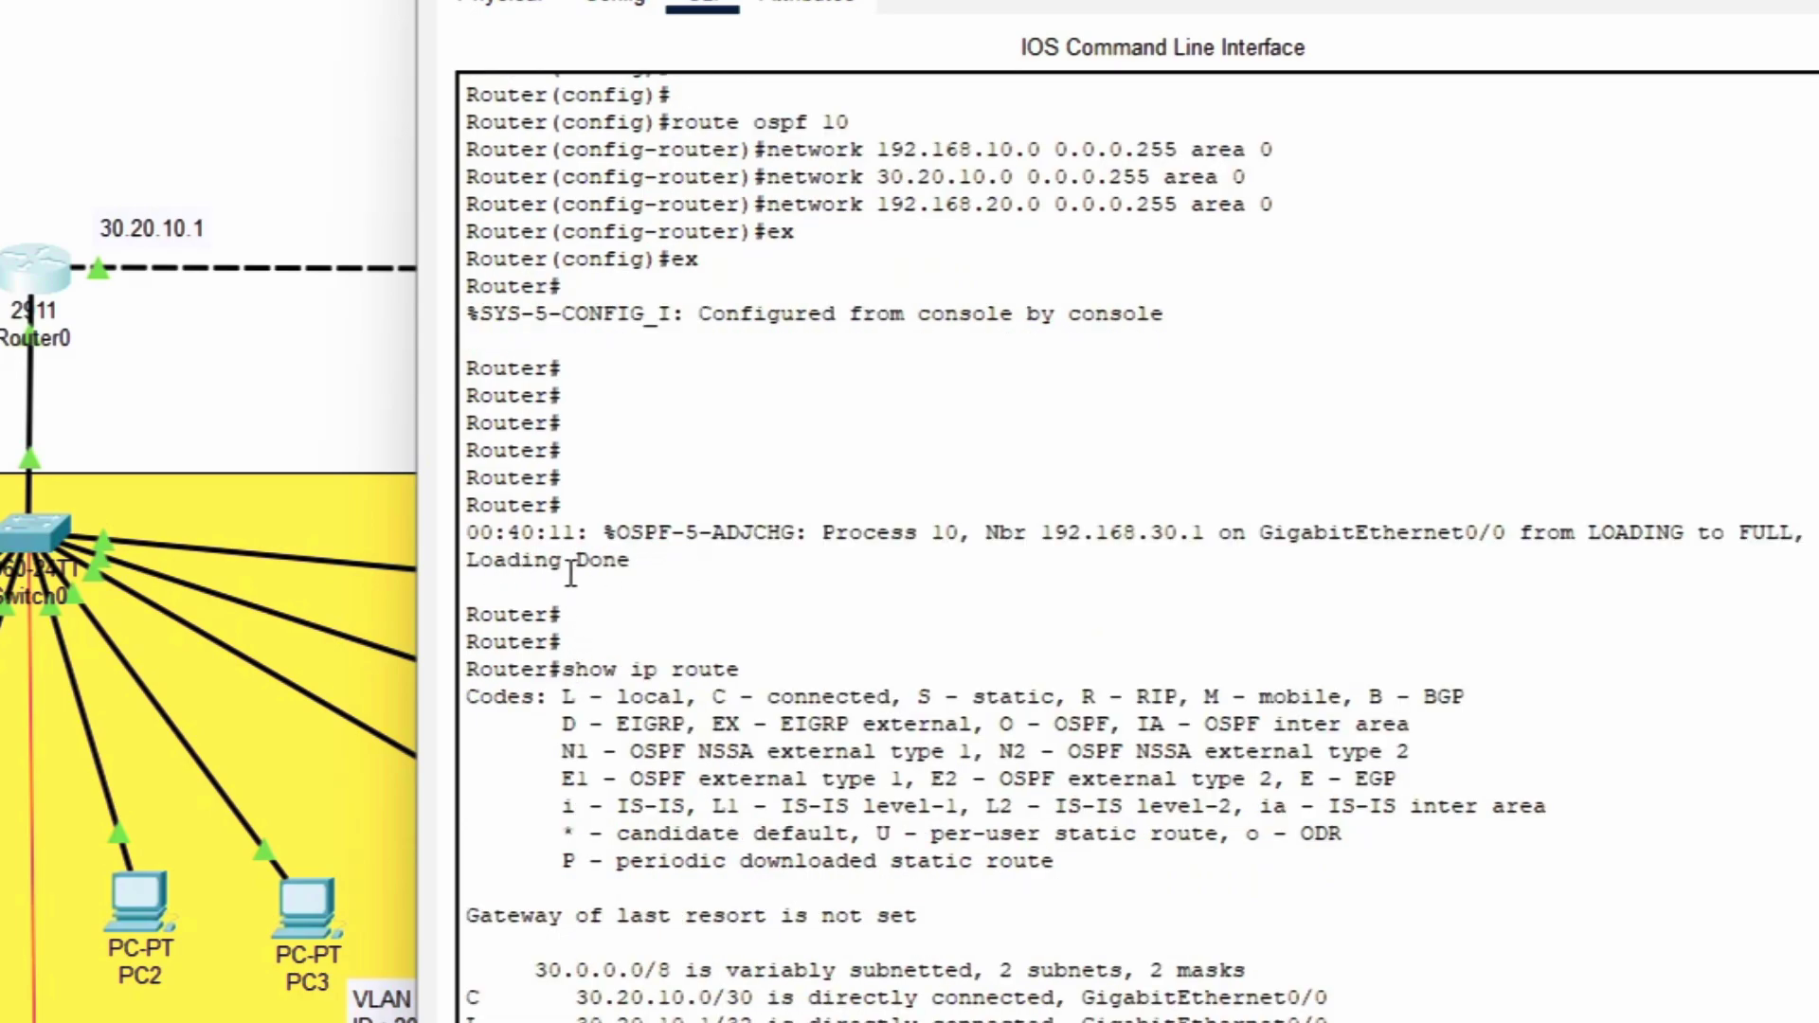
pyautogui.scroll(2, 1270, 453)
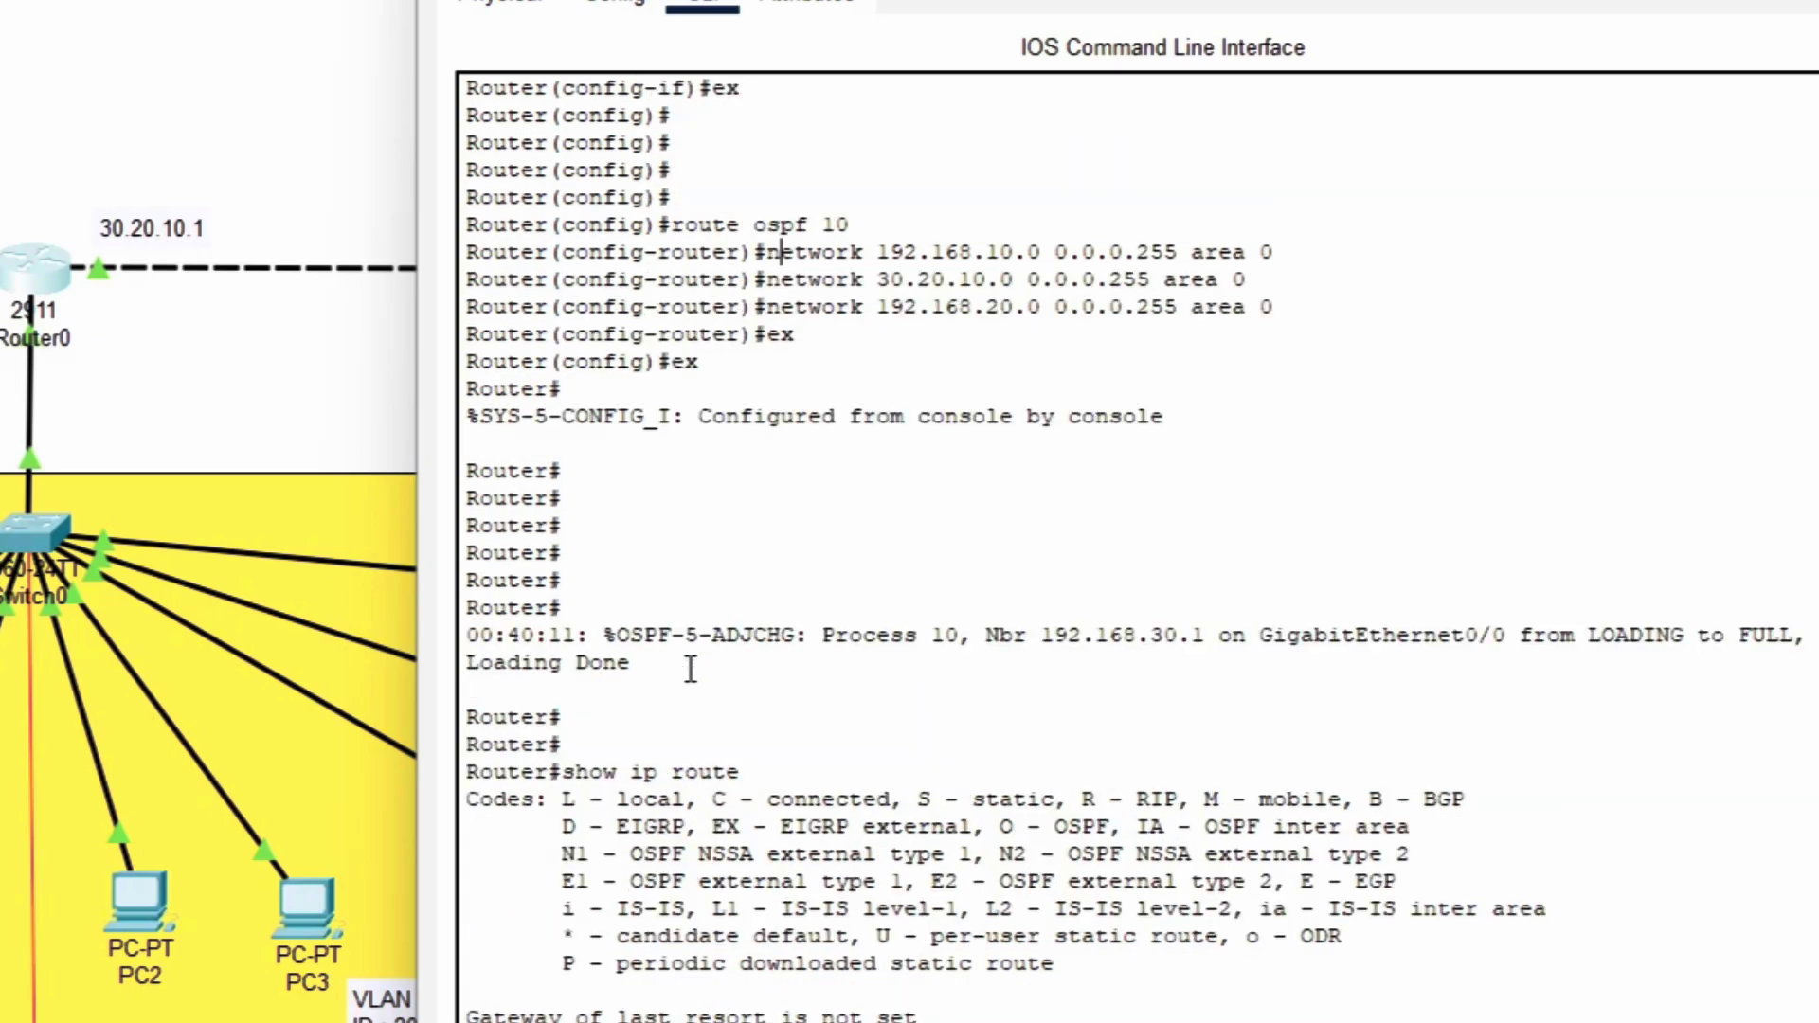
pyautogui.scroll(1, 940, 695)
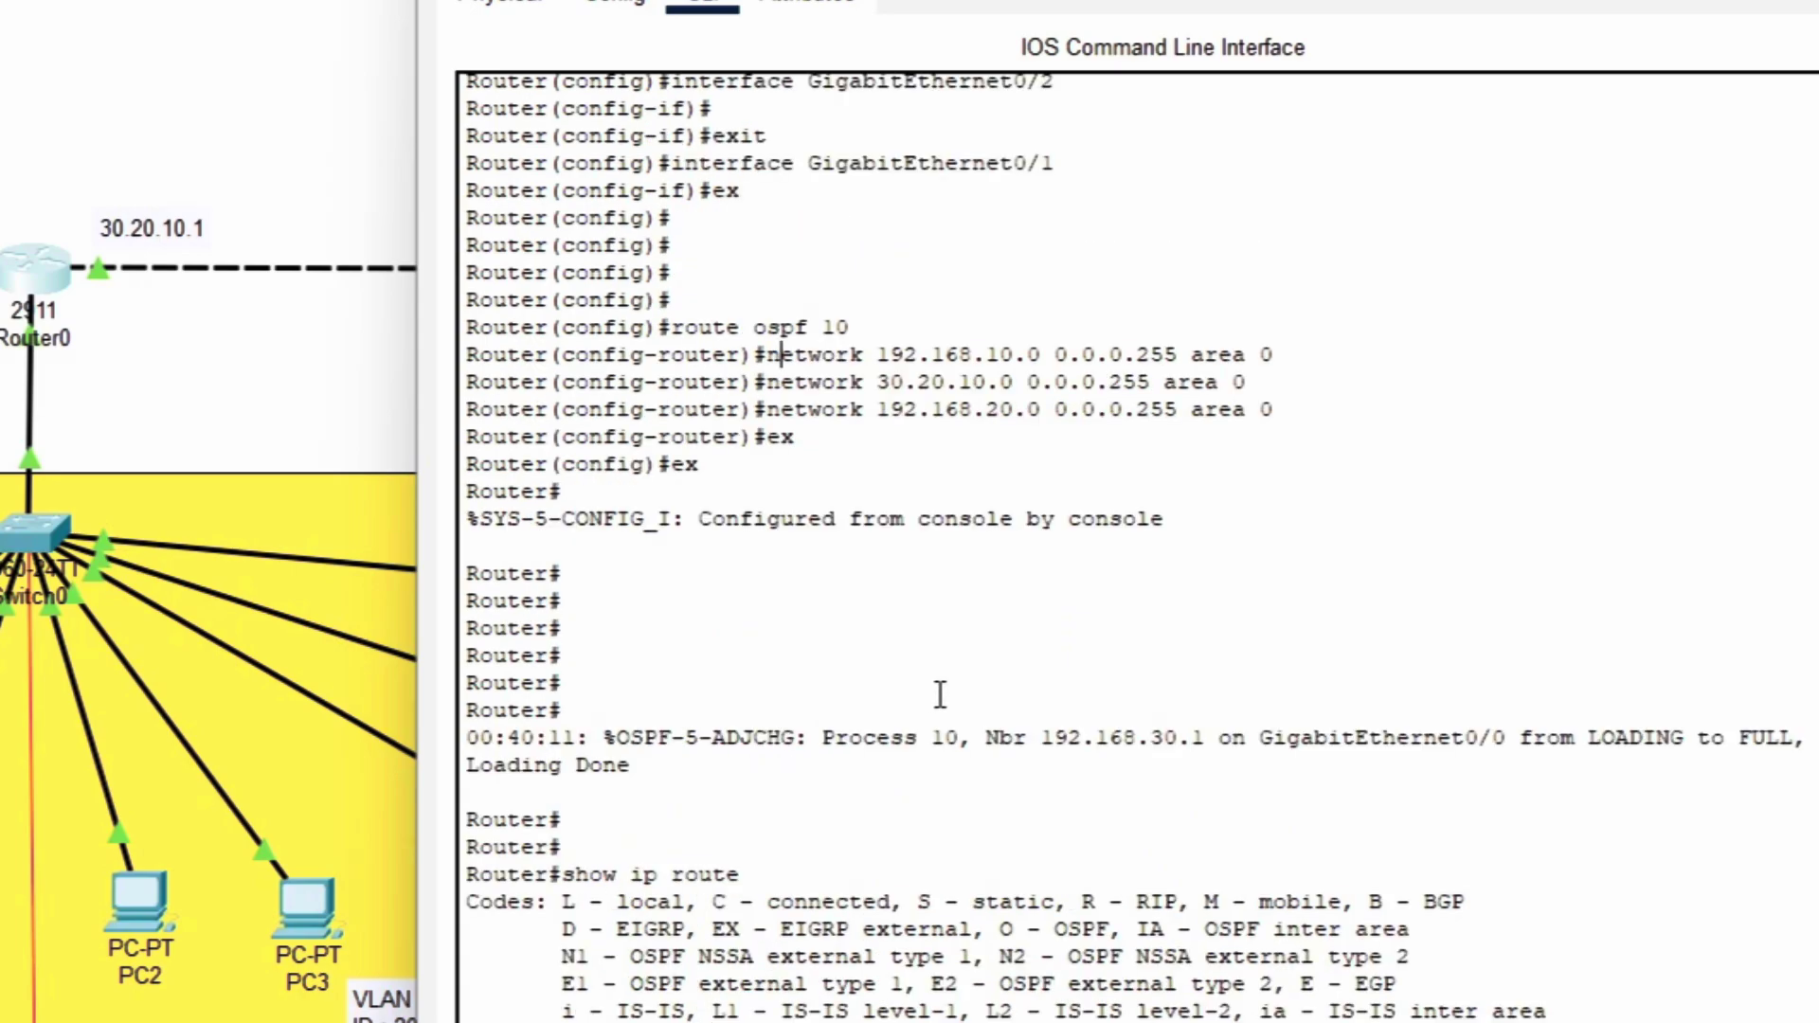
pyautogui.click(826, 443)
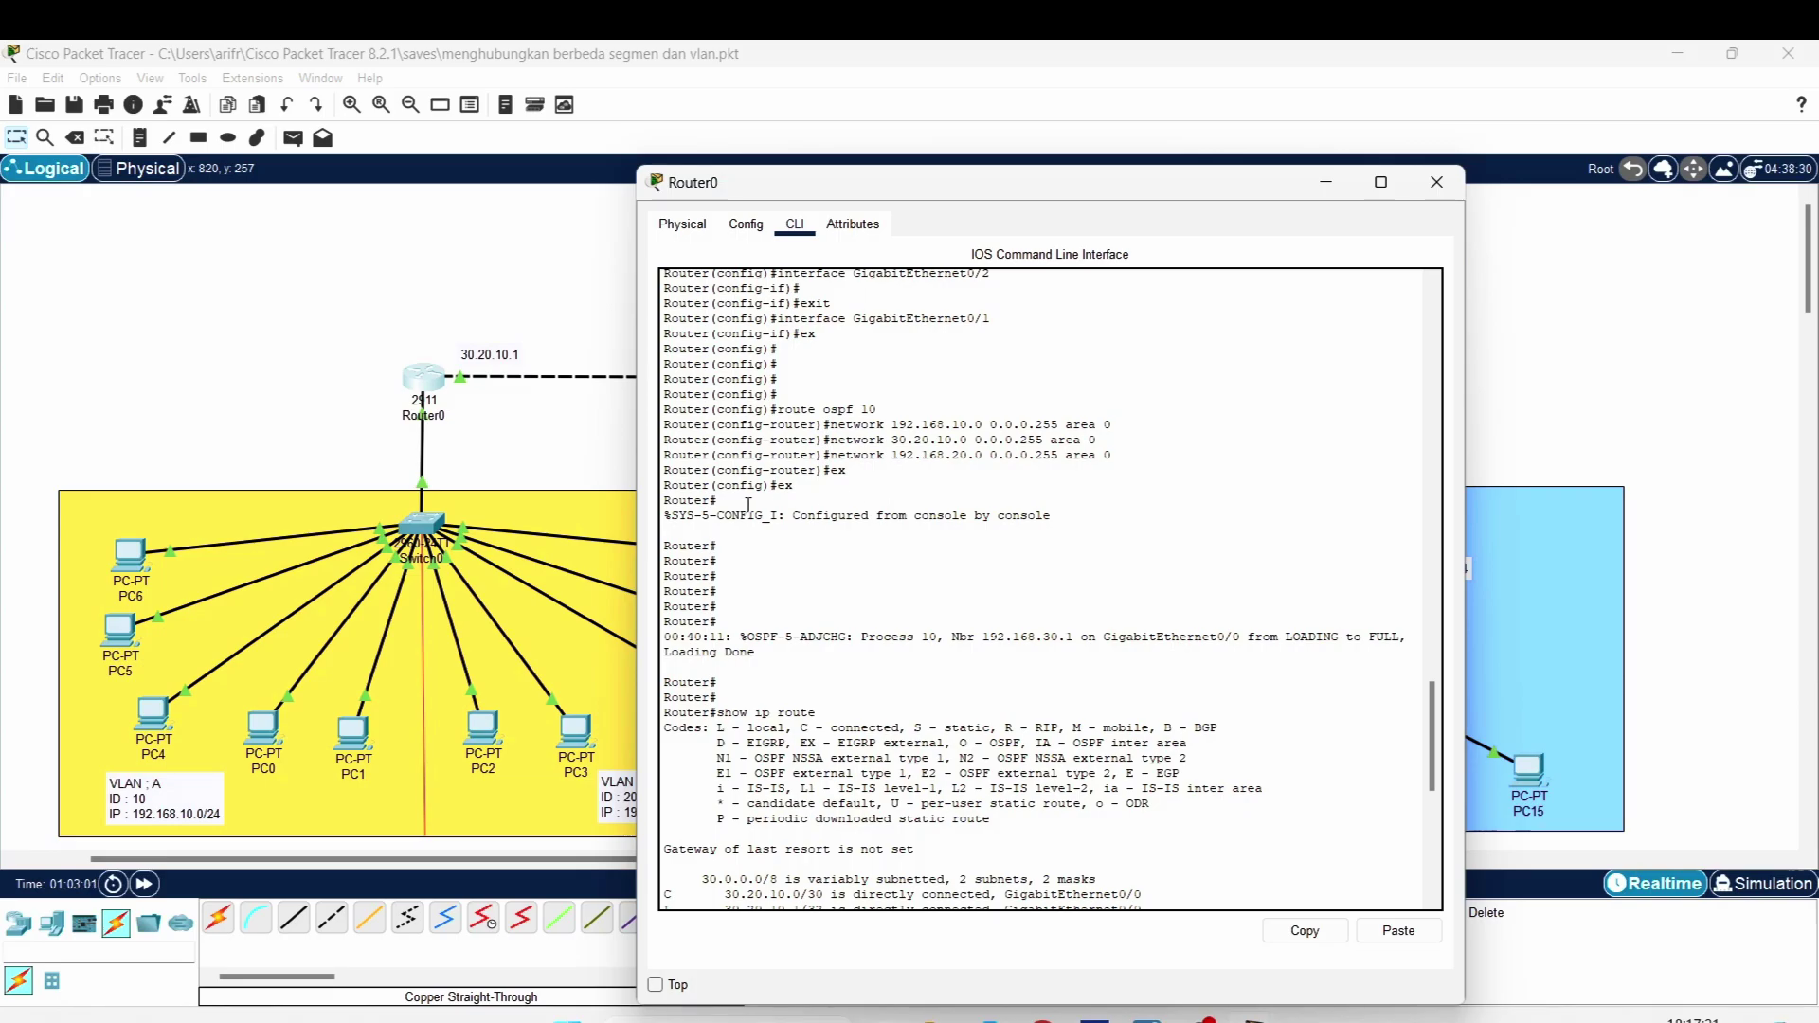
pyautogui.scroll(-1, 811, 573)
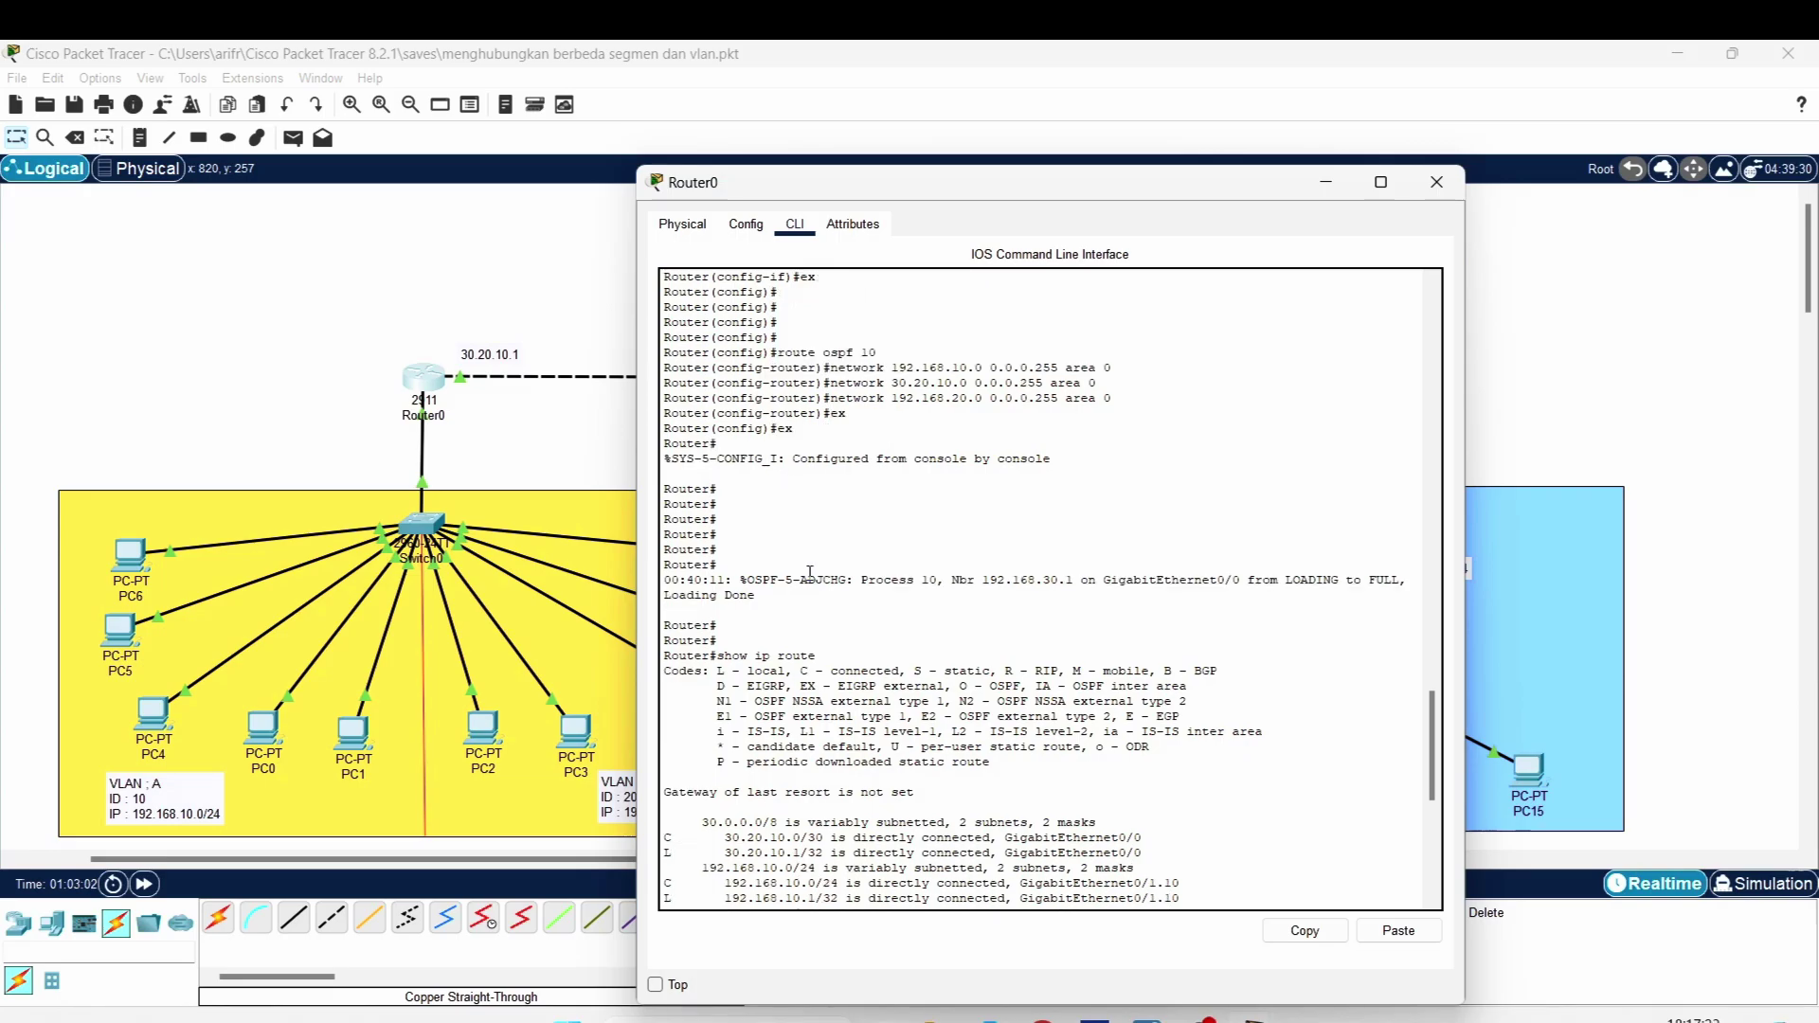
pyautogui.scroll(-3, 813, 587)
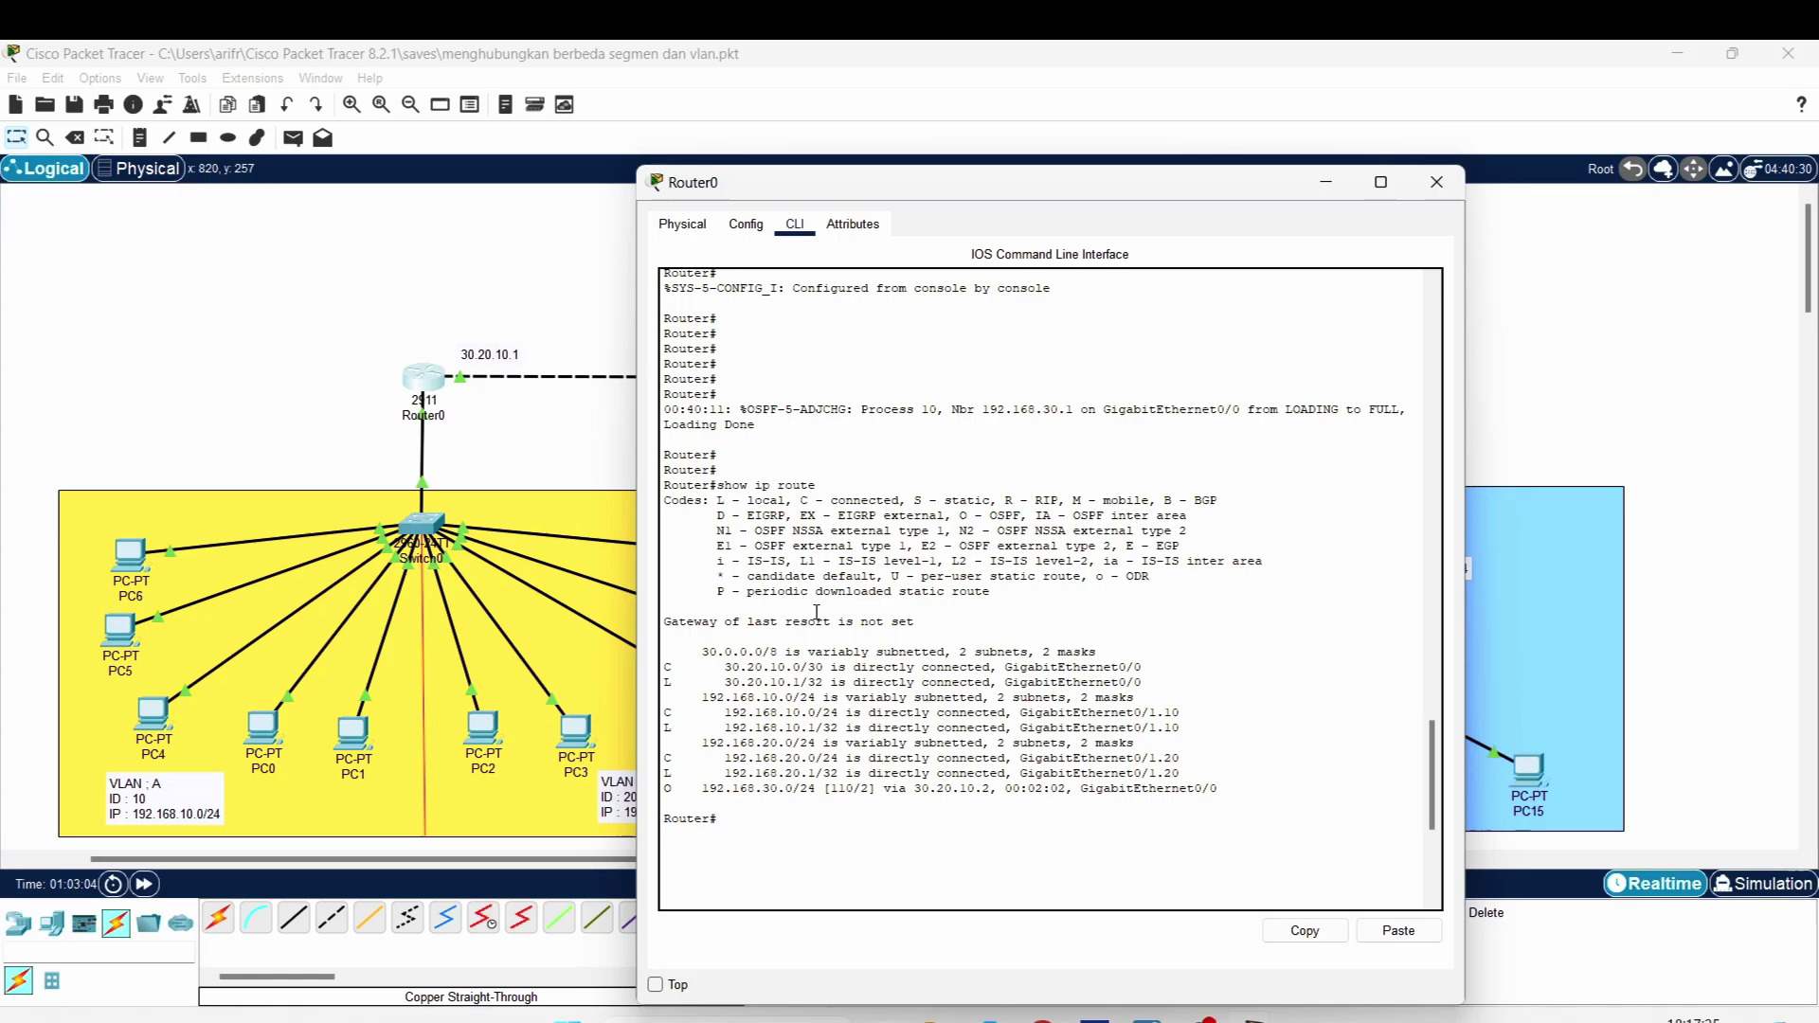
pyautogui.scroll(2, 844, 621)
pyautogui.scroll(4, 858, 554)
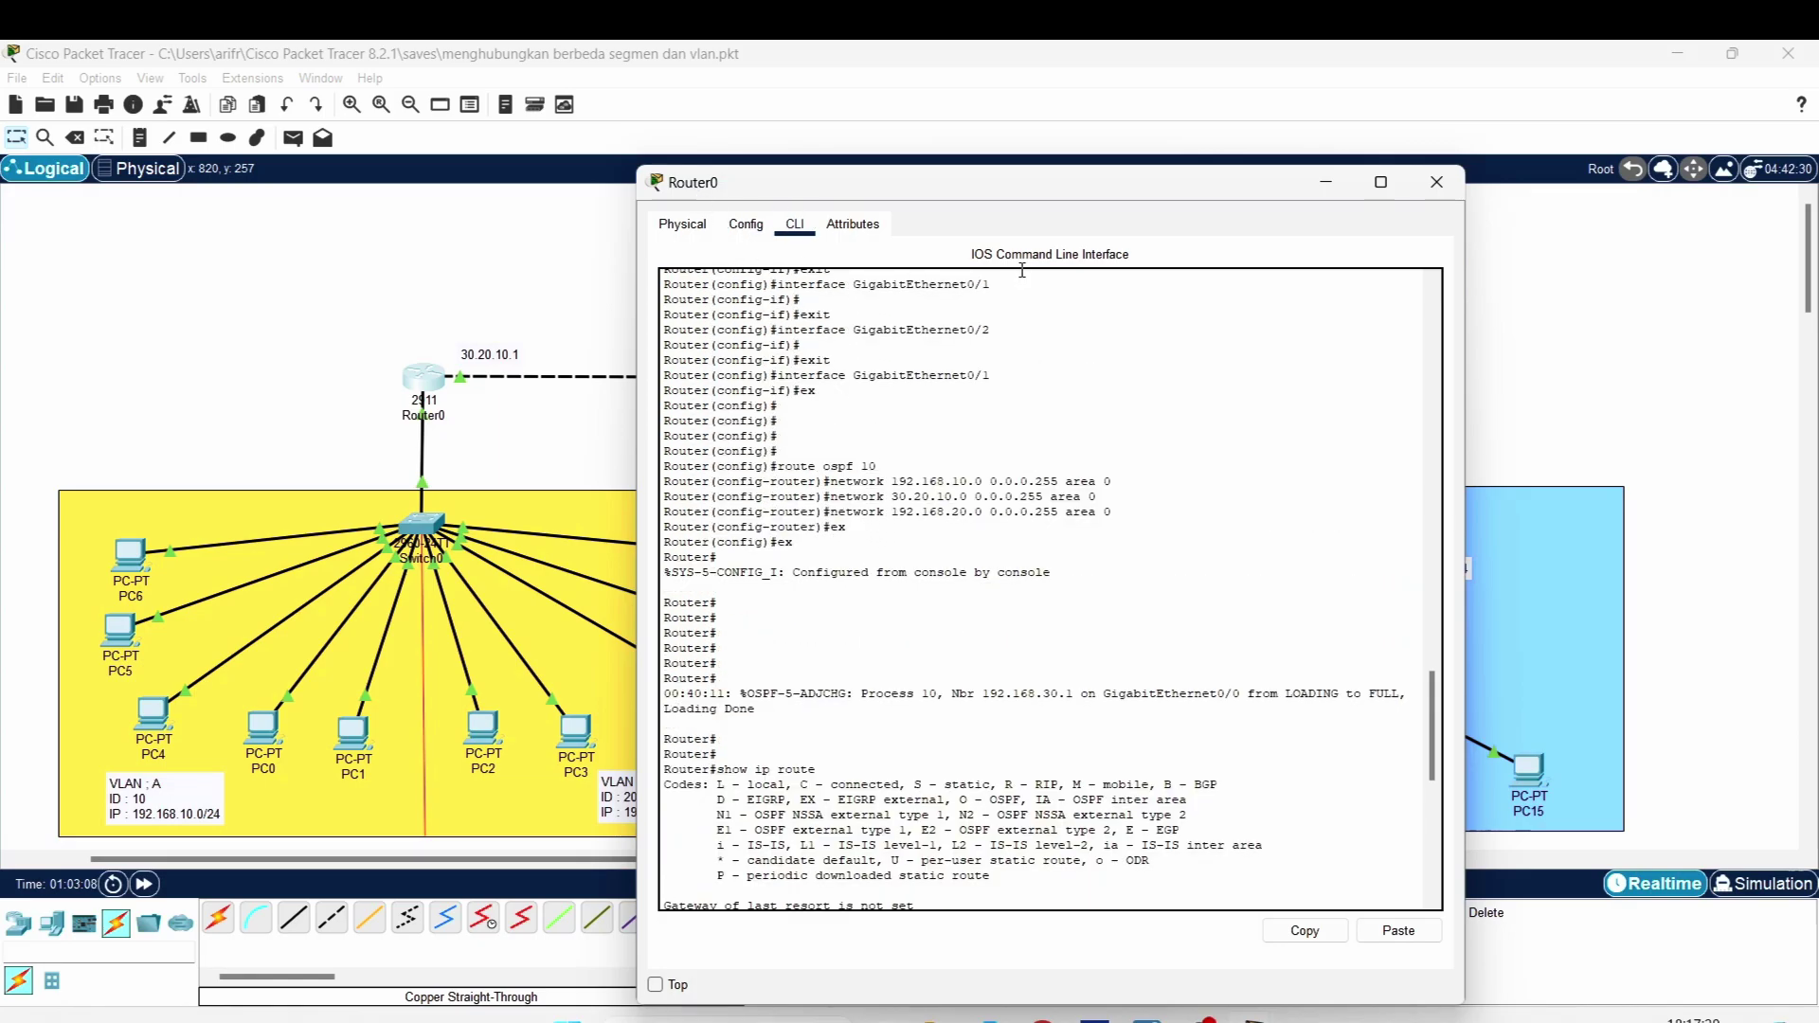
pyautogui.click(1455, 189)
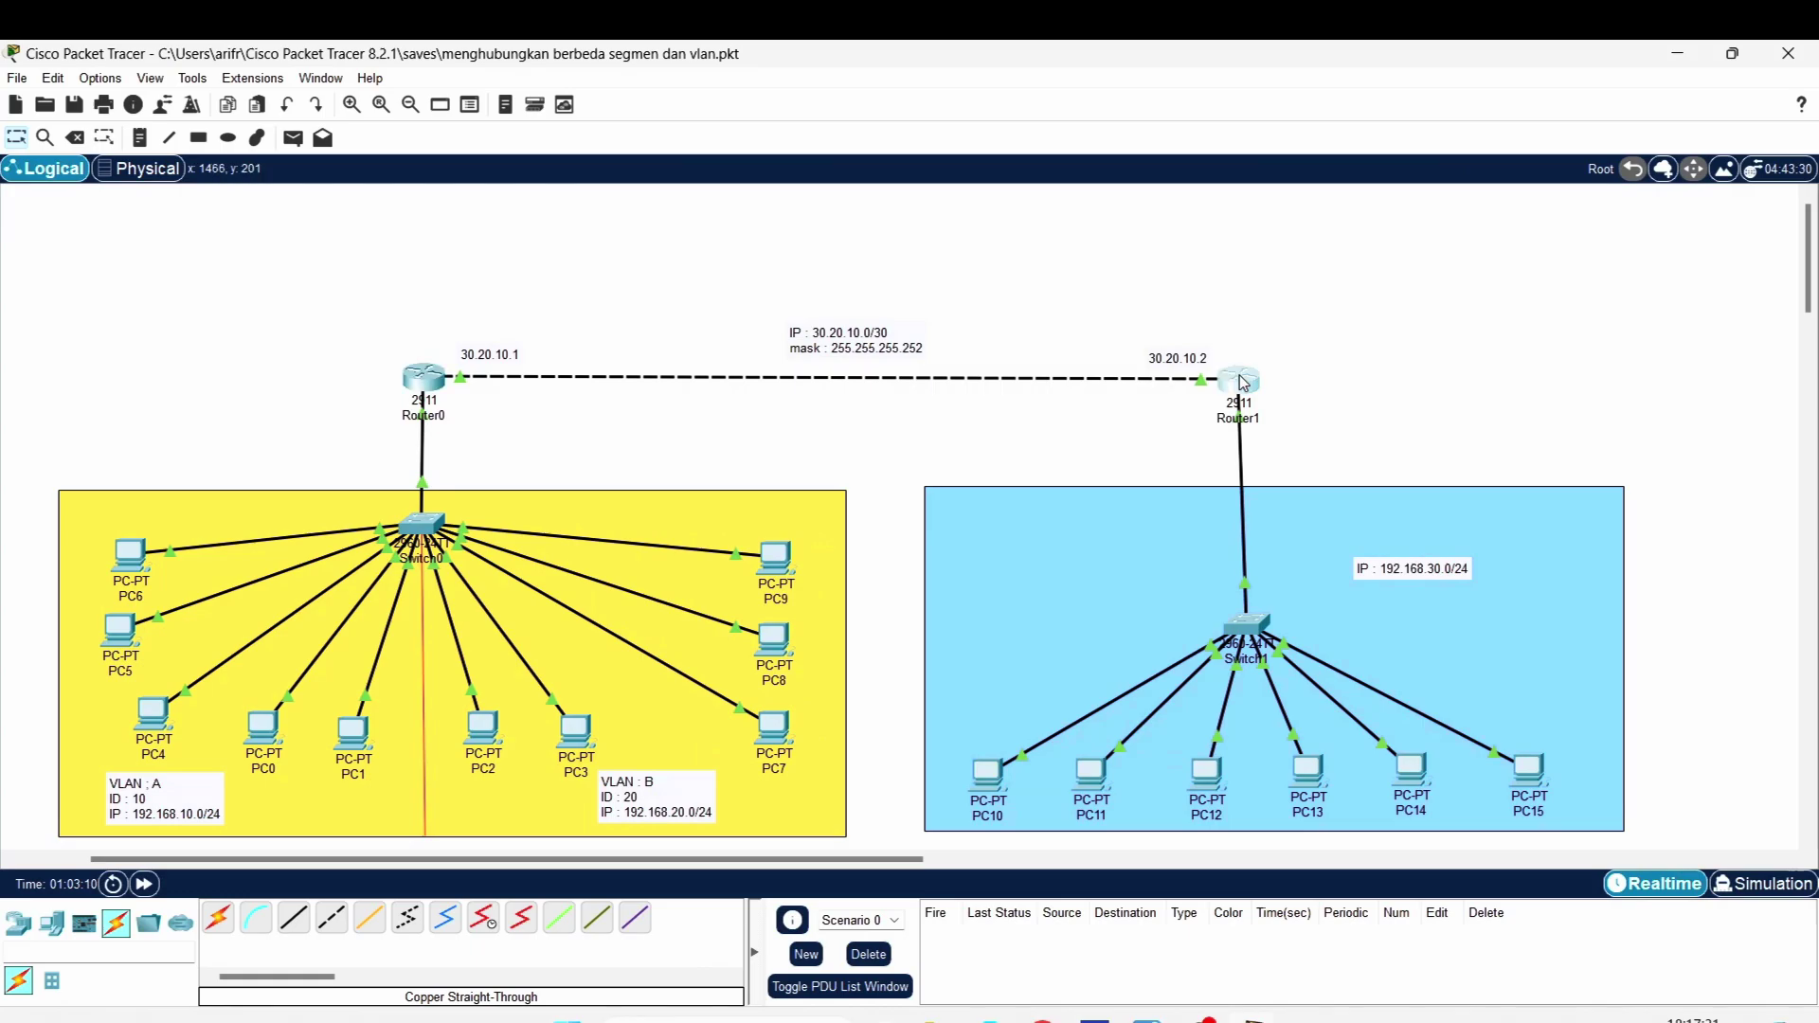
# Open Router1's command line and review its OSPF configuration commands, highlighting process ID 20 in the router ospf command
pyautogui.click(1239, 379)
pyautogui.scroll(10, 928, 492)
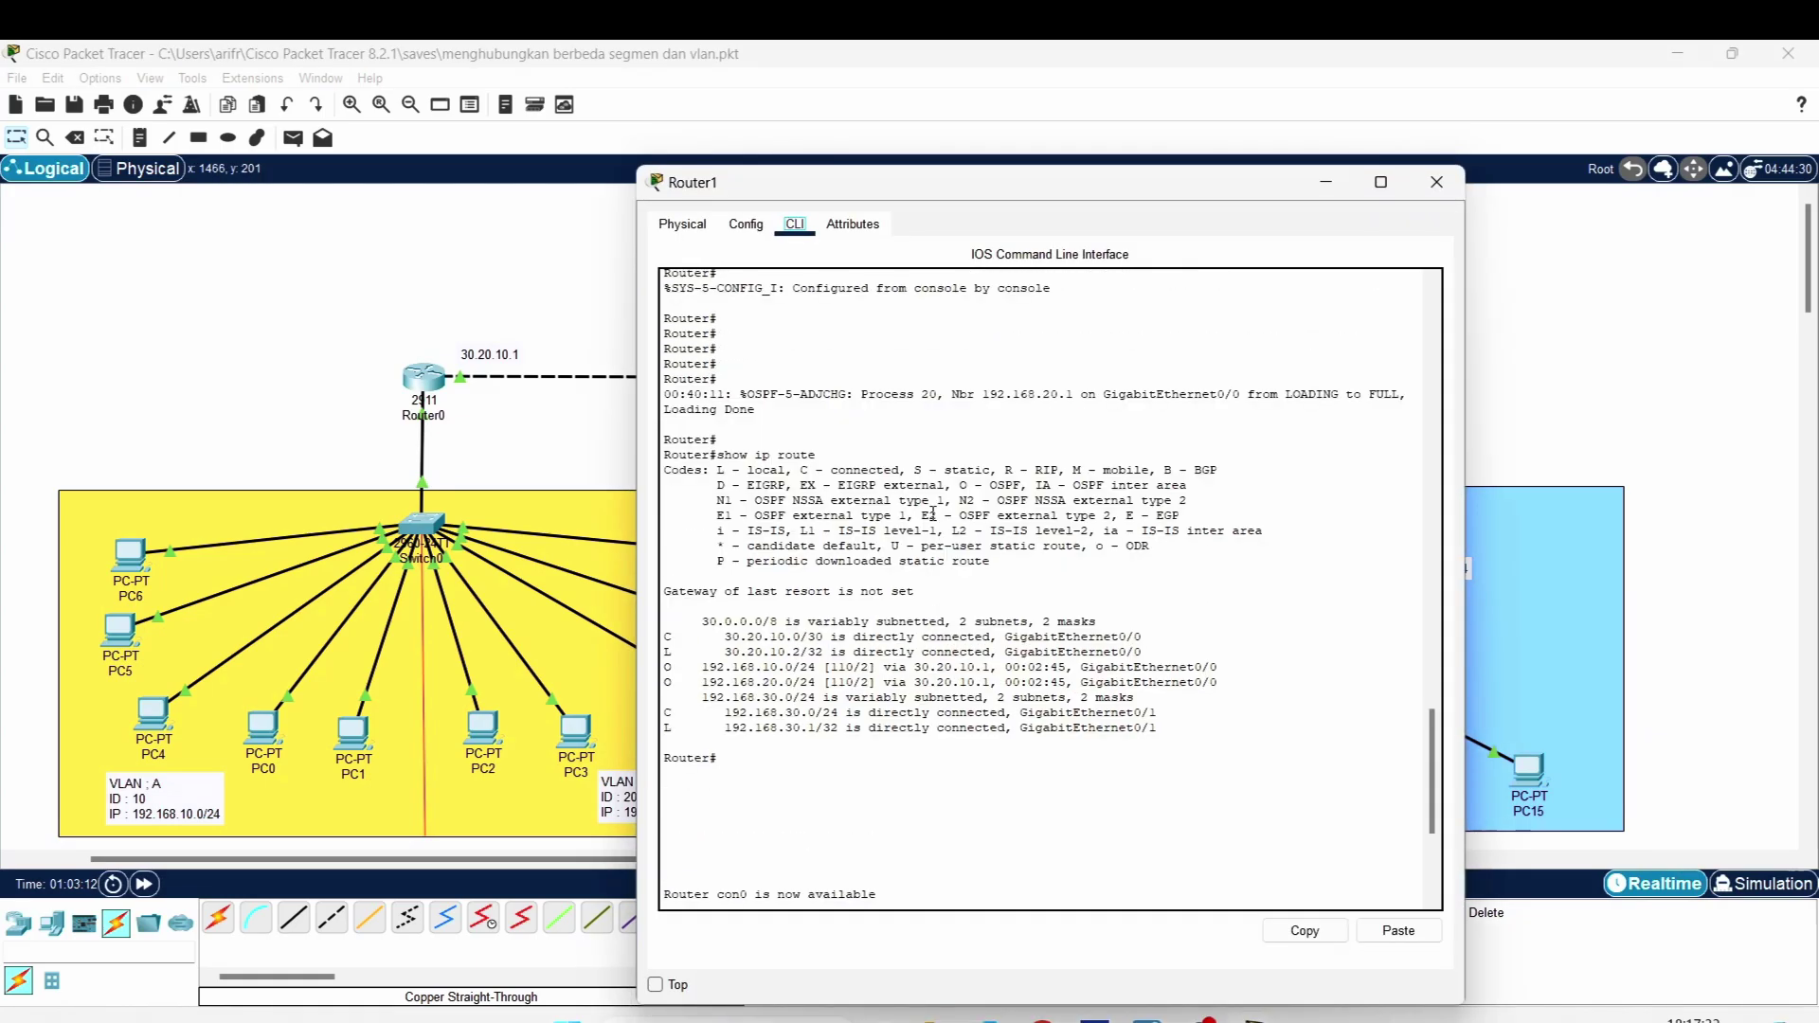
pyautogui.scroll(2, 933, 514)
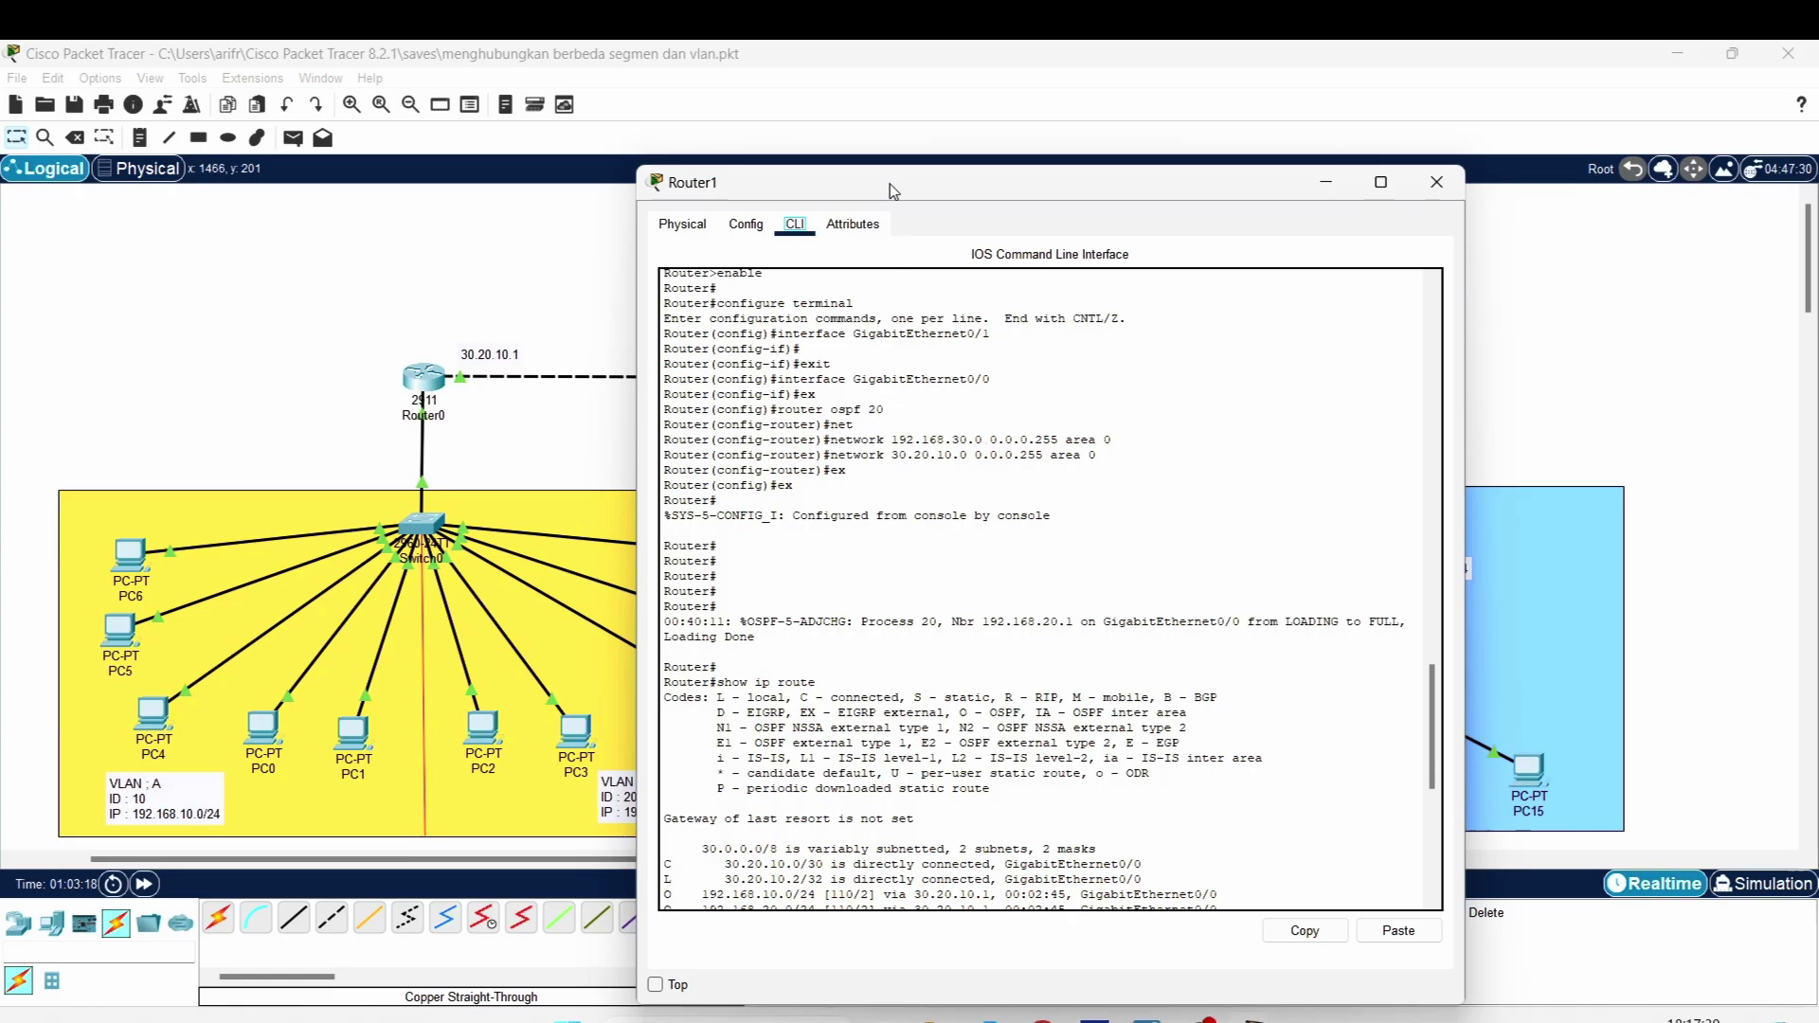
pyautogui.moveTo(891, 185); pyautogui.dragTo(736, 455)
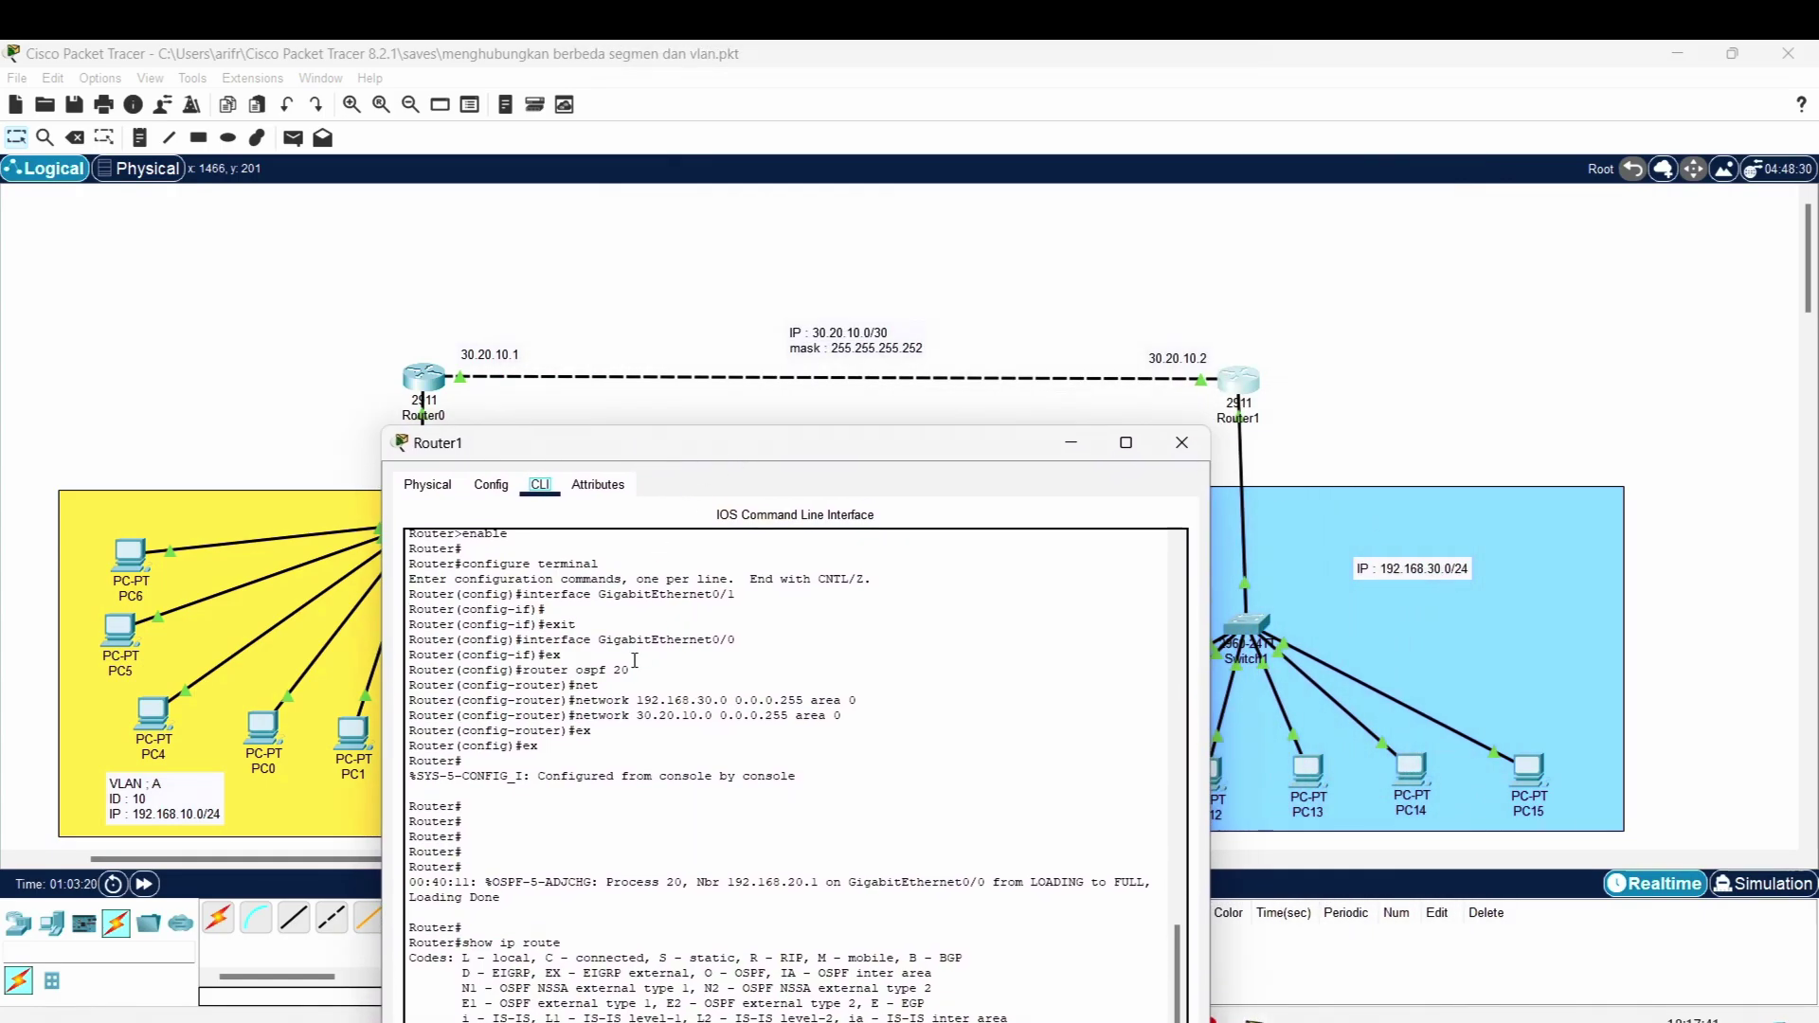
pyautogui.scroll(1, 679, 620)
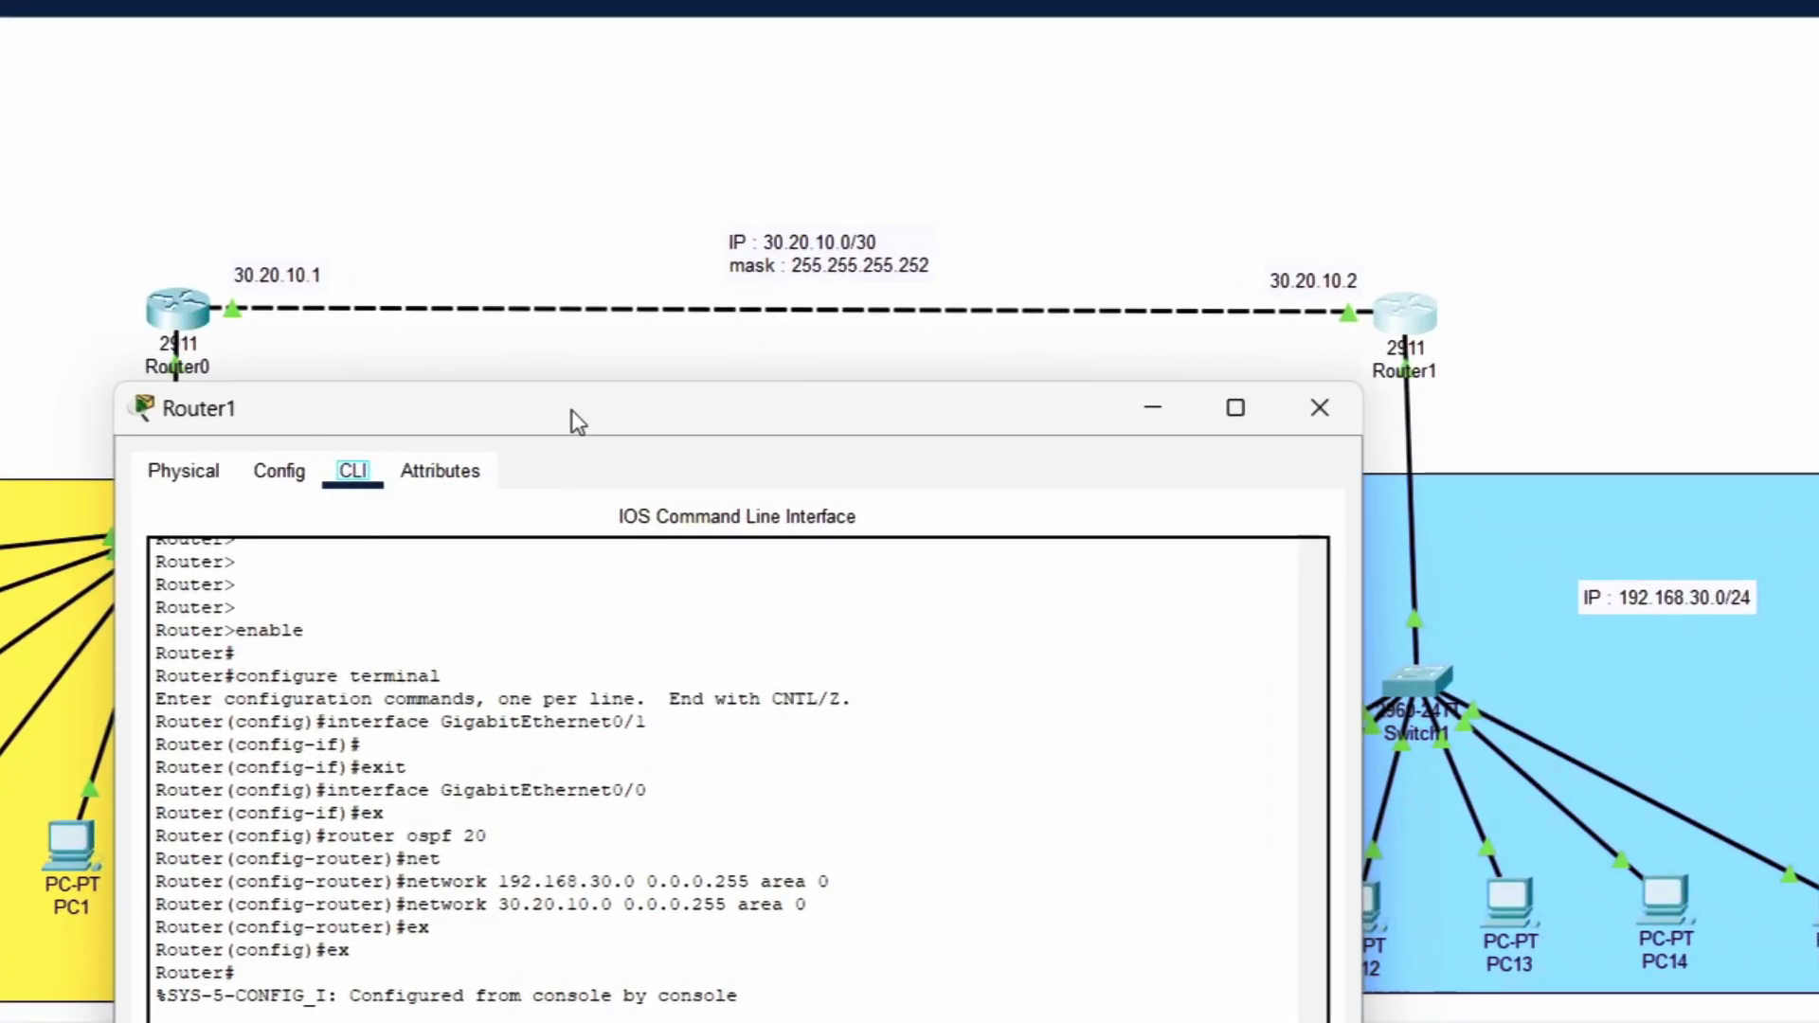
pyautogui.moveTo(568, 418); pyautogui.dragTo(1053, 100)
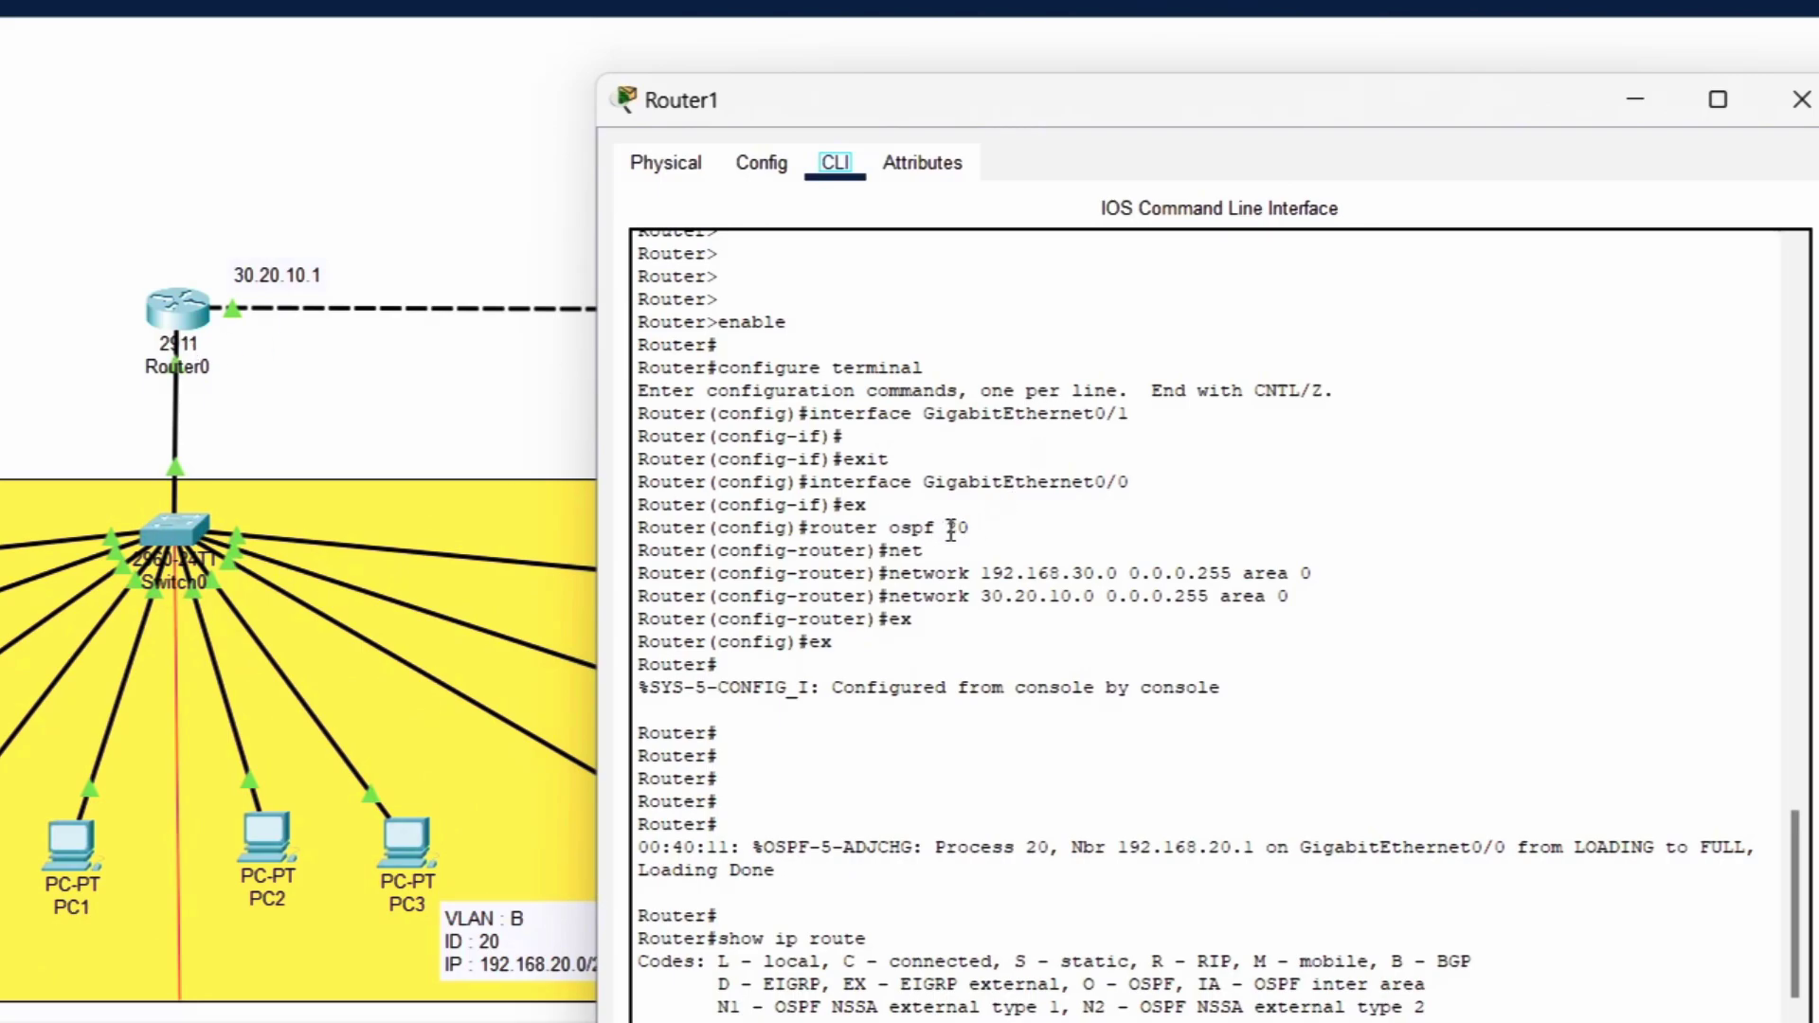
pyautogui.moveTo(951, 528); pyautogui.dragTo(992, 527)
# Review Router1's OSPF adjacency message and the show ip route command, highlighting each along with OSPF in the code legend
pyautogui.scroll(-4, 989, 866)
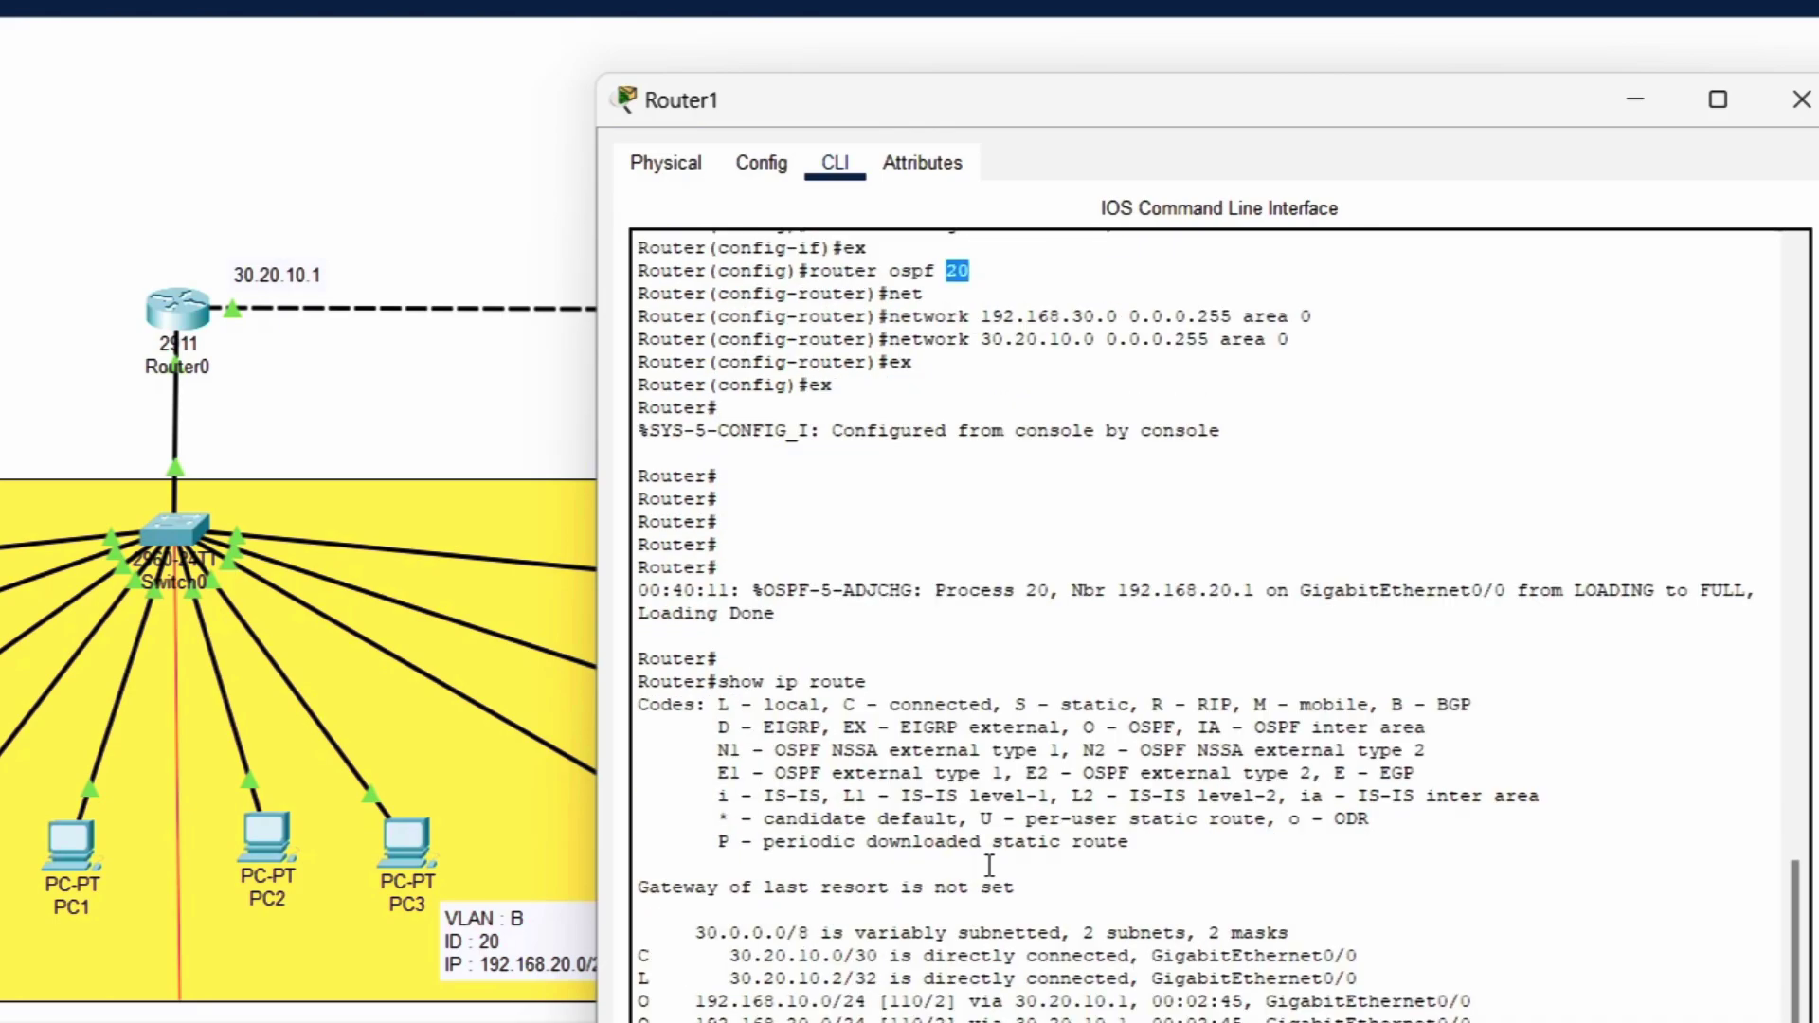
pyautogui.scroll(-2, 989, 866)
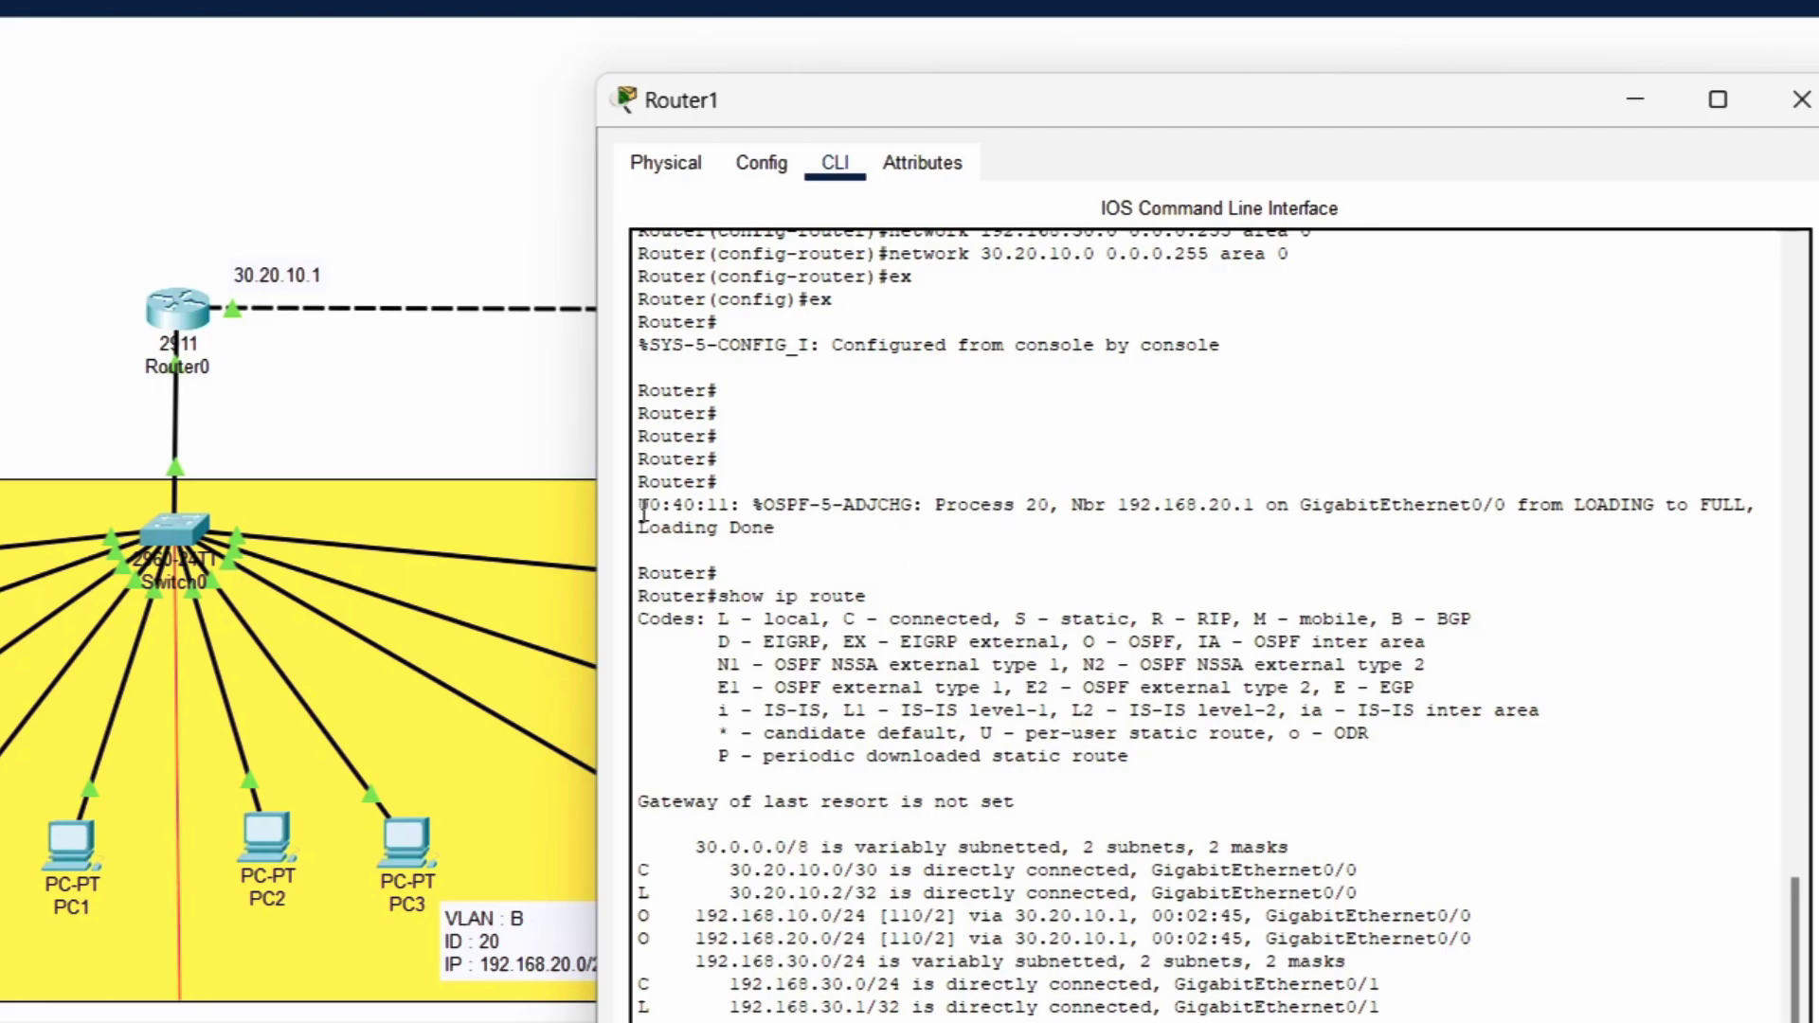
pyautogui.moveTo(641, 505); pyautogui.dragTo(788, 528)
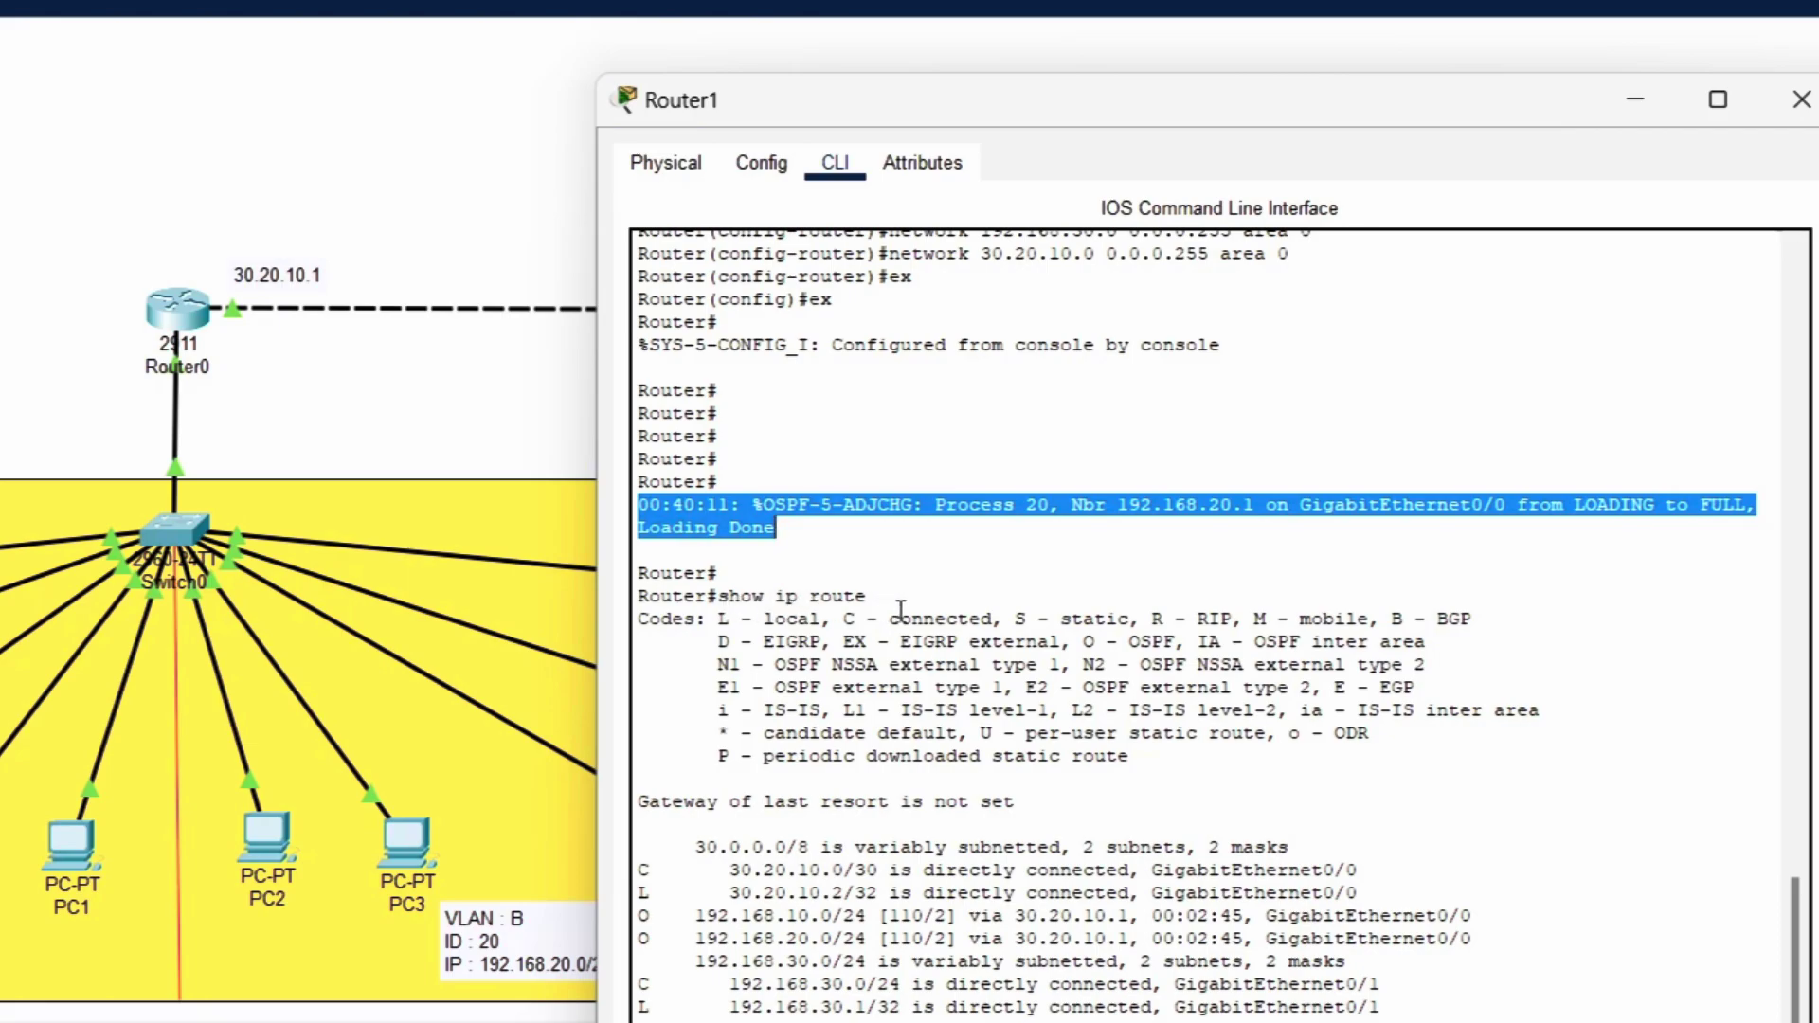
pyautogui.moveTo(718, 596); pyautogui.dragTo(886, 594)
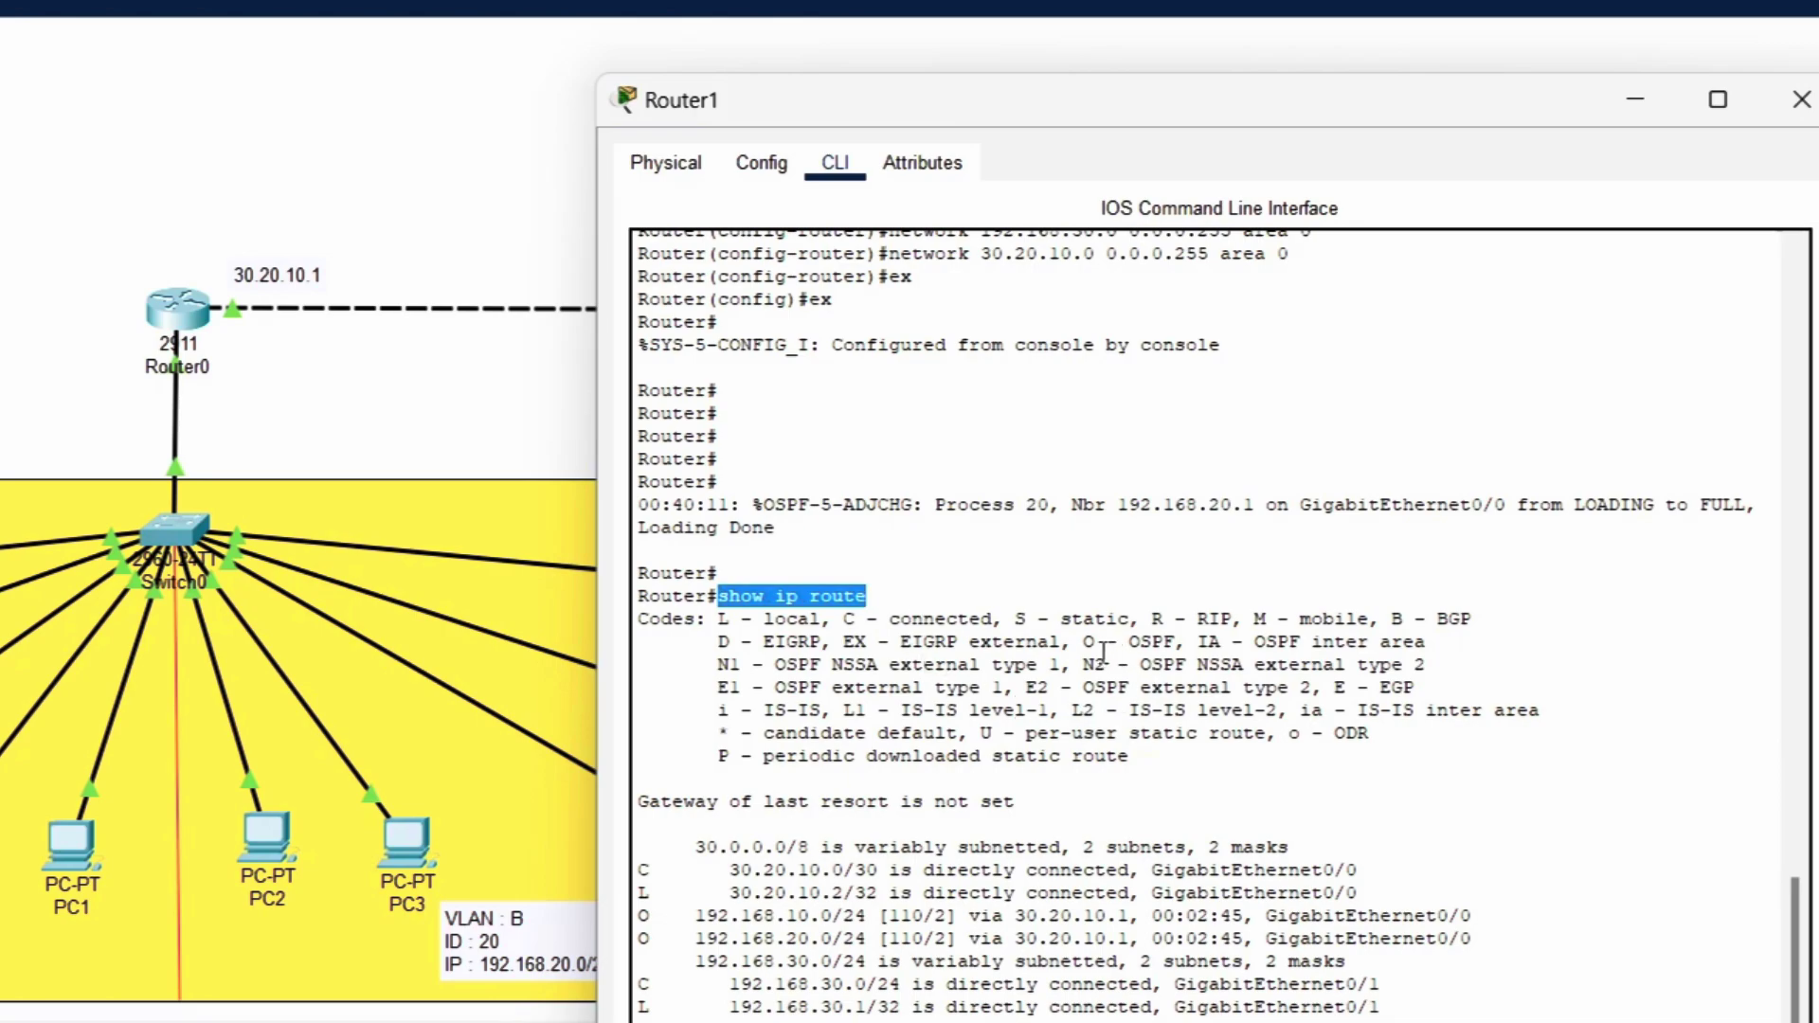
pyautogui.moveTo(1083, 642); pyautogui.dragTo(1179, 647)
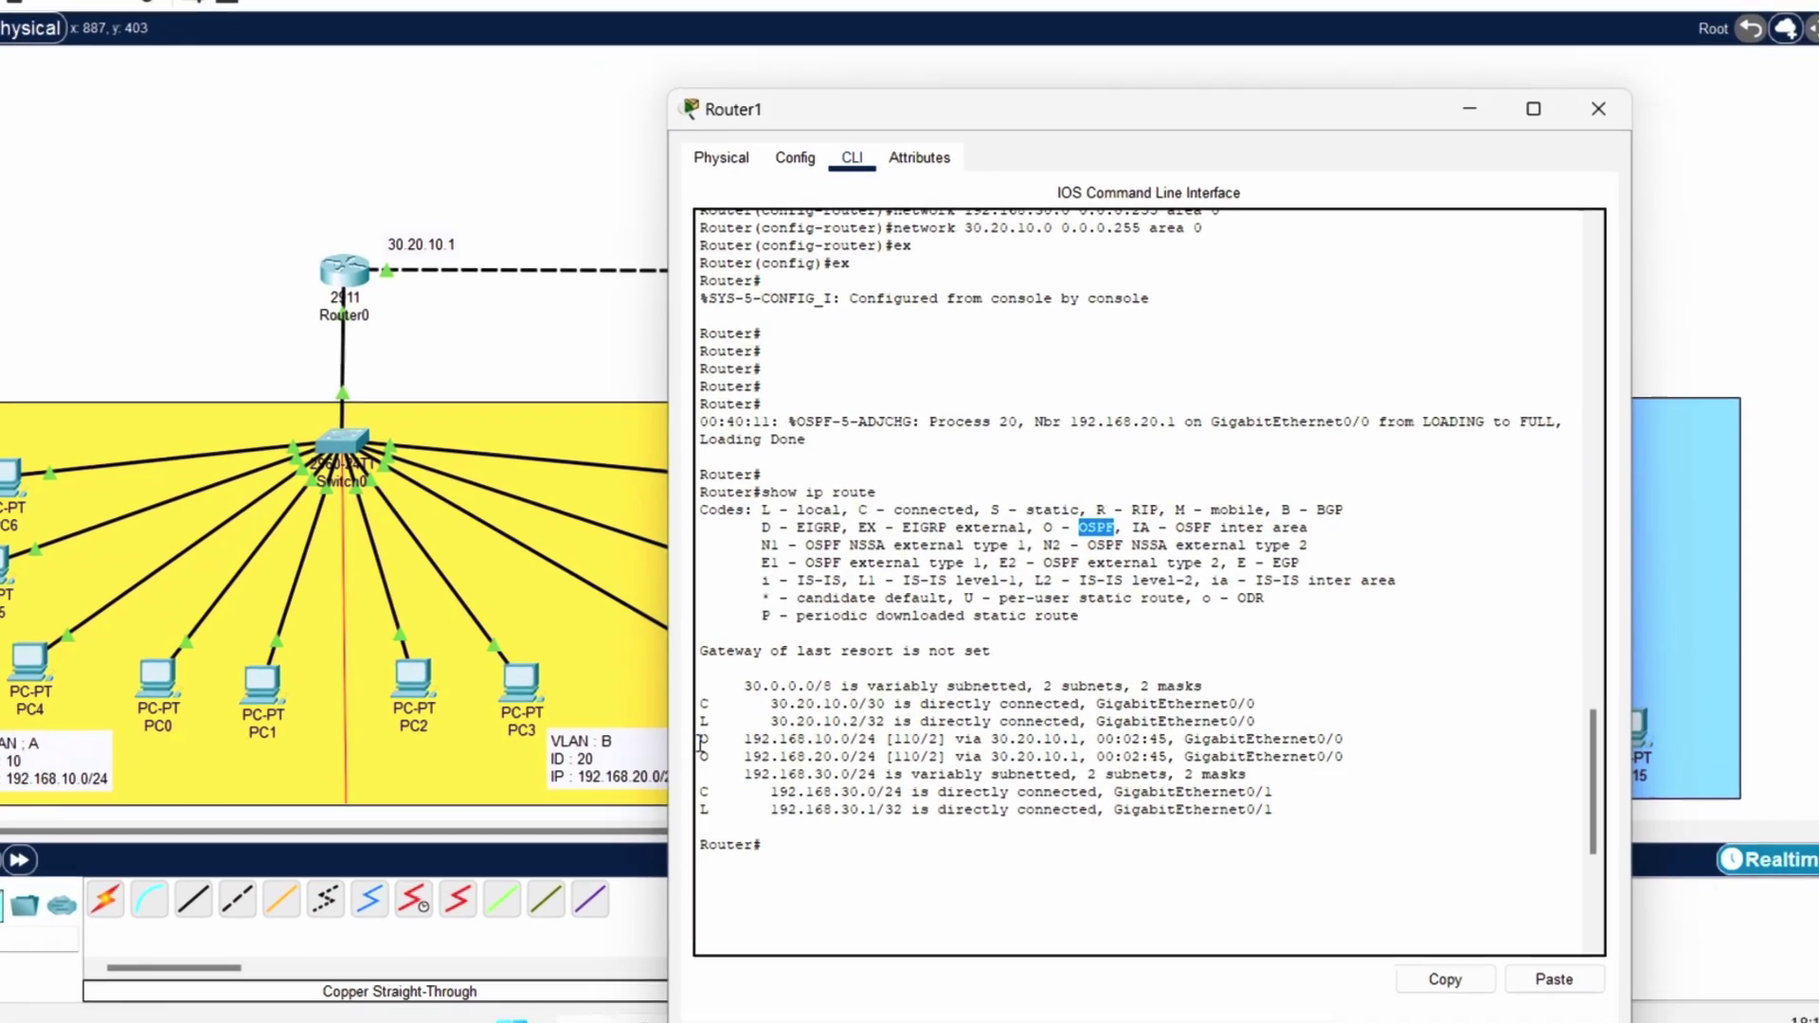
# Highlight the 192.168.10.0/24 and 192.168.20.0/24 OSPF routes in Router1's routing table and compare them with its network statements
pyautogui.moveTo(730, 707); pyautogui.dragTo(1248, 731)
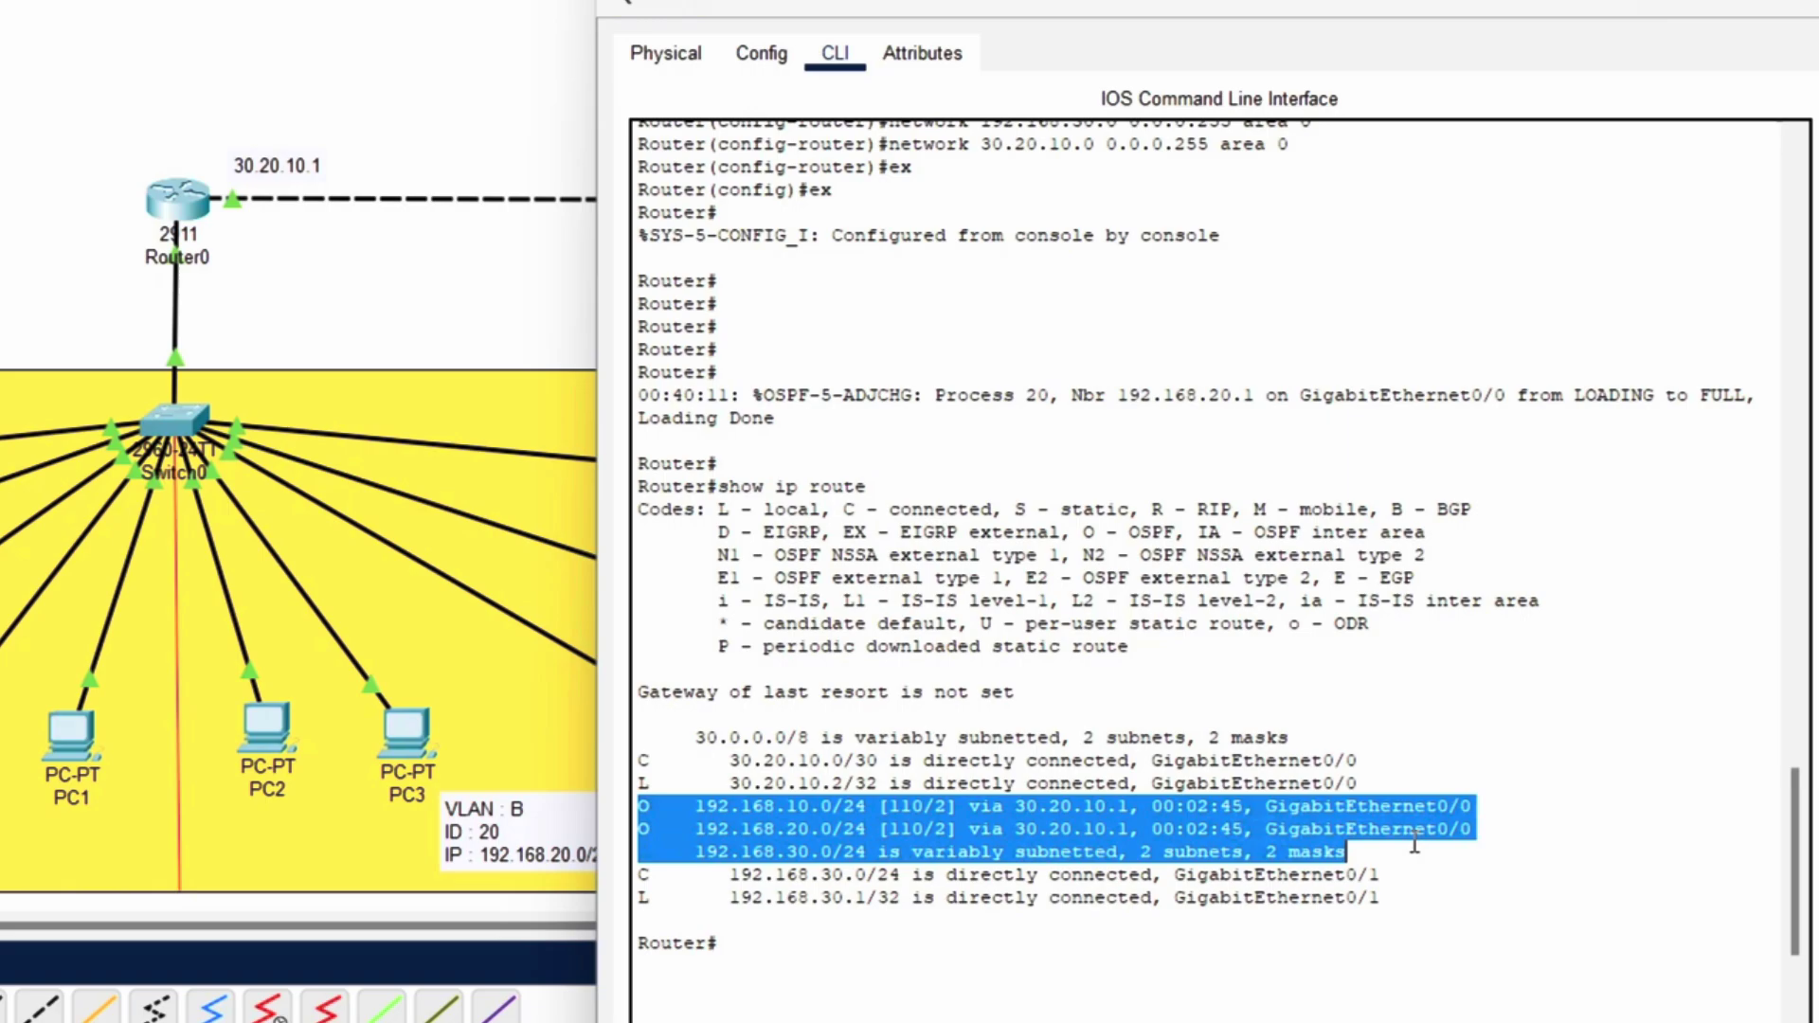
pyautogui.moveTo(1415, 845); pyautogui.dragTo(1474, 830)
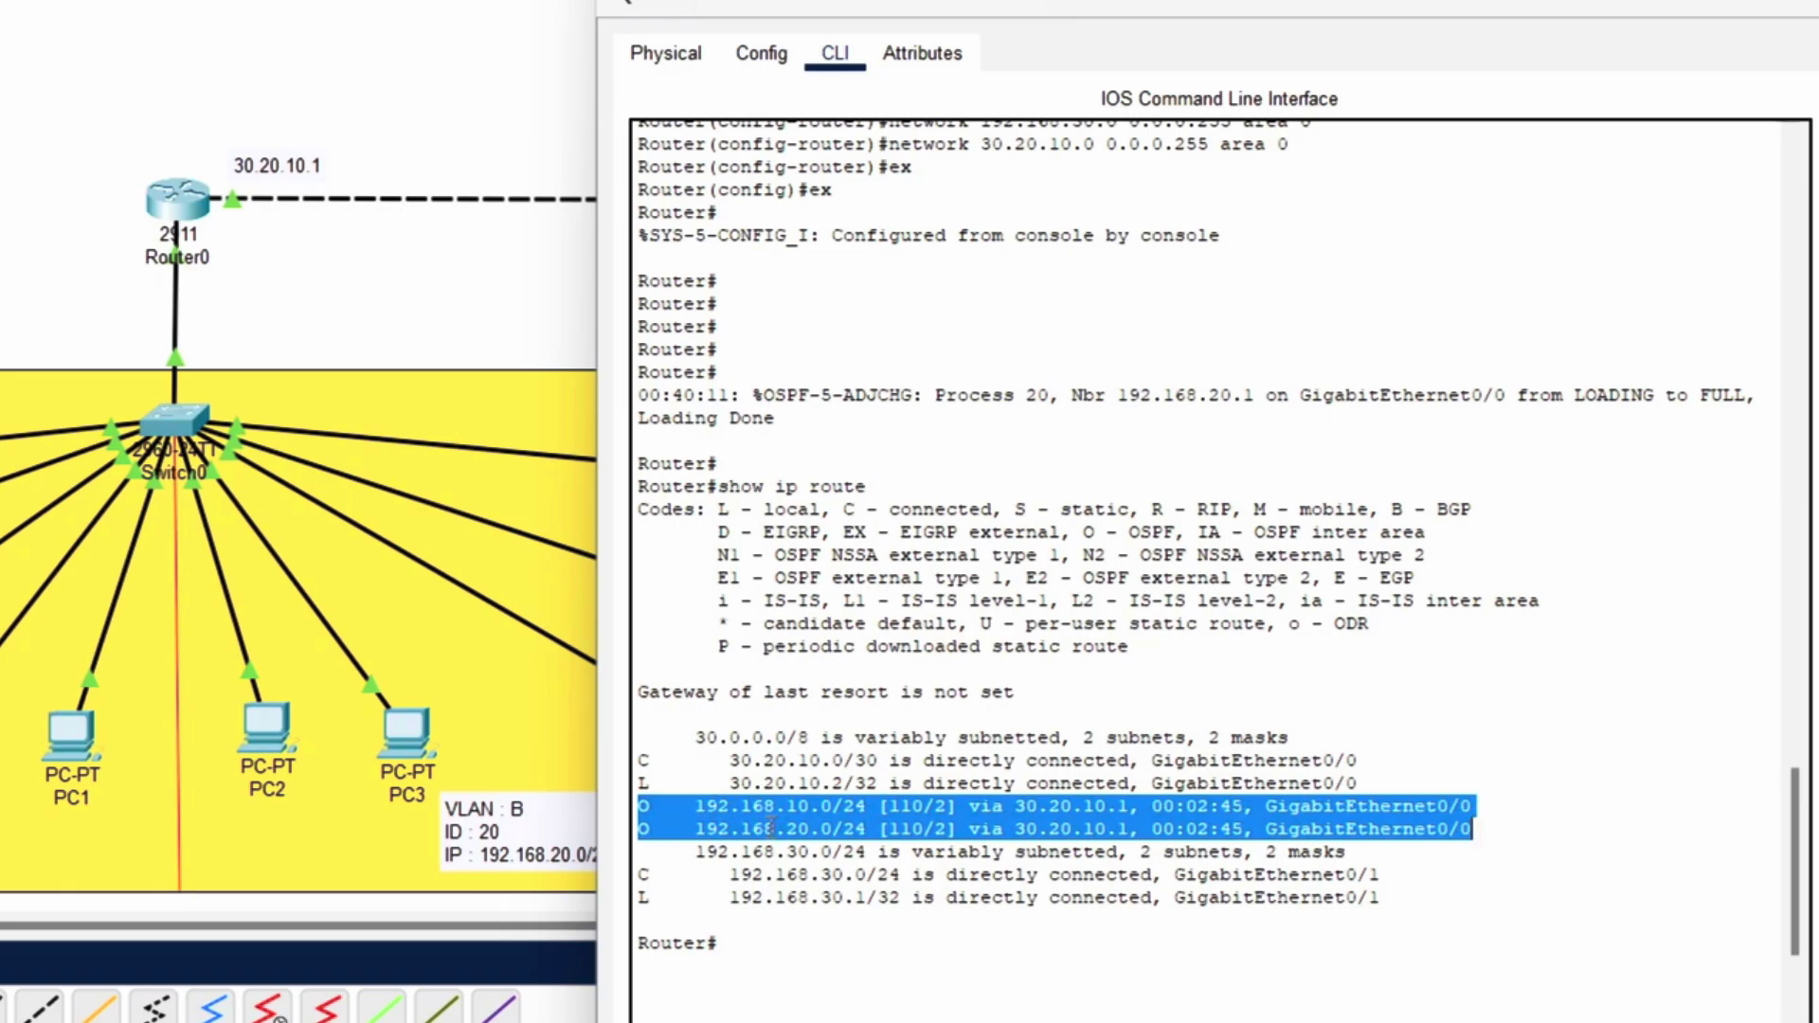
pyautogui.scroll(2, 957, 635)
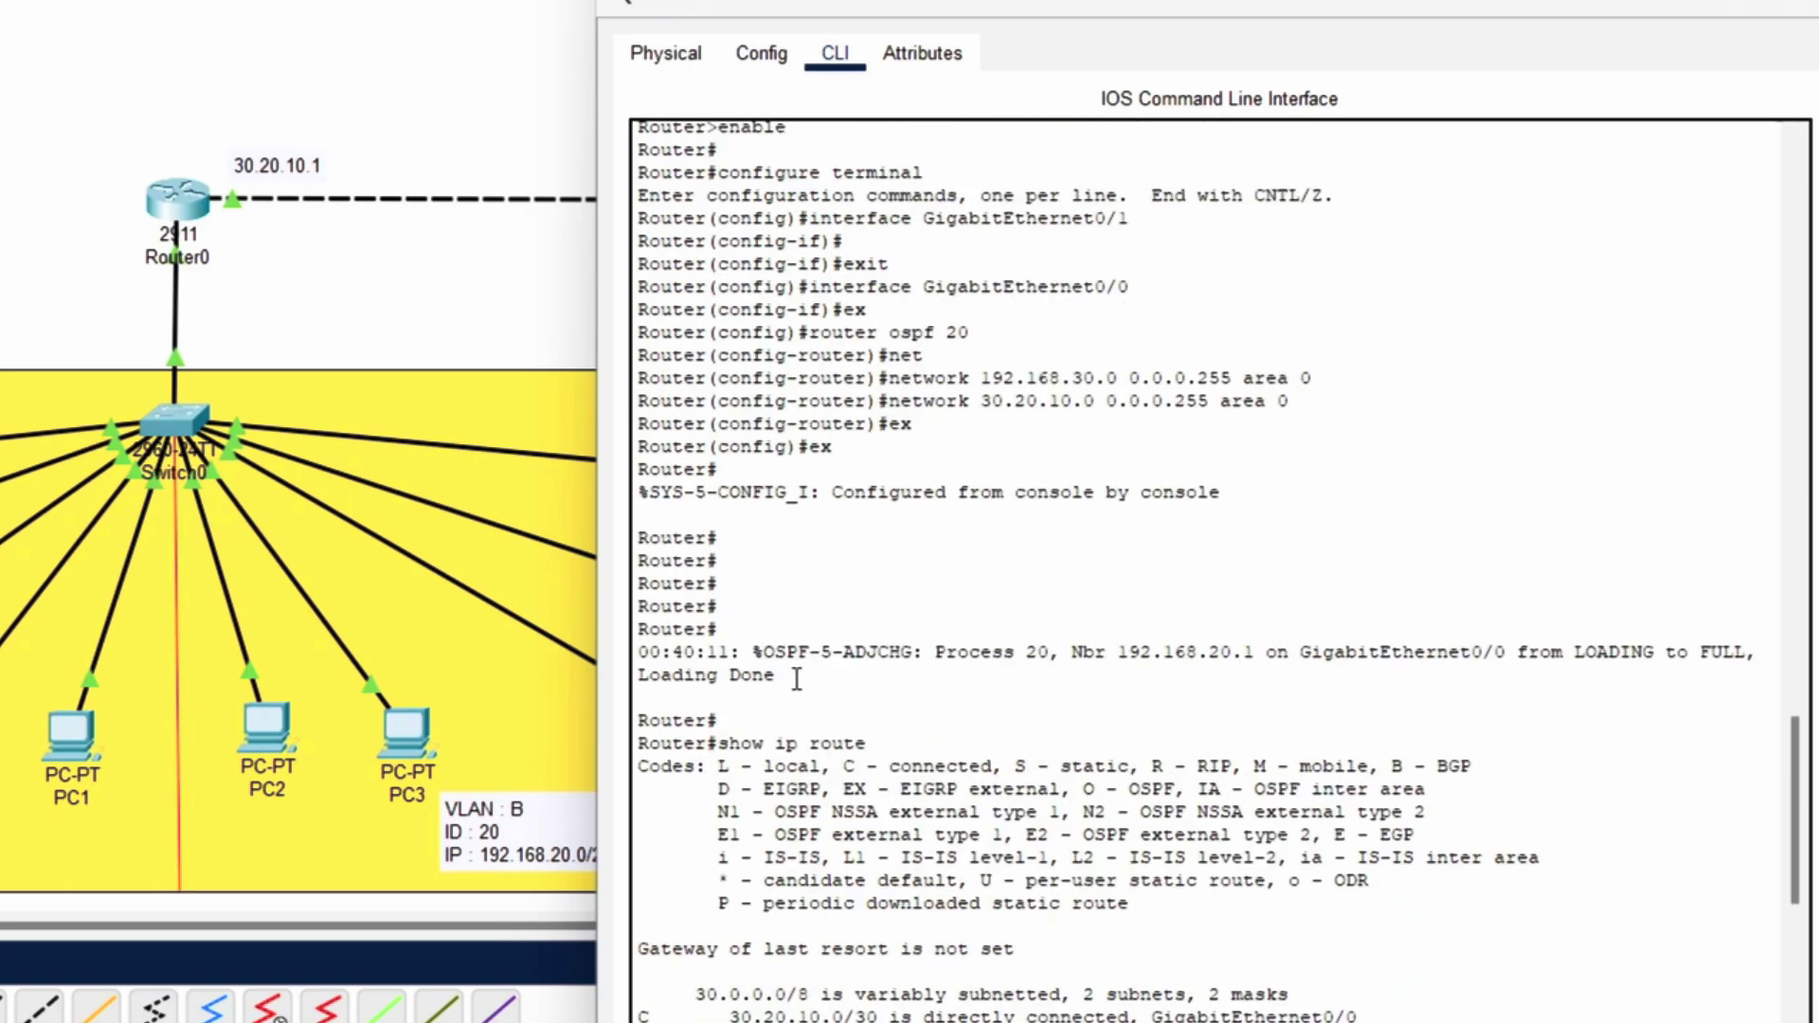
pyautogui.scroll(-2, 796, 678)
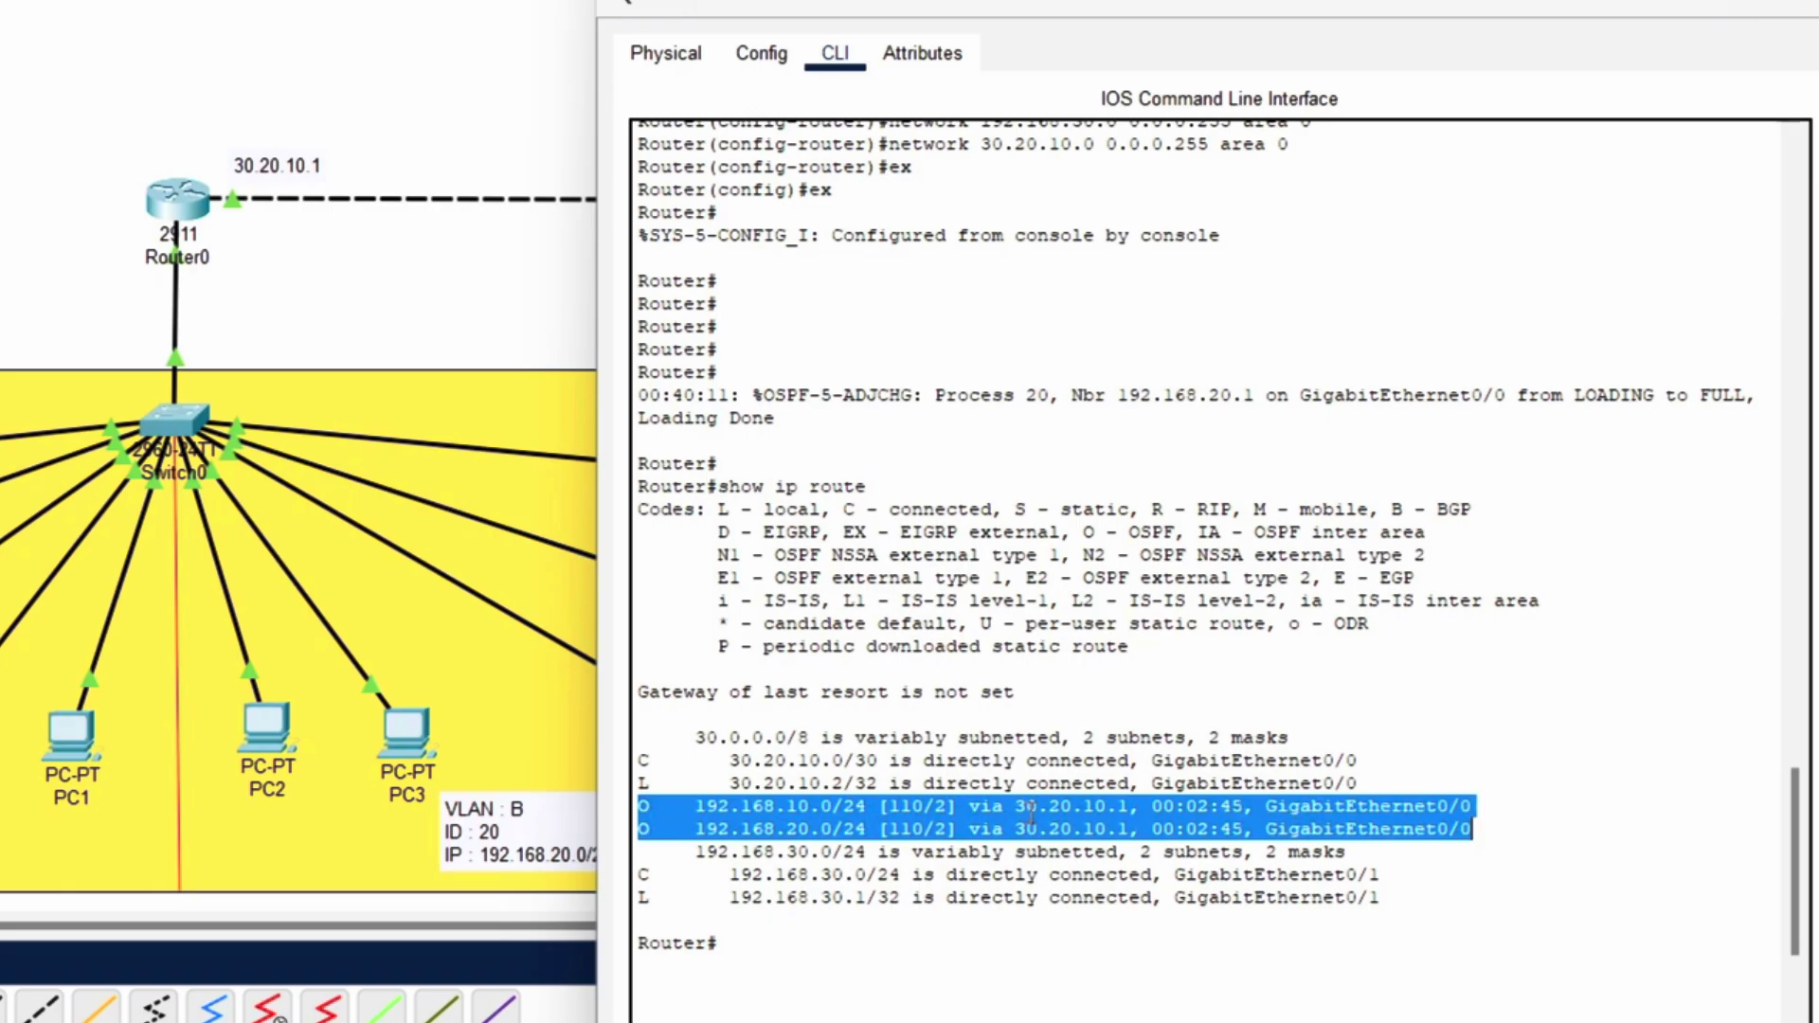
pyautogui.scroll(6, 985, 749)
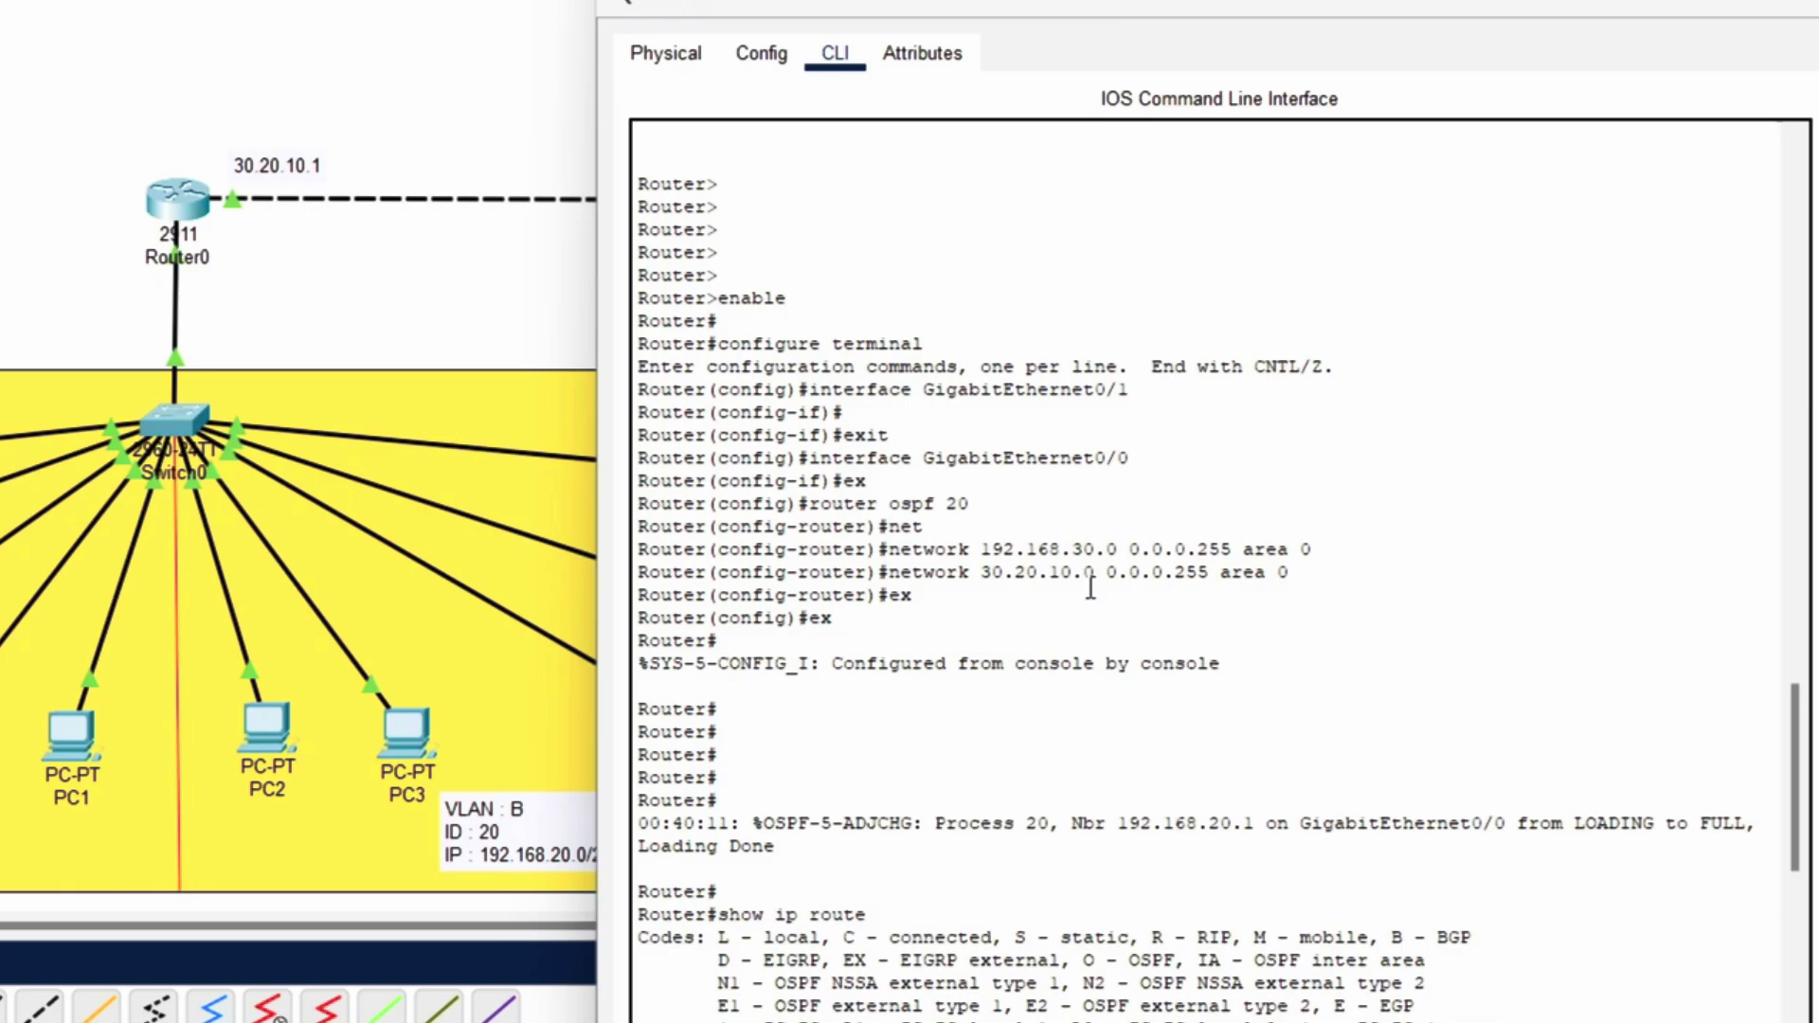
pyautogui.scroll(-5, 1091, 588)
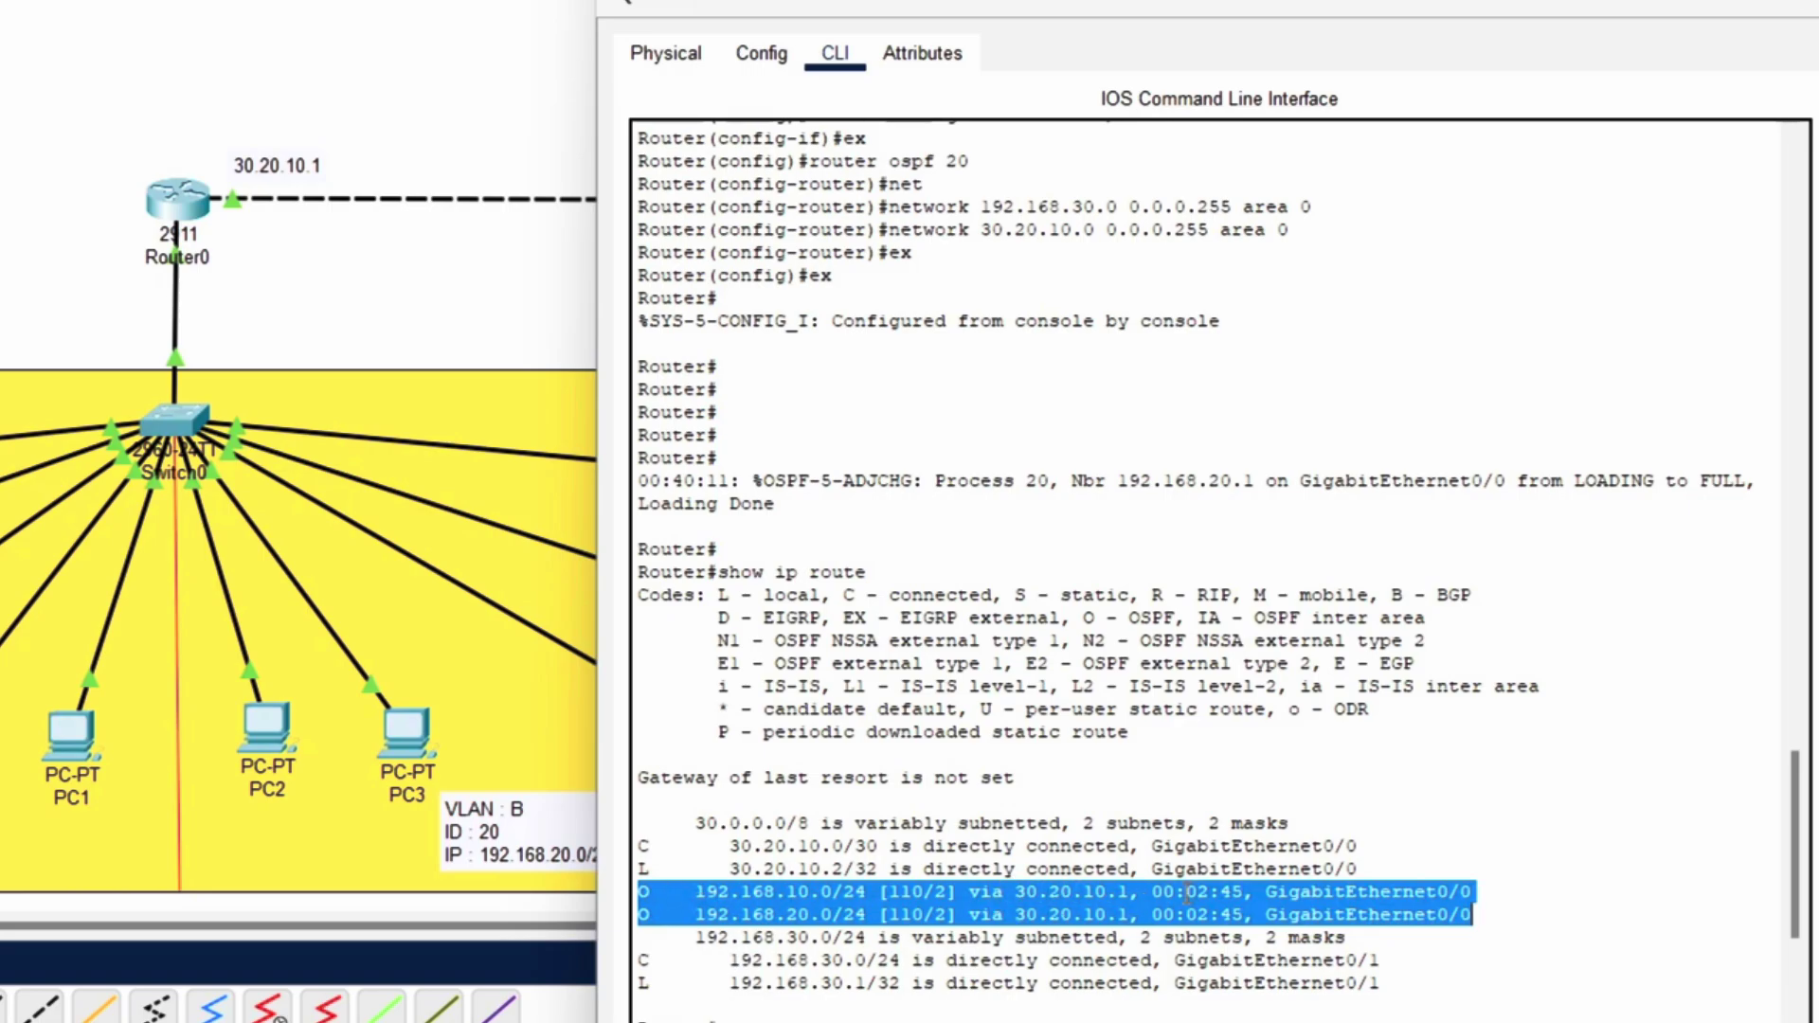
# Review Router1's router ospf 20 command block, highlighting the network 192.168.30.0 and network 30.20.10.0 statements
pyautogui.scroll(3, 1153, 800)
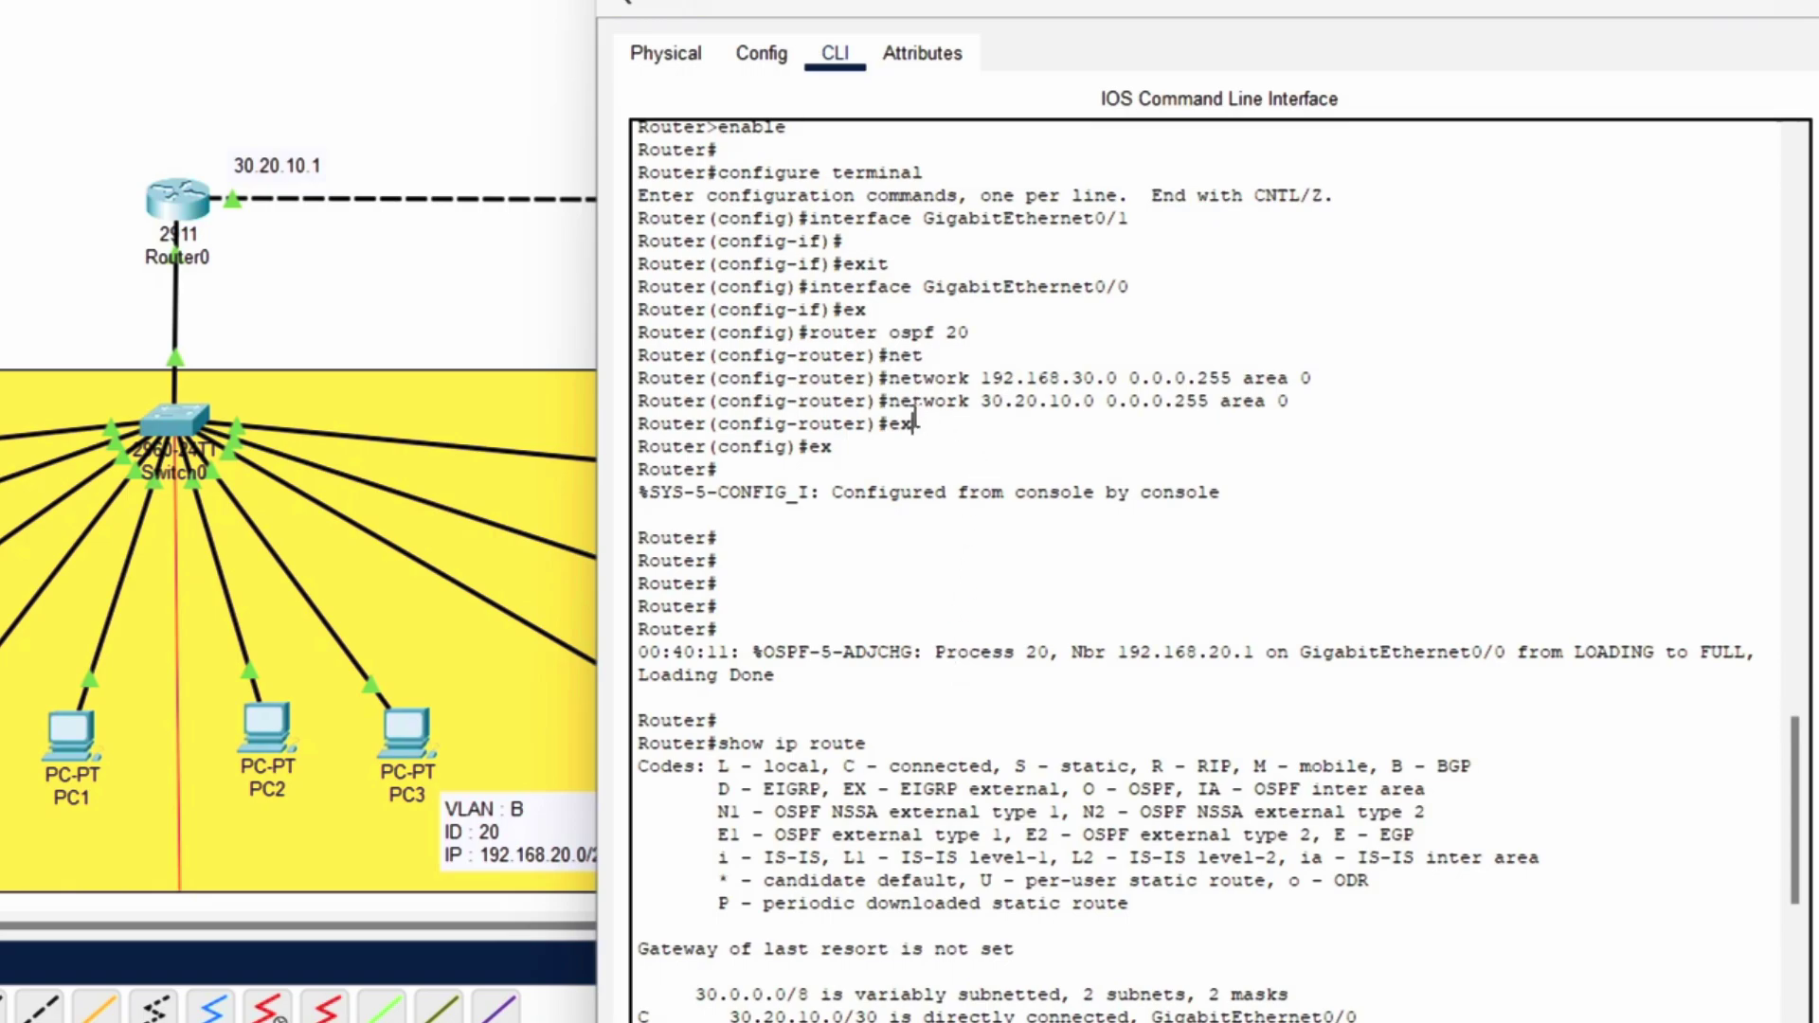
pyautogui.moveTo(916, 424); pyautogui.dragTo(633, 333)
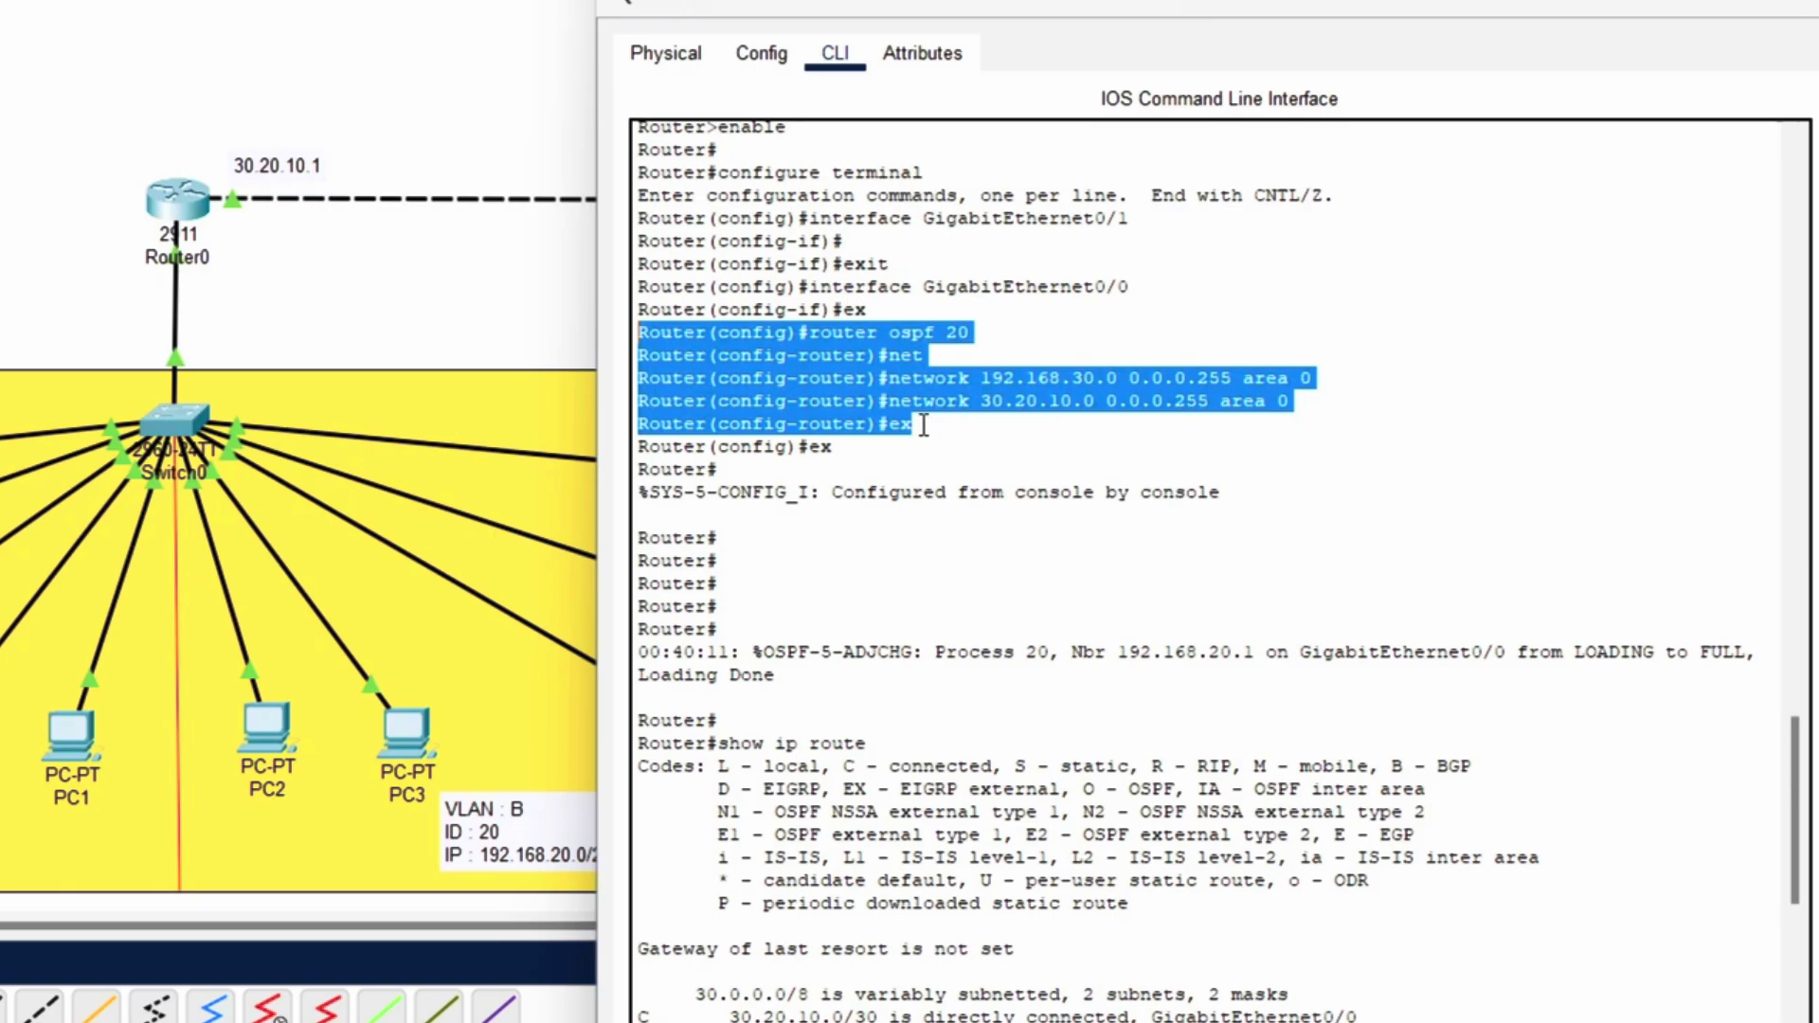
pyautogui.click(967, 343)
pyautogui.moveTo(891, 383); pyautogui.dragTo(1232, 379)
pyautogui.moveTo(1279, 384); pyautogui.dragTo(957, 410)
pyautogui.click(907, 415)
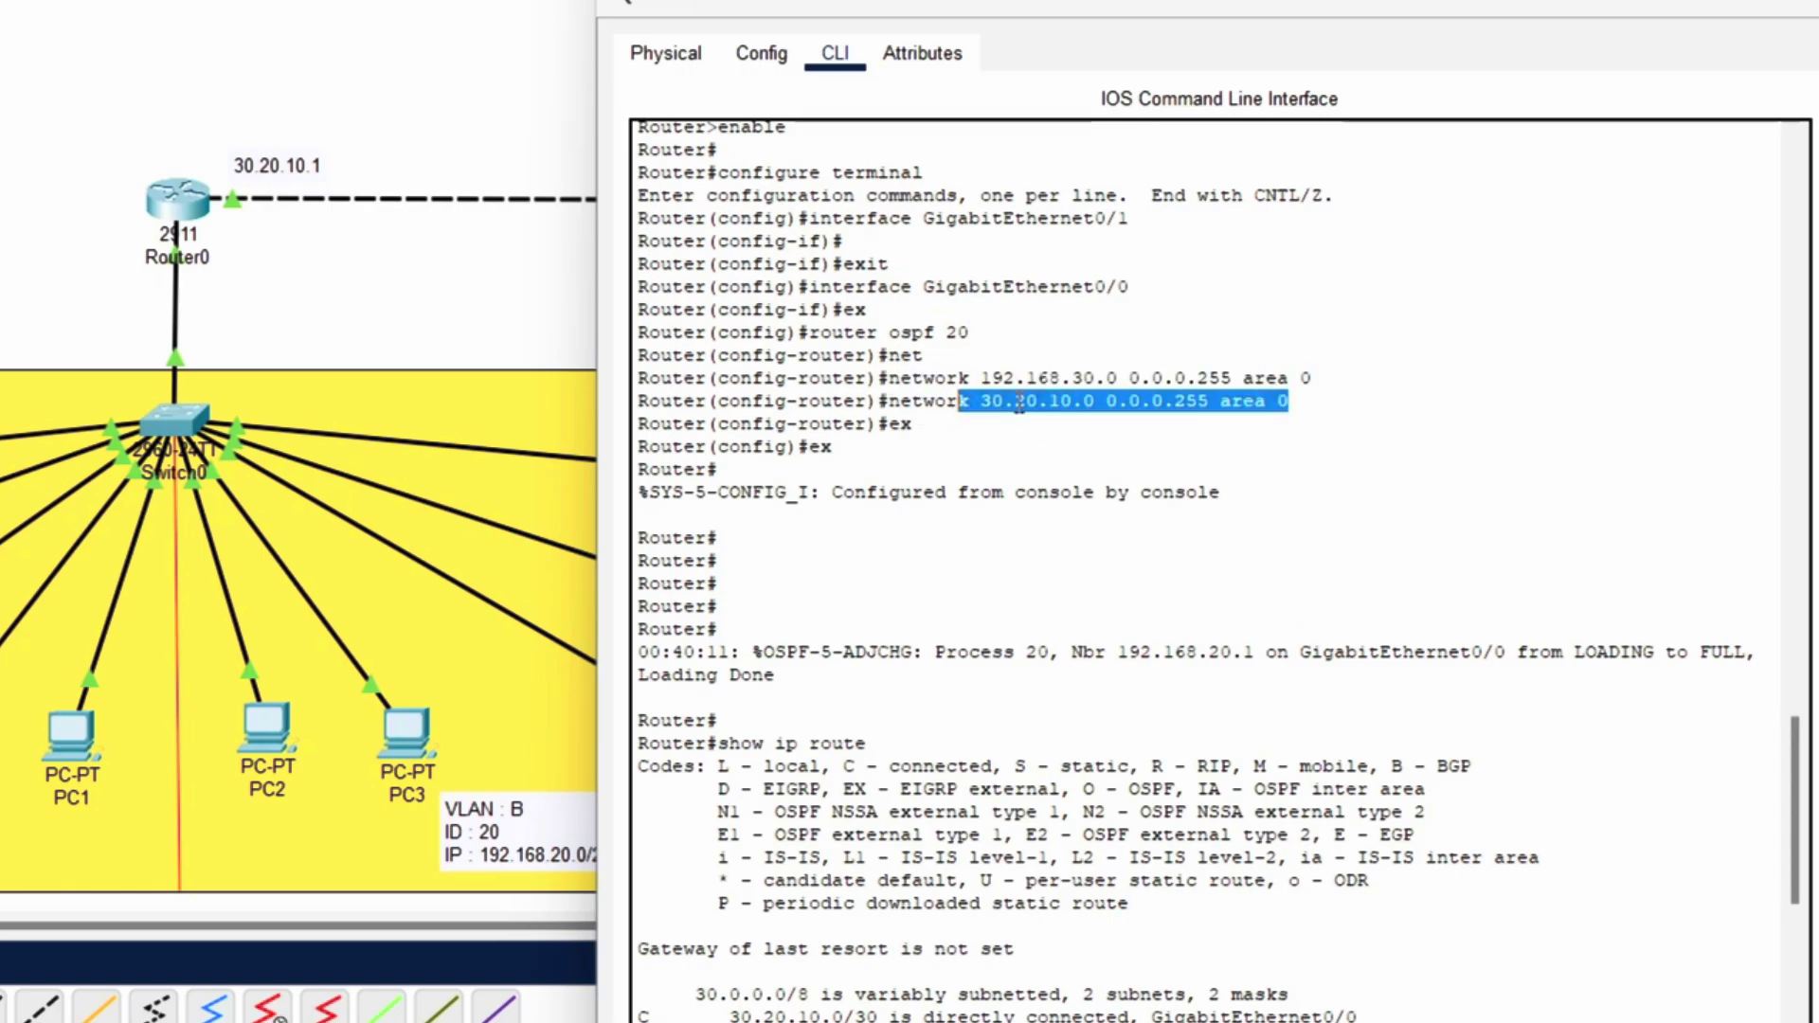
pyautogui.click(985, 406)
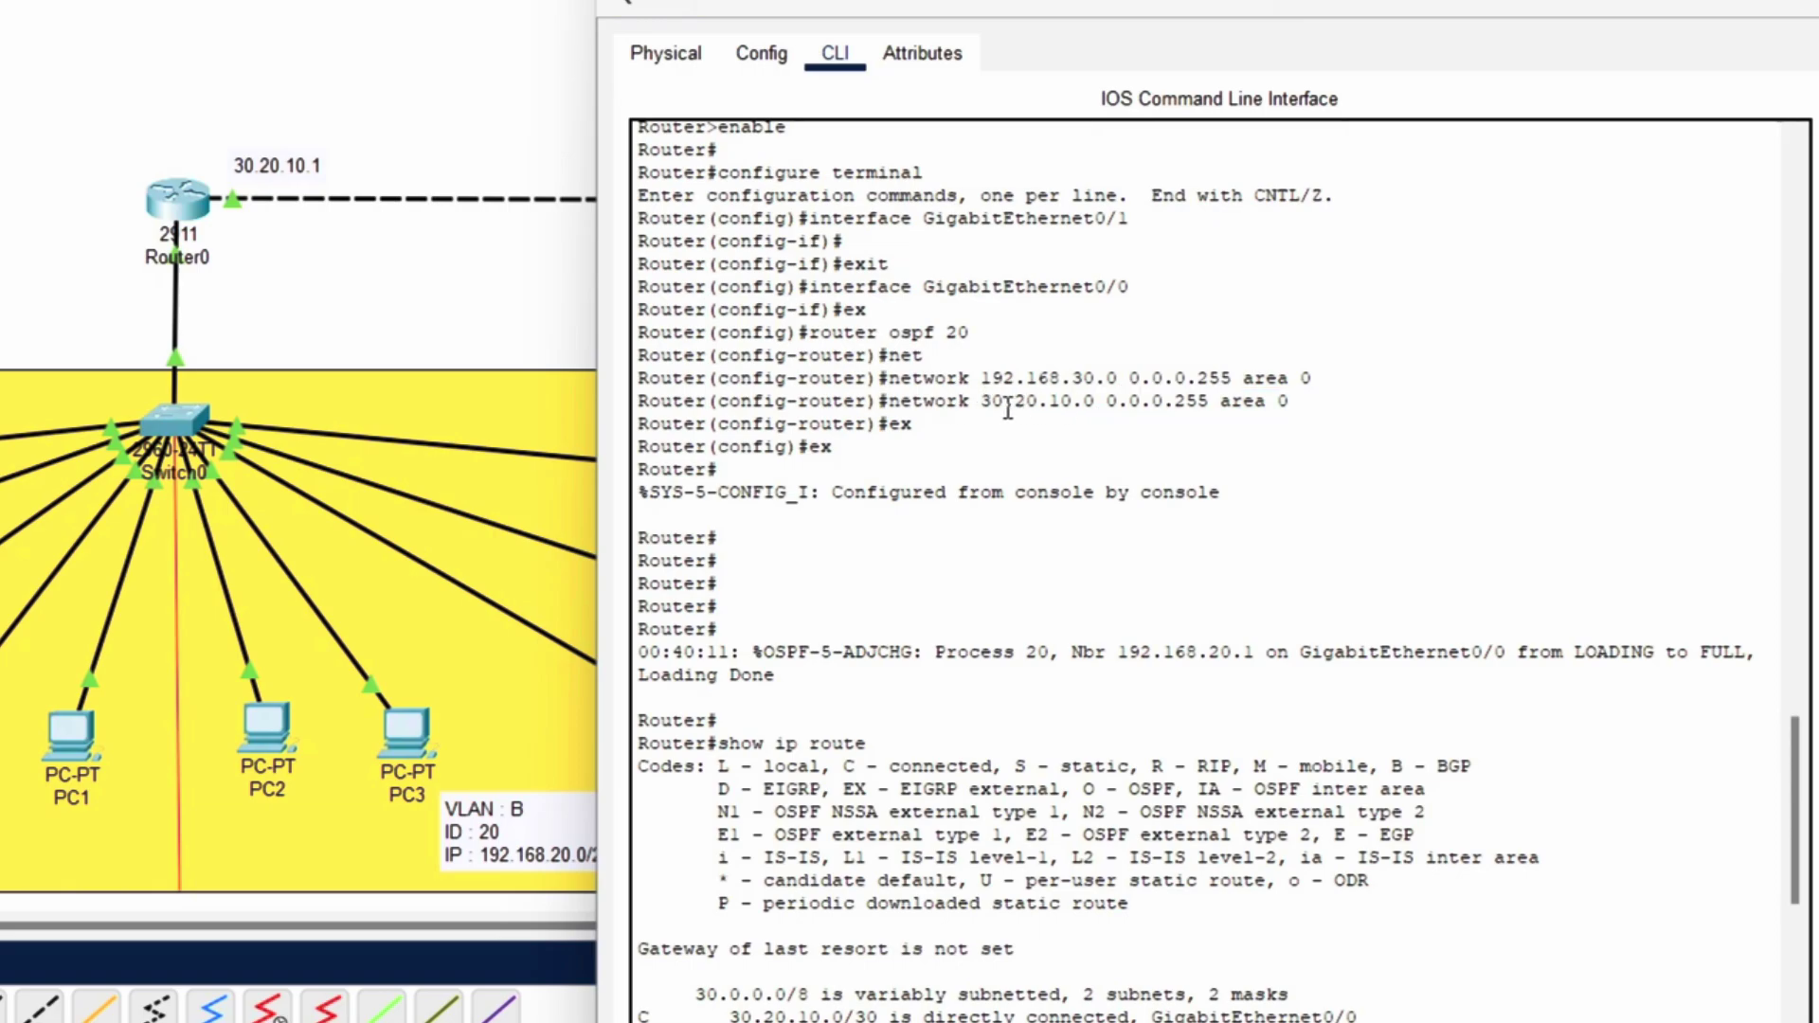
pyautogui.moveTo(981, 404); pyautogui.dragTo(1149, 406)
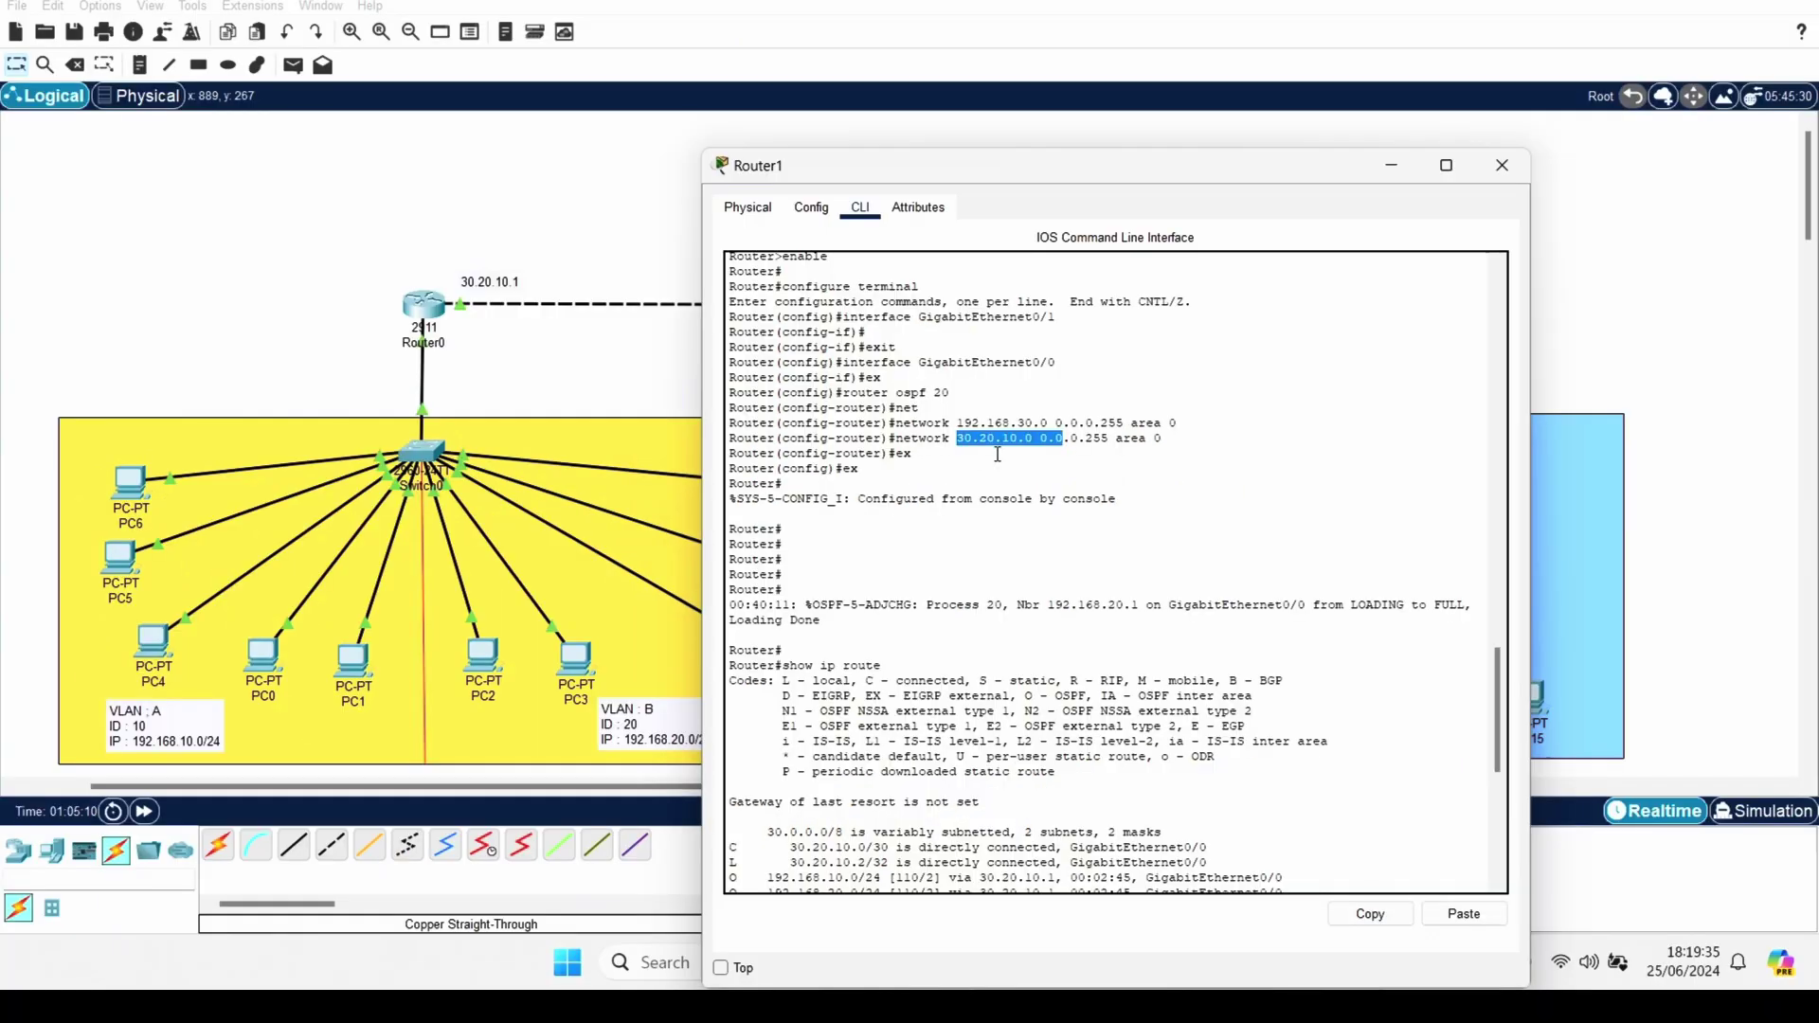
pyautogui.click(1044, 454)
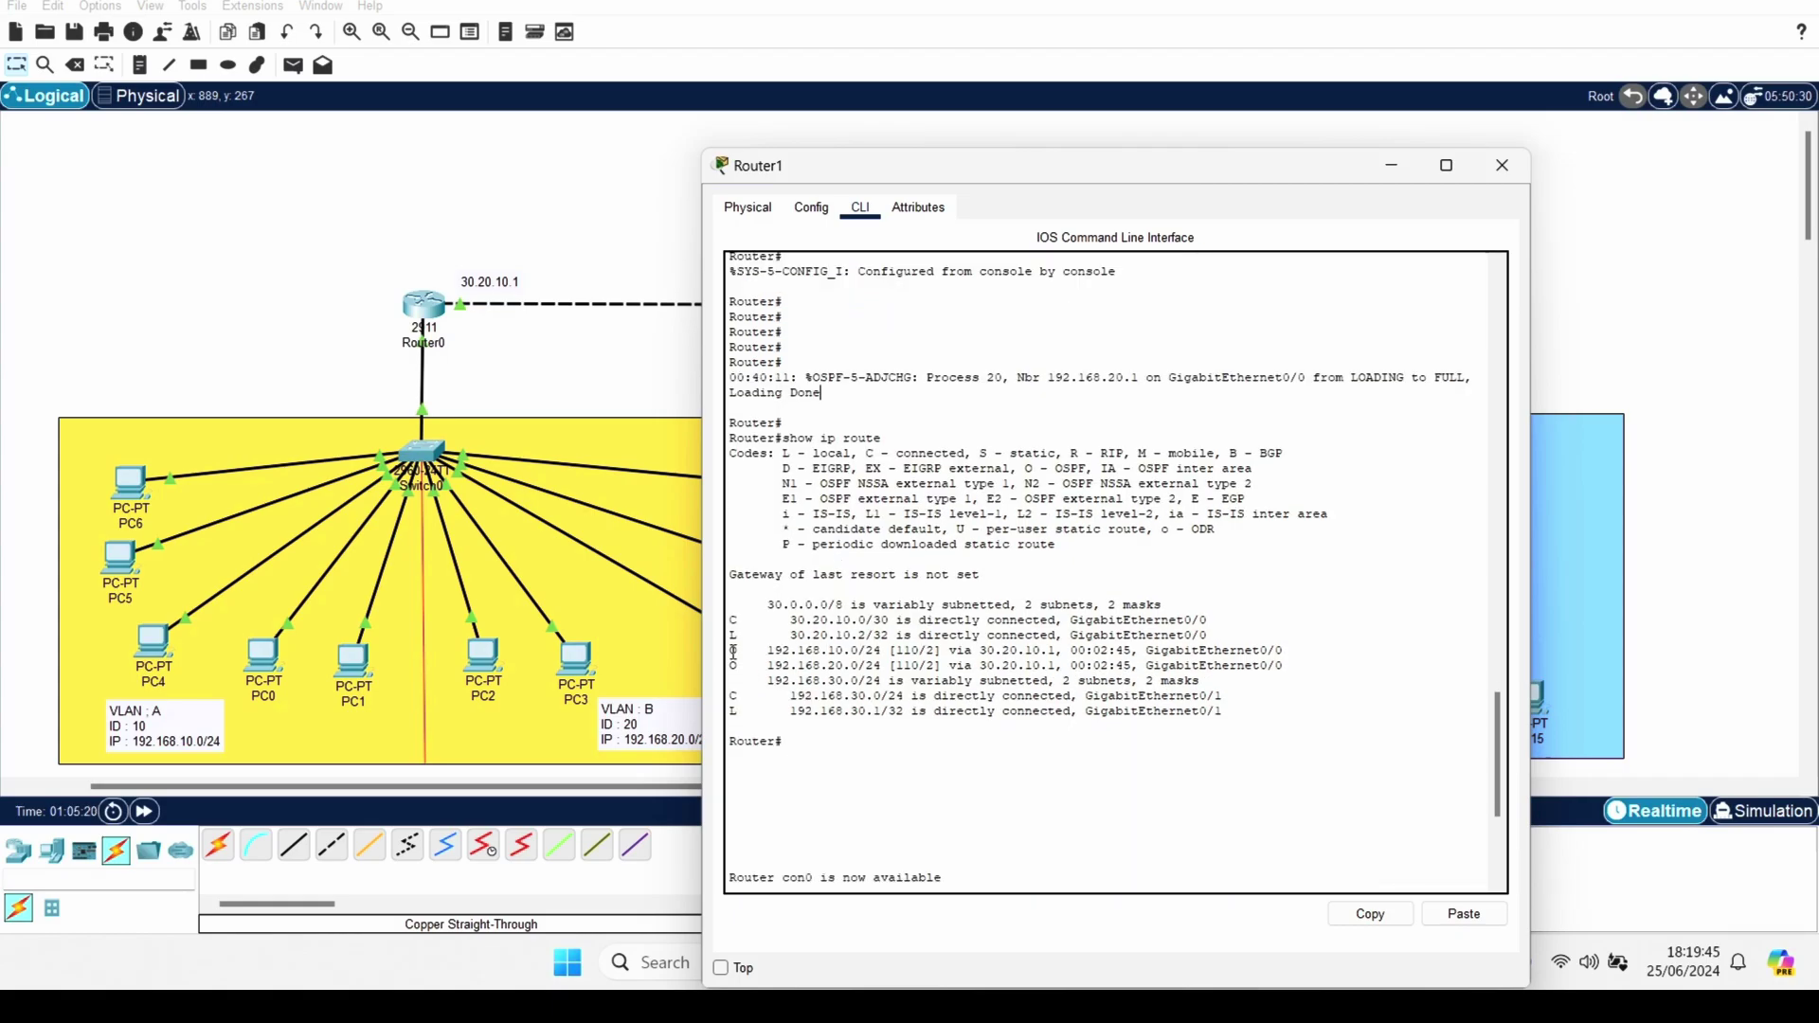
# Highlight Router1's two OSPF-learned routes again and close the router window
pyautogui.moveTo(731, 650); pyautogui.dragTo(1280, 669)
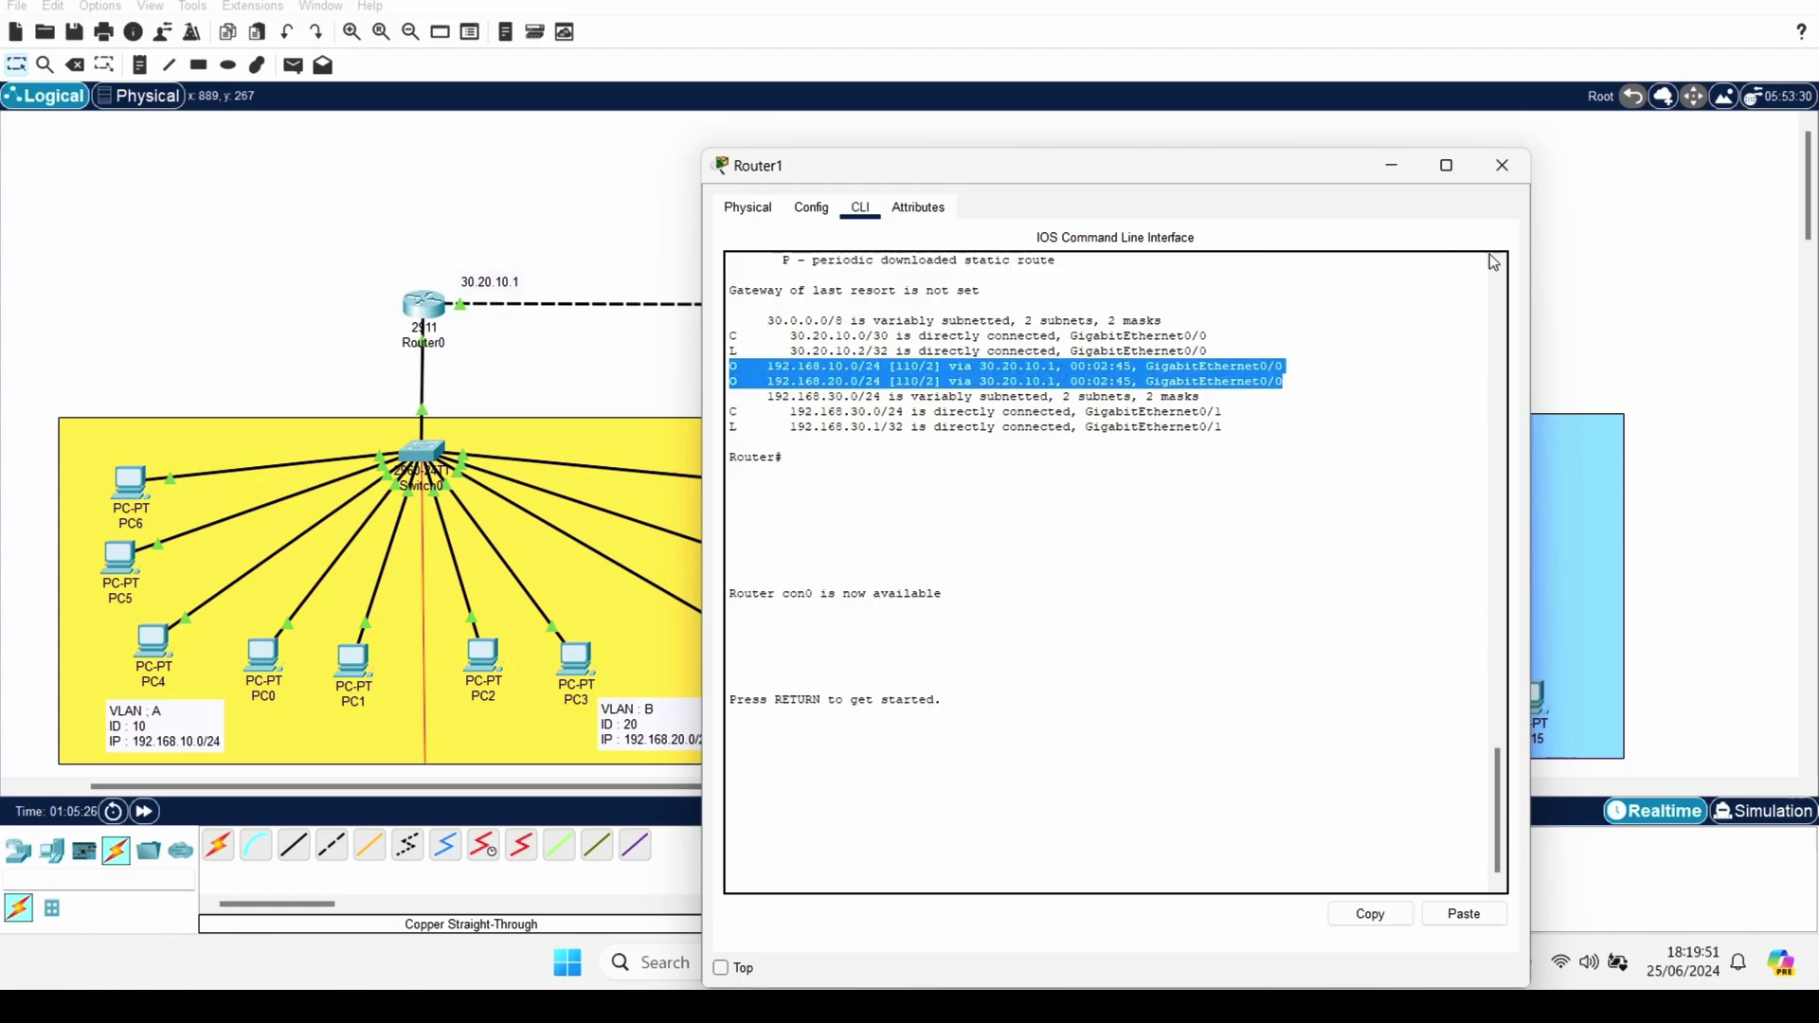
pyautogui.click(1502, 165)
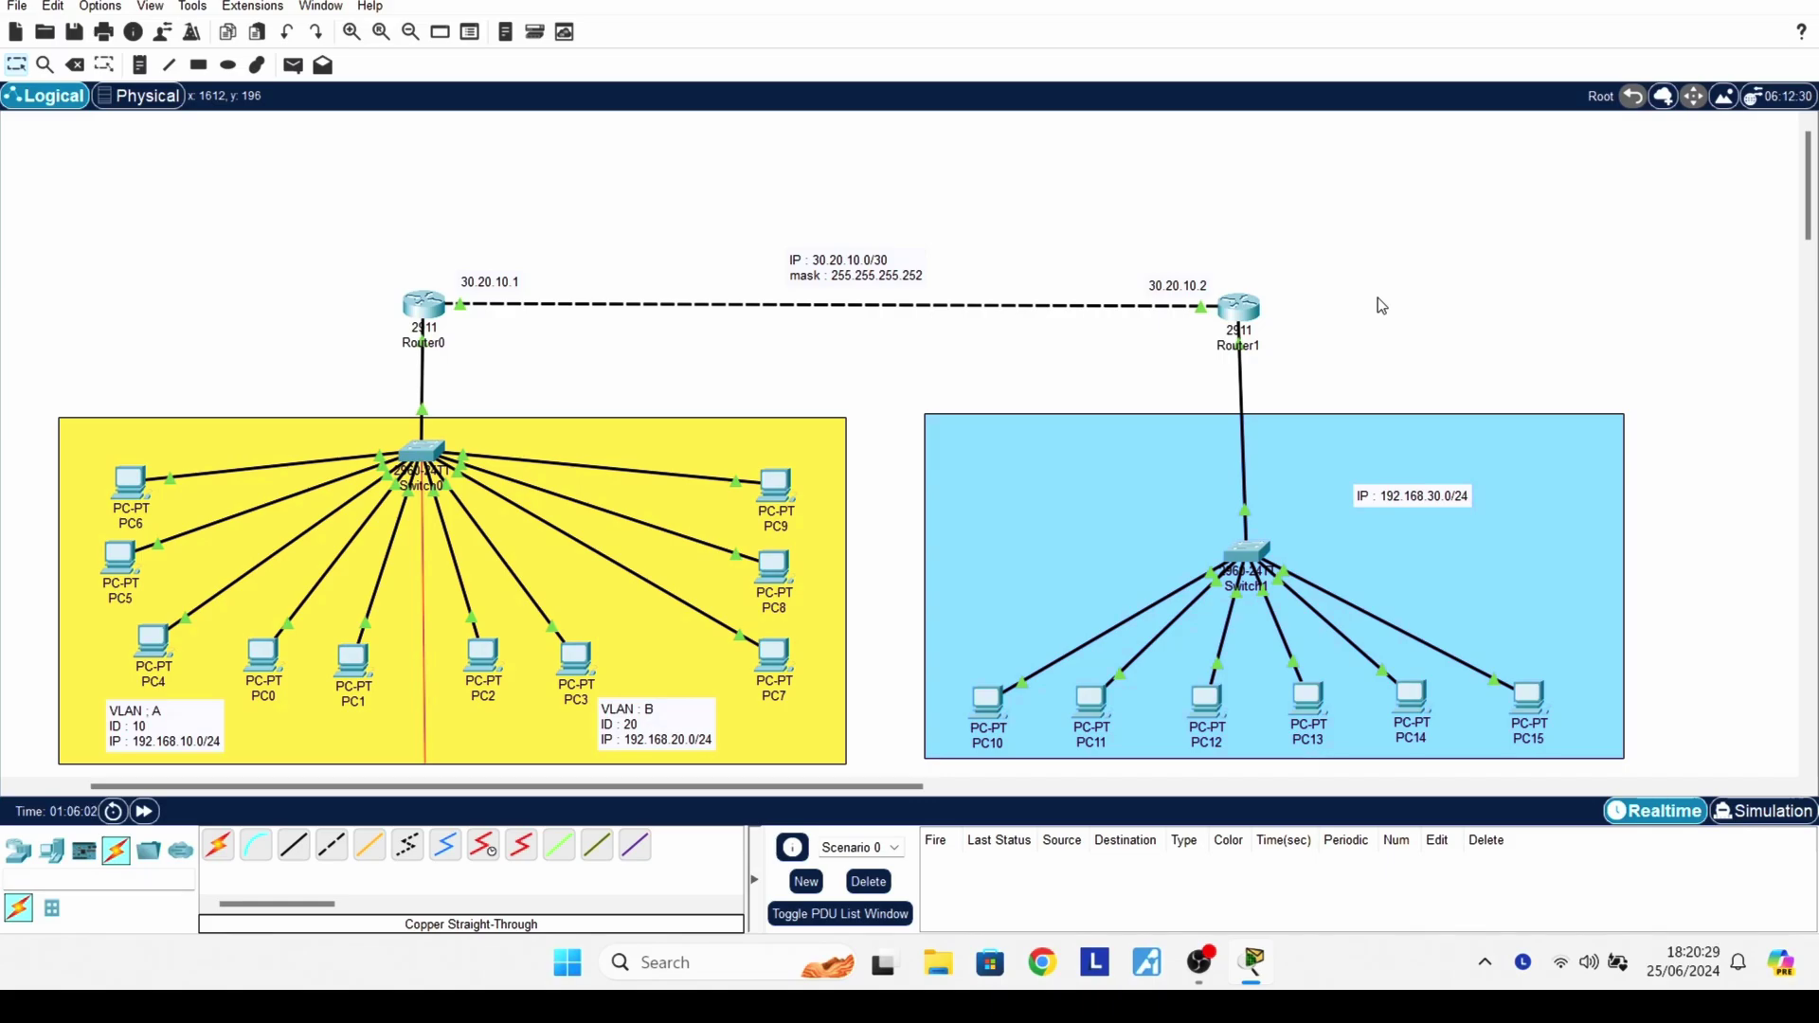
pyautogui.click(1208, 965)
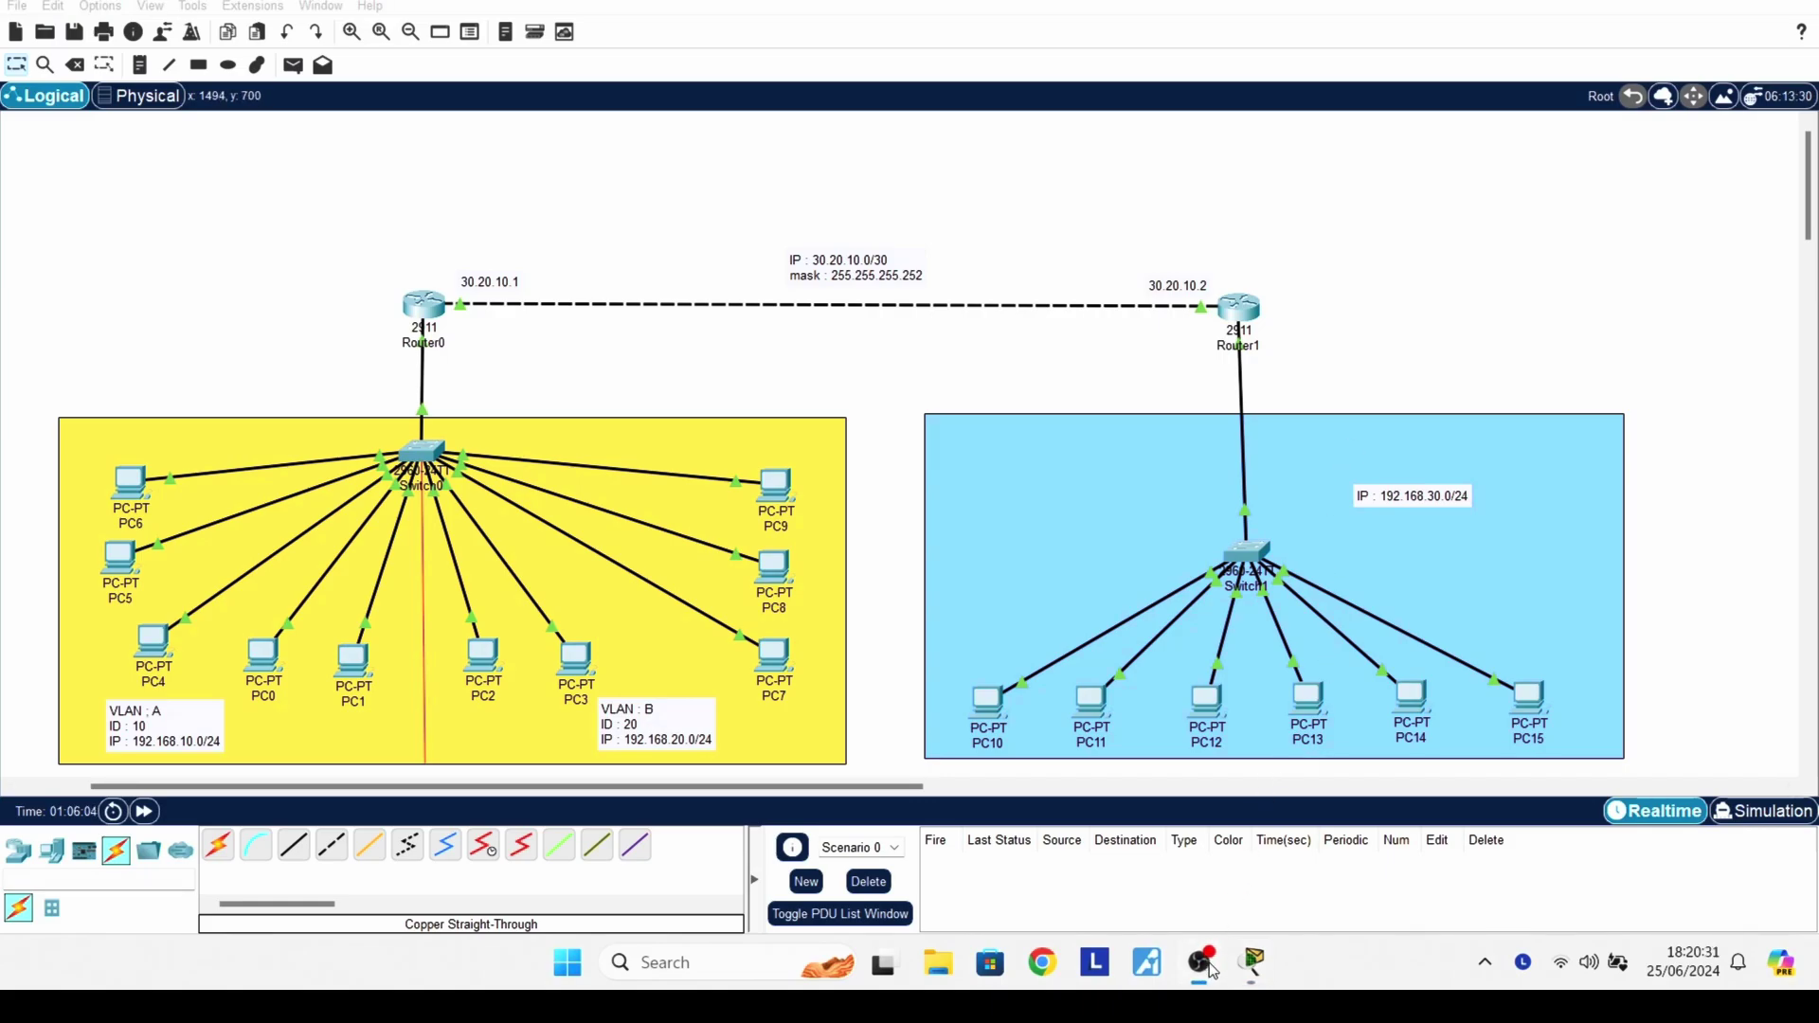